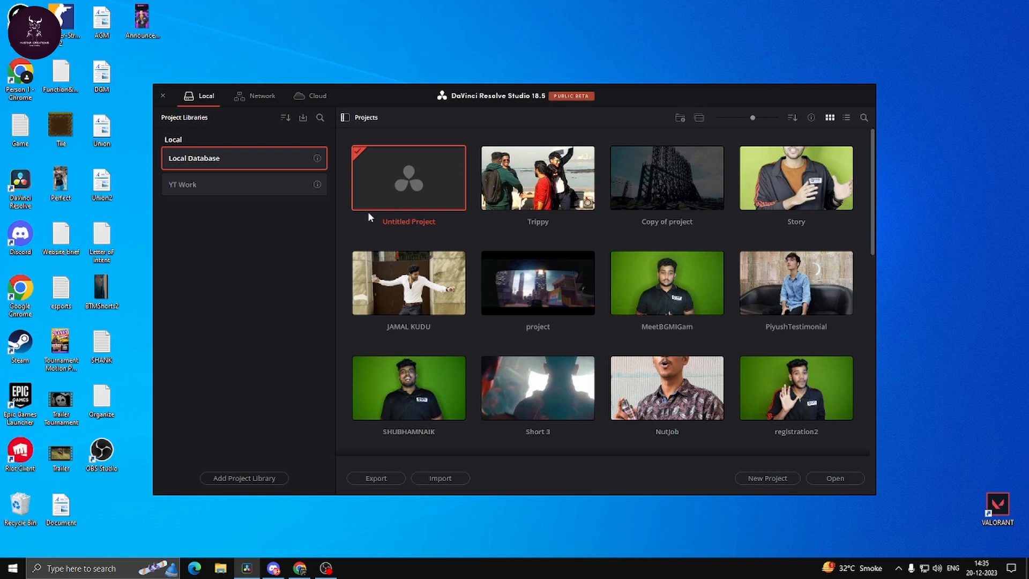
Open a new untitled project and browse to the 3.Davinci Videos folder on the Media page.
double_click(400, 197)
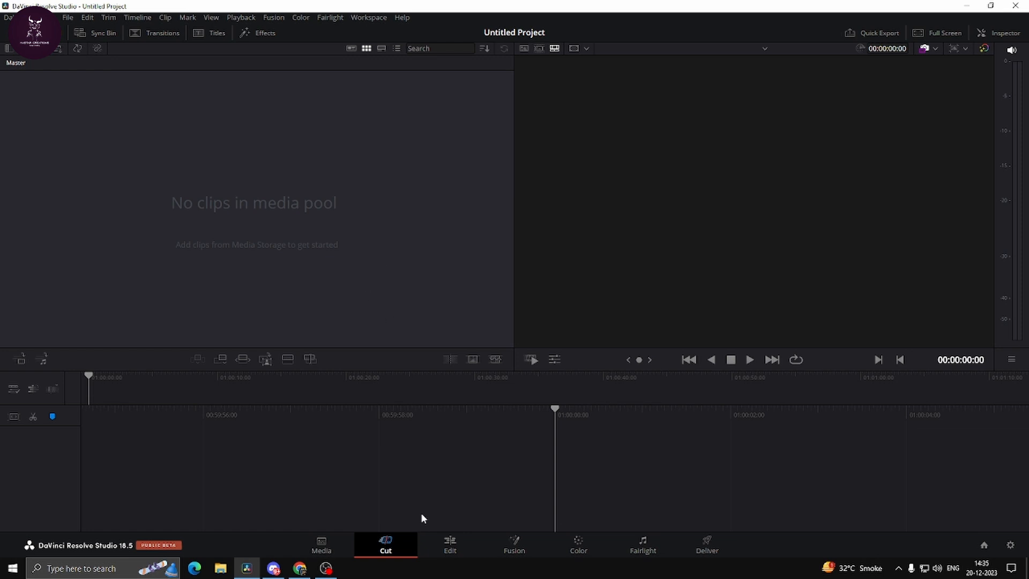
click(334, 545)
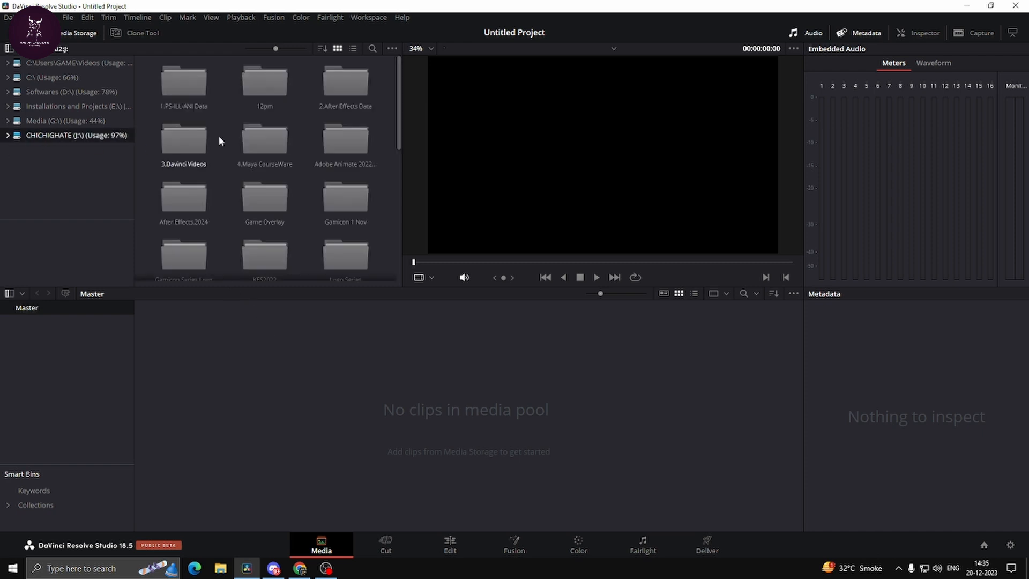
click(182, 140)
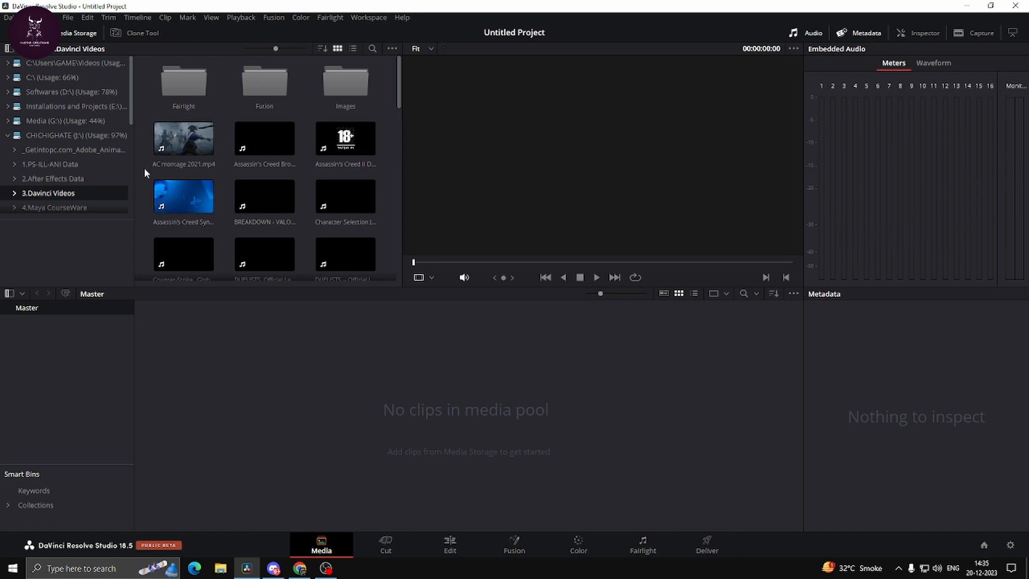
Import the nine clips from Dying Light through the second Rainbow Six Siege video into the media pool, changing the project frame rate to match.
mouse_move(156, 203)
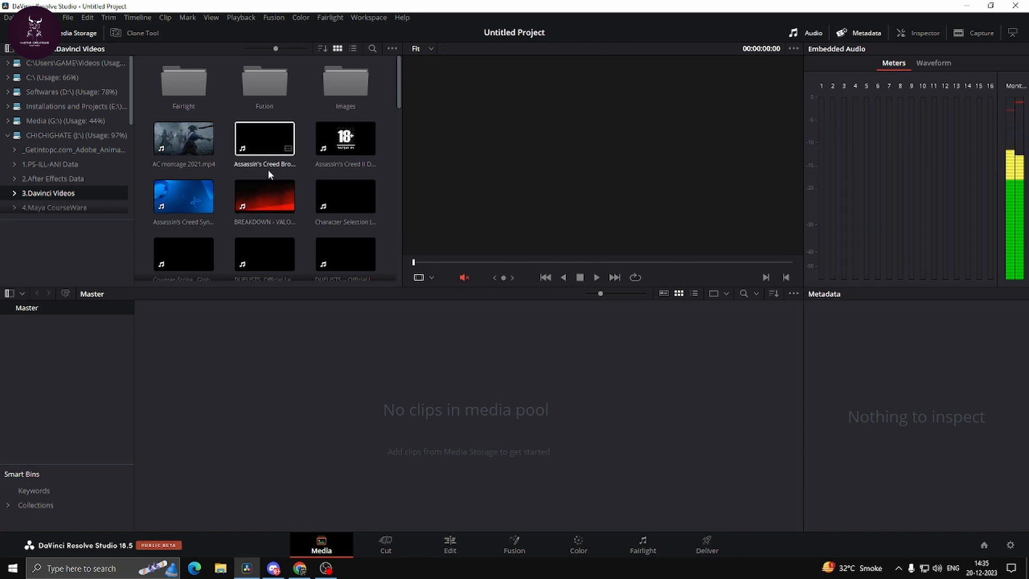
scroll(243, 184, down, 2)
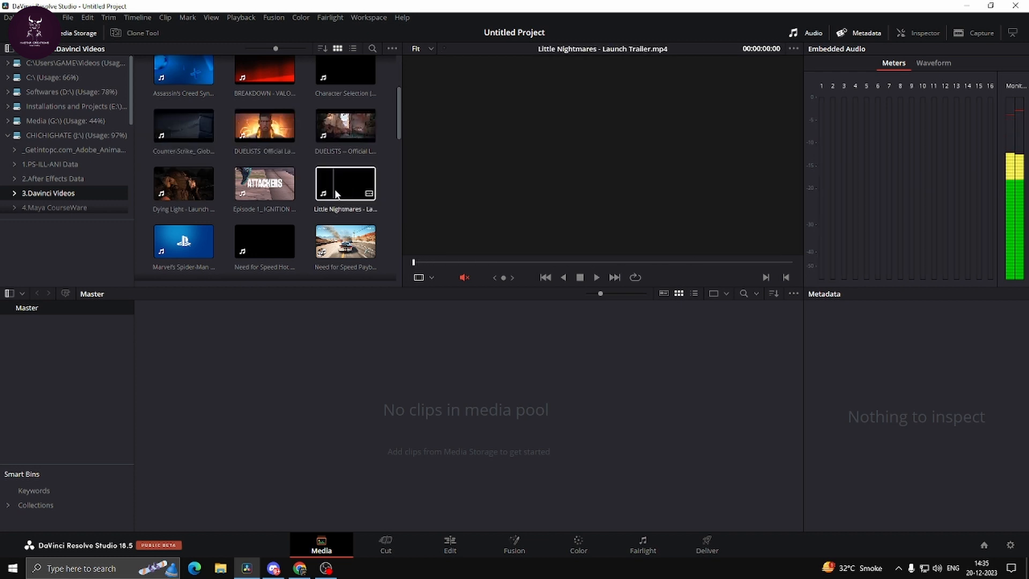
scroll(255, 138, down, 3)
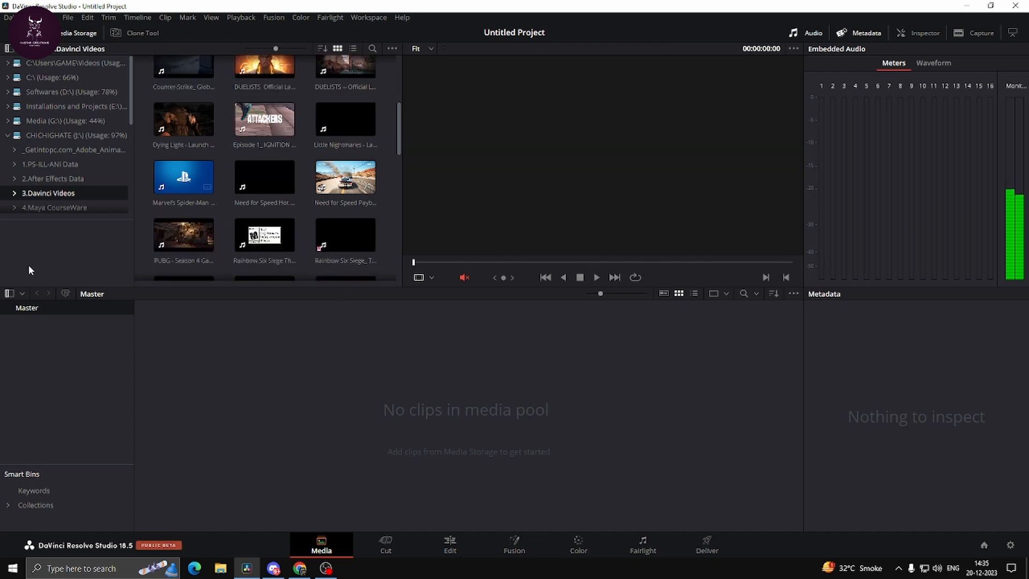
scroll(255, 192, down, 1)
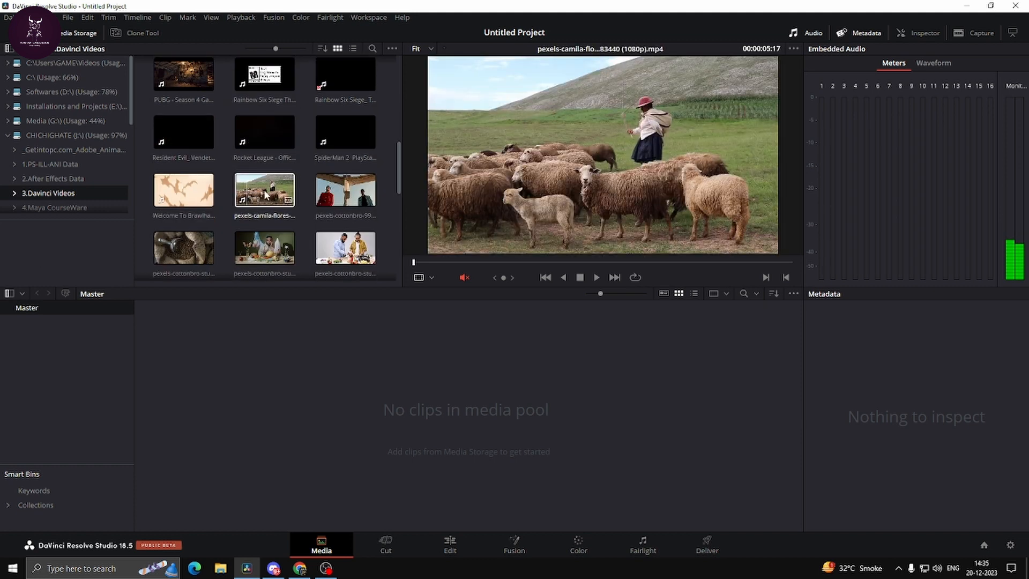
scroll(267, 194, up, 2)
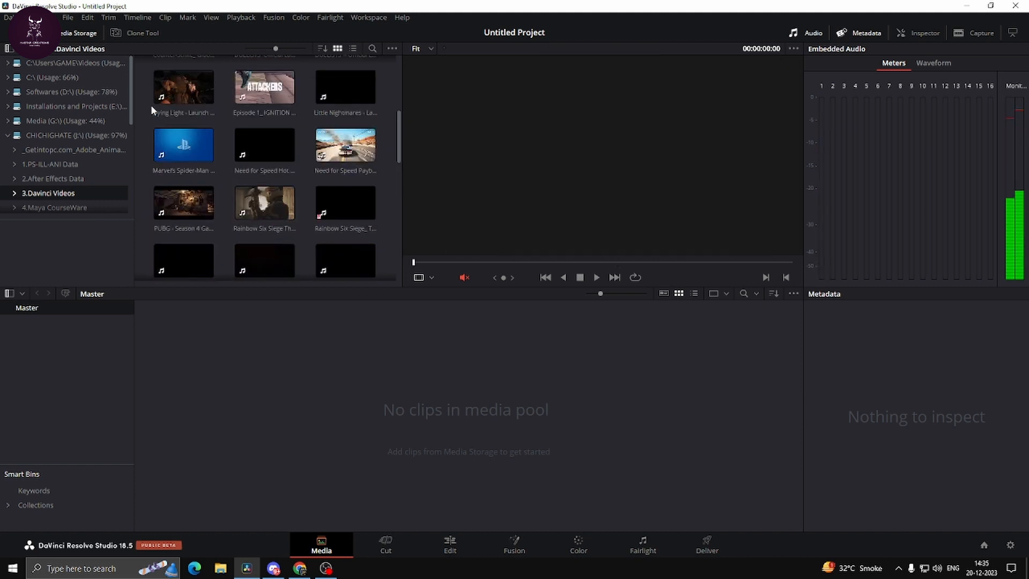
drag(152, 110, 383, 203)
drag(346, 145, 450, 417)
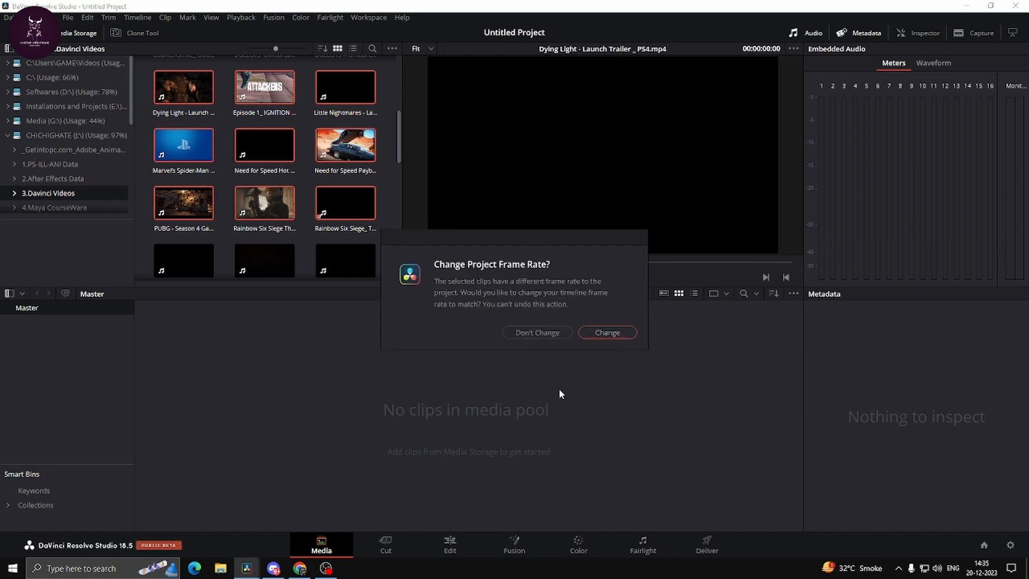
click(596, 332)
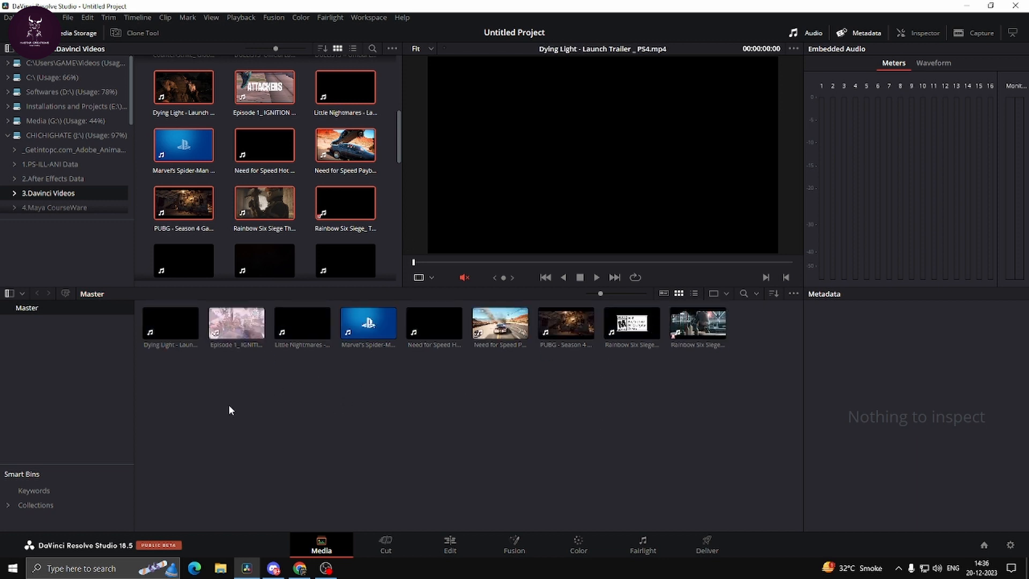
drag(719, 418, 113, 298)
right_click(185, 327)
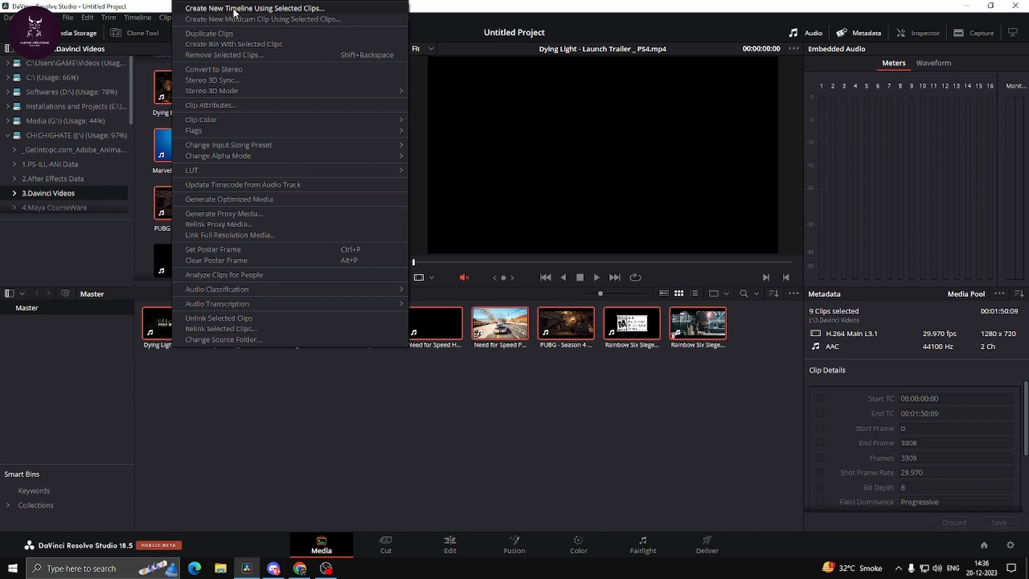
click(391, 440)
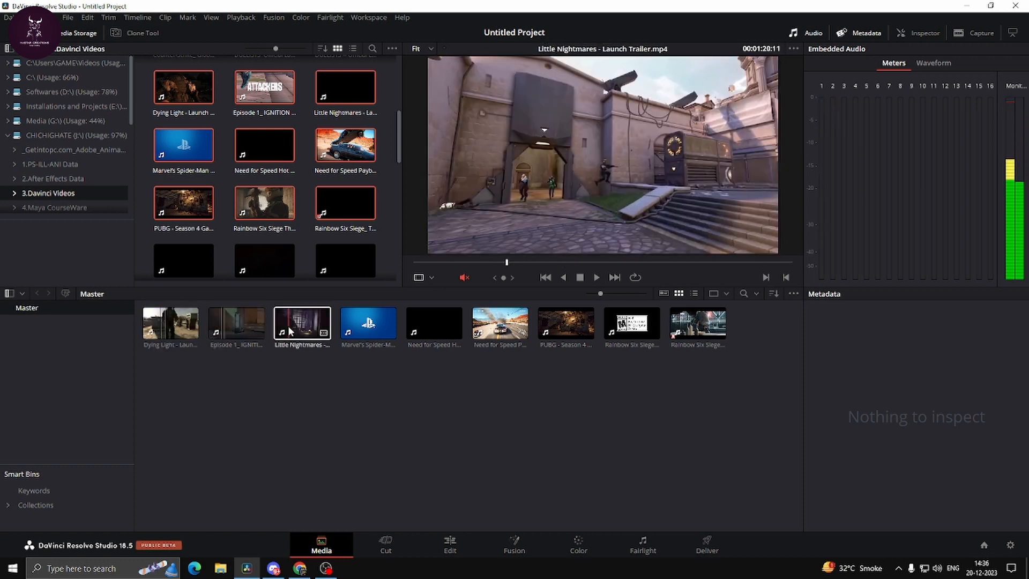
Mark a short in-to-out range starting at about 00:00:13:10 in the Little Nightmares launch trailer.
click(289, 326)
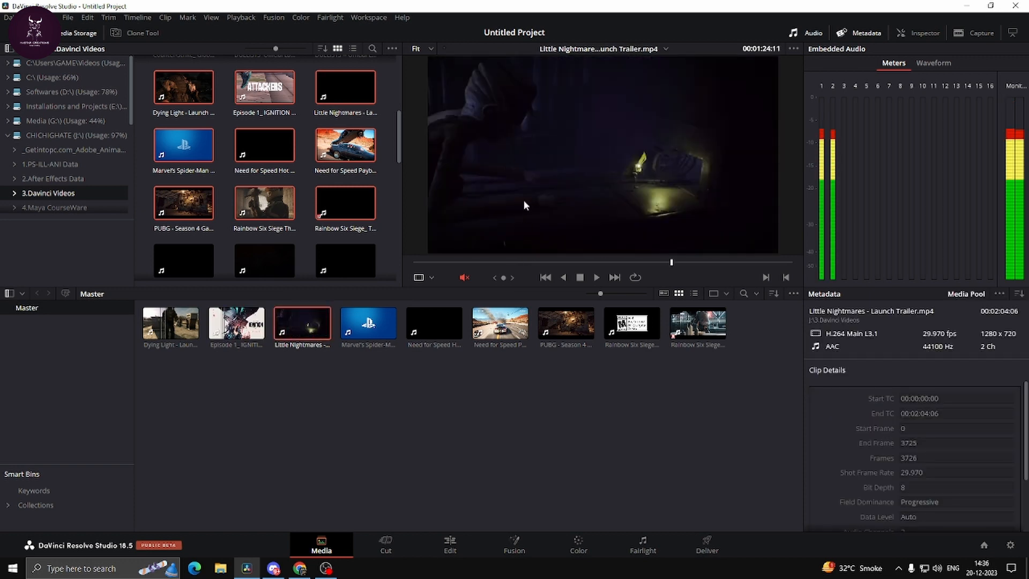
drag(556, 261, 465, 262)
click(595, 277)
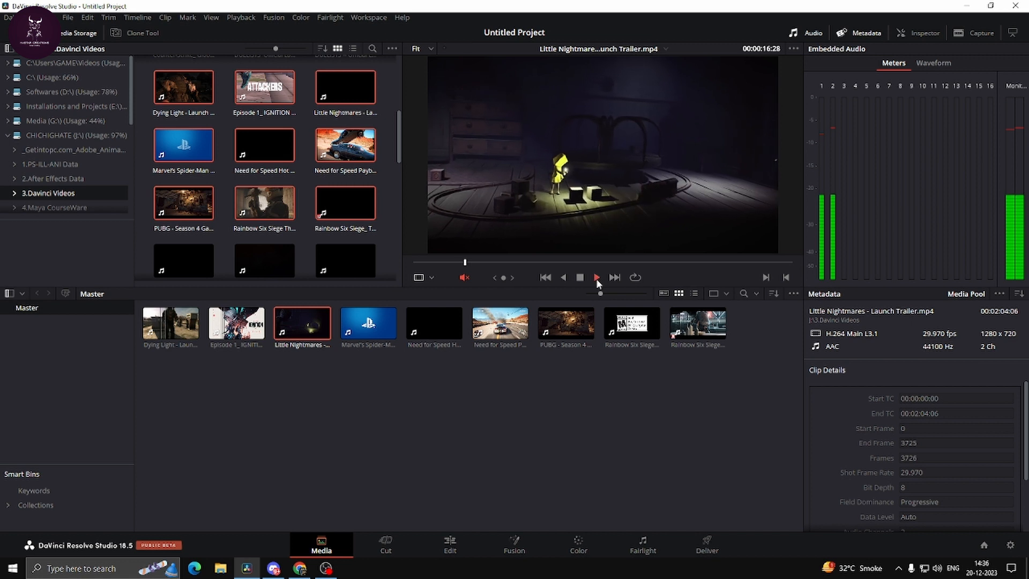
drag(468, 262, 455, 264)
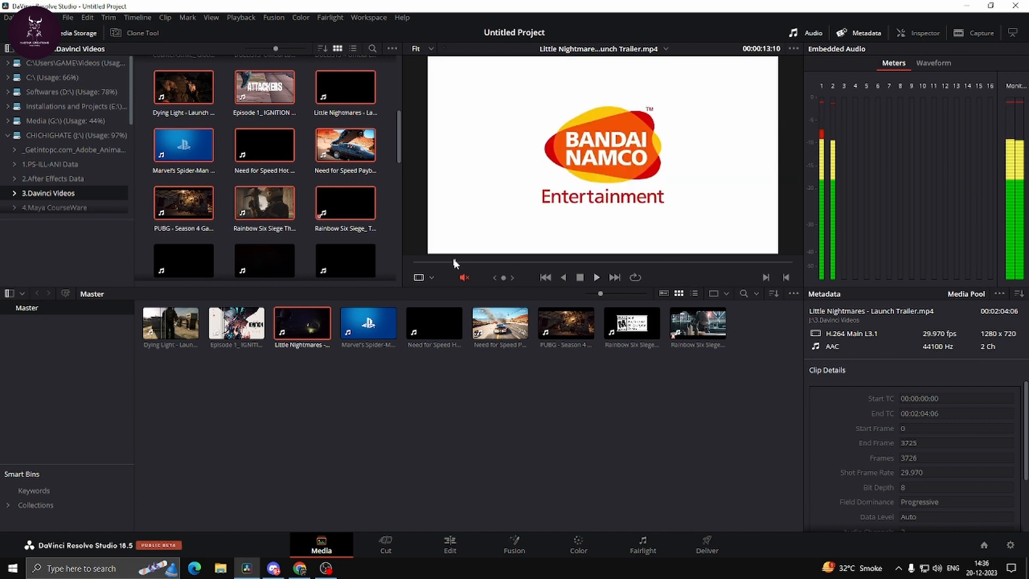
key(space)
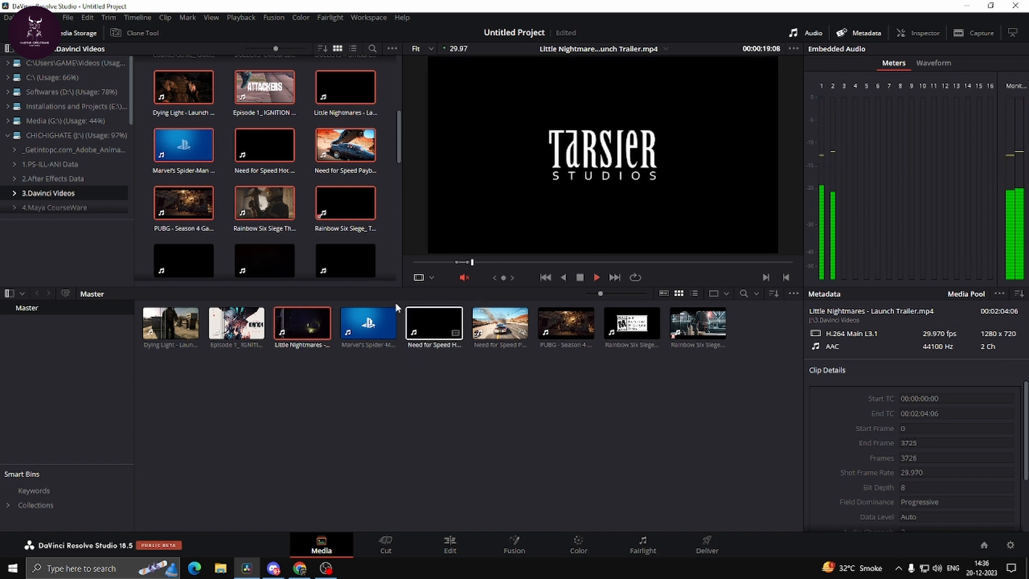
Mark a short in-to-out range starting about 14 seconds into the Marvel's Spider-Man trailer.
click(375, 322)
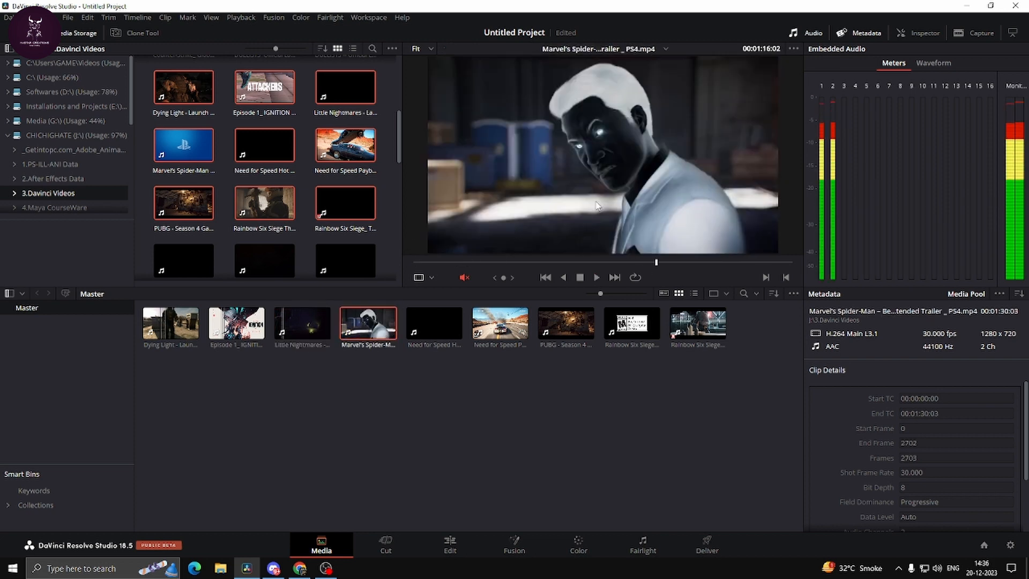
click(595, 276)
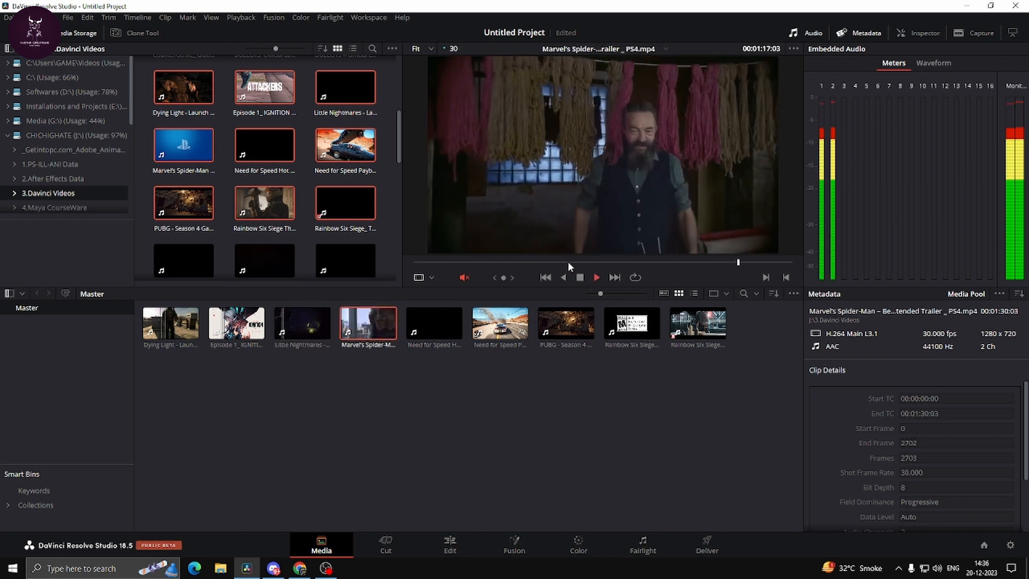
click(491, 262)
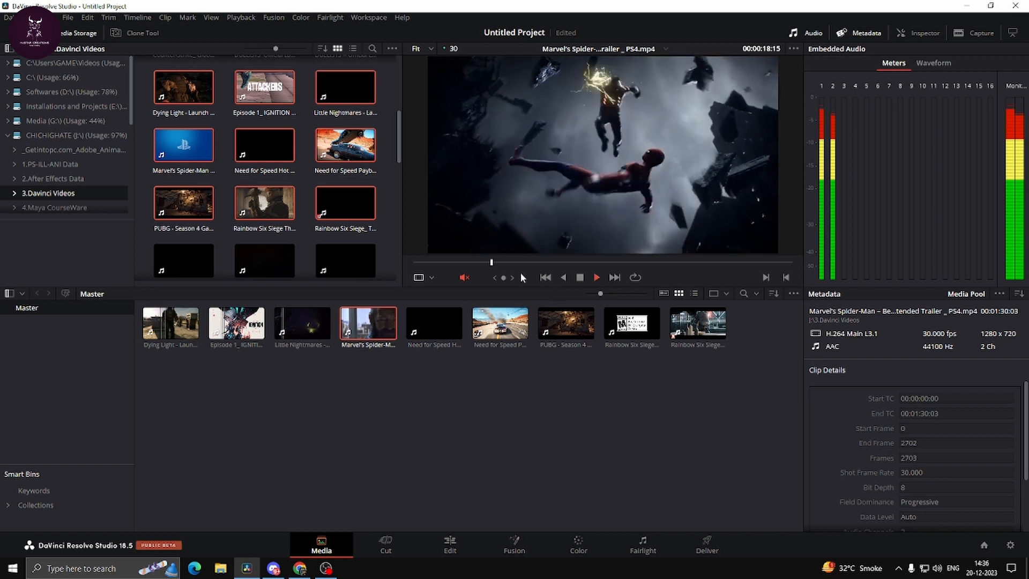
click(476, 262)
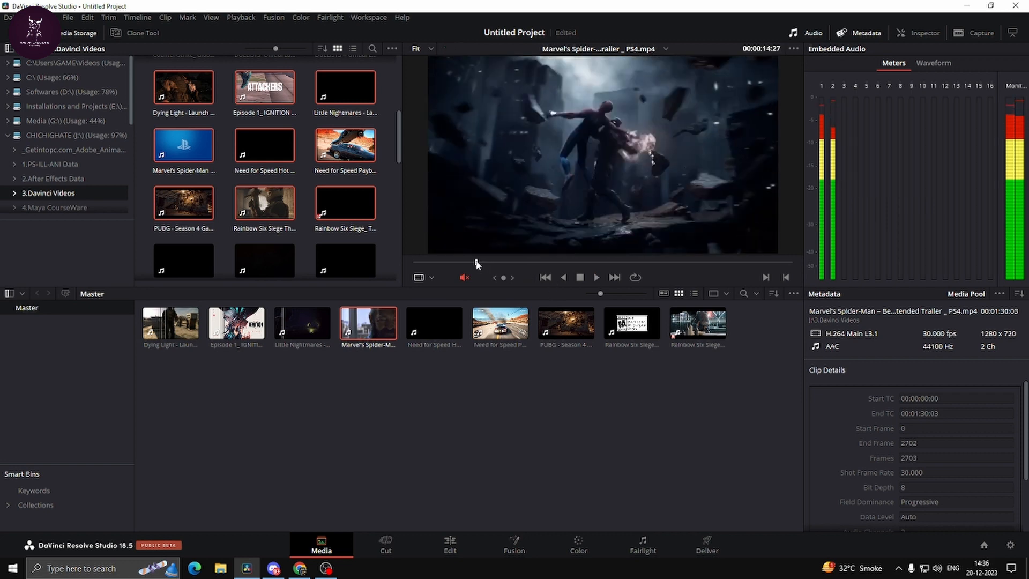
click(474, 262)
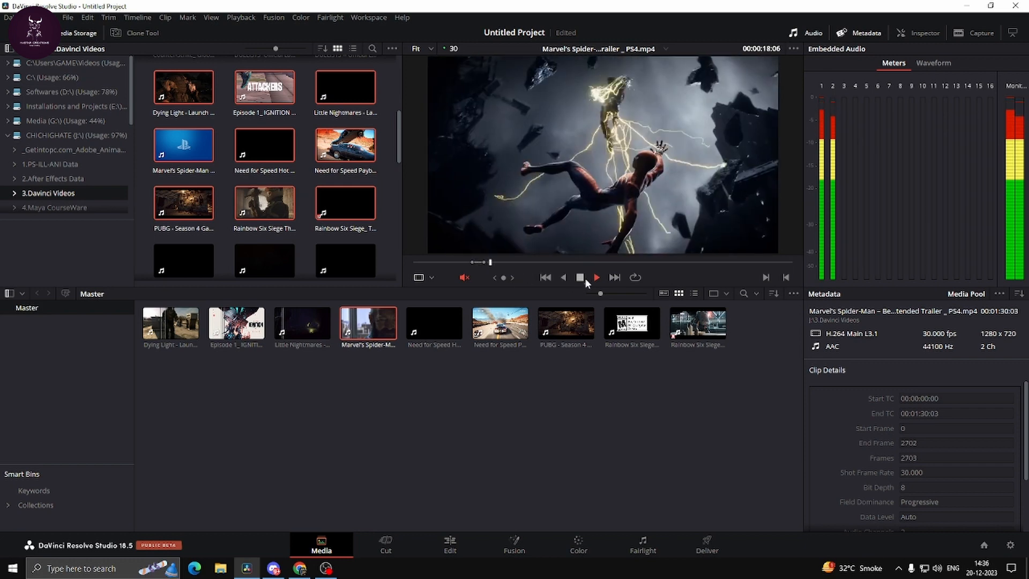
click(581, 278)
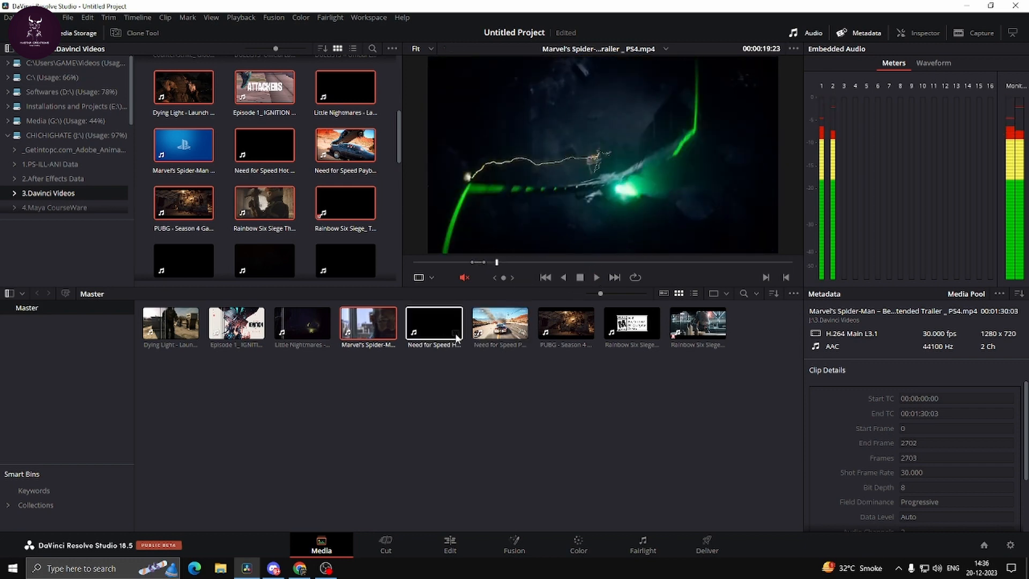
Create a new timeline named Edit Panel from the first four media pool clips, using their marked in and out points.
drag(360, 395, 169, 324)
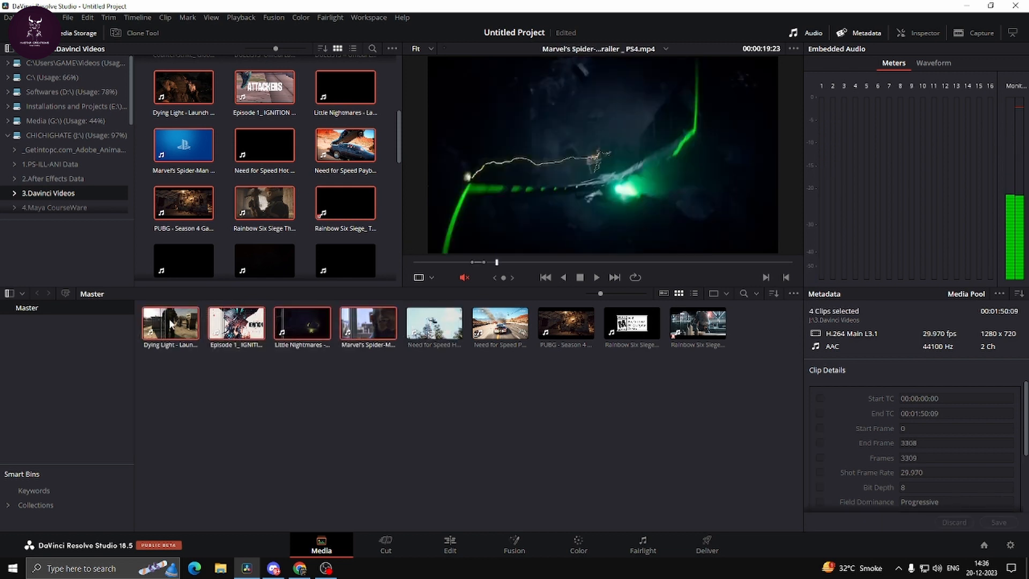
right_click(183, 317)
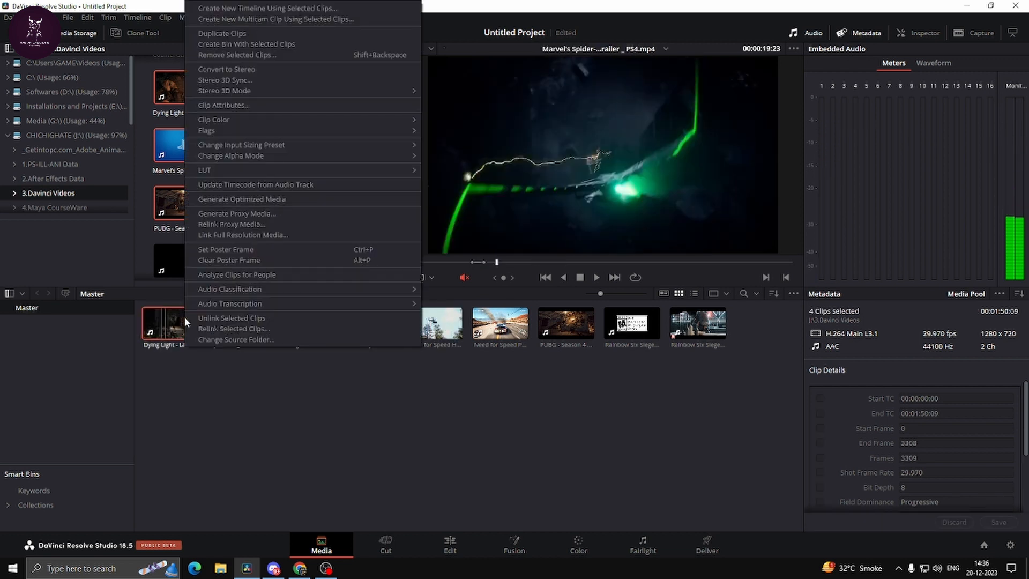
click(245, 9)
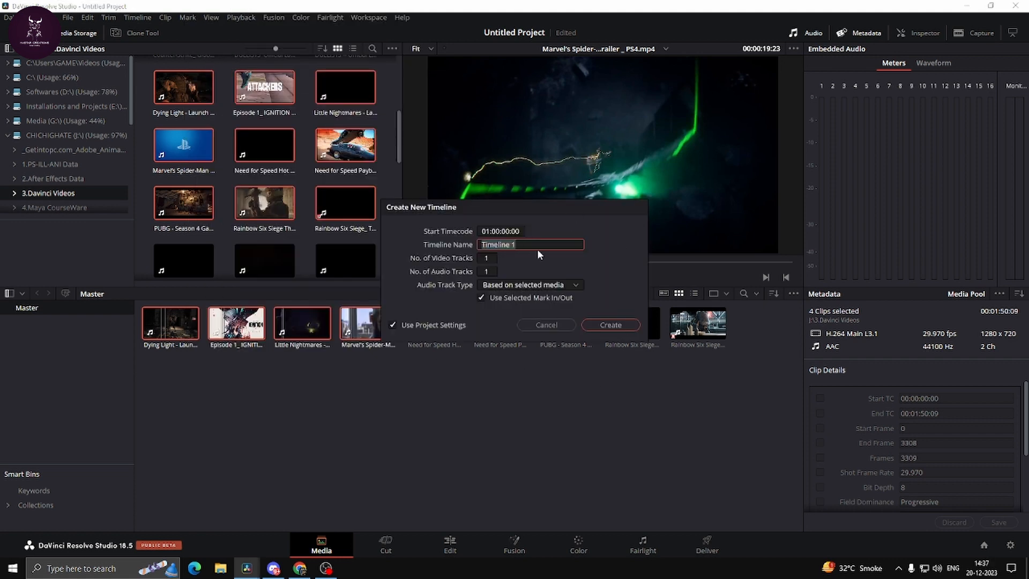
text(Edit Panel)
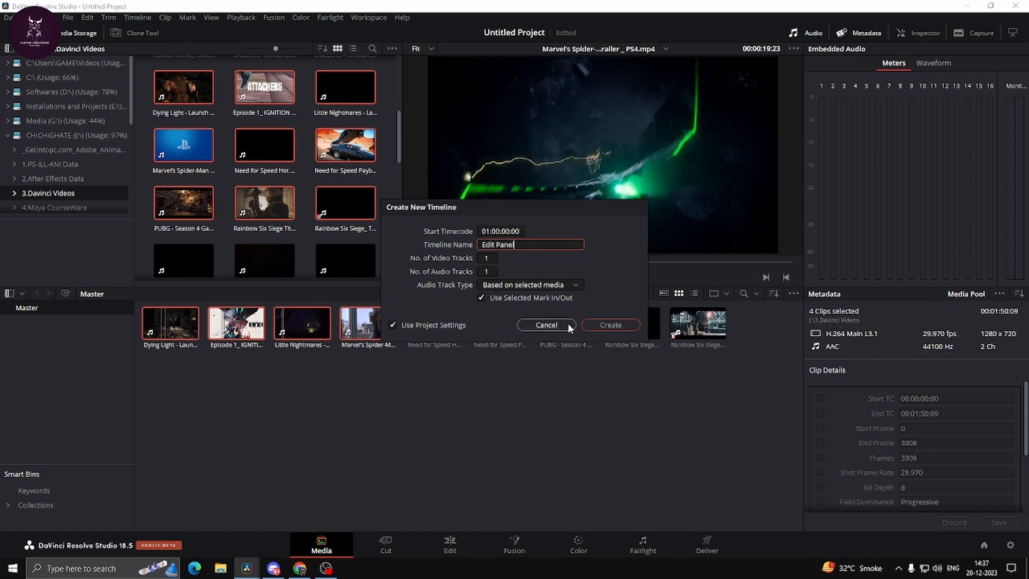
click(589, 325)
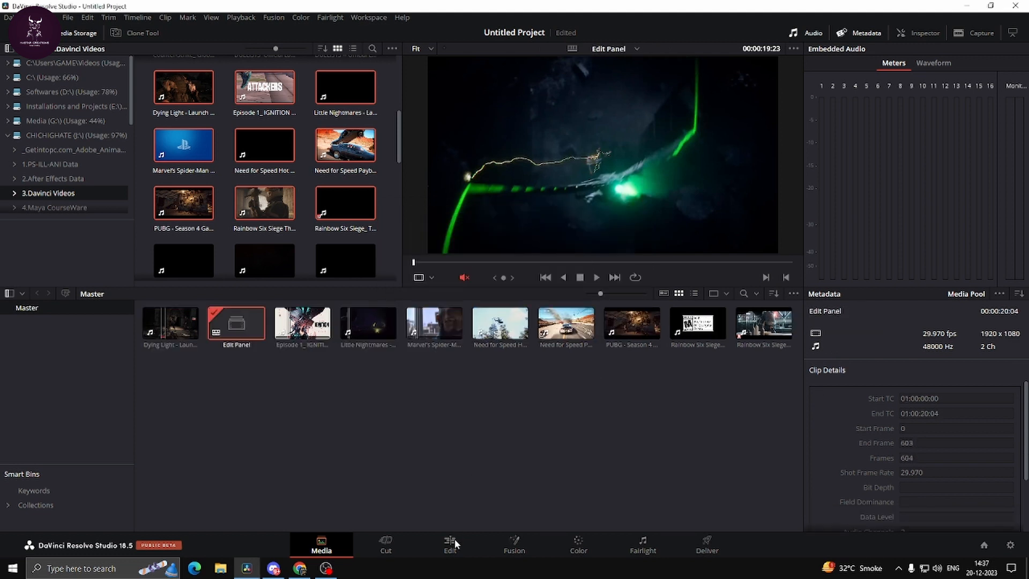
Show the Edit Panel timeline on the Edit page, with its four clips magnified and the timeline area enlarged.
click(454, 541)
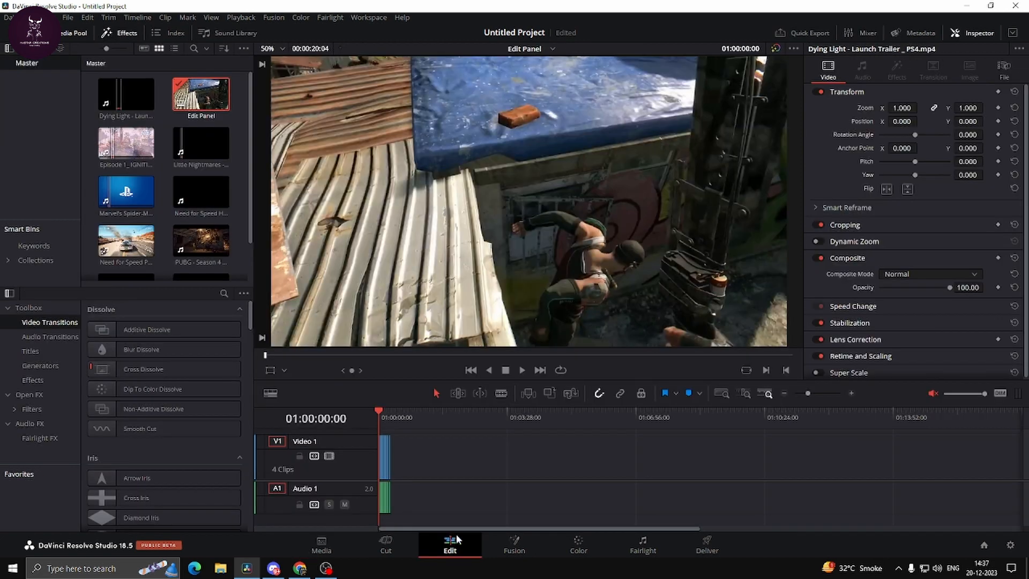
scroll(446, 475, up, 5)
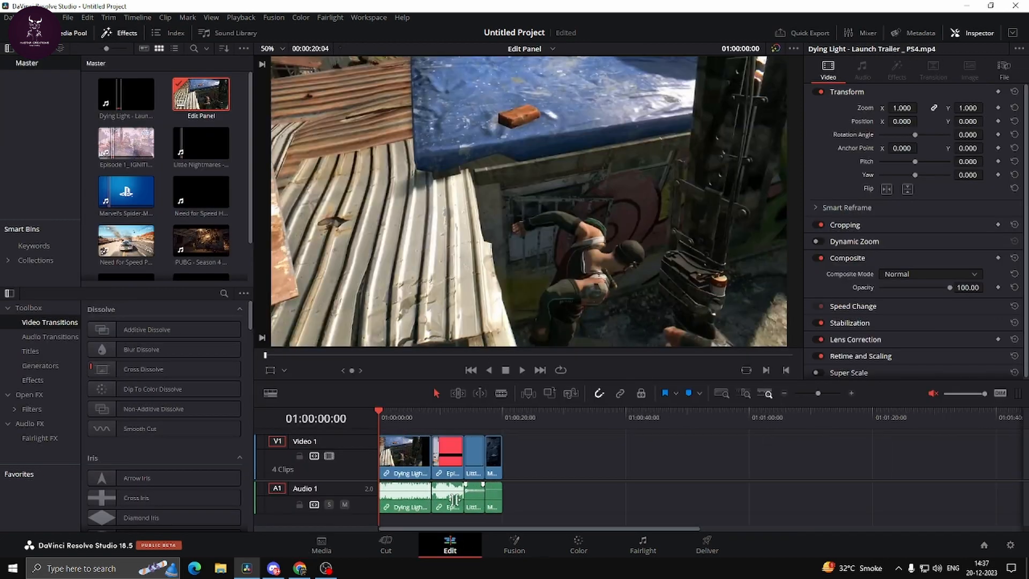
scroll(543, 475, up, 4)
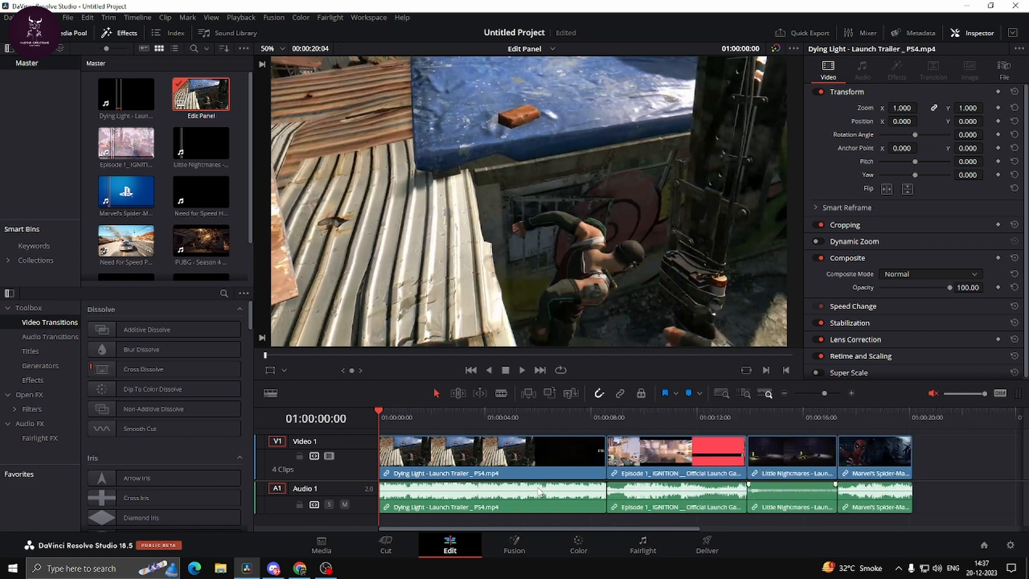
drag(572, 383, 575, 310)
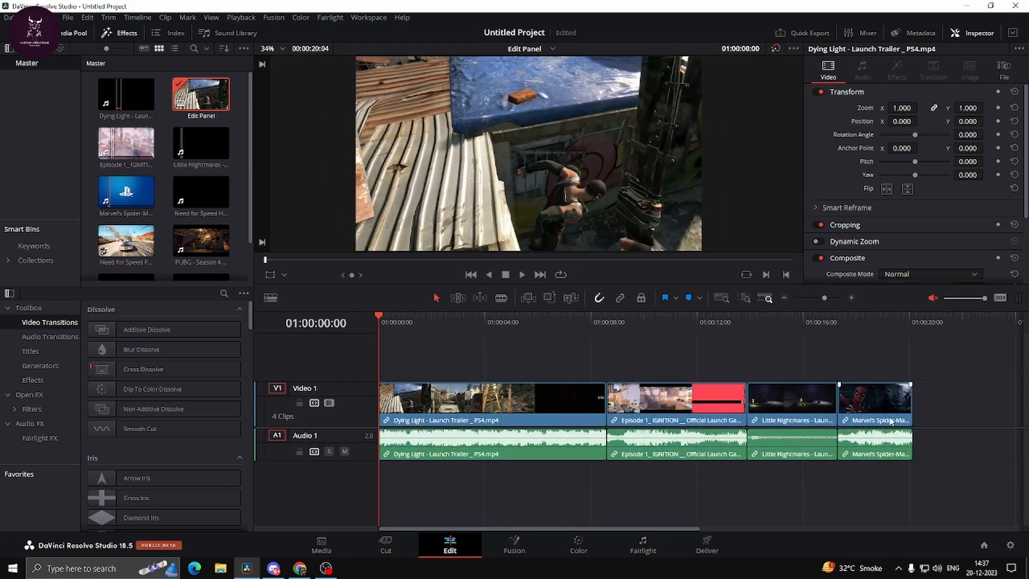
Look over the project on the Media and Cut pages, and return to the Edit page.
click(328, 544)
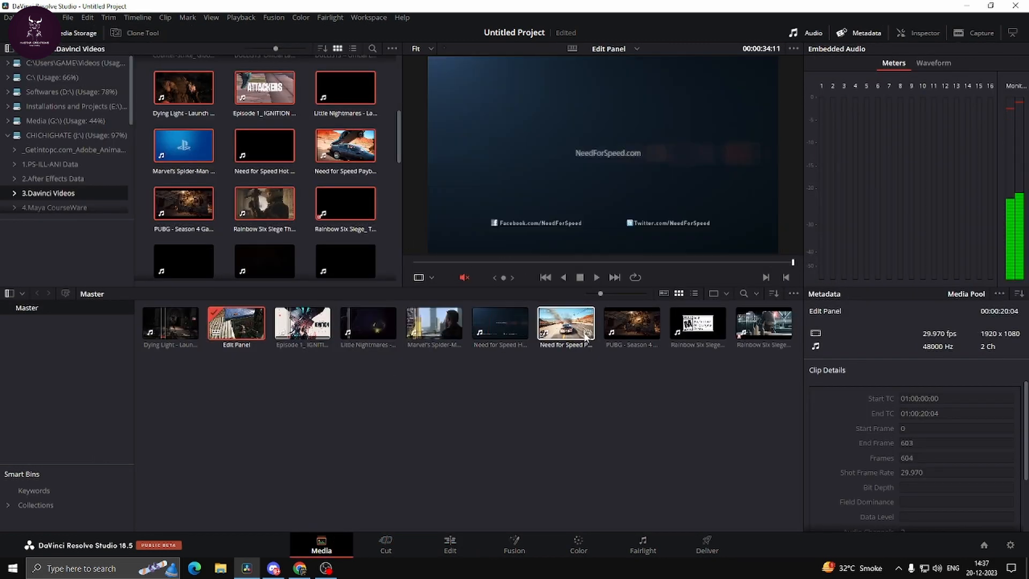
click(485, 419)
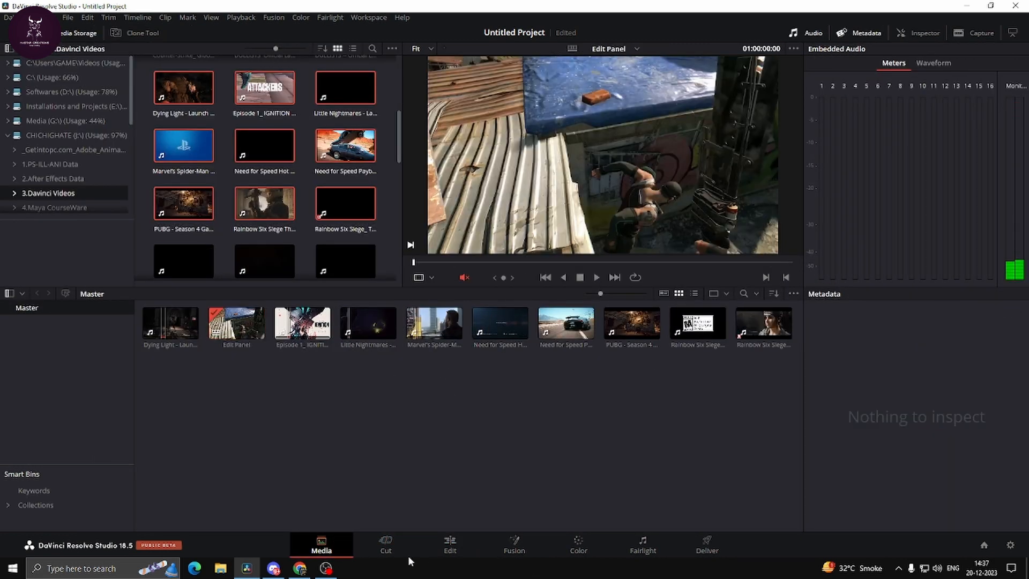
click(413, 539)
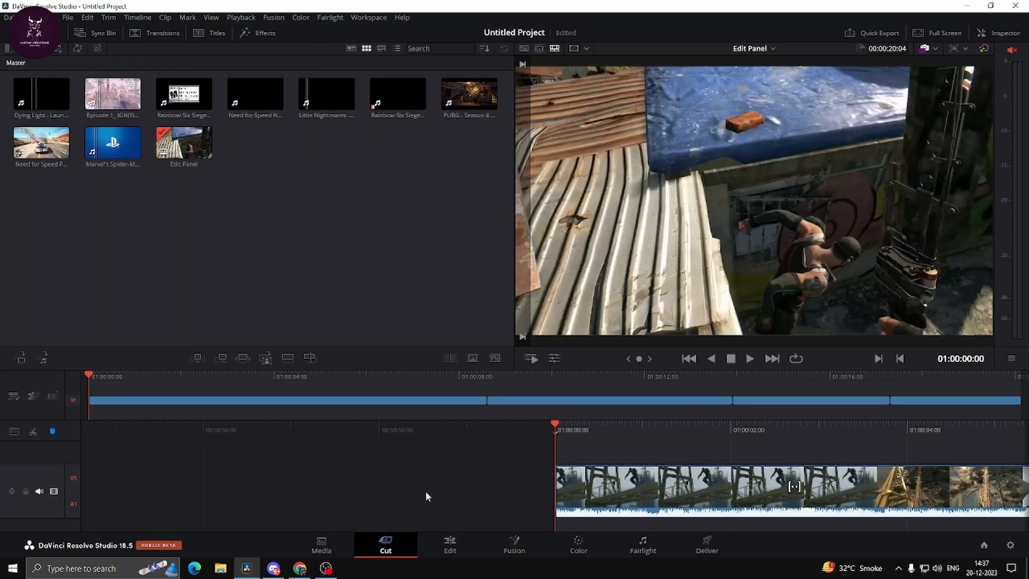
click(444, 547)
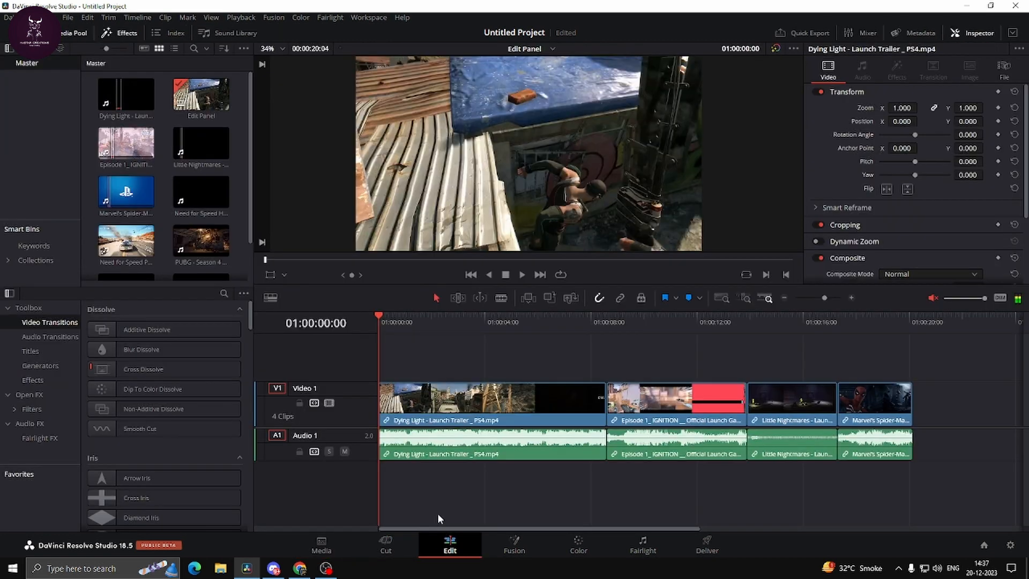
Open the Little Nightmares trailer in the viewer and look over the other trailer clips in the media pool.
double_click(210, 142)
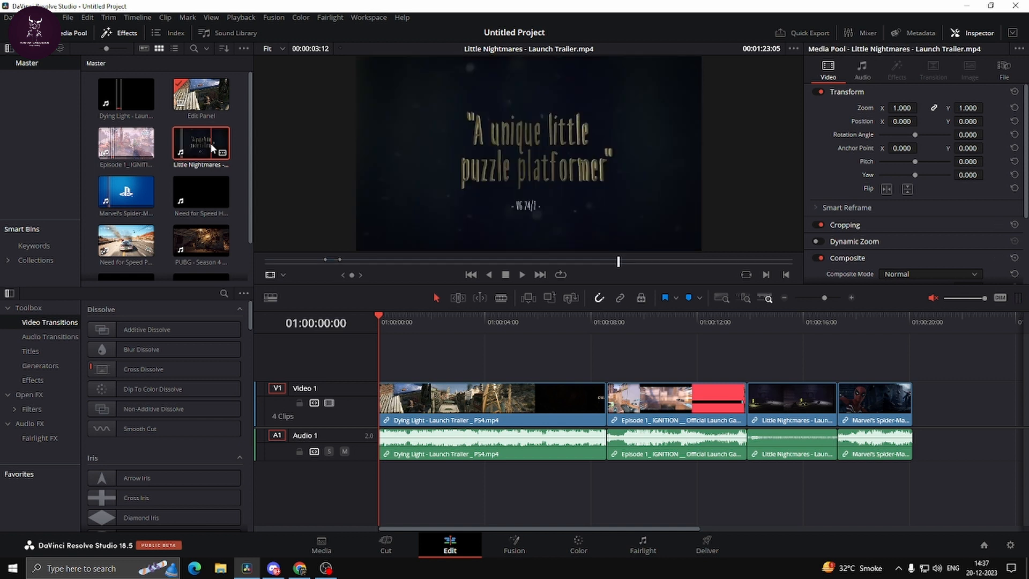
click(184, 19)
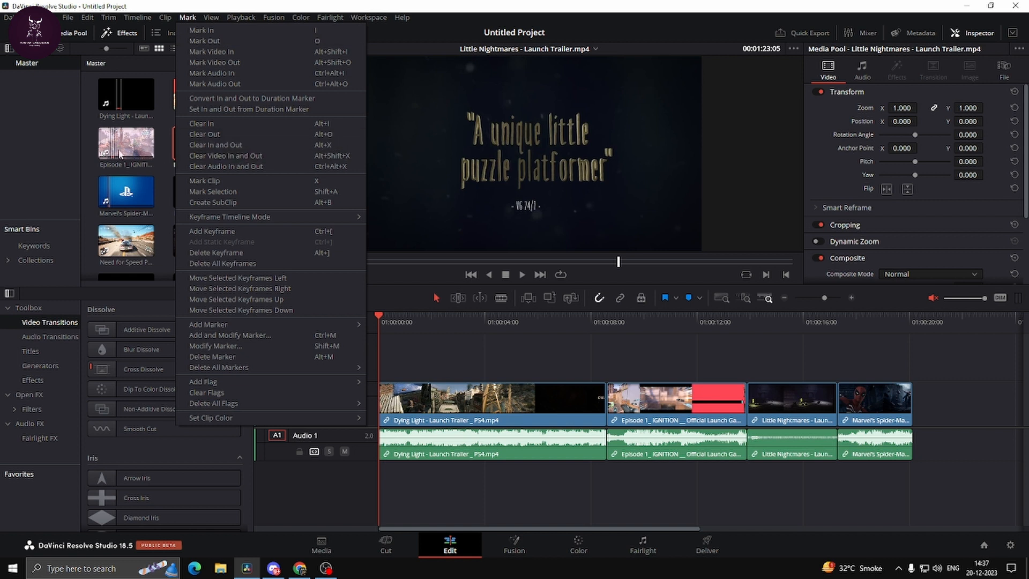
click(96, 141)
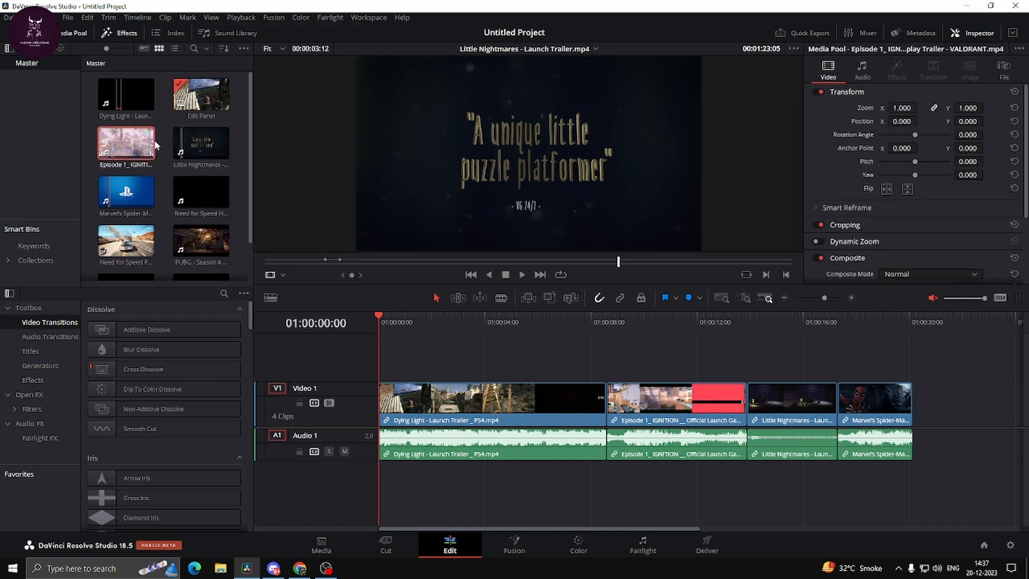
click(134, 105)
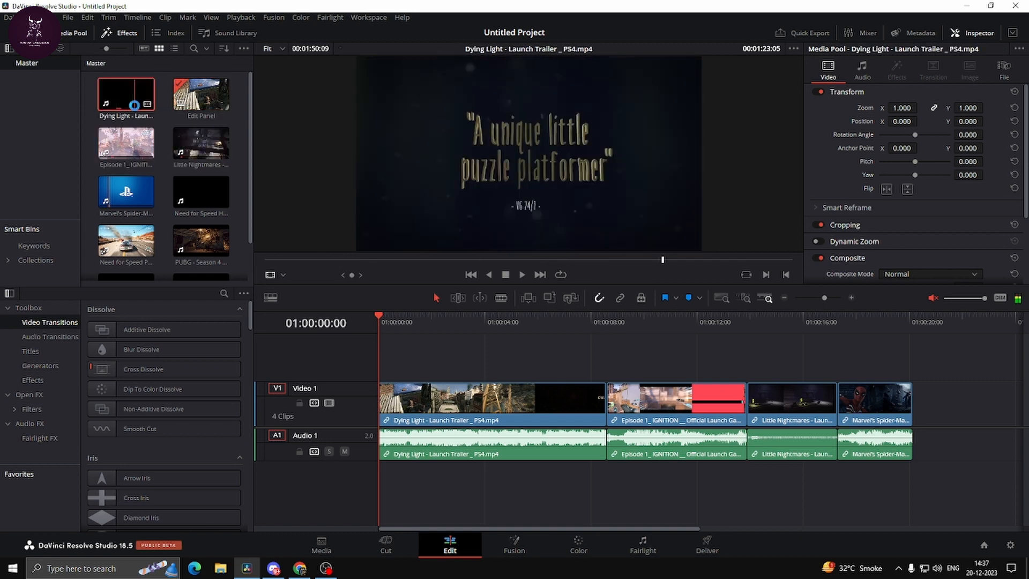
click(137, 196)
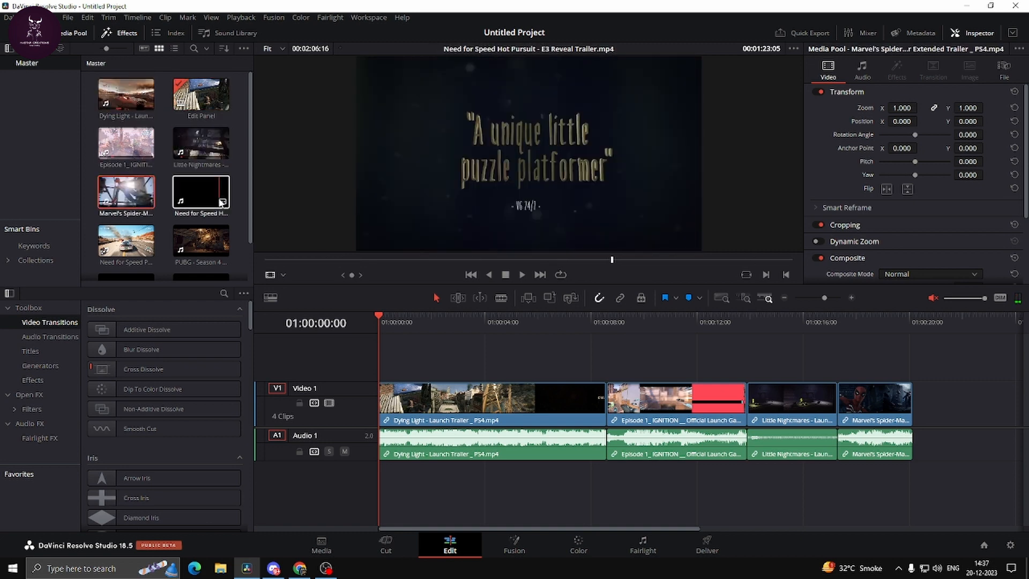
scroll(221, 203, down, 2)
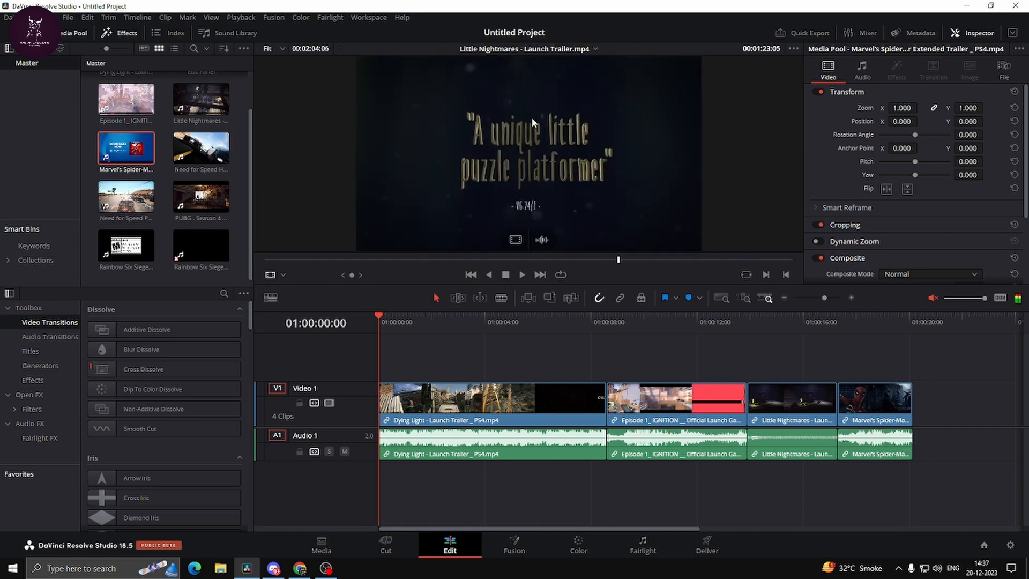
Hide the Inspector to show source and timeline viewers side by side, and move the Edit Panel playhead to about 01:00:06:05.
click(980, 34)
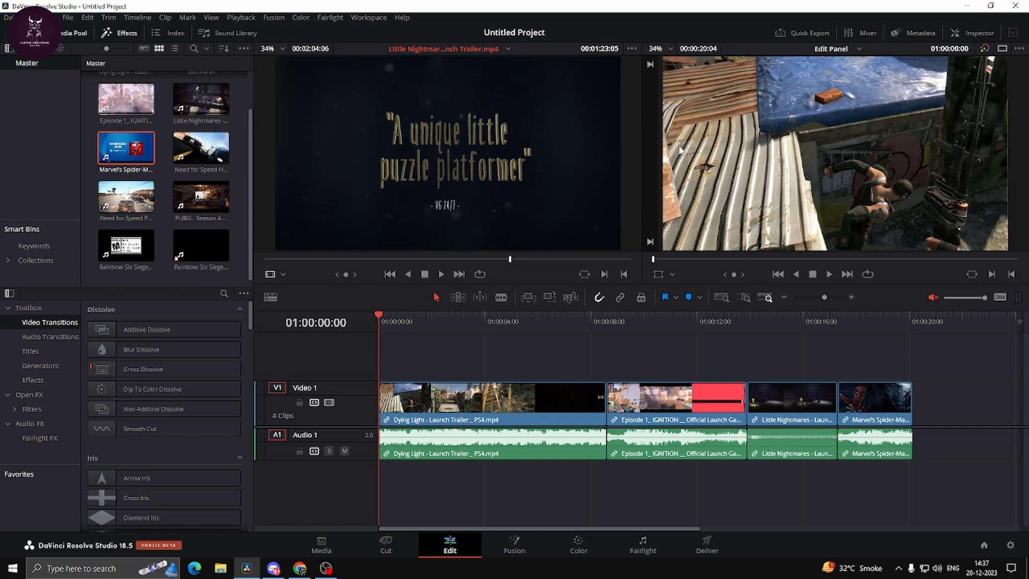
click(836, 49)
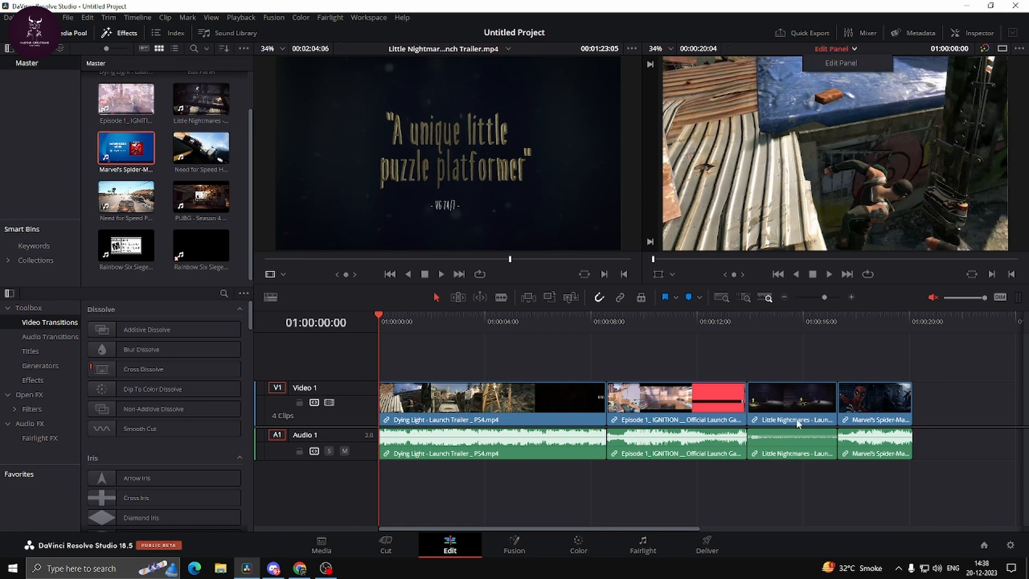
click(793, 377)
drag(429, 325, 542, 328)
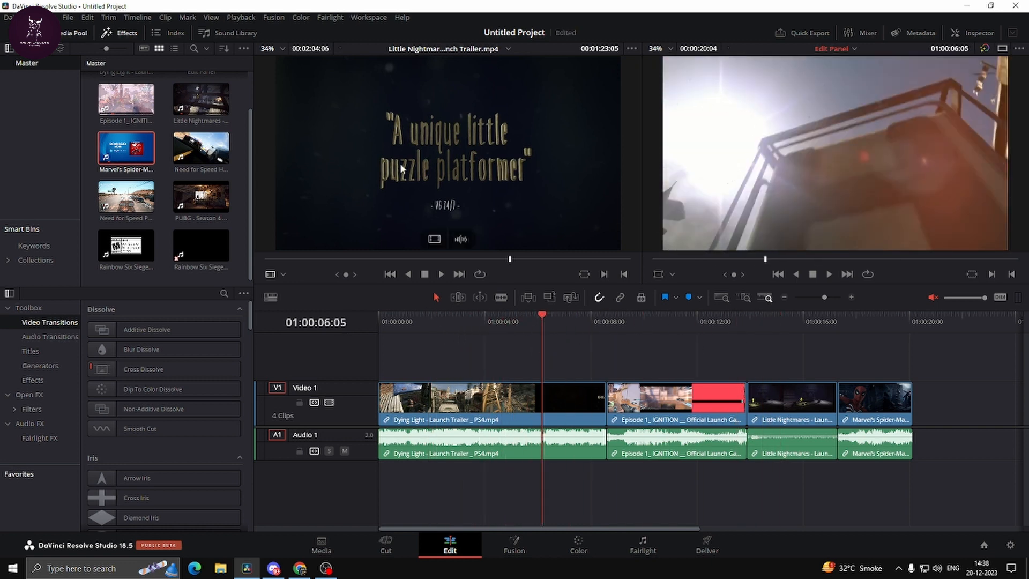
Load the Need for Speed Payback trailer into the source viewer and cue it to about 00:01:20:02.
double_click(121, 201)
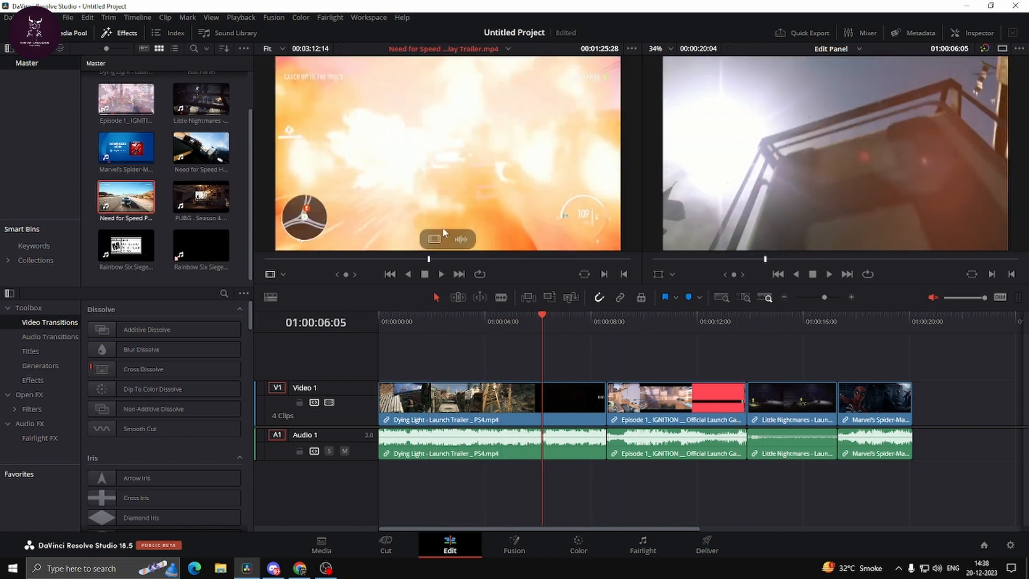
mouse_move(411, 258)
mouse_down()
mouse_move(383, 257)
mouse_move(416, 262)
mouse_up()
click(441, 273)
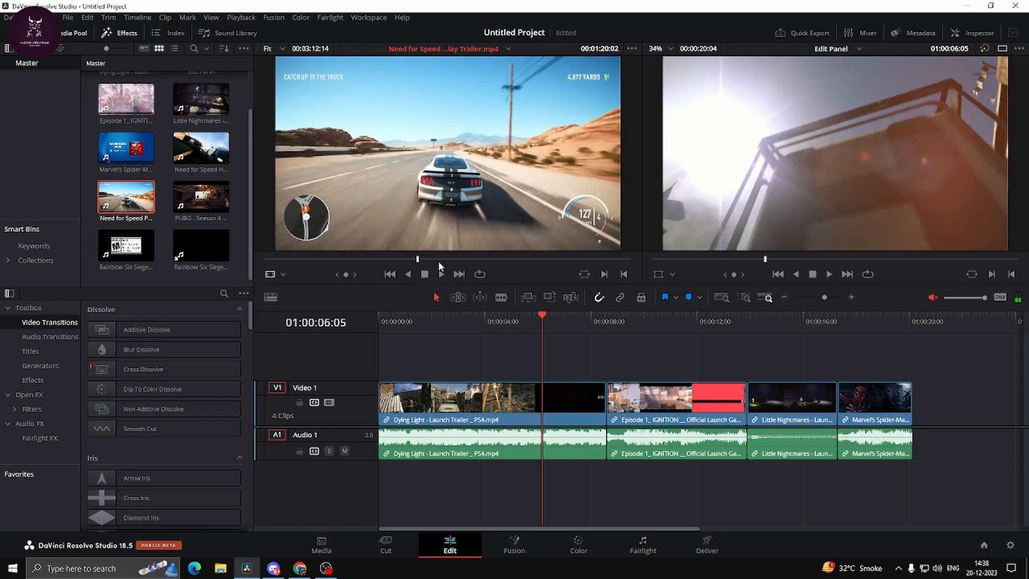
mouse_move(463, 132)
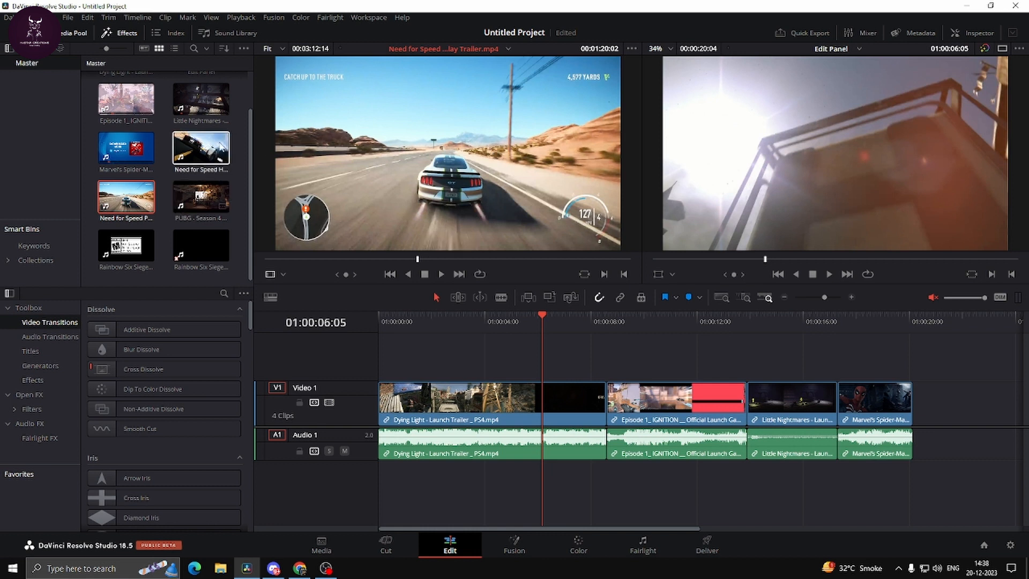
double_click(201, 147)
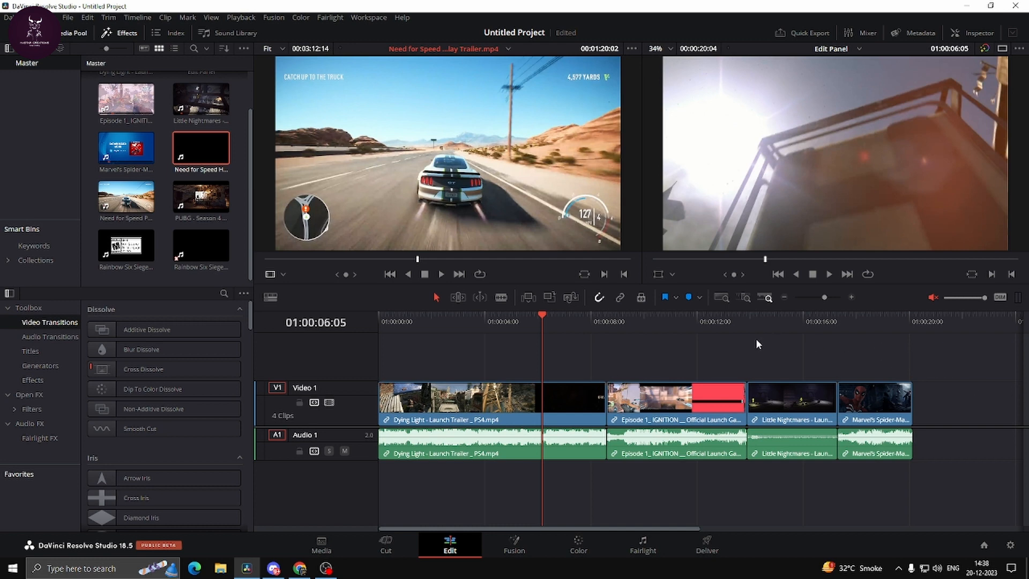
Create a second, empty timeline with the default settings on the Media page, and show it on the Edit page.
click(330, 546)
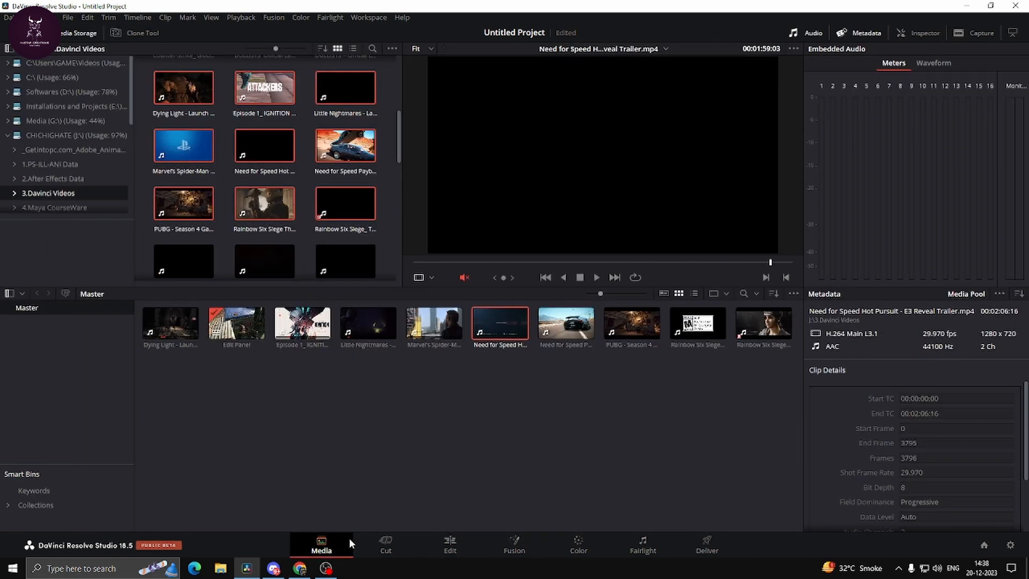
right_click(432, 431)
mouse_move(465, 245)
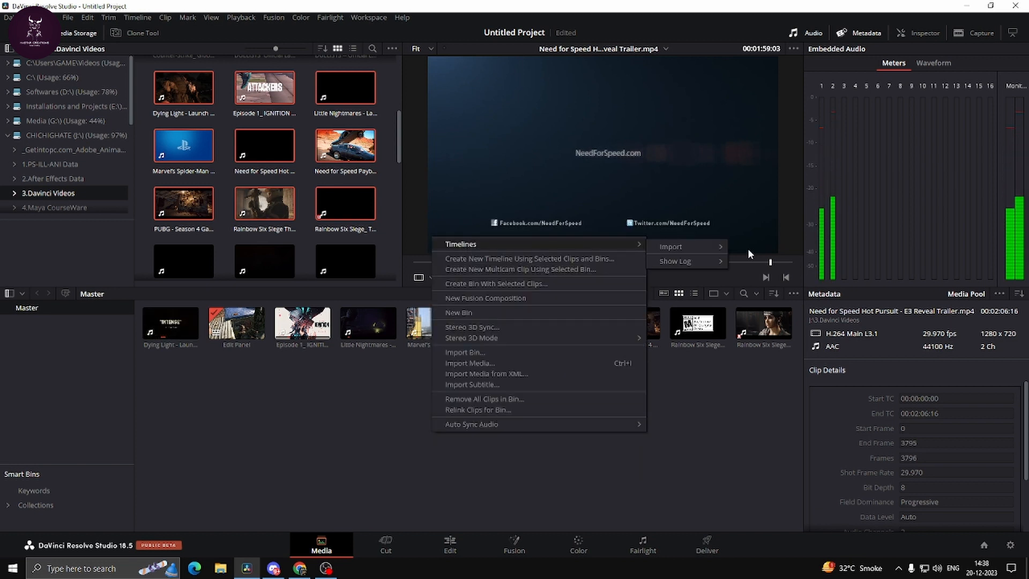
mouse_move(687, 259)
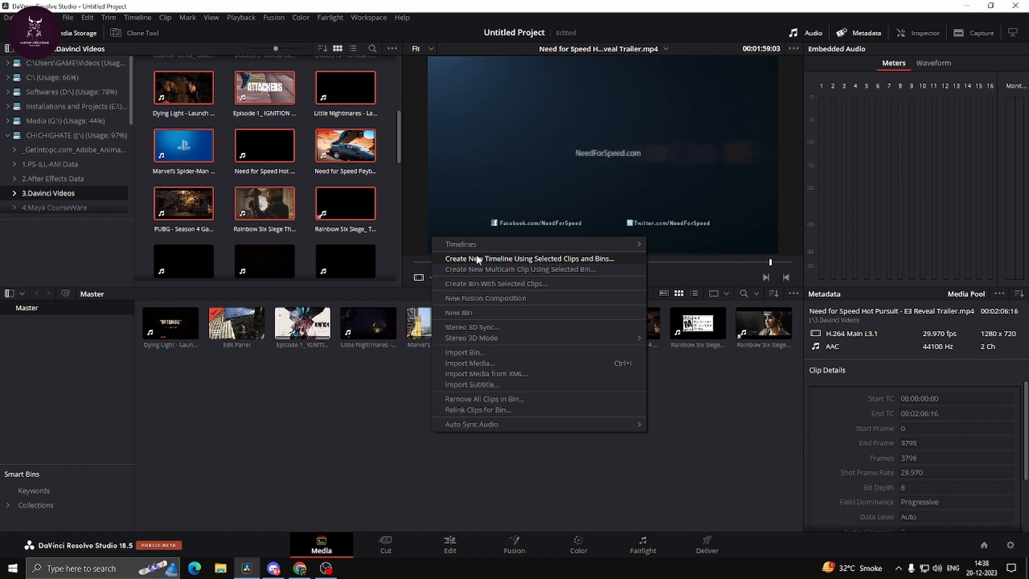
click(533, 259)
click(613, 325)
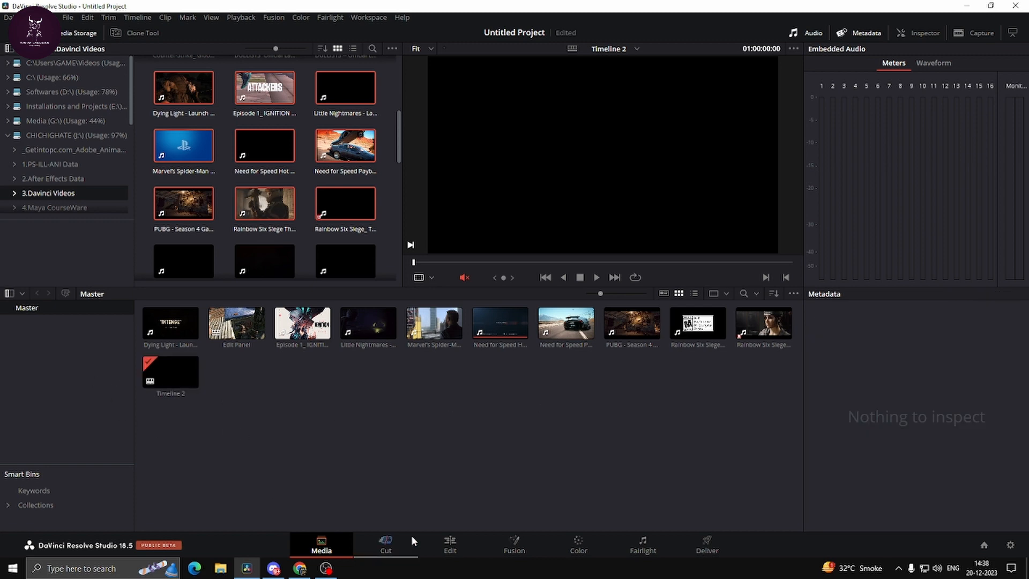
click(450, 544)
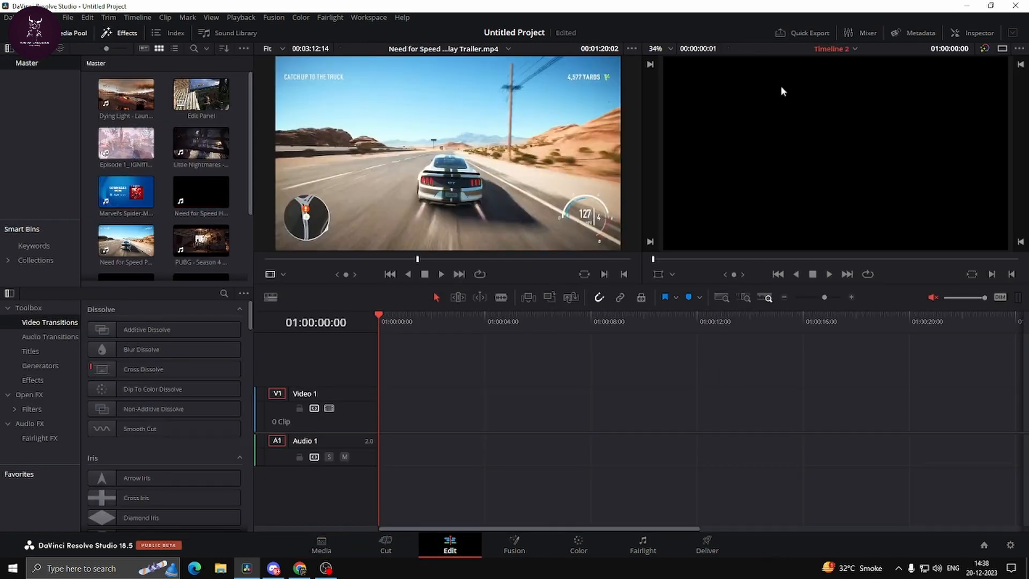
Switch the timeline viewer from the empty second timeline back to the Edit Panel timeline.
click(854, 48)
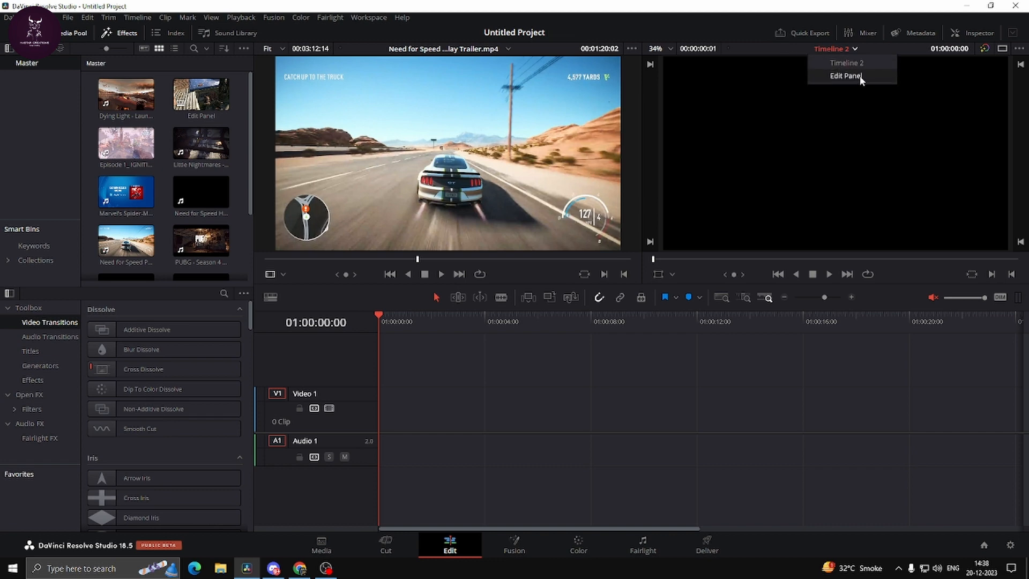
click(783, 385)
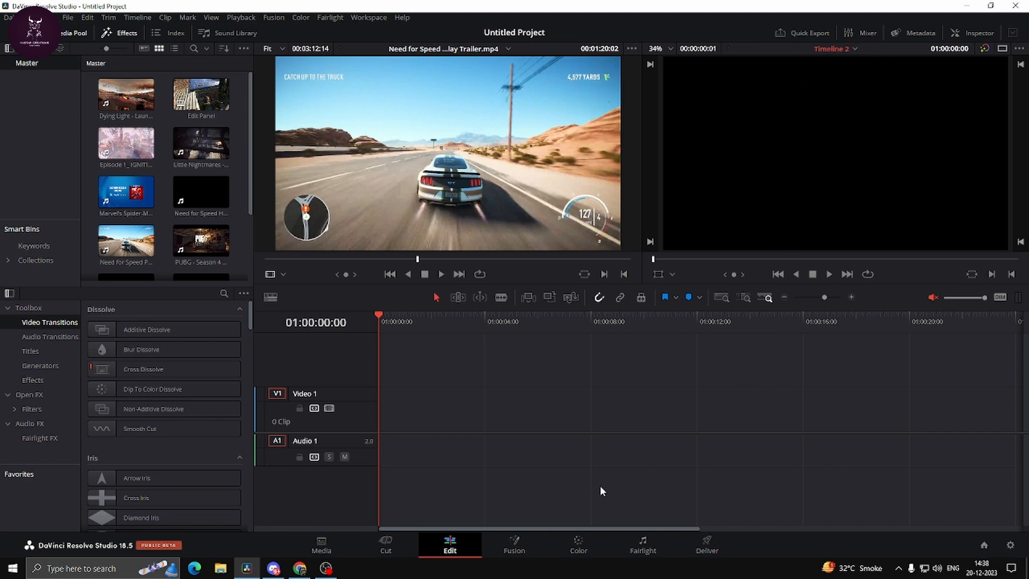
click(335, 543)
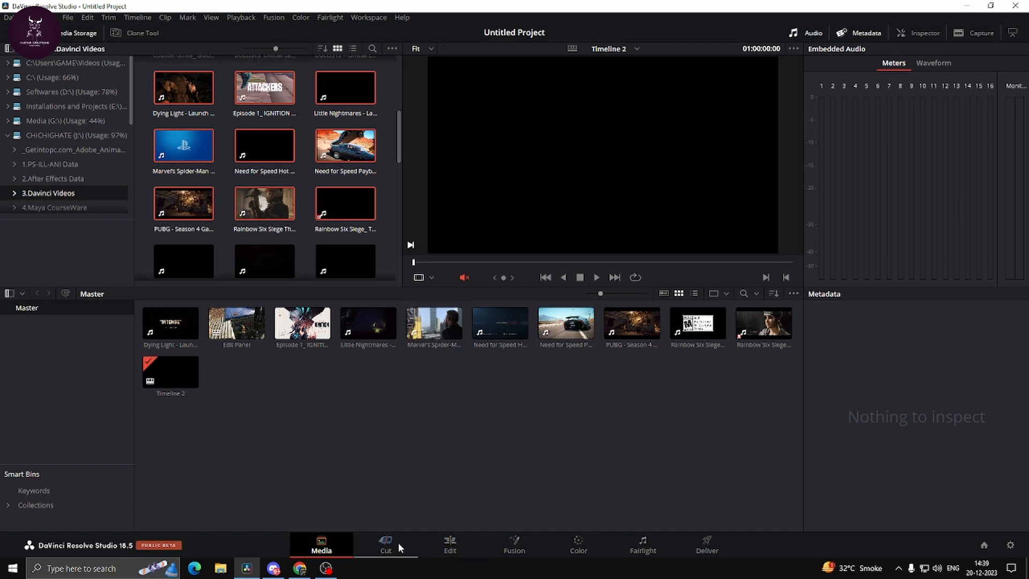
click(440, 550)
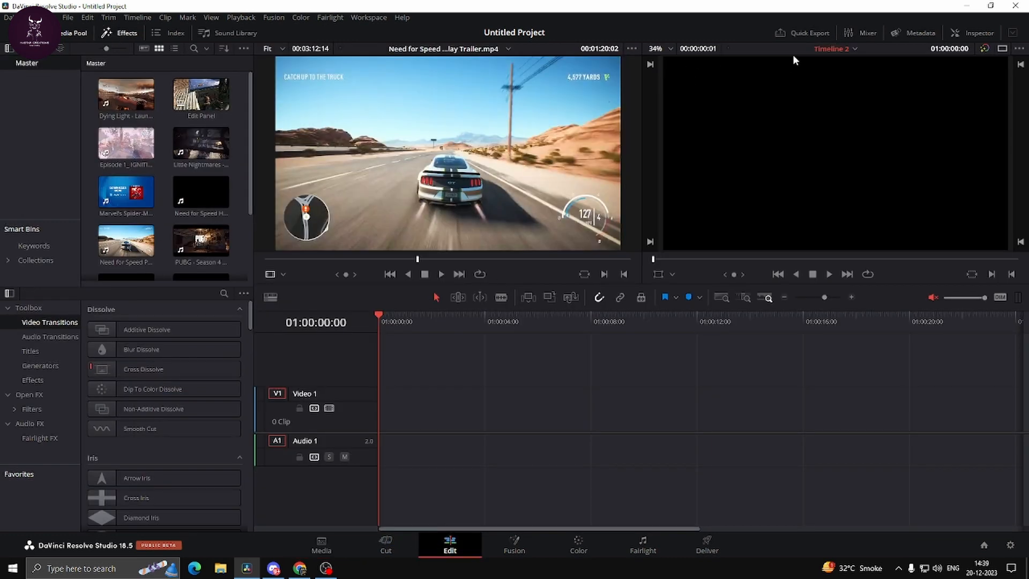
click(840, 48)
click(852, 78)
click(849, 48)
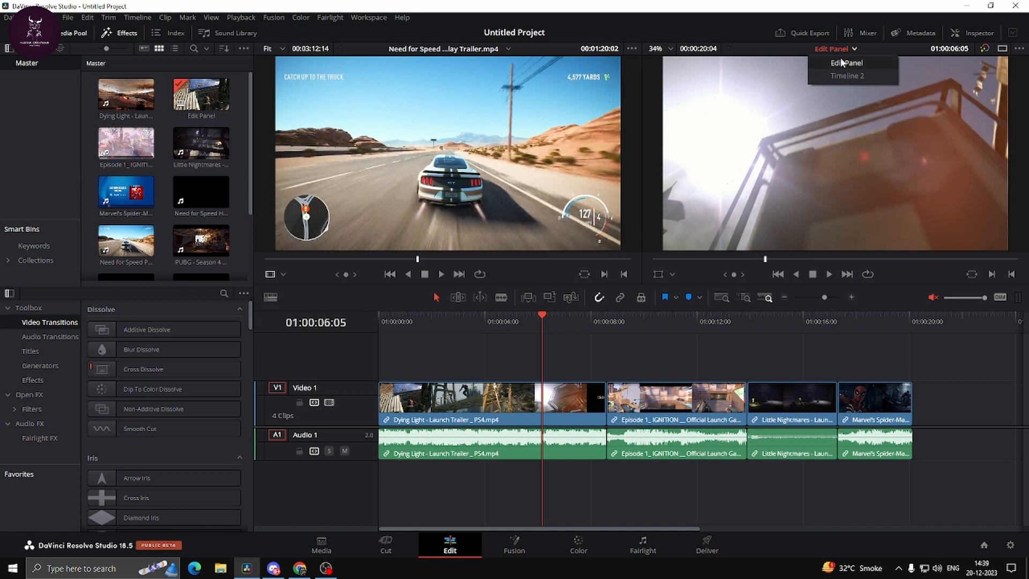
click(684, 372)
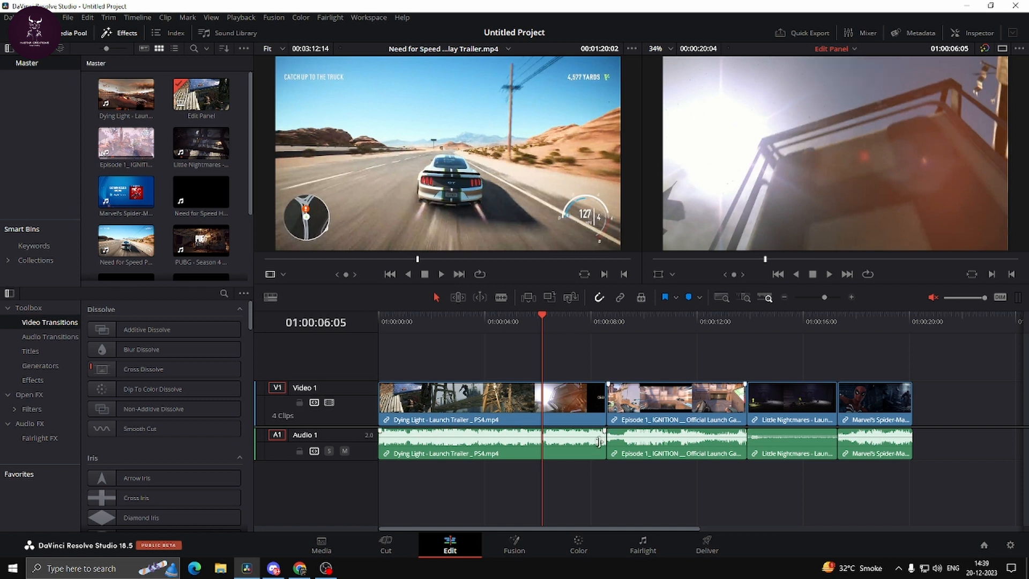
Look over the Edit Panel timeline on the Deliver and Edit pages, visit the Media and Cut pages, and return to the Edit page.
click(708, 539)
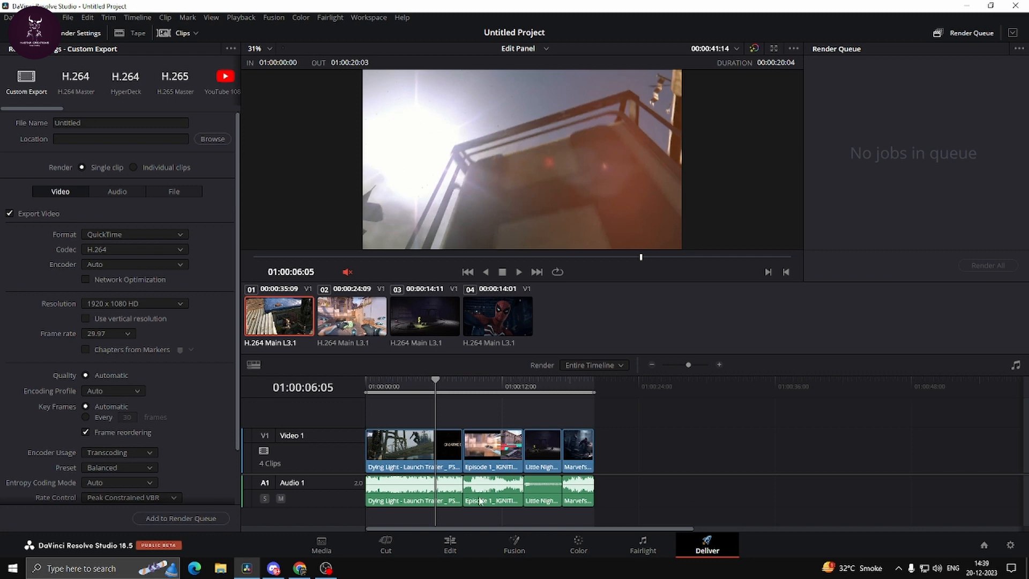
click(465, 536)
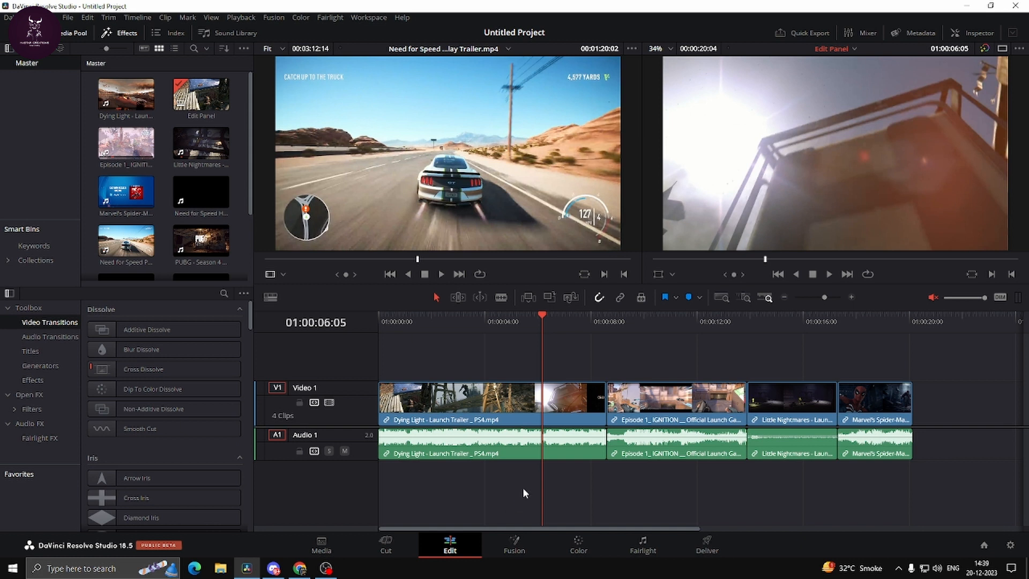
drag(922, 371, 411, 484)
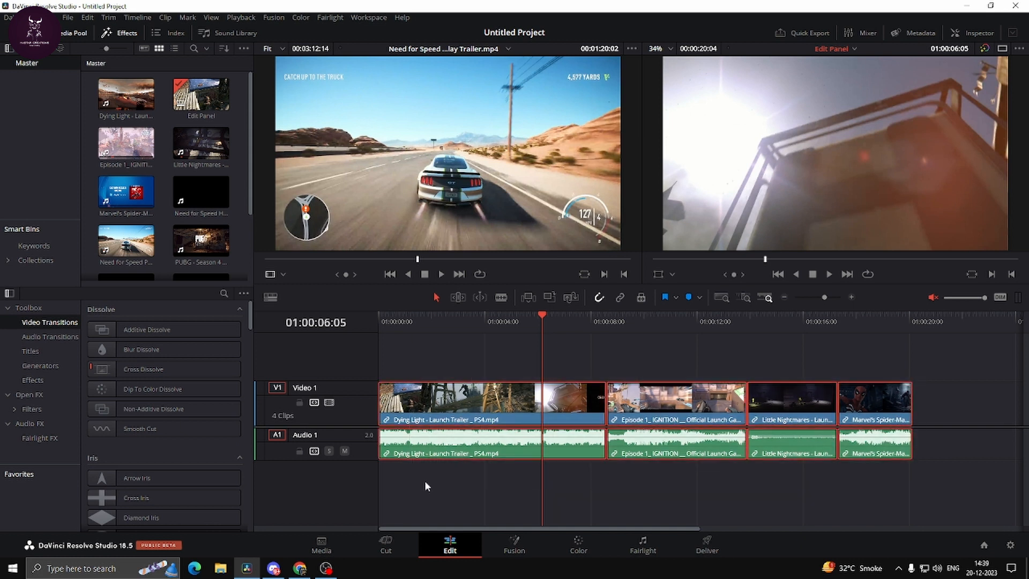
click(437, 484)
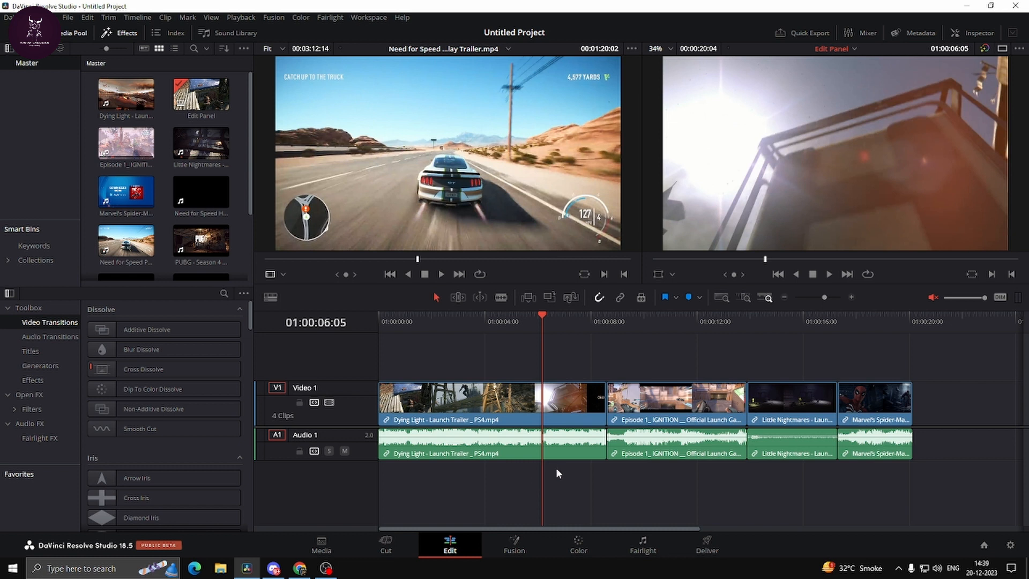
click(341, 538)
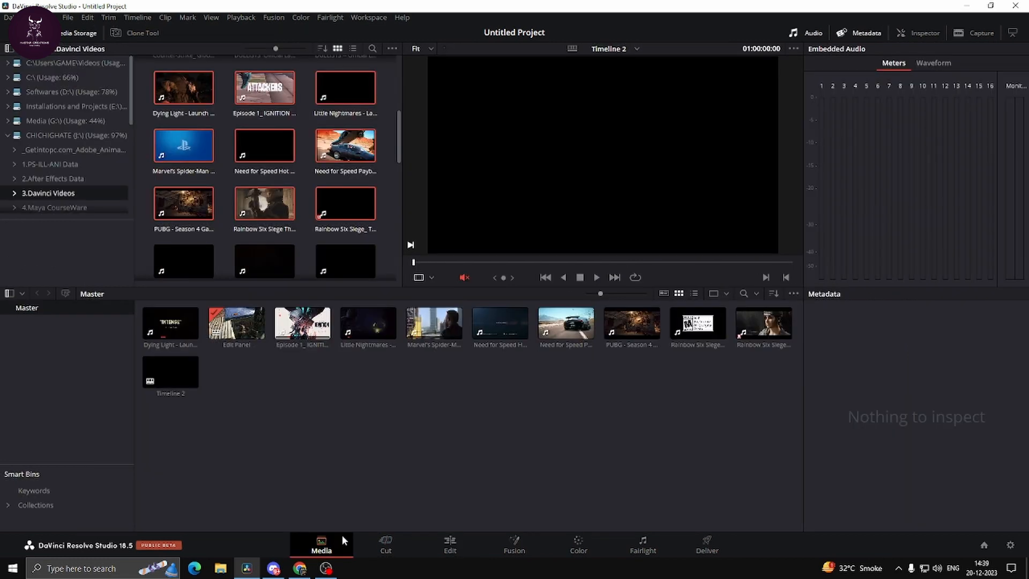
click(396, 543)
click(450, 547)
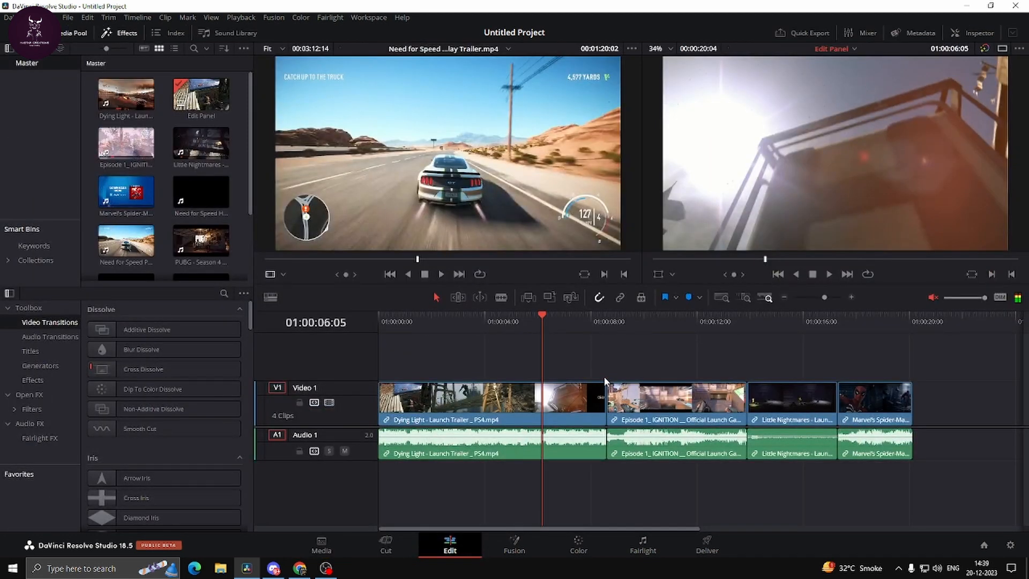
Append the Need for Speed Payback trailer from the source viewer to the end of the Edit Panel timeline.
scroll(606, 378, down, 6)
scroll(460, 420, up, 8)
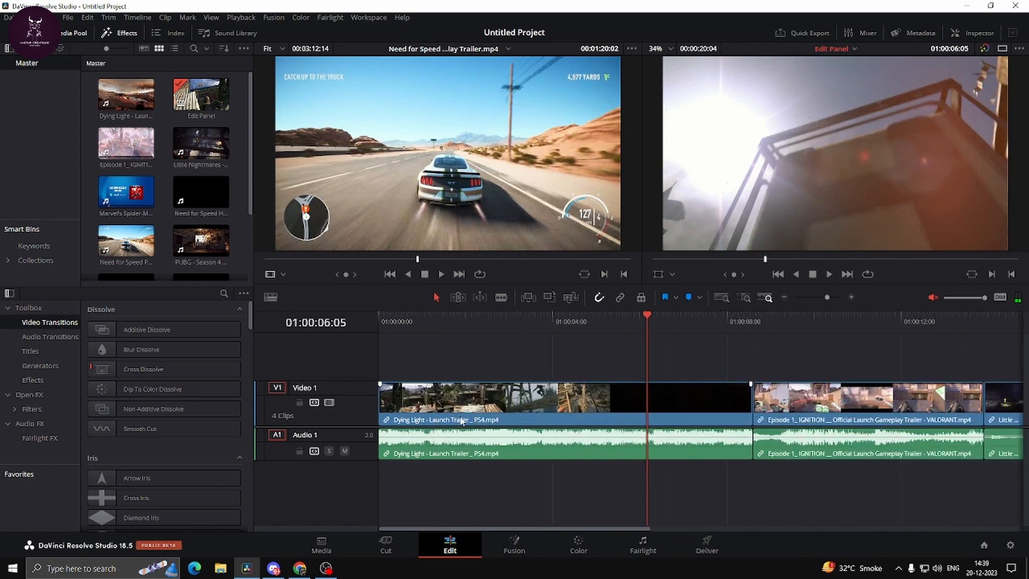
scroll(673, 362, down, 2)
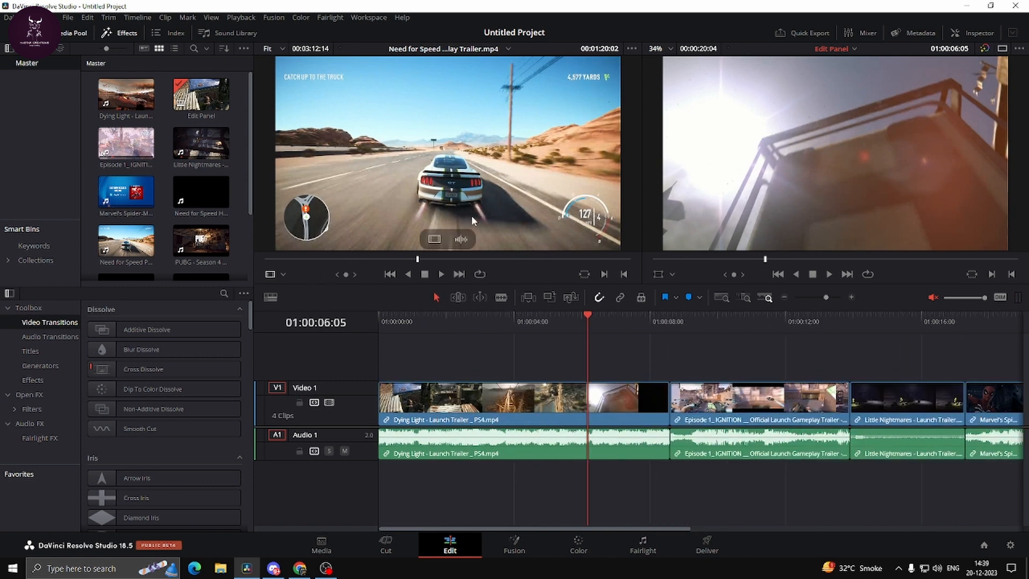
drag(471, 216, 965, 197)
scroll(745, 405, down, 8)
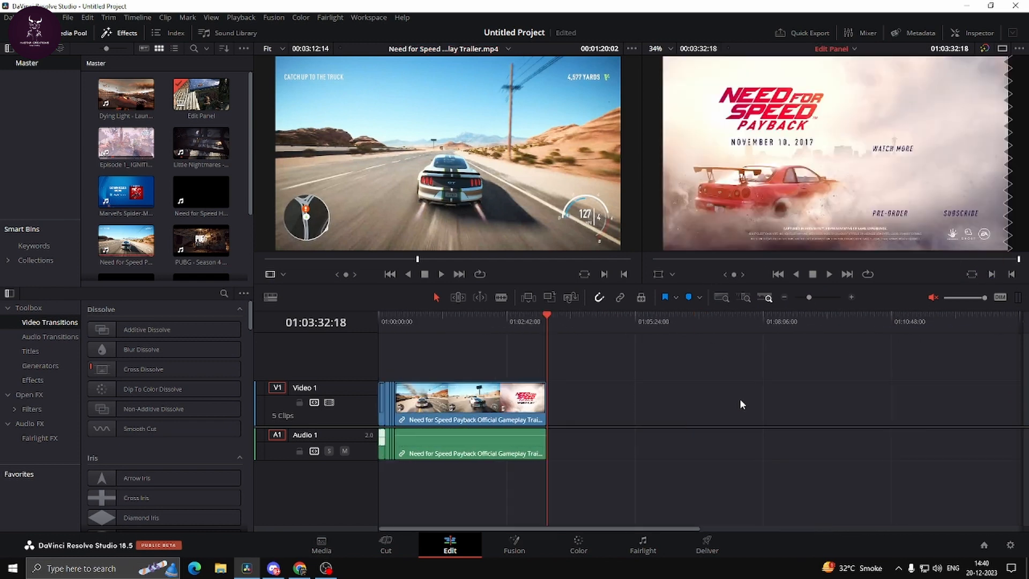
scroll(394, 421, up, 3)
Remove the appended Need for Speed Payback trailer from the Edit Panel timeline.
click(561, 322)
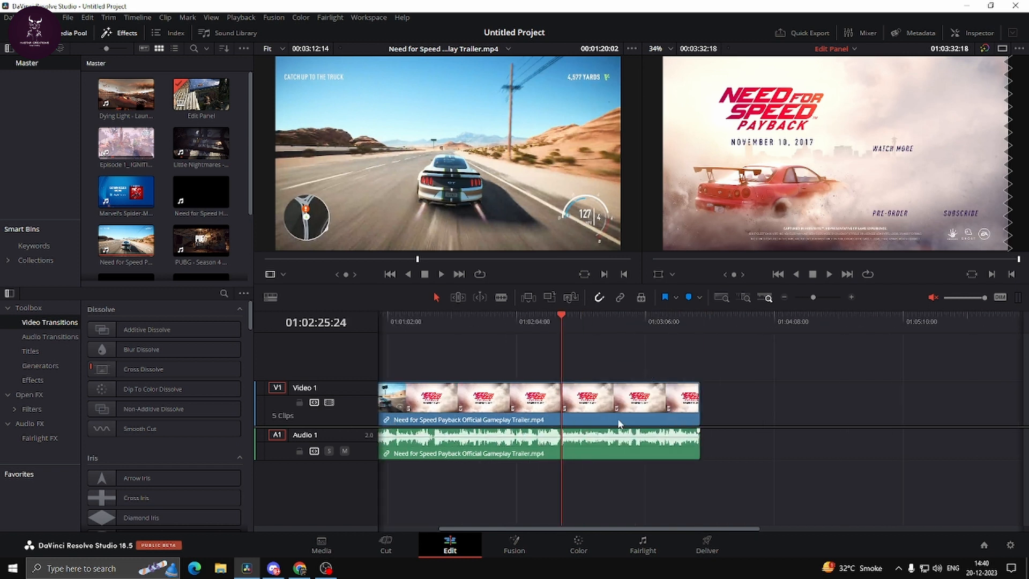
drag(665, 420, 641, 441)
key(Delete)
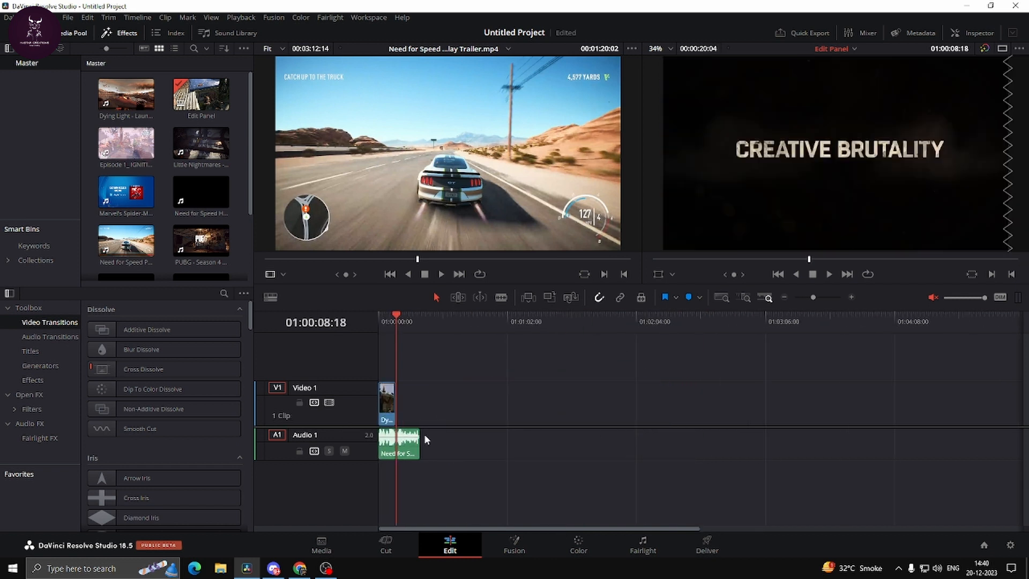
Clear all remaining video and audio clips from the Edit Panel timeline and return the playhead to its start.
key(Home)
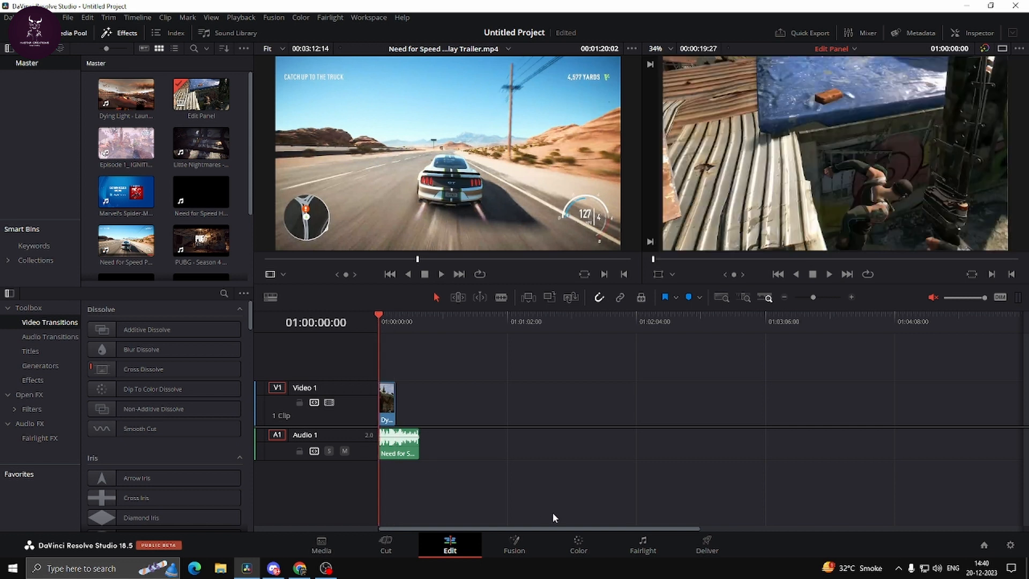
drag(454, 340, 384, 459)
key(Delete)
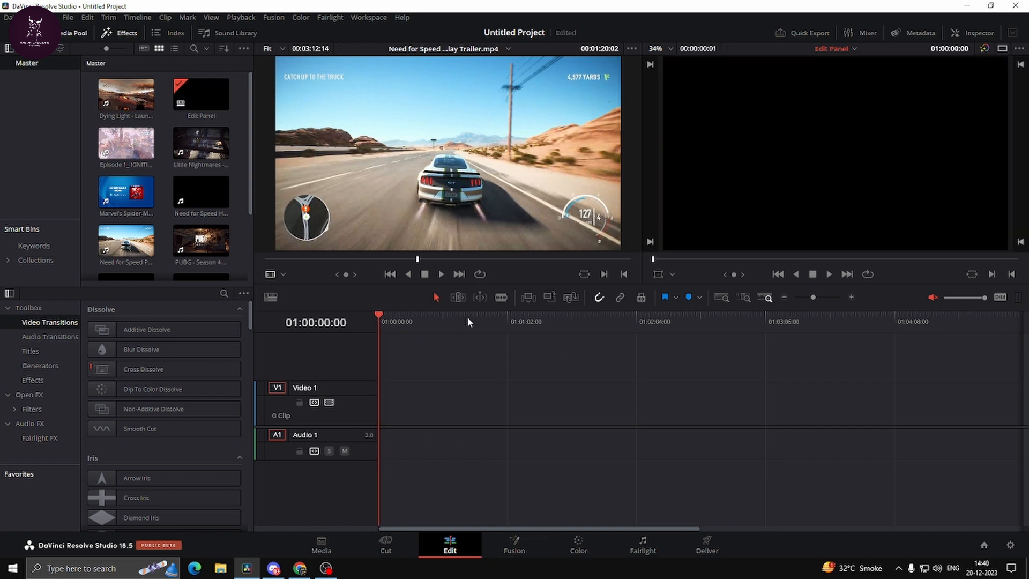
Place the Episode 1 IGNITION VALORANT trailer at the start of the empty timeline with video and audio aligned, and enable linked selection.
click(124, 144)
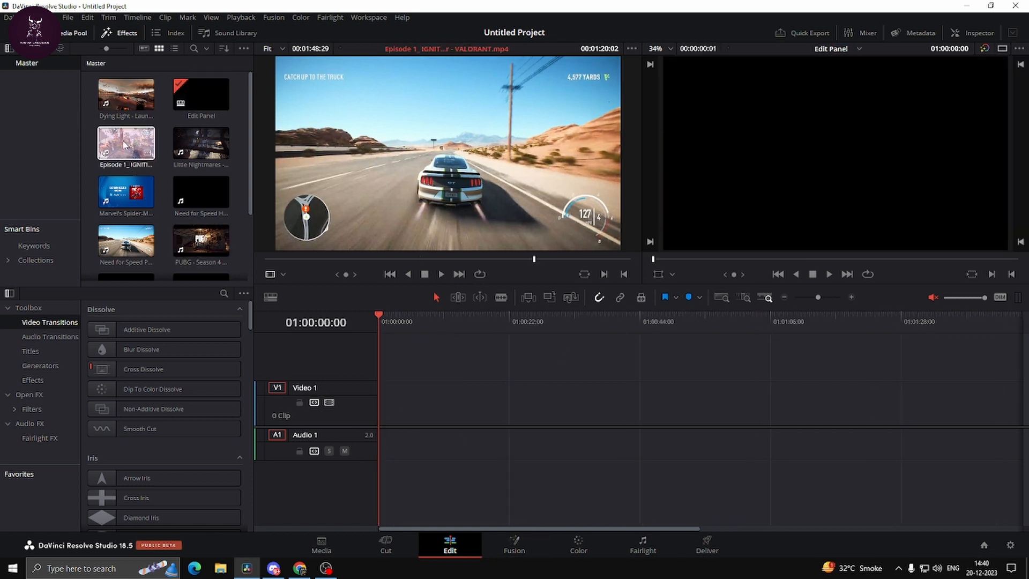
drag(124, 143, 511, 399)
drag(612, 414, 445, 416)
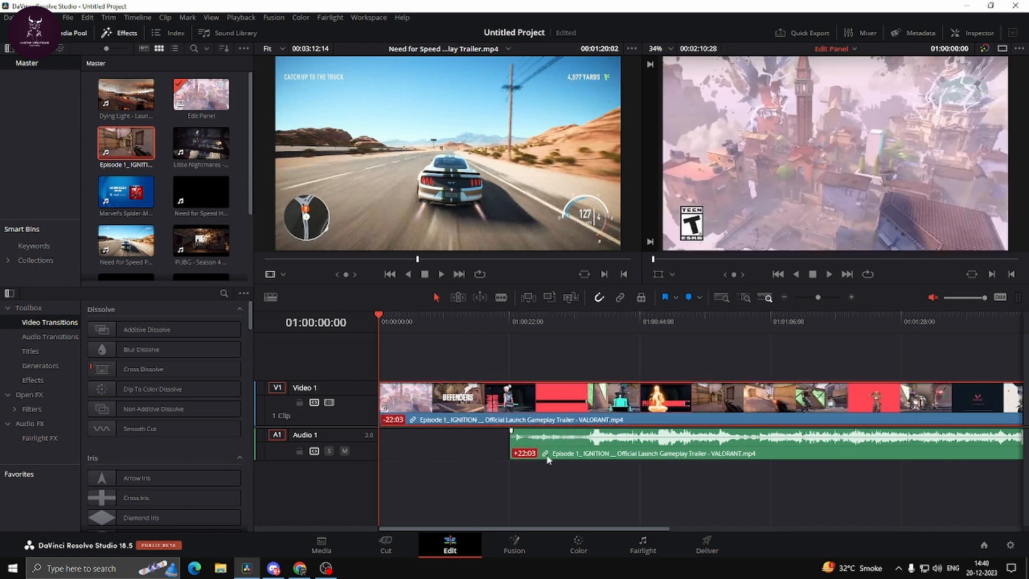
drag(548, 459, 465, 456)
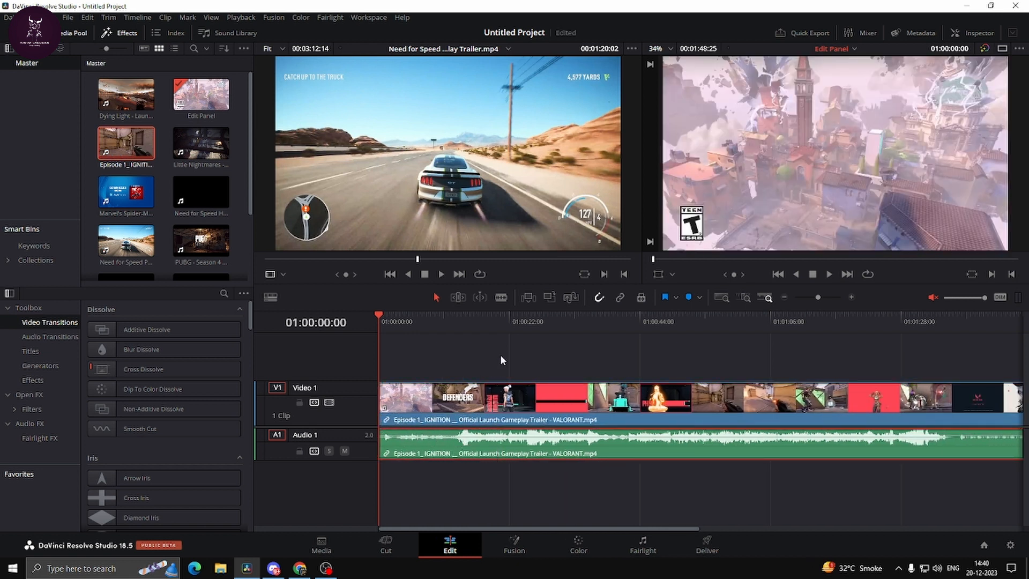
click(622, 298)
Split the VALORANT trailer into twelve clips along the timeline with the Blade tool, making the first cut at 01:00:16:01.
click(428, 319)
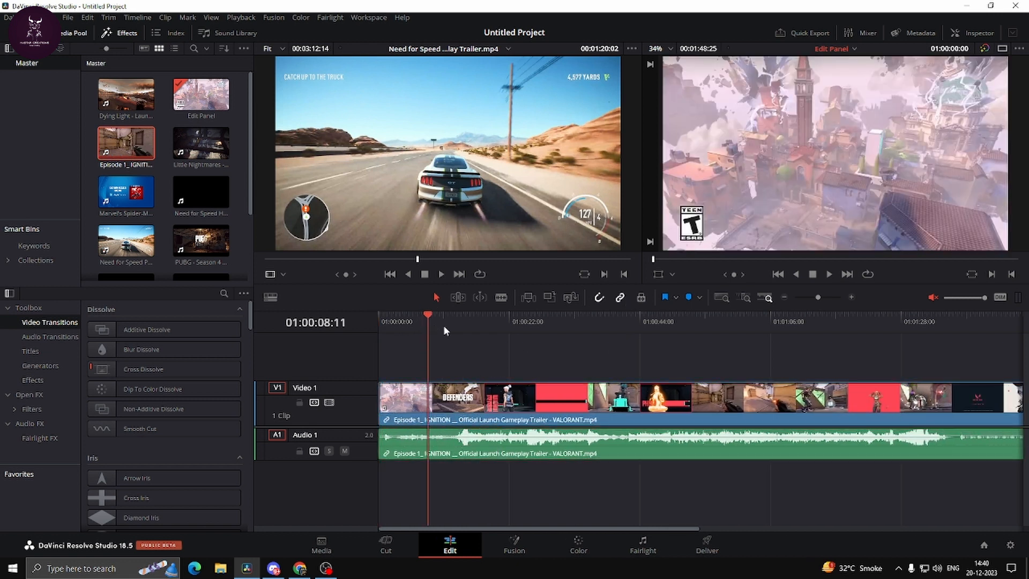
drag(443, 330, 474, 333)
key(b)
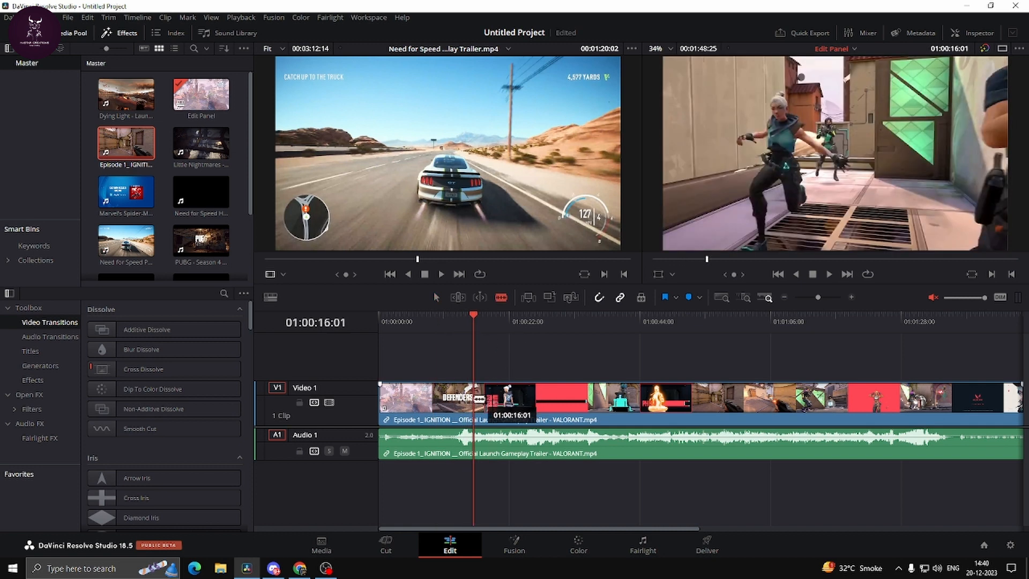
click(473, 397)
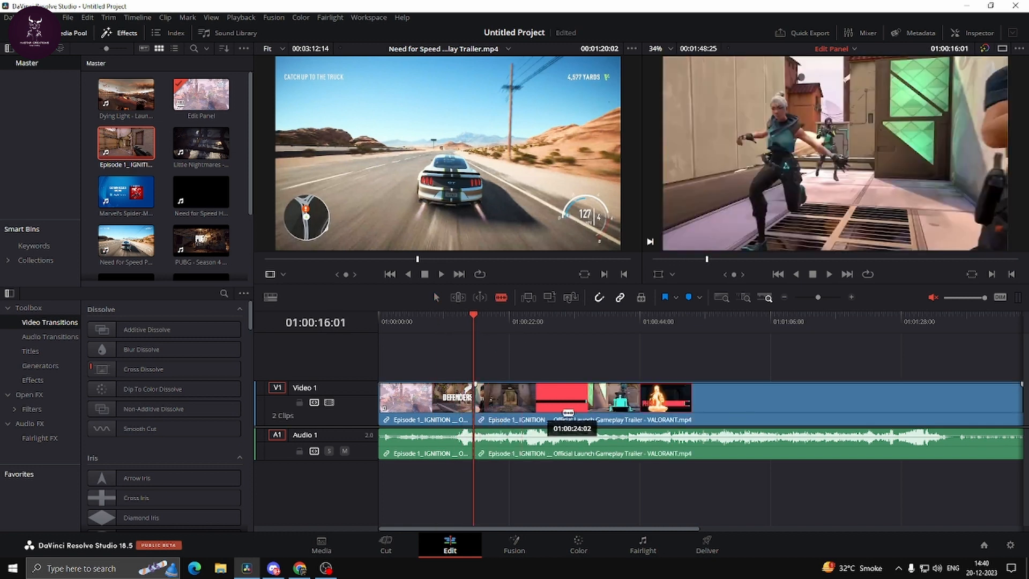
click(568, 407)
click(631, 405)
click(651, 405)
click(690, 402)
click(708, 402)
click(776, 402)
click(821, 402)
click(851, 401)
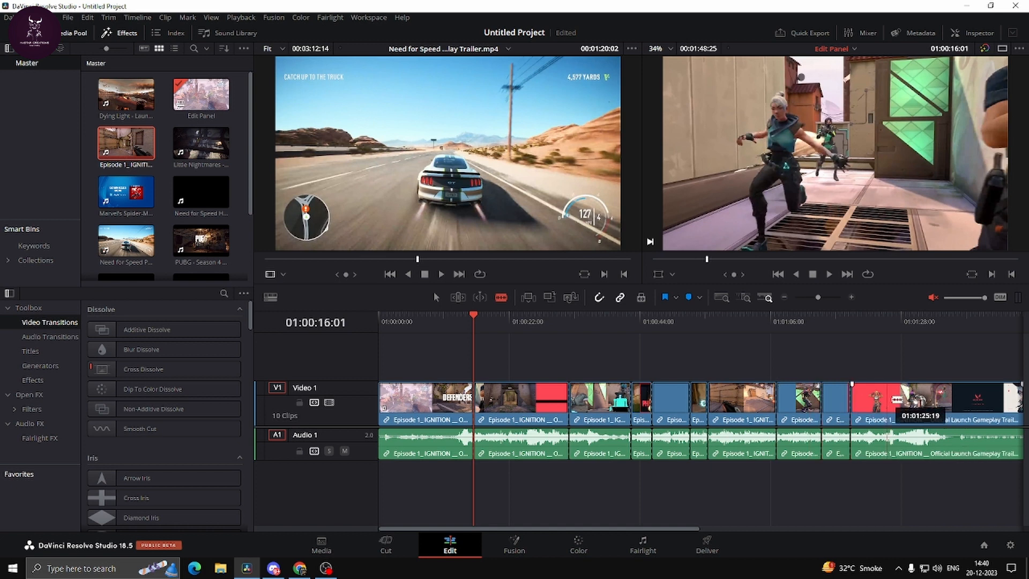
click(937, 401)
click(954, 402)
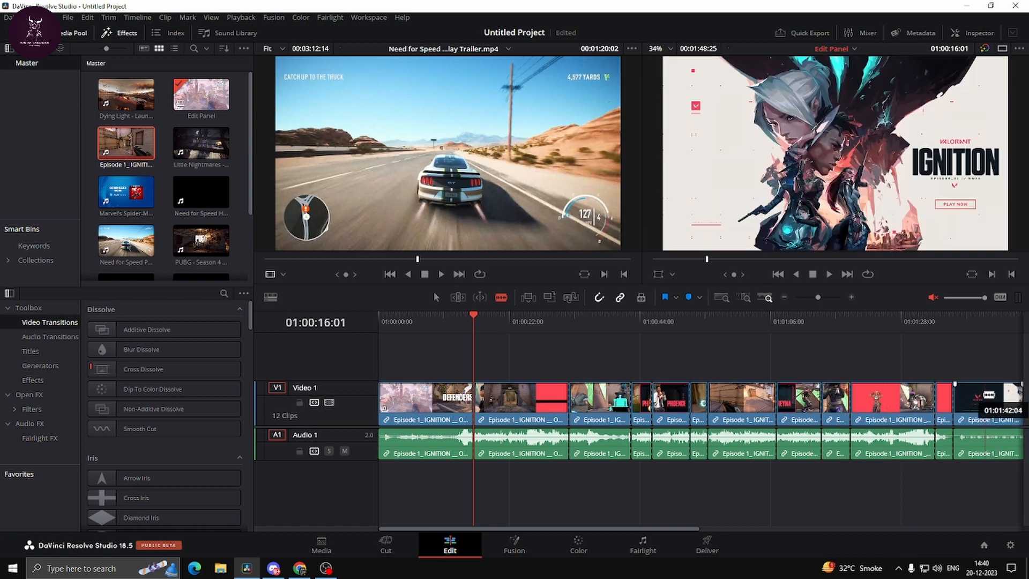
Delete the last clip of the split VALORANT trailer.
key(a)
click(989, 397)
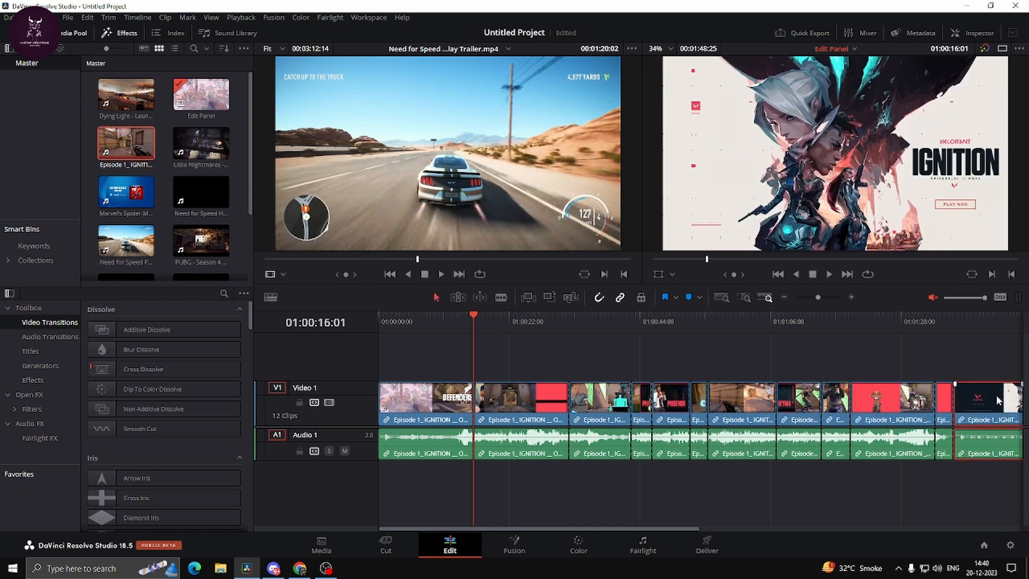
key(Delete)
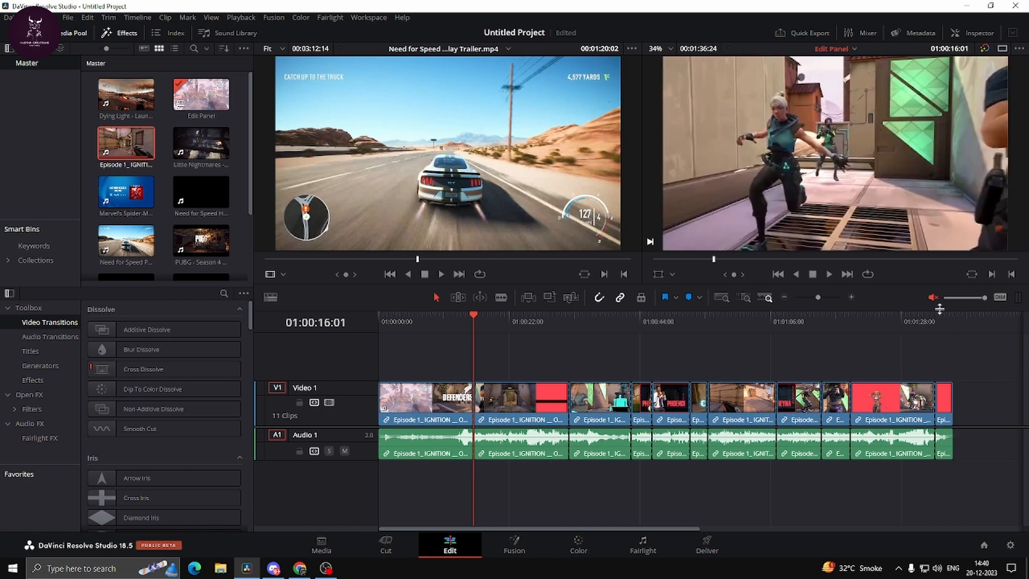
Move the playhead to 01:00:04:12, open the Inspector and fit the whole timeline in view.
drag(956, 319, 406, 379)
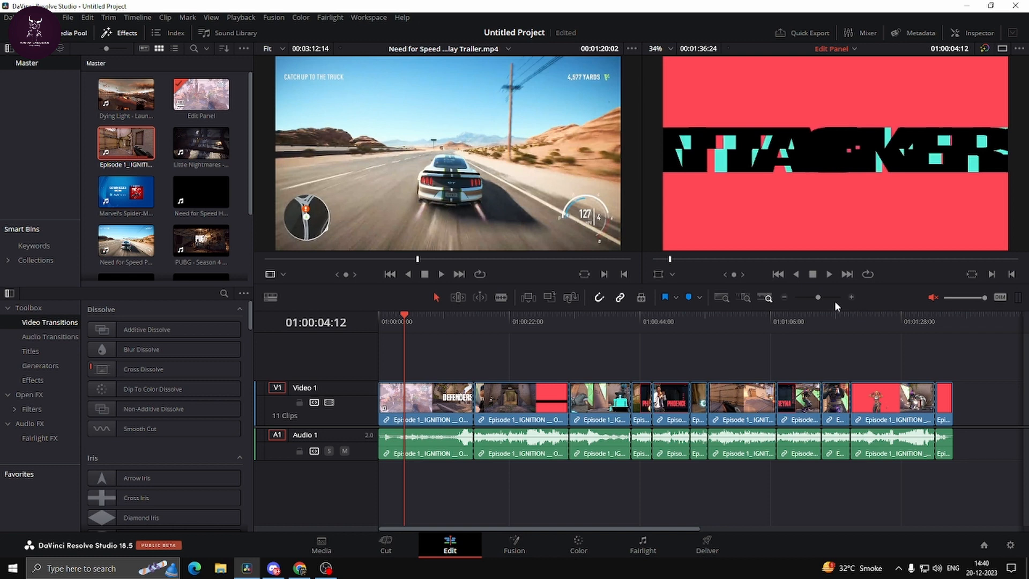
drag(818, 297, 814, 297)
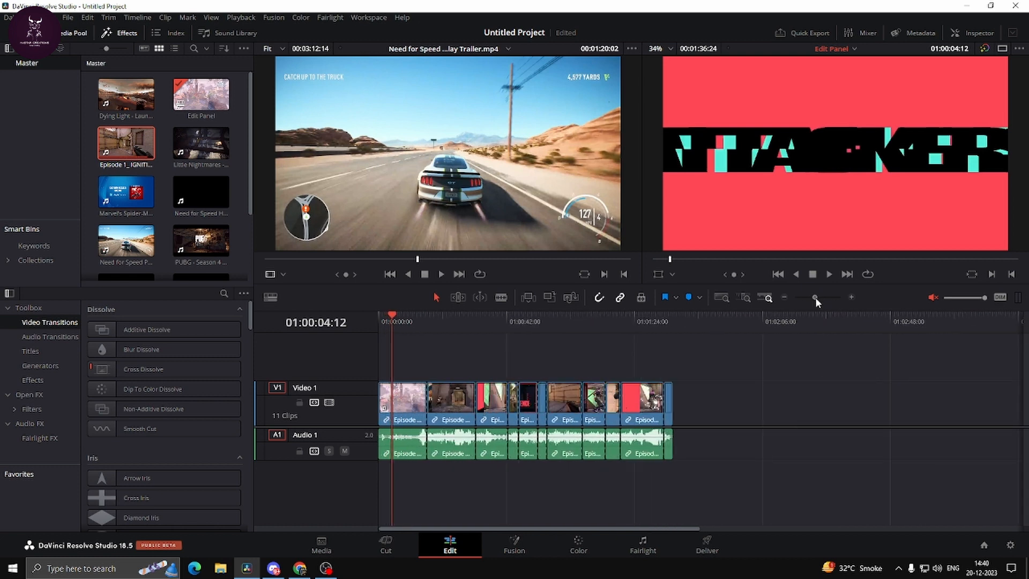
click(985, 33)
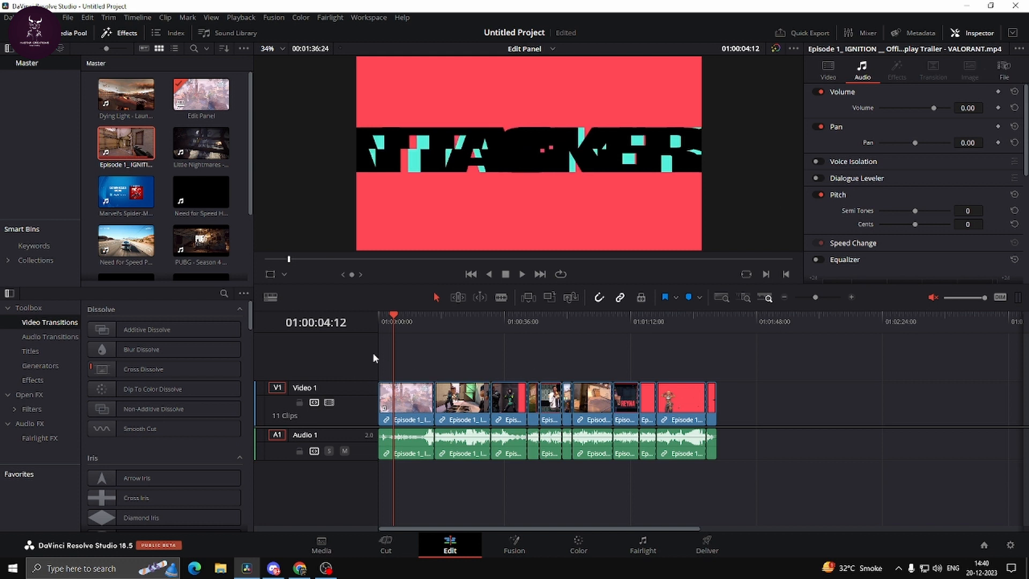
key(shift+z)
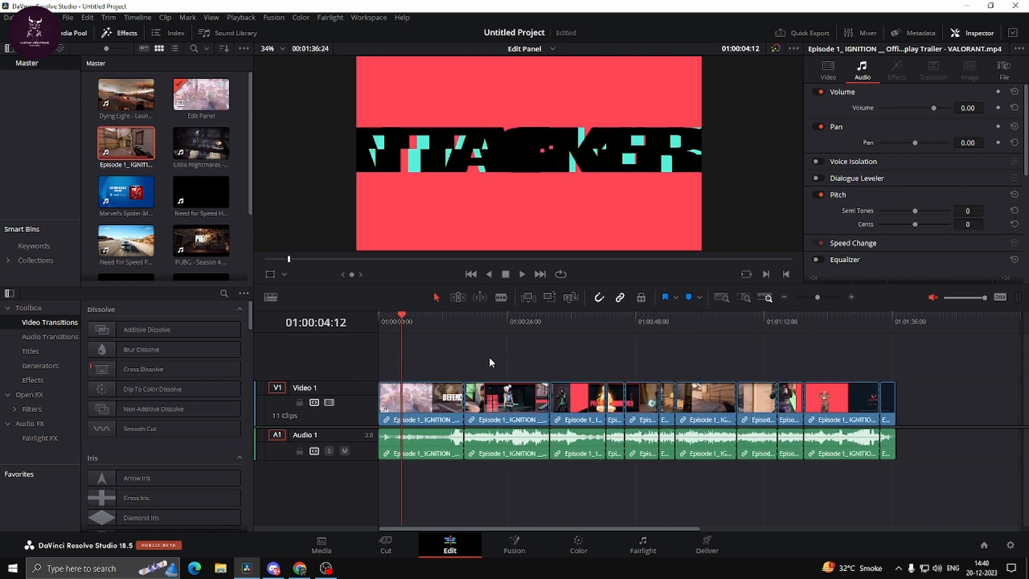
Select the first clip with the playhead over the third clip, move the playhead to 01:00:36:22 and clear the selection.
click(512, 321)
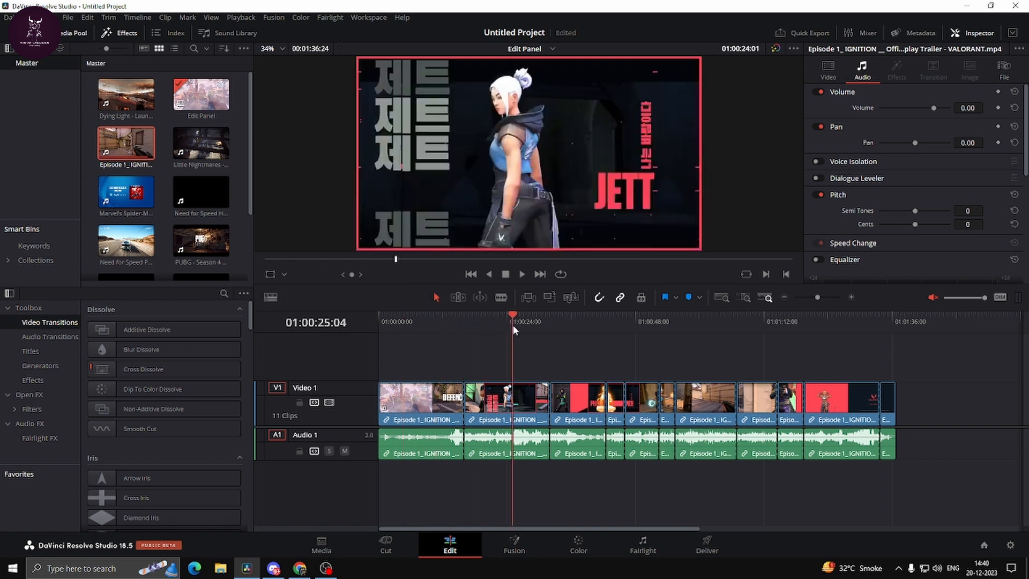
click(587, 319)
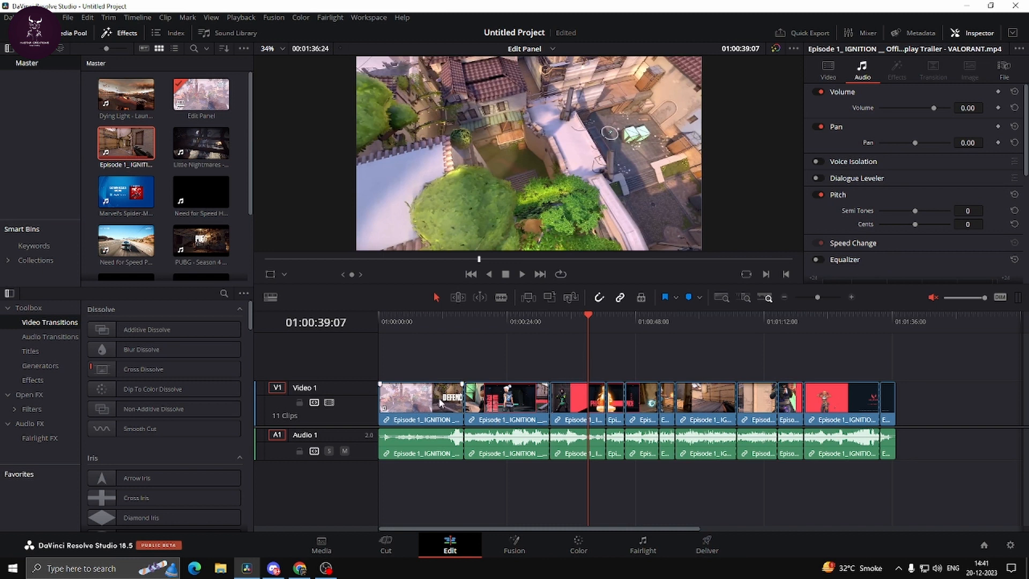
click(417, 396)
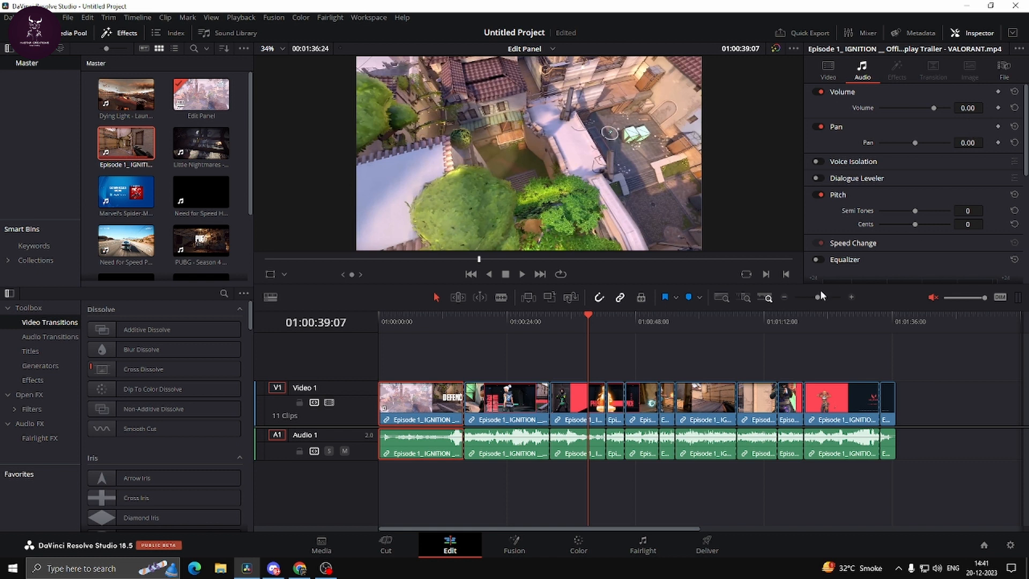
drag(590, 316, 574, 316)
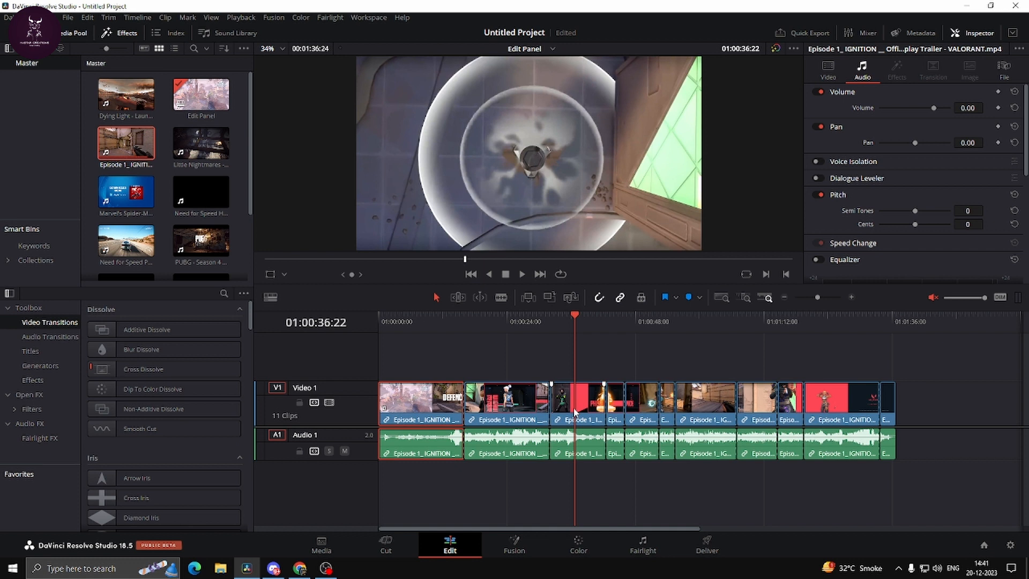
click(641, 358)
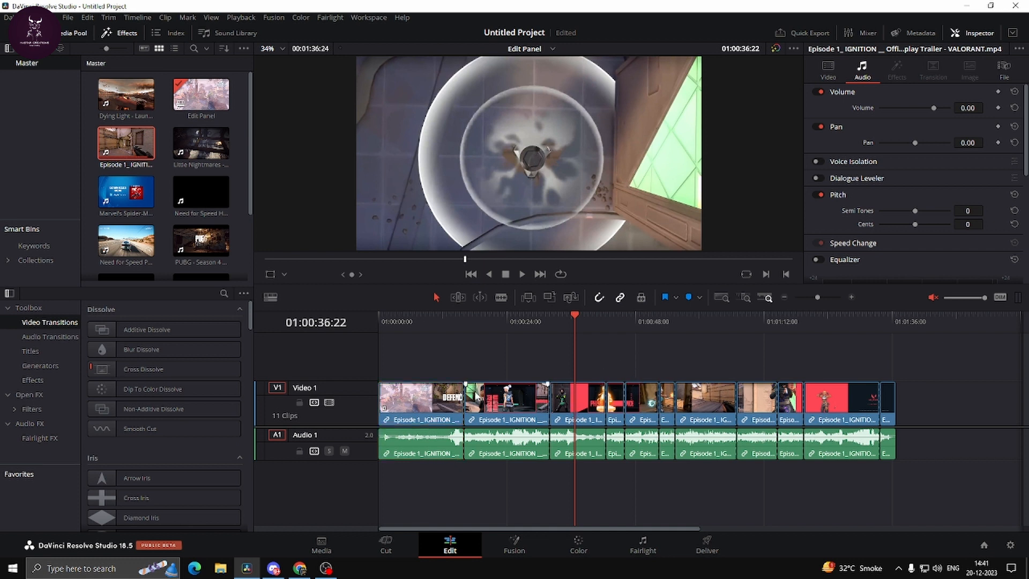
Select the second clip with the playhead at 01:00:26:10, try a 0.960 zoom in its video properties and restore it to 1.000.
click(518, 321)
click(525, 397)
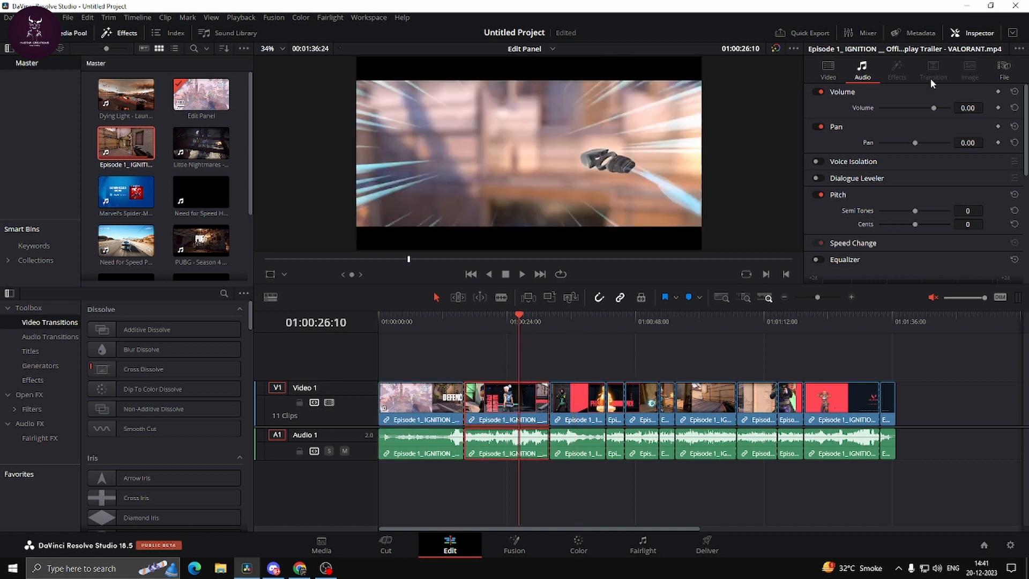
click(843, 68)
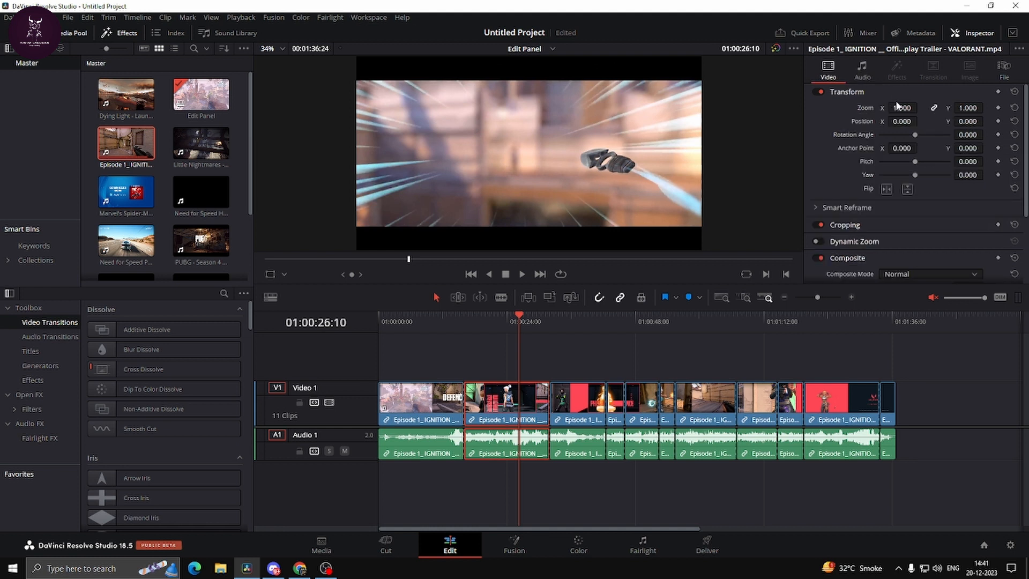
mouse_move(901, 107)
mouse_down()
mouse_move(942, 108)
mouse_move(904, 108)
mouse_up()
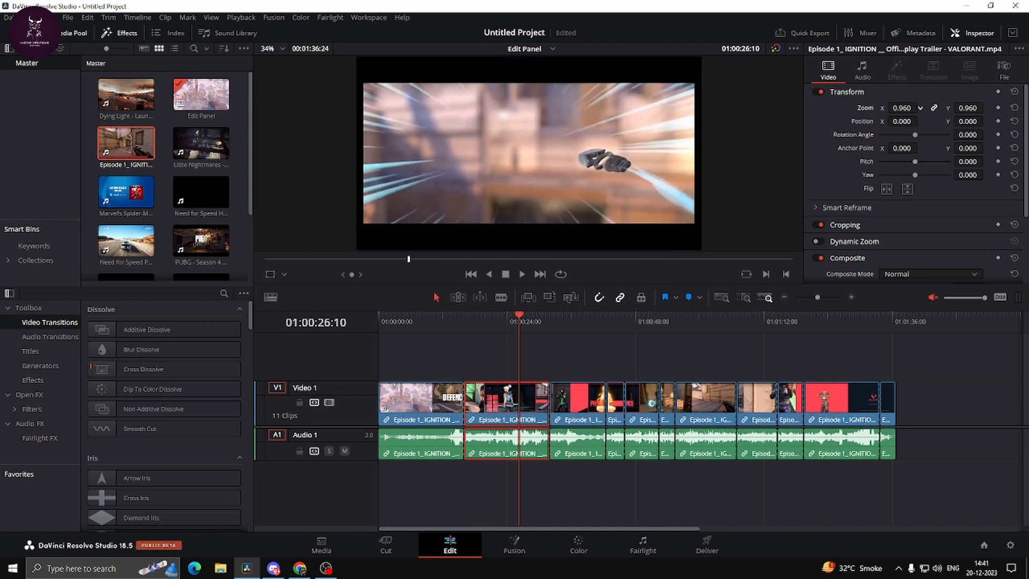
drag(905, 108, 906, 108)
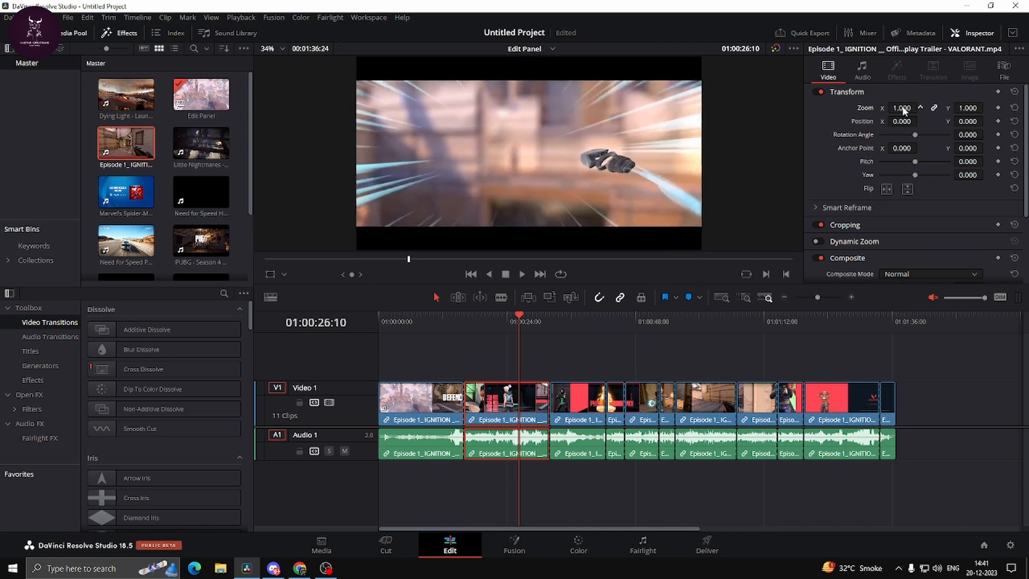
Scale the selected second clip to 4.540 from playhead position 01:00:40:22, check it at 01:00:25:04, reset its zoom to 1.000 and deselect it.
click(597, 320)
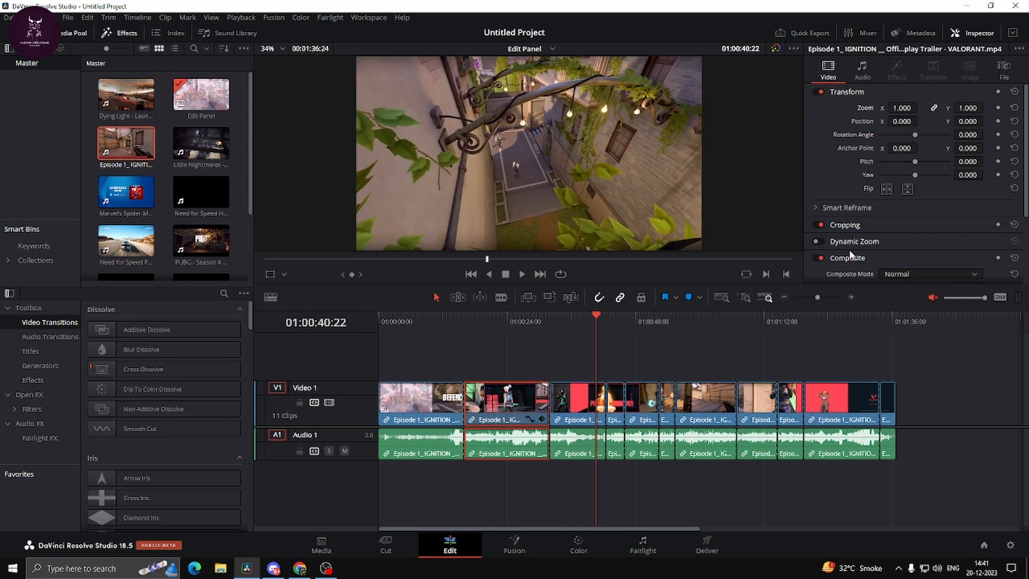
drag(902, 107, 965, 108)
click(512, 349)
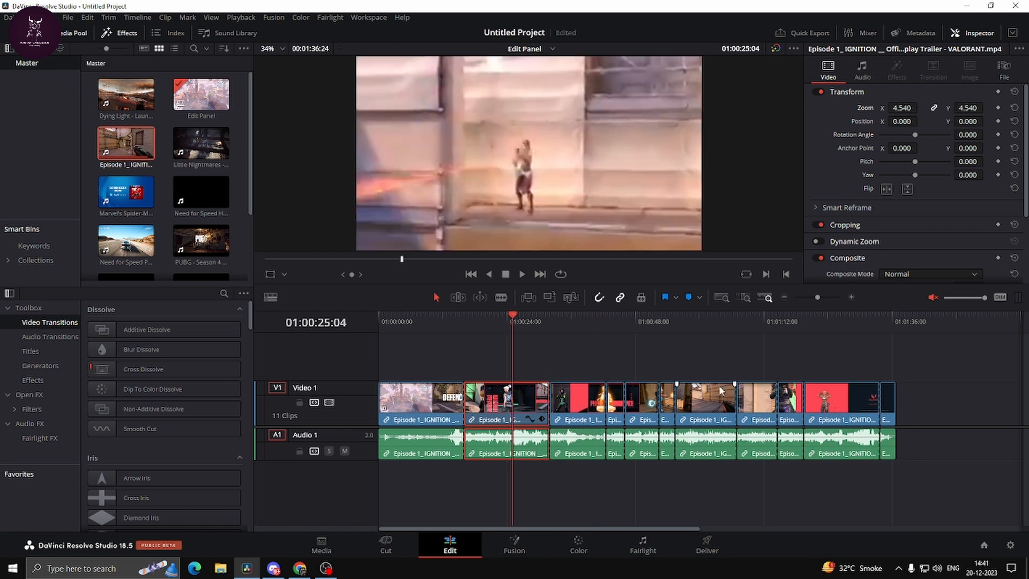
drag(902, 108, 712, 108)
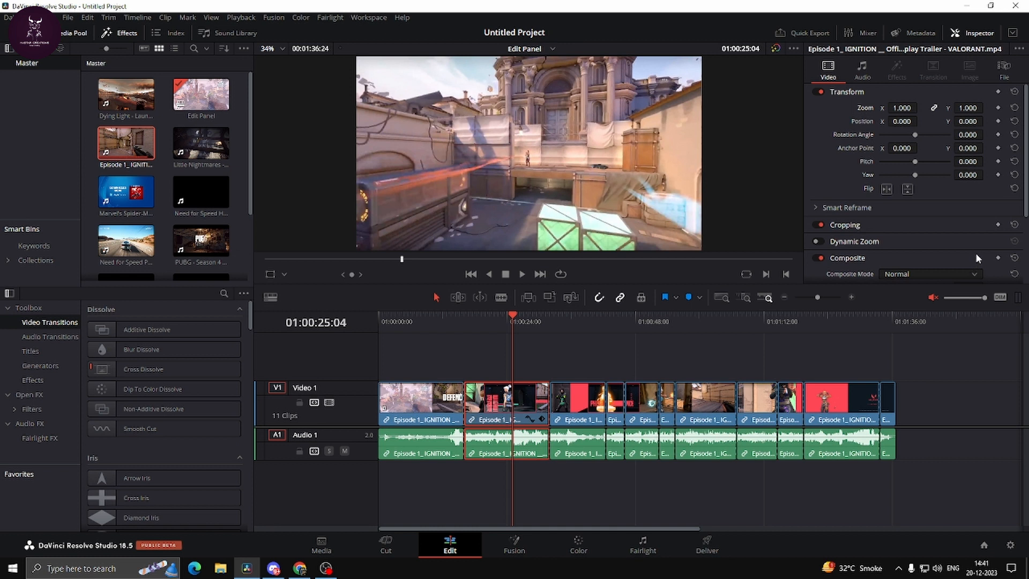
click(561, 354)
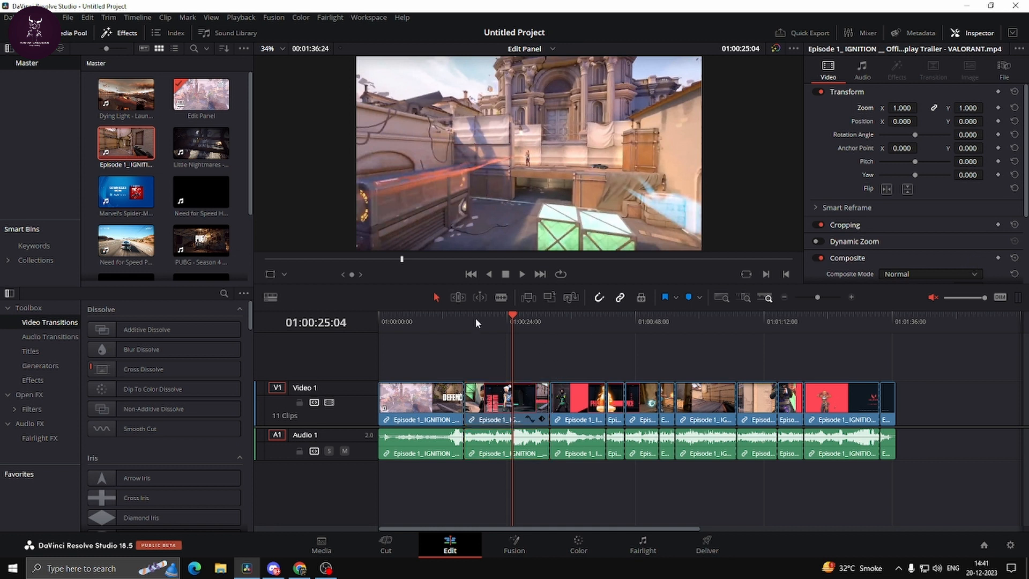
Turn on Selection Follows Playhead for the timeline.
click(142, 17)
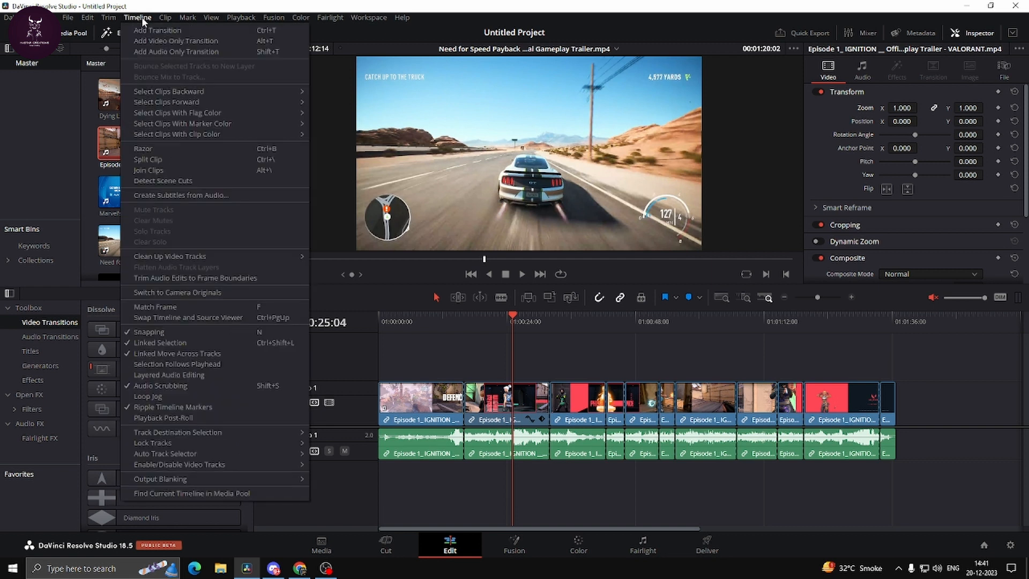
click(228, 364)
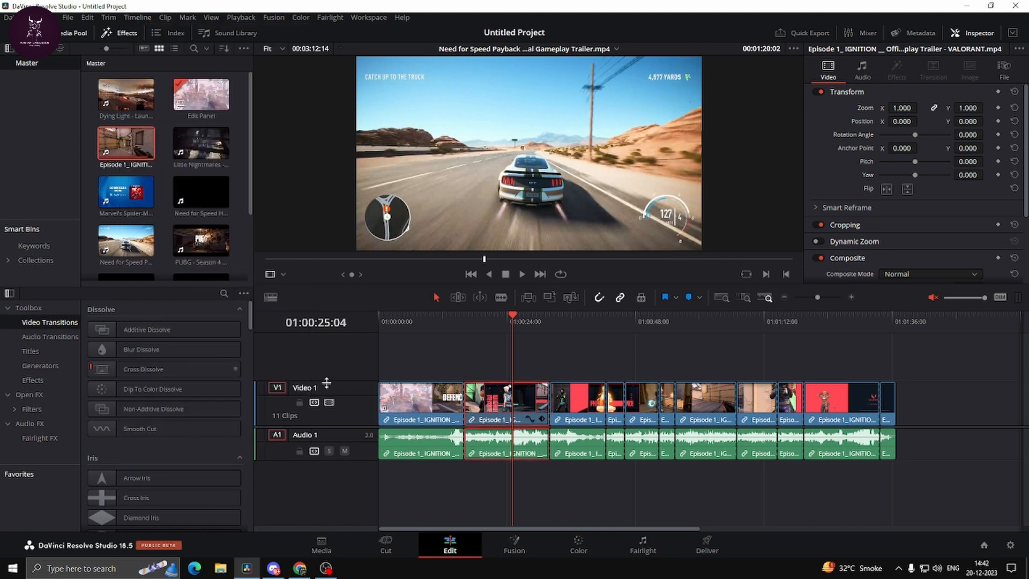
click(587, 362)
Step the playhead across the later clips to the timeline's end at 01:01:36:24 to check how the clip selection follows it.
drag(584, 318, 626, 313)
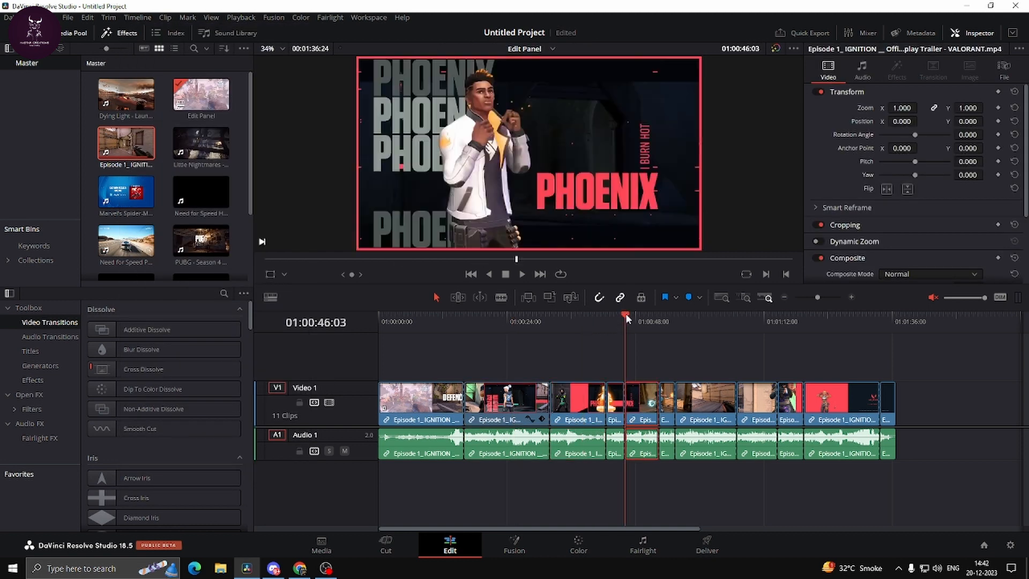
click(670, 318)
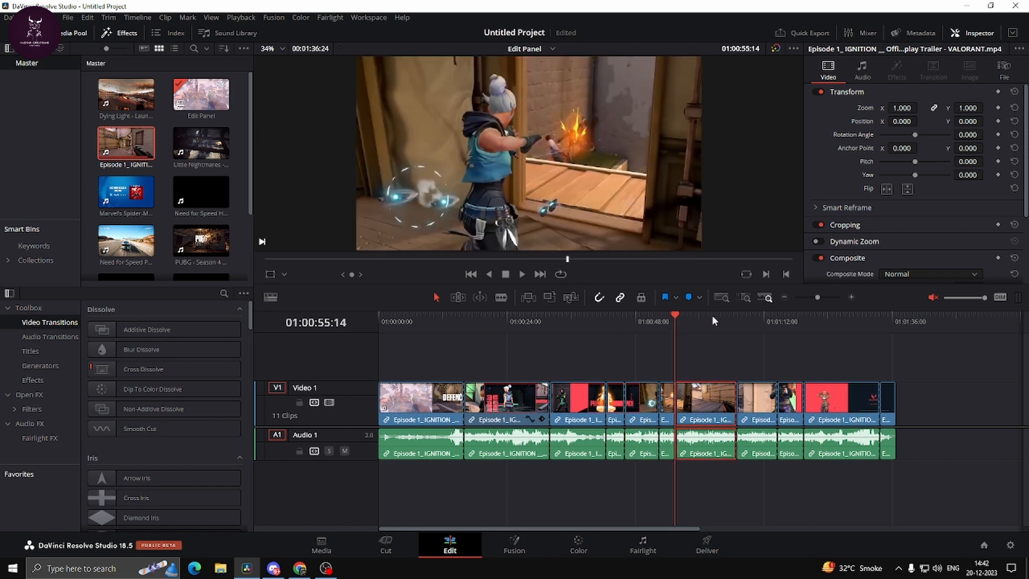
click(712, 314)
click(752, 324)
click(791, 312)
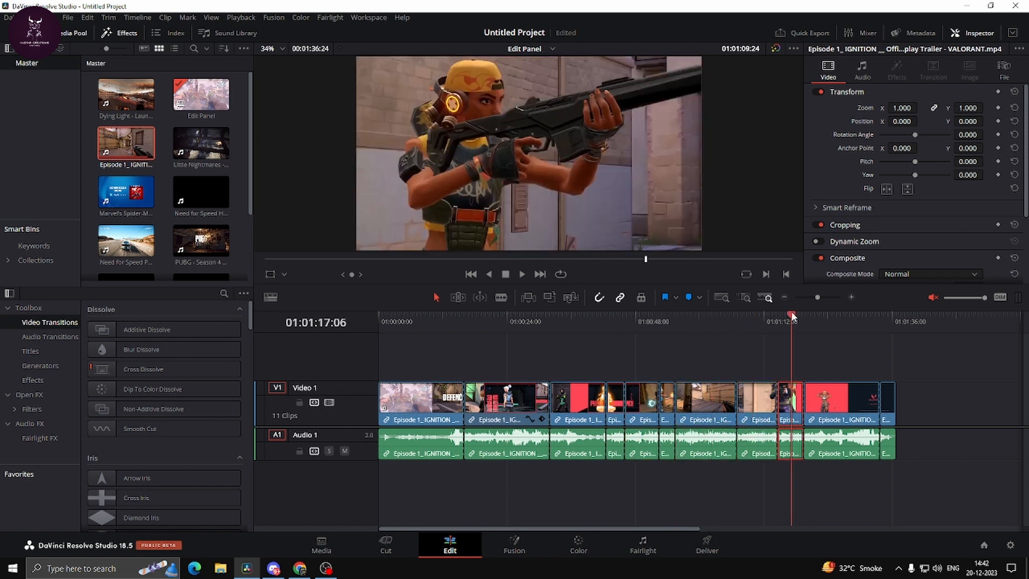
click(825, 316)
click(894, 321)
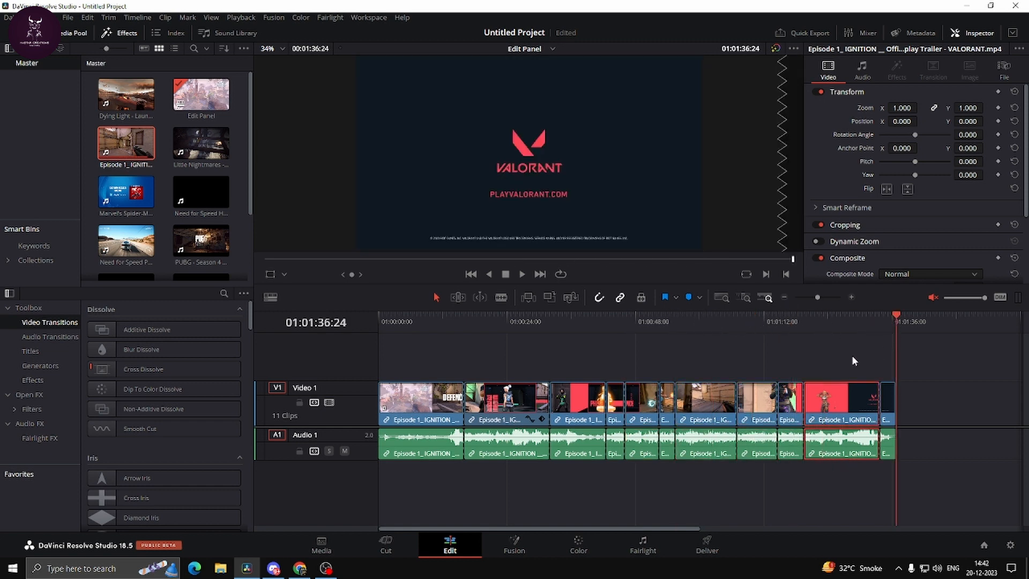
Scale the third clip to 1.840 with the playhead at 01:00:37:10, and scale the second clip to 0.940 with it at 01:00:22:13.
click(578, 320)
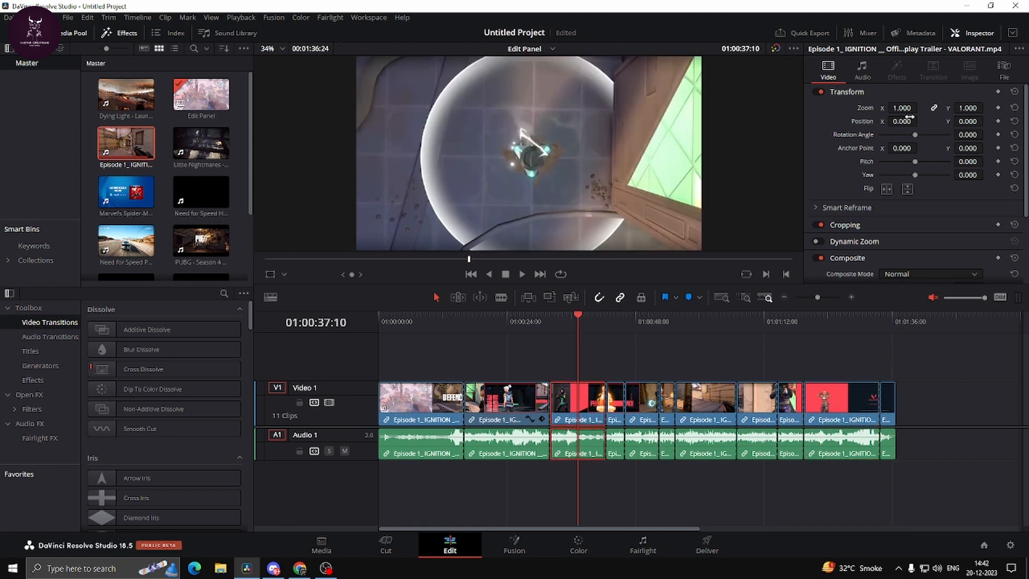
drag(900, 108, 946, 109)
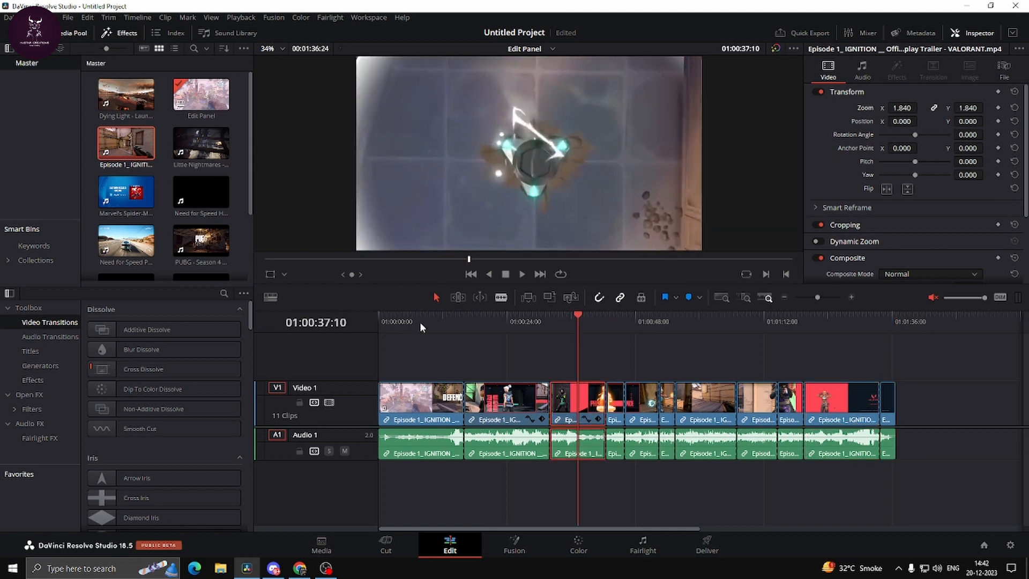
click(499, 320)
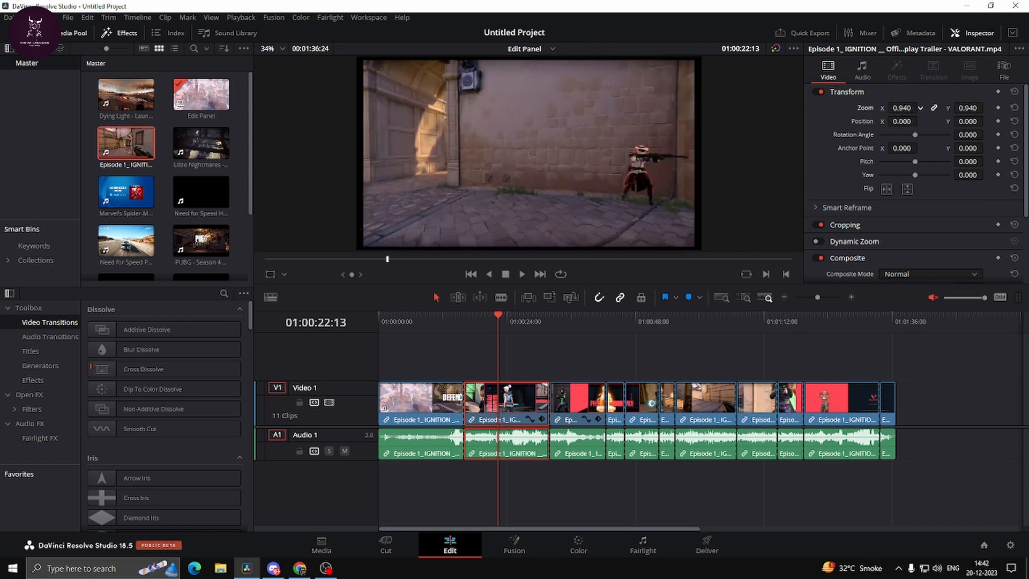
Move the playhead to 01:00:08:06 and set the first clip's X position to 1221.000.
click(420, 317)
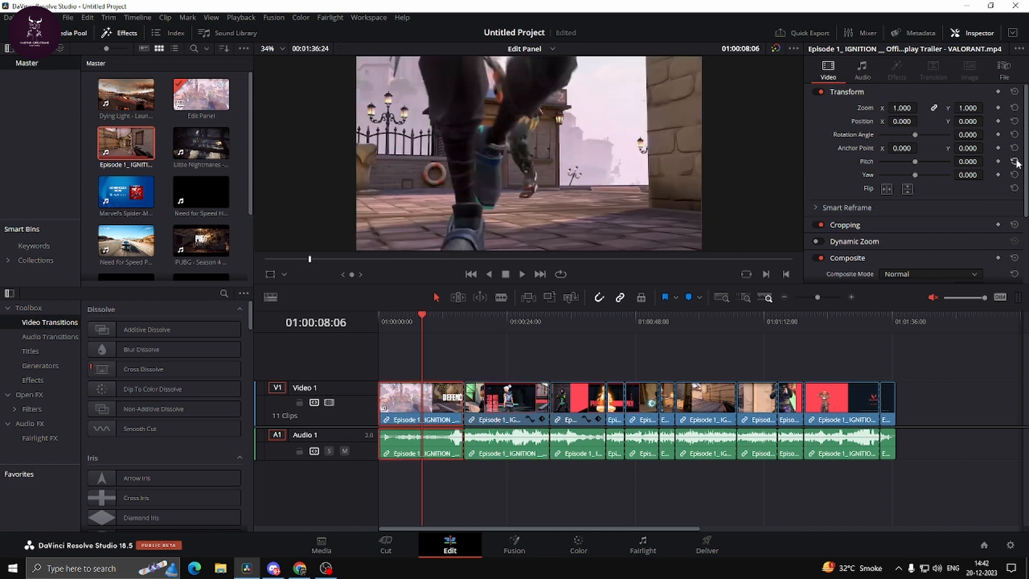
drag(902, 121, 920, 121)
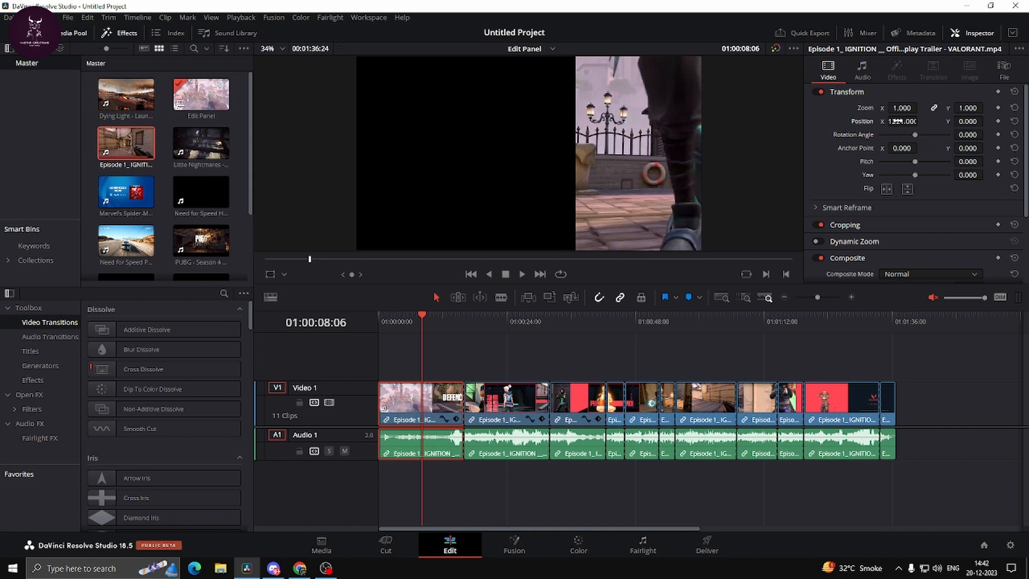
Turn off Selection Follows Playhead and, with the playhead at 01:00:40:10, select the first clip and set its zoom to 5.640.
click(137, 17)
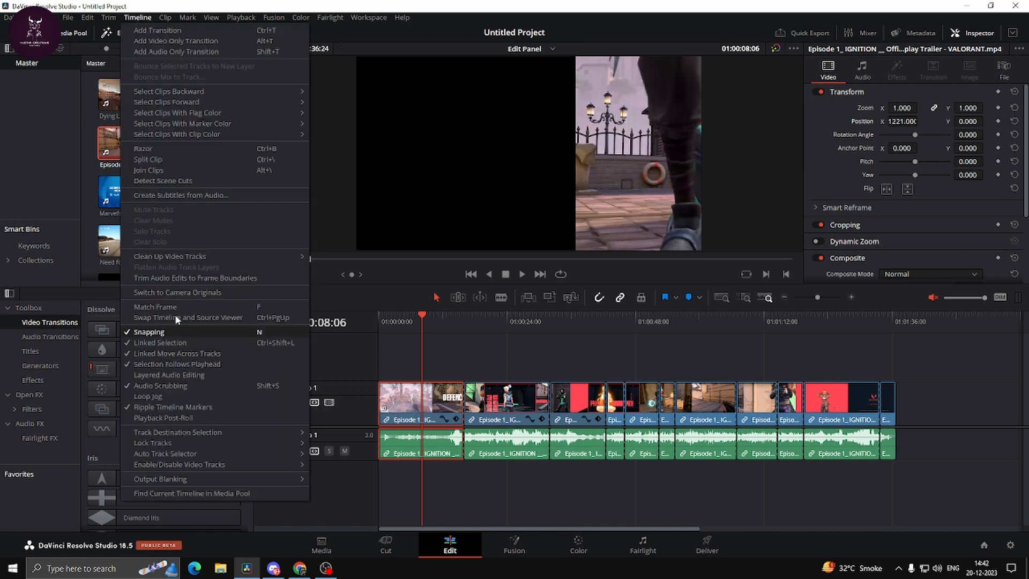
click(169, 366)
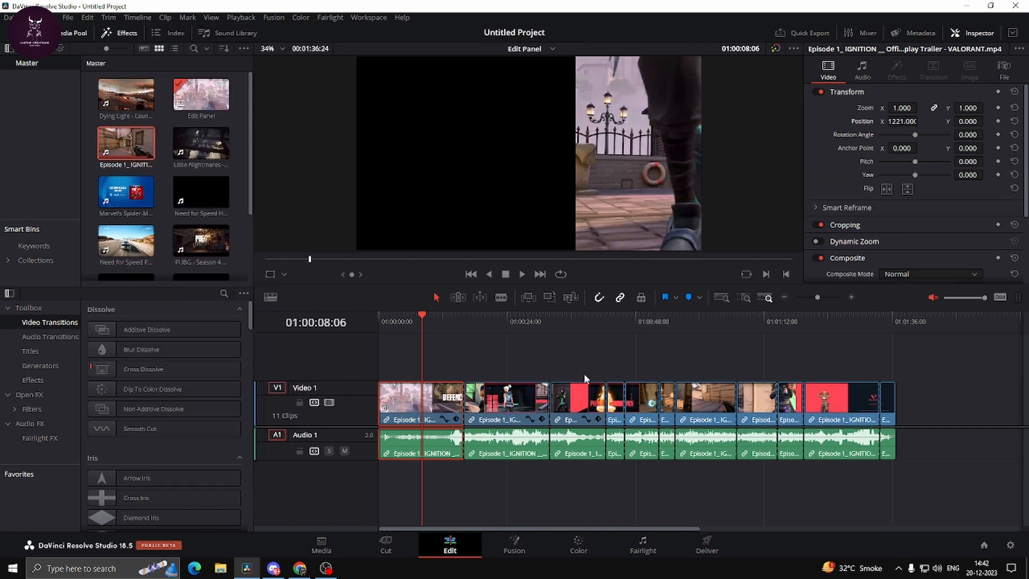
click(586, 338)
click(592, 325)
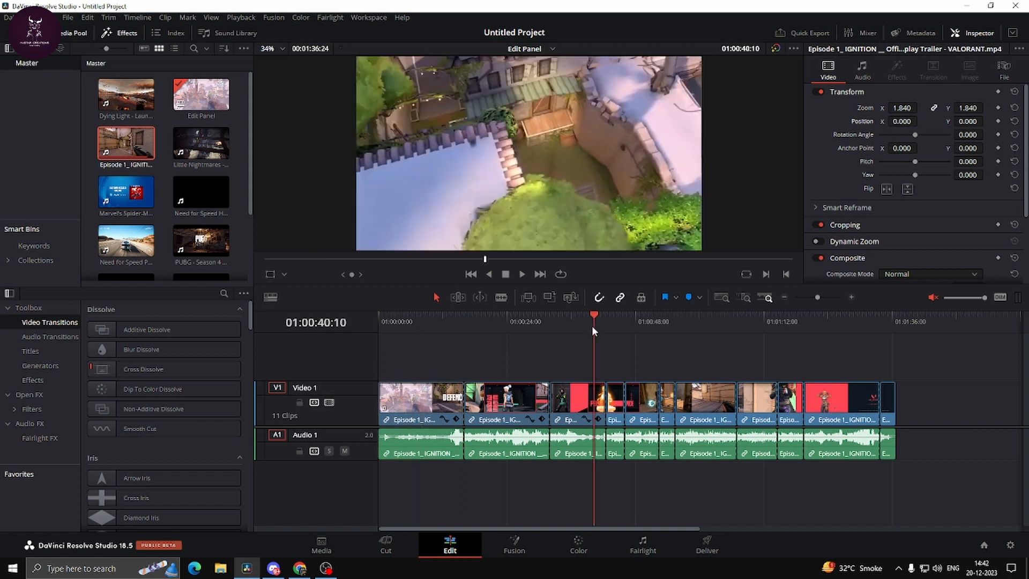
click(419, 401)
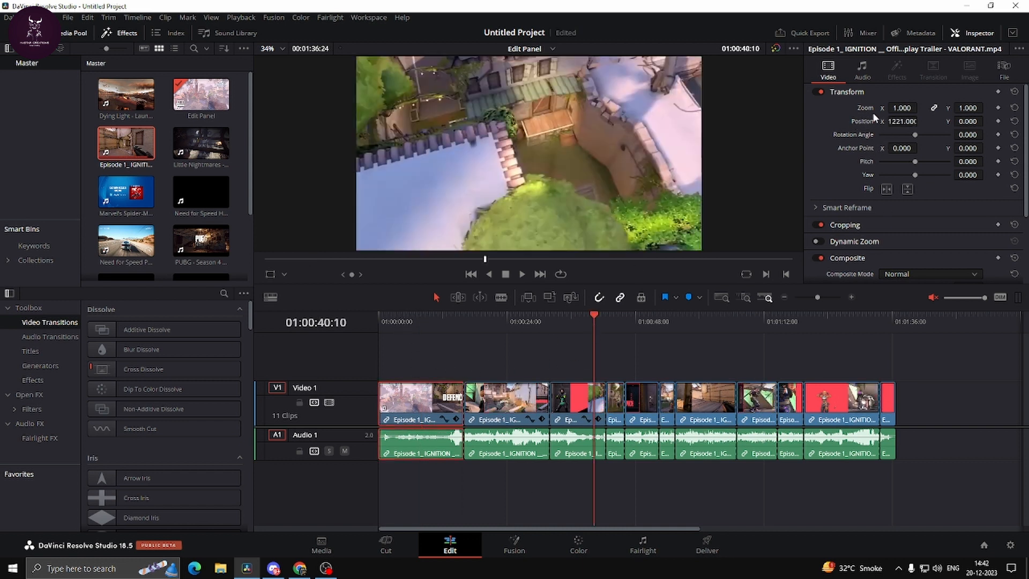
drag(902, 107, 938, 107)
Turn Selection Follows Playhead back on and place the playhead over the second clip at 01:00:25:19.
click(138, 17)
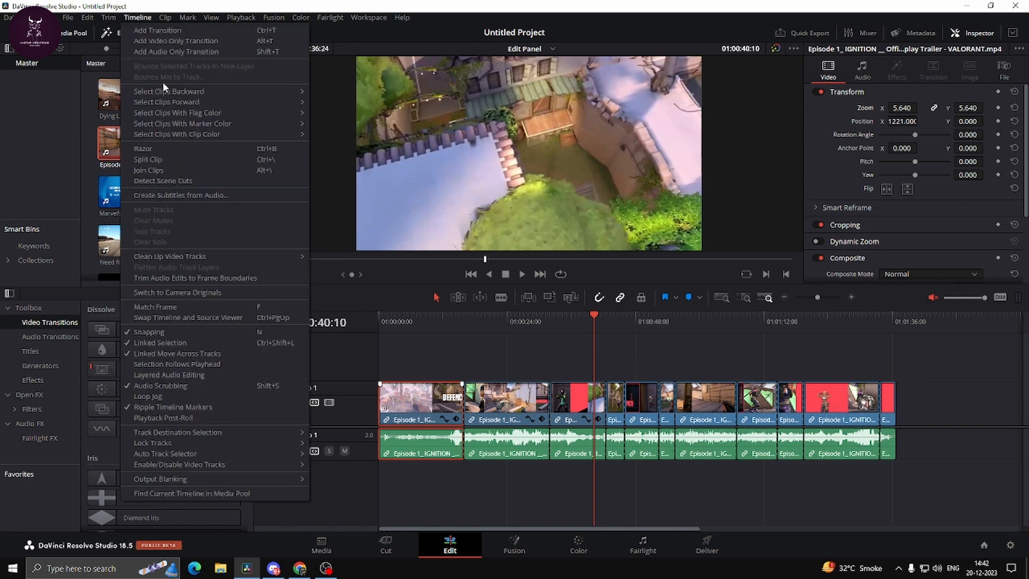
click(210, 365)
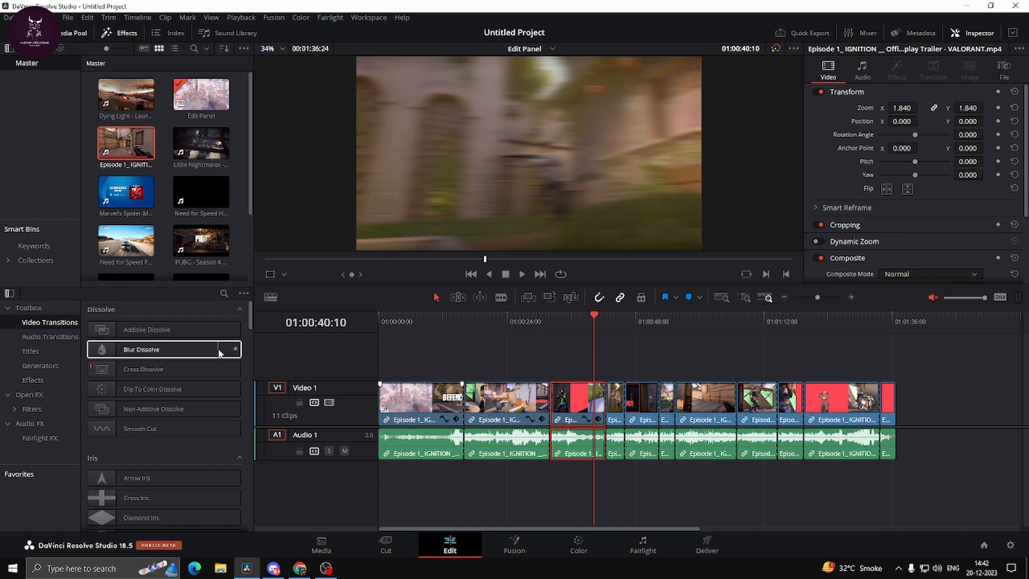
click(515, 321)
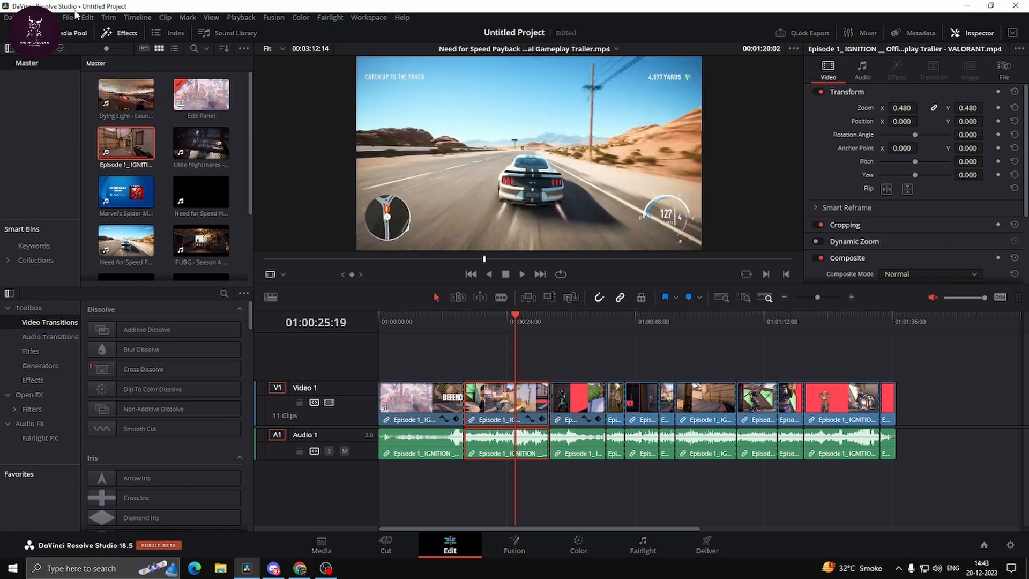
Expand the Inspector to full height so that all video properties of the second clip fit.
scroll(953, 194, down, 3)
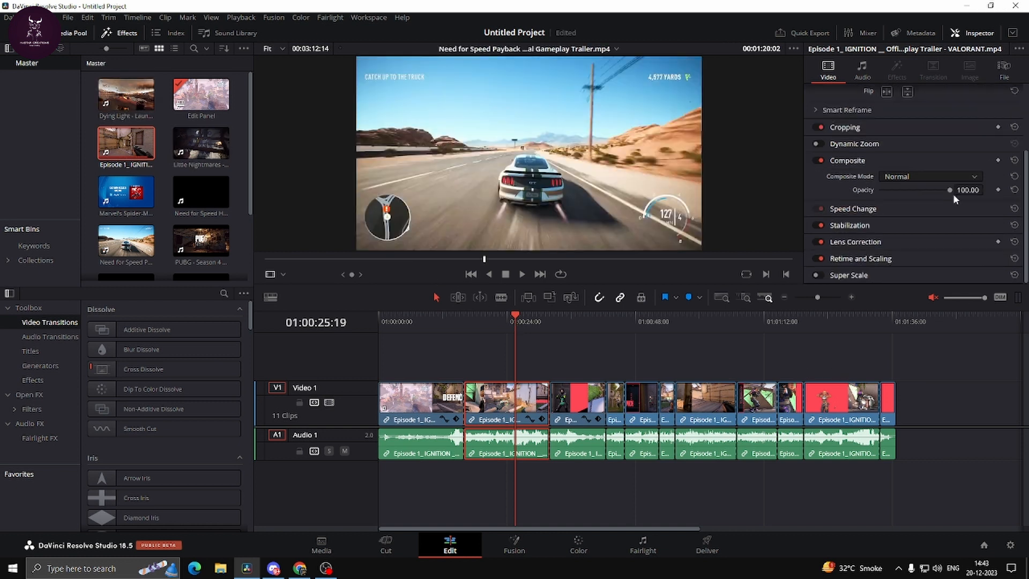
scroll(952, 198, up, 3)
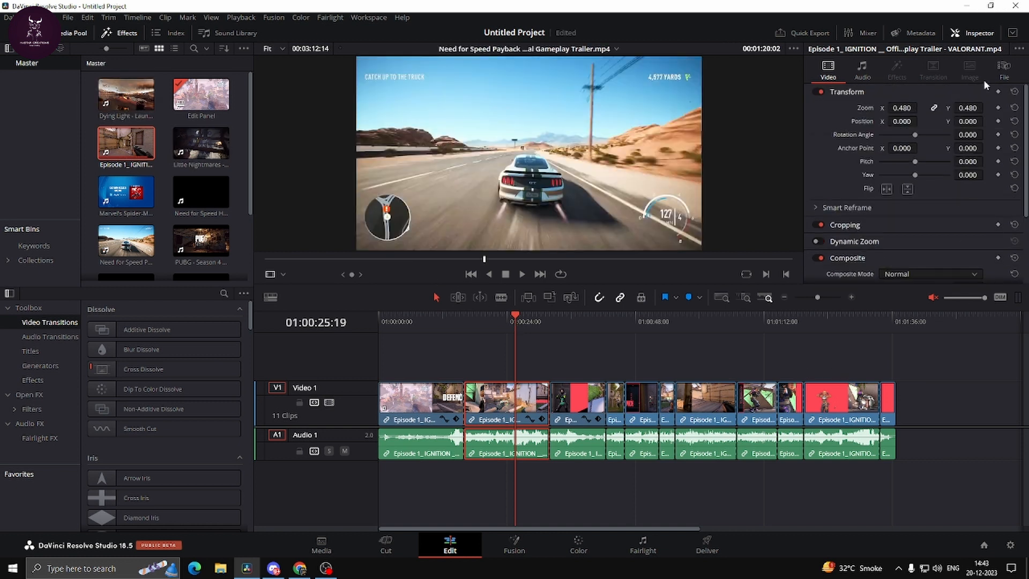
click(1012, 33)
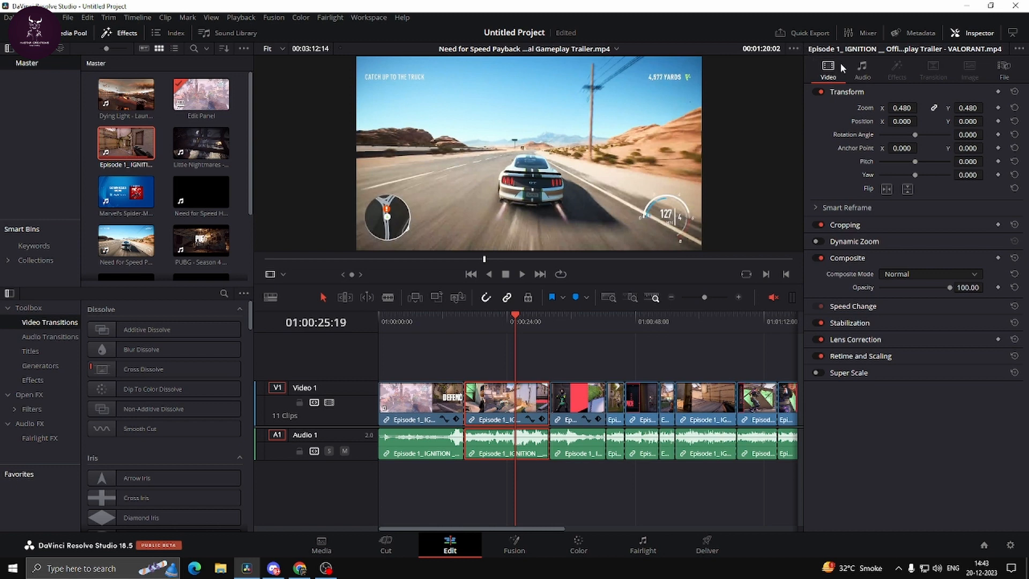
Review the second clip's audio, video and file properties in the Inspector, including the Camera, Reel and Take metadata fields.
click(860, 69)
click(1005, 76)
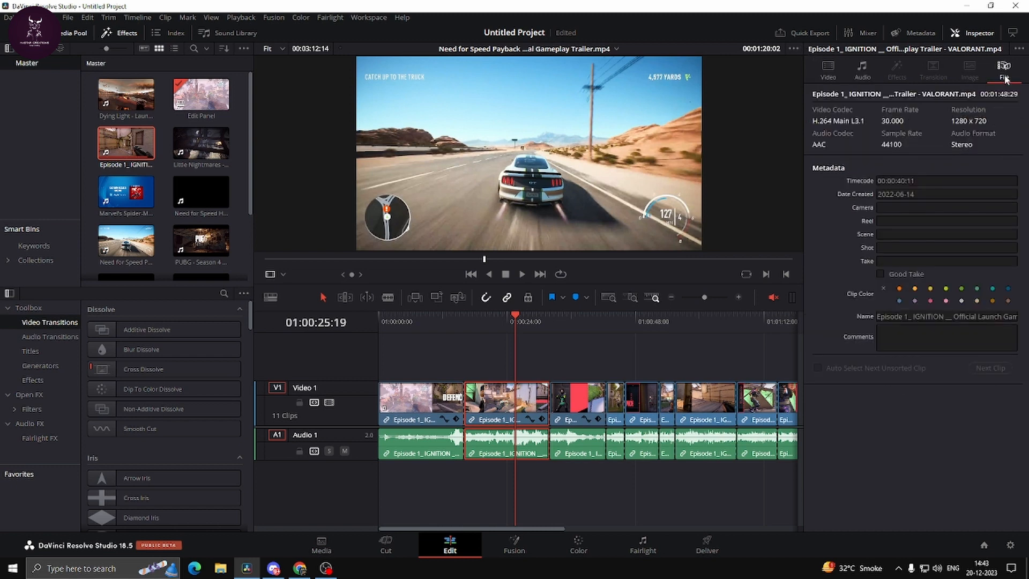
click(864, 67)
click(829, 68)
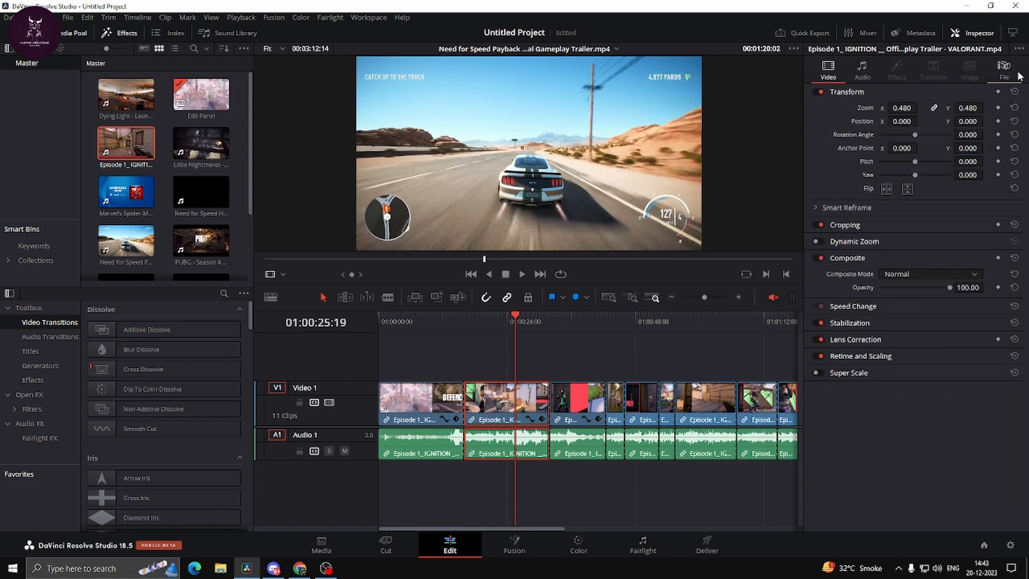
click(1004, 69)
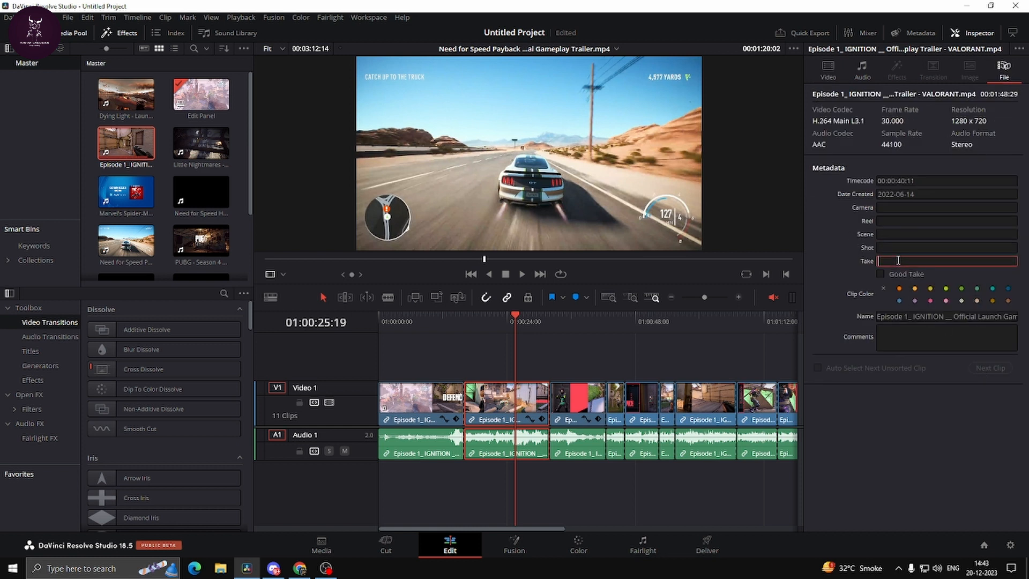
click(893, 222)
click(890, 208)
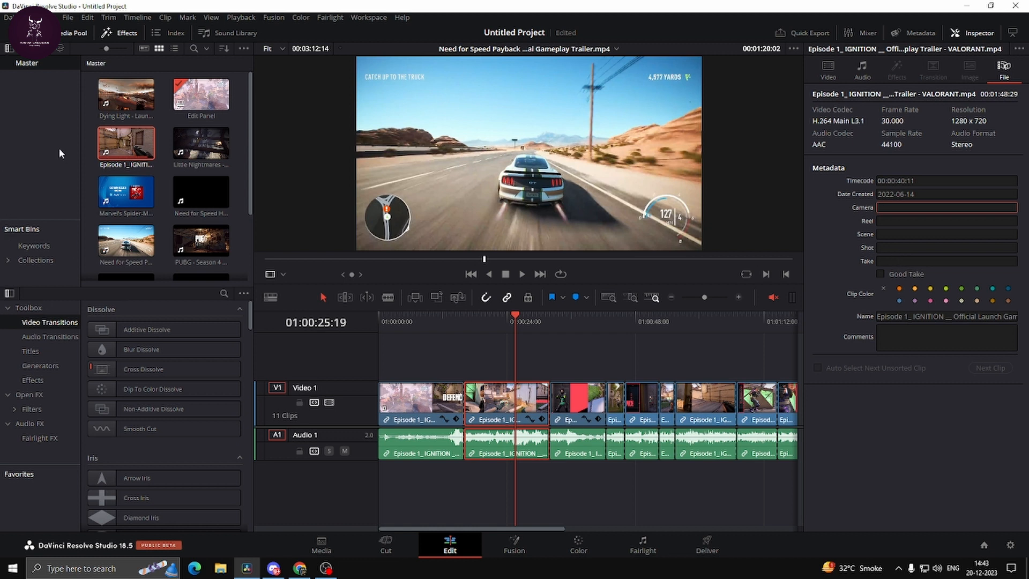
click(71, 188)
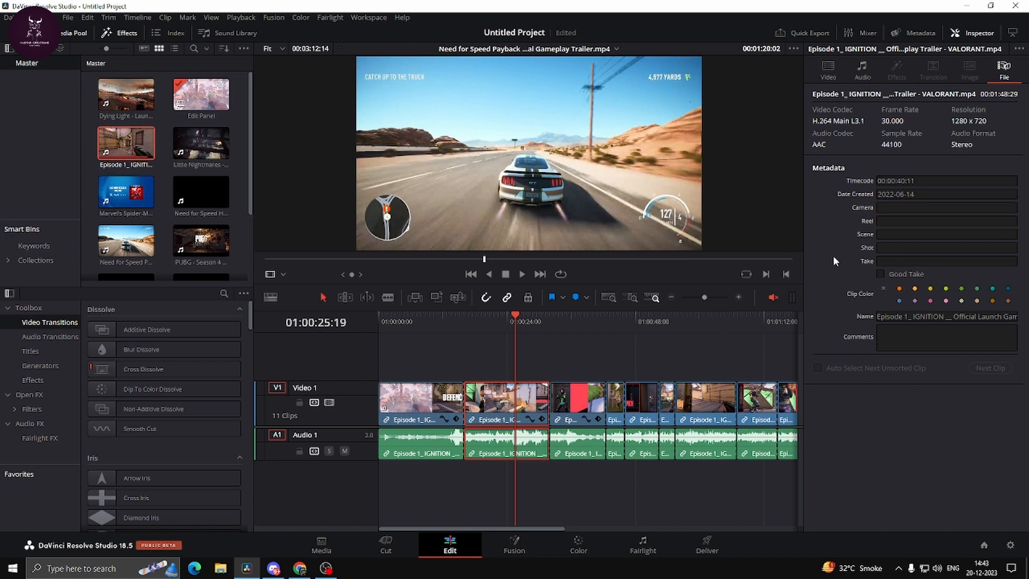
click(844, 65)
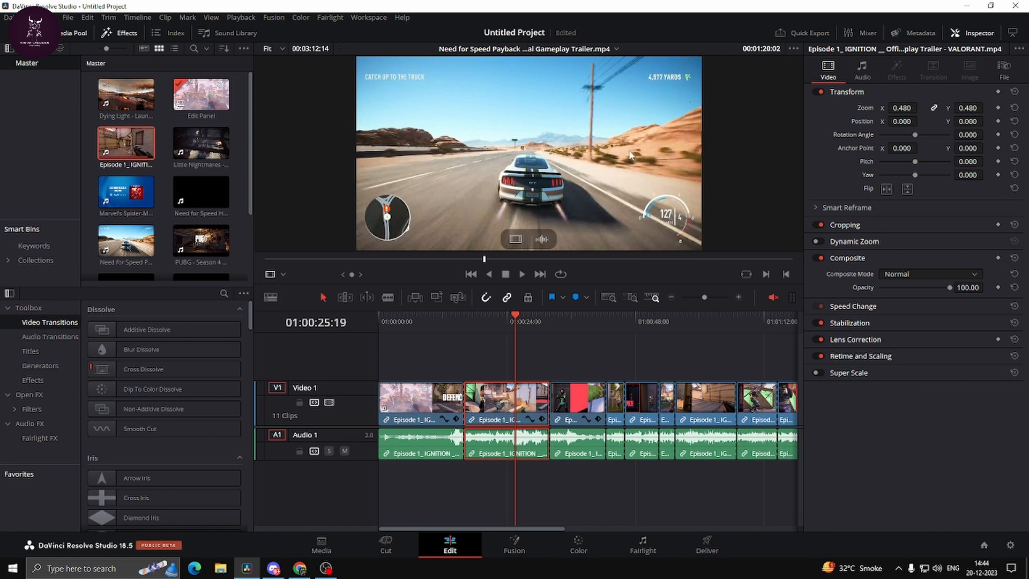
Try a 0.580 zoom on the second clip, show the timeline in the viewer, and reset the zoom to 1.000.
drag(893, 107, 905, 108)
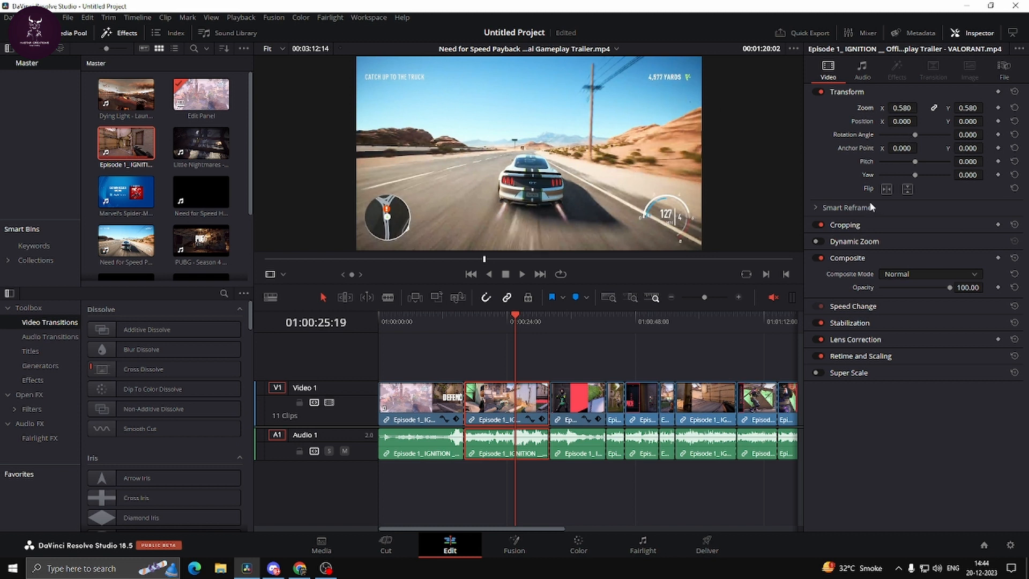
click(525, 408)
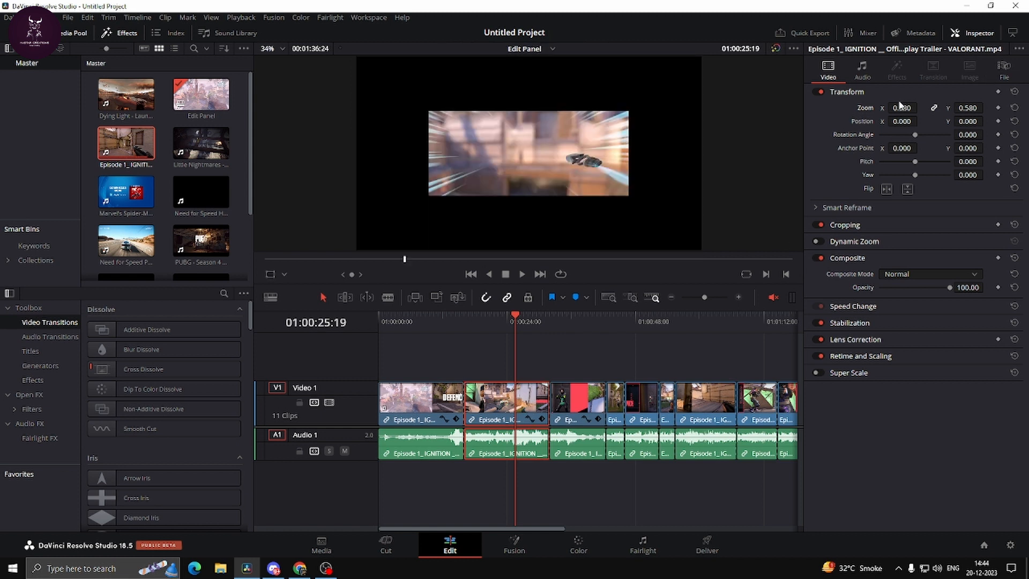
mouse_move(901, 105)
mouse_down()
mouse_move(920, 106)
mouse_move(912, 110)
mouse_up()
key(ctrl+z)
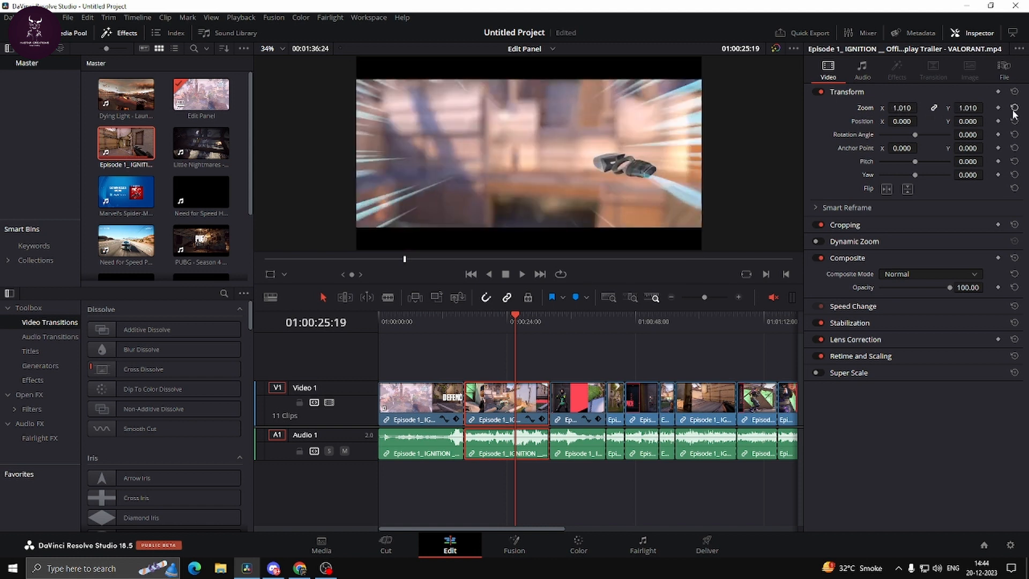
click(1014, 108)
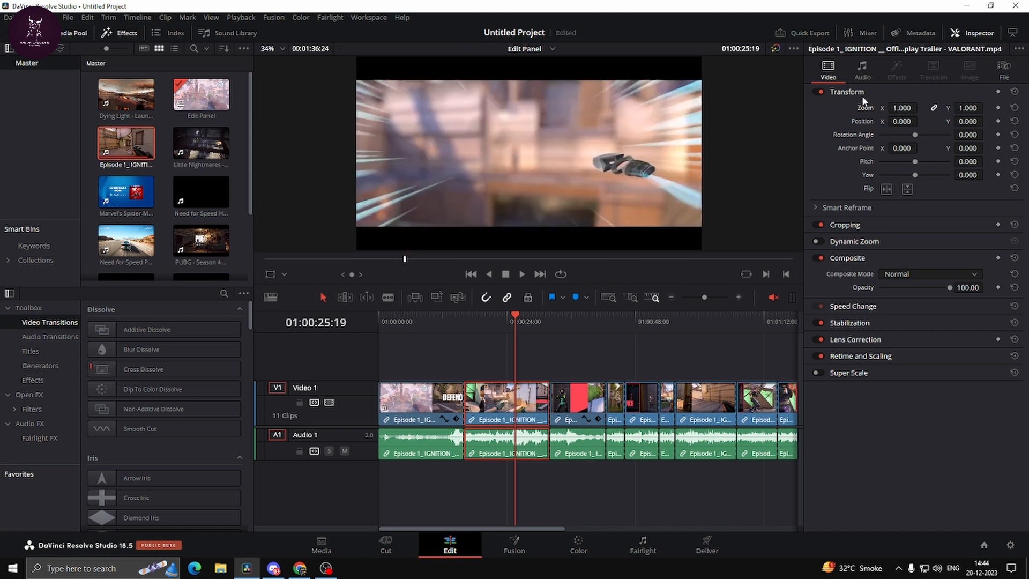
Try scaling the second clip with its linked X and Y zoom twice, resetting the zoom to 1.000 each time.
drag(903, 108, 932, 108)
click(1014, 108)
drag(911, 108, 920, 107)
click(1014, 107)
Unlink the second clip's zoom axes, try an X zoom of 1.020 alone, and reset the zoom settings.
click(935, 107)
mouse_move(901, 108)
mouse_down()
mouse_move(913, 108)
mouse_move(889, 108)
mouse_move(903, 107)
mouse_up()
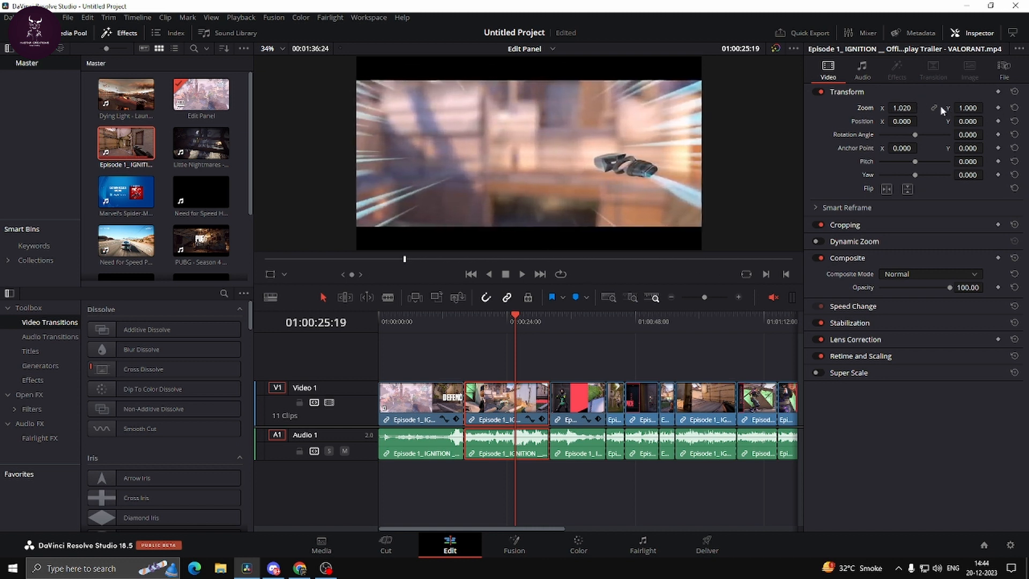
click(1015, 108)
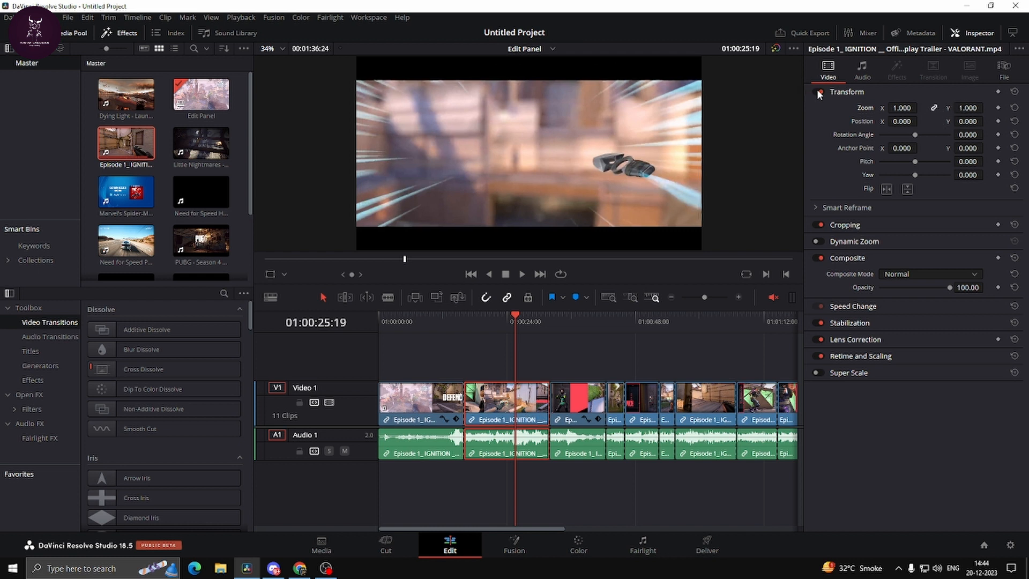
Try shifting the second clip's position and changing its rotation angle, resetting each property.
drag(894, 121, 970, 122)
click(1015, 121)
drag(914, 136, 947, 130)
click(1014, 134)
Try anchor point X 499.000, Y 42.000 with a rotation angle of -24.730 on the second clip, and reset all Transform settings.
drag(911, 148, 916, 148)
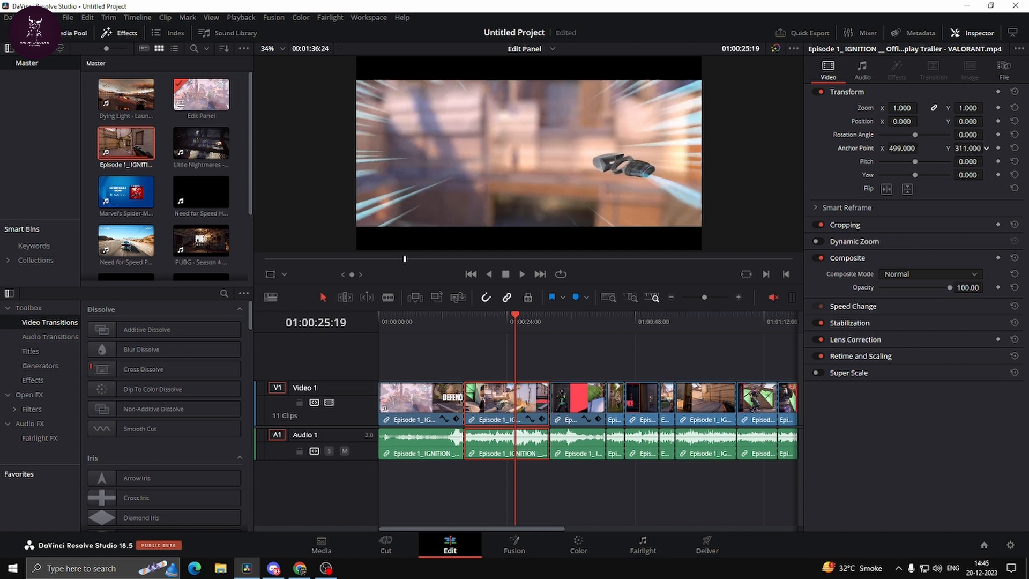
drag(985, 148, 912, 135)
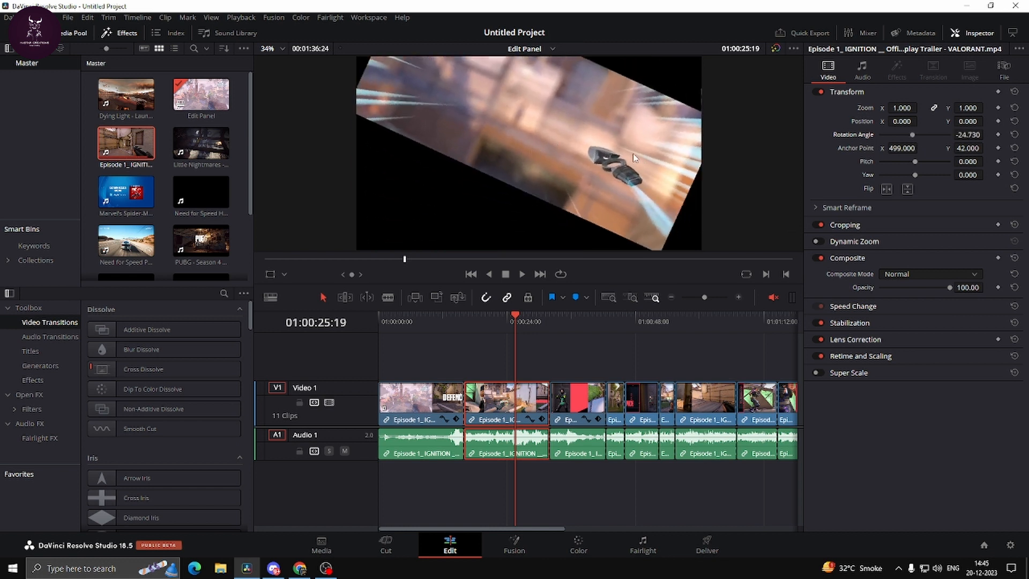
click(1014, 93)
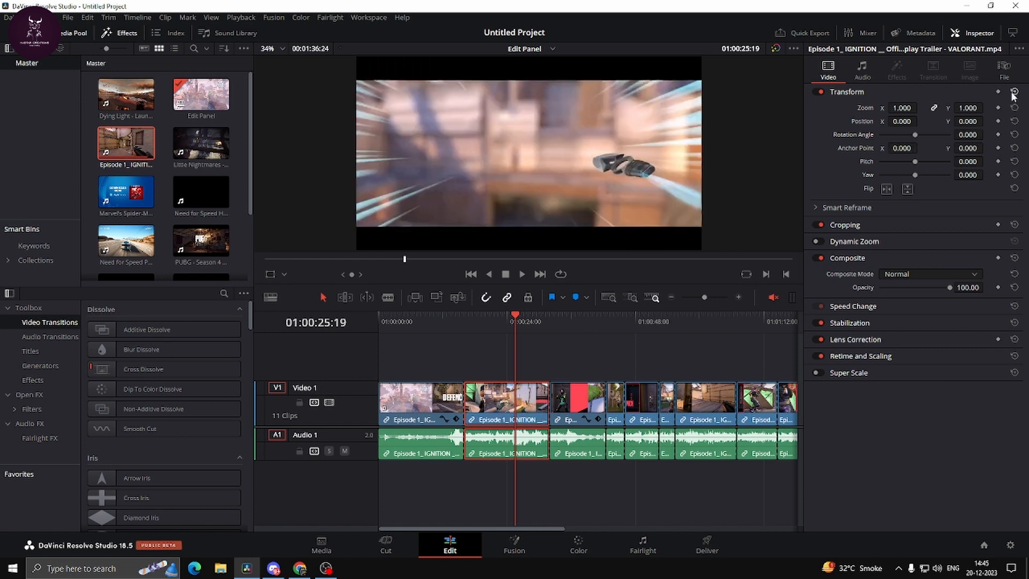
Compare the Need for Speed Payback source clip with the timeline by switching the viewer between them, ending on the second timeline clip.
double_click(140, 243)
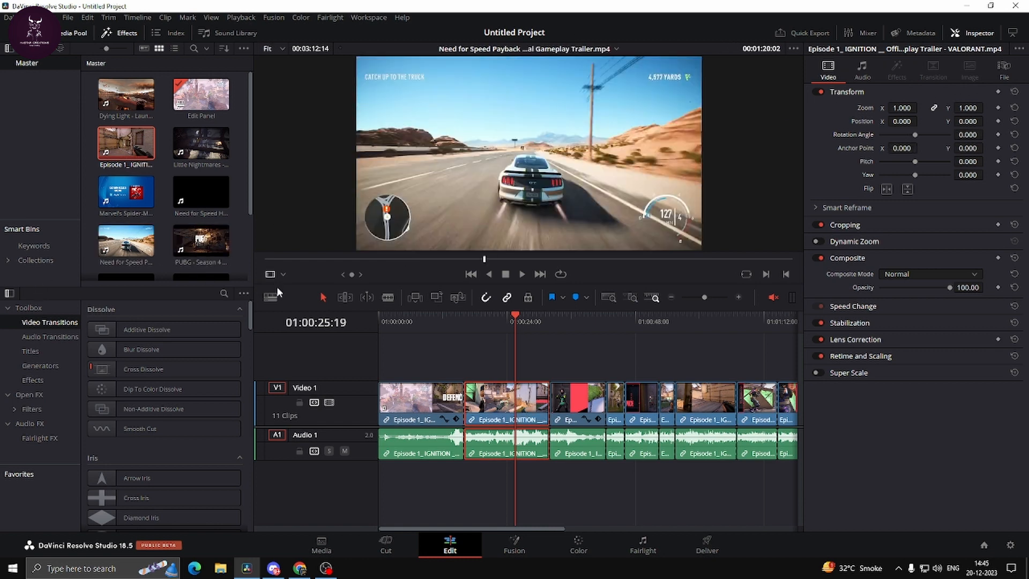
click(469, 435)
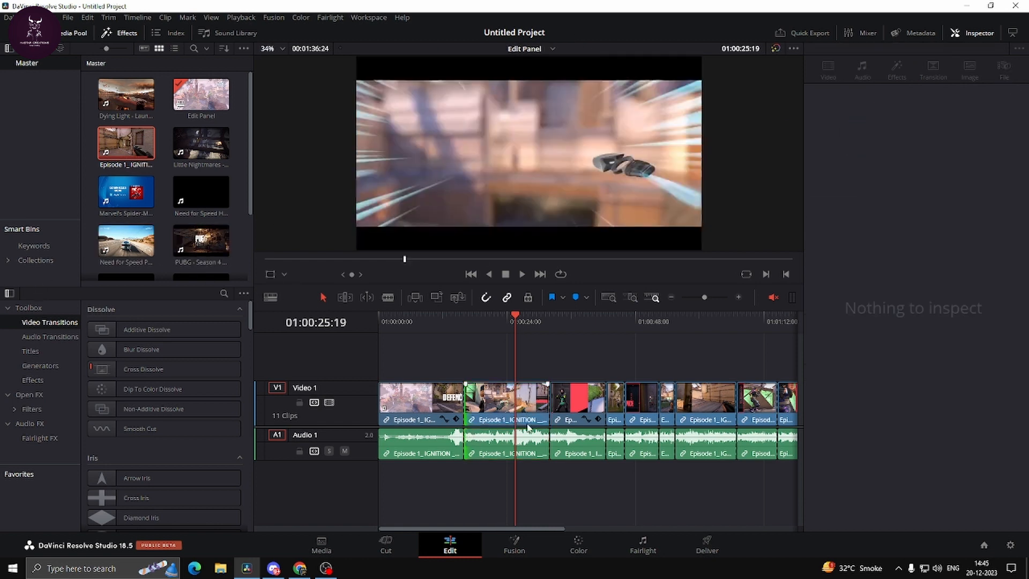
click(526, 423)
click(270, 274)
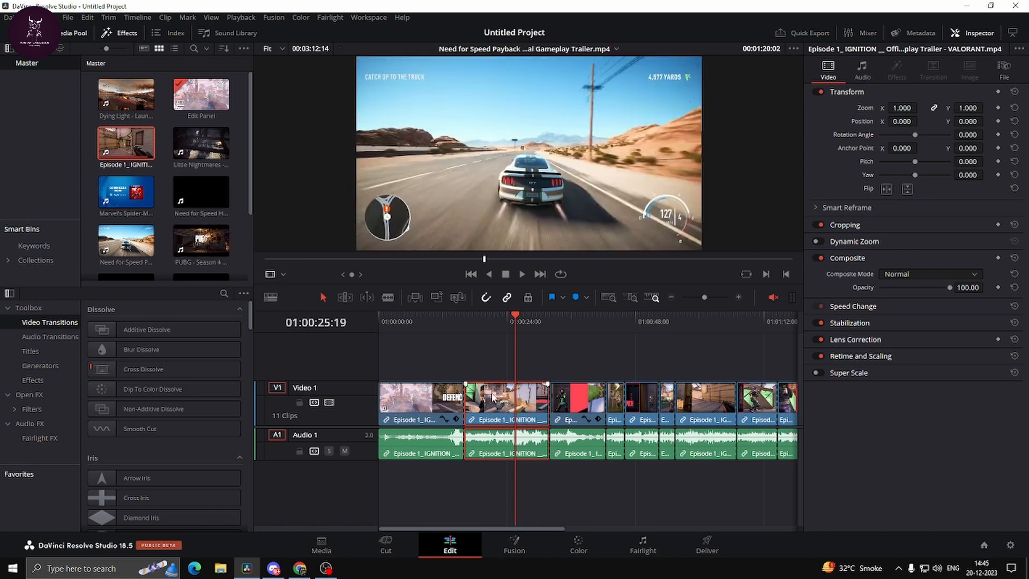
click(494, 399)
click(270, 274)
click(497, 393)
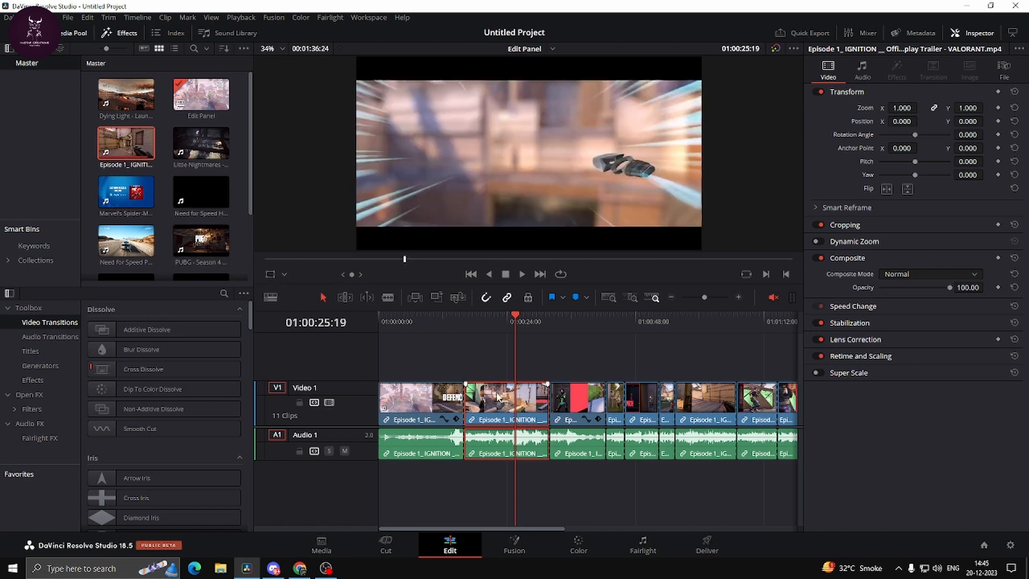
Try anchor point X -962.000 with rotation angle -151.150 under the viewer's Transform overlay, reset all Transform settings, and turn the overlay off.
click(284, 275)
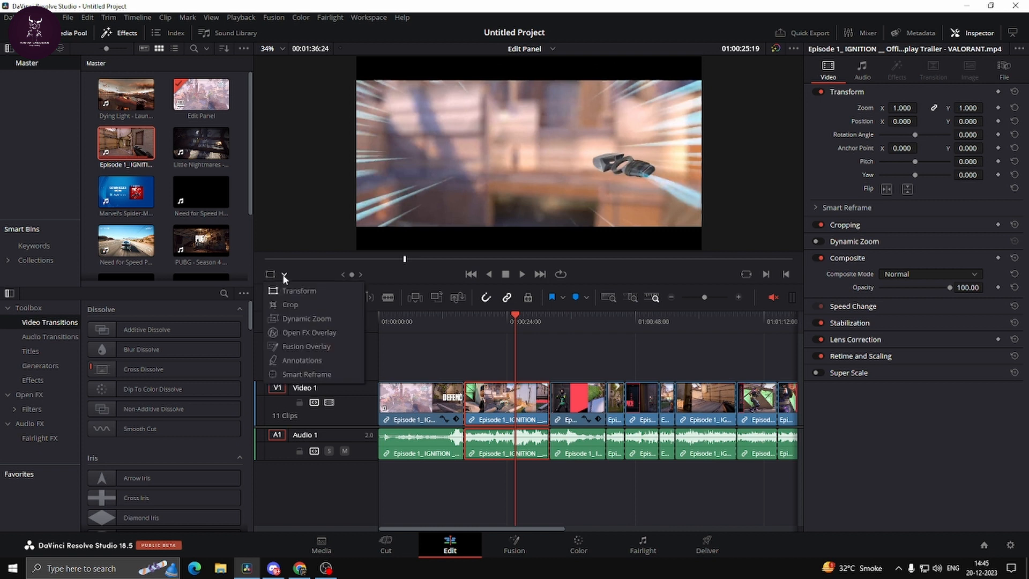
click(286, 290)
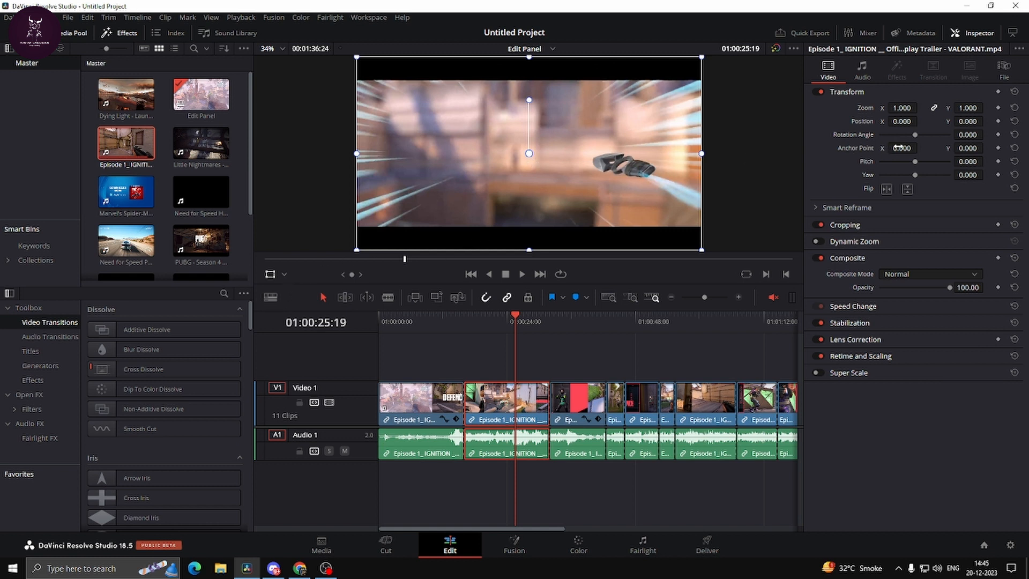
drag(898, 148, 986, 148)
drag(916, 133, 986, 148)
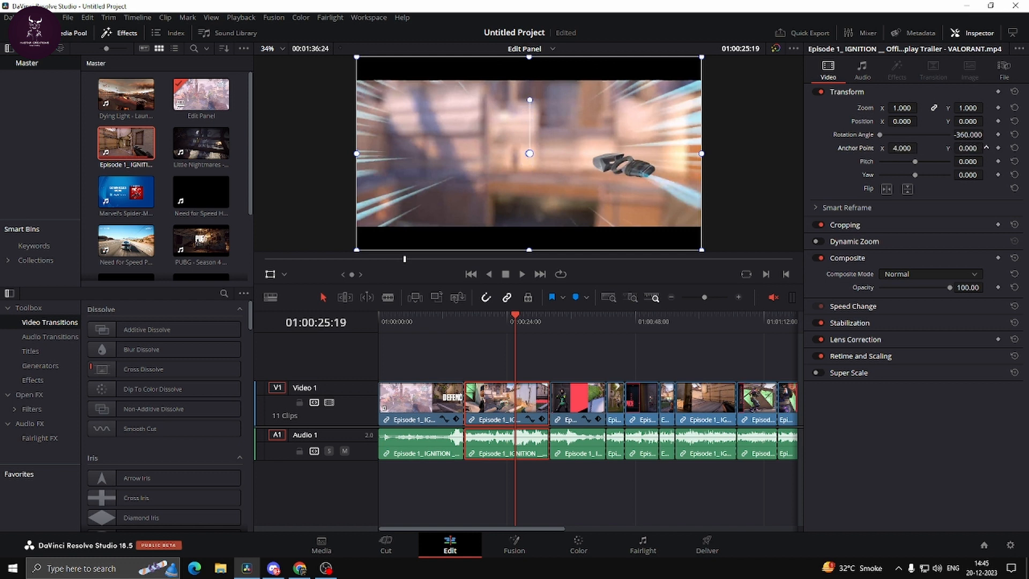
click(901, 149)
drag(975, 135, 986, 134)
drag(920, 148, 899, 125)
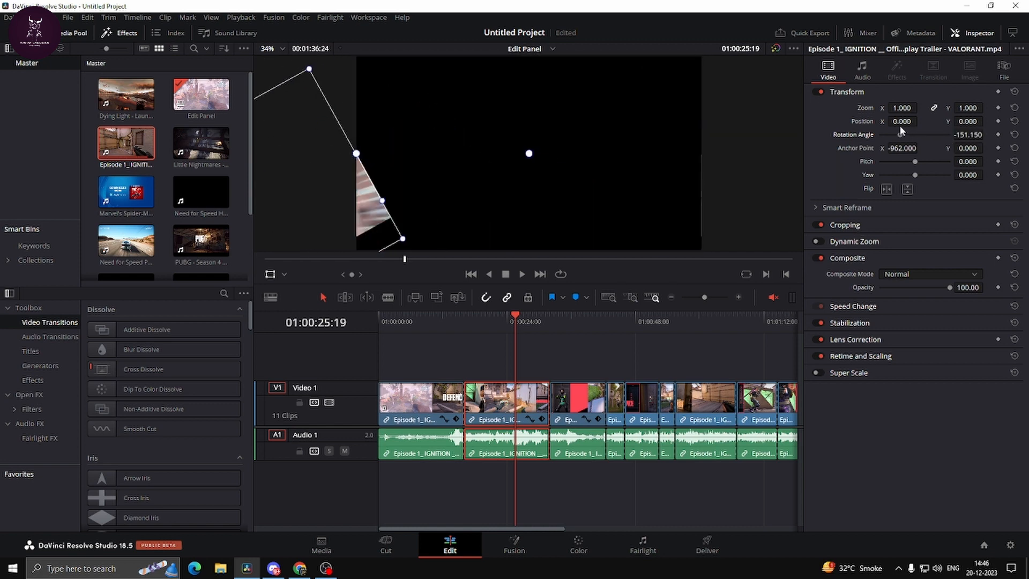
click(1015, 91)
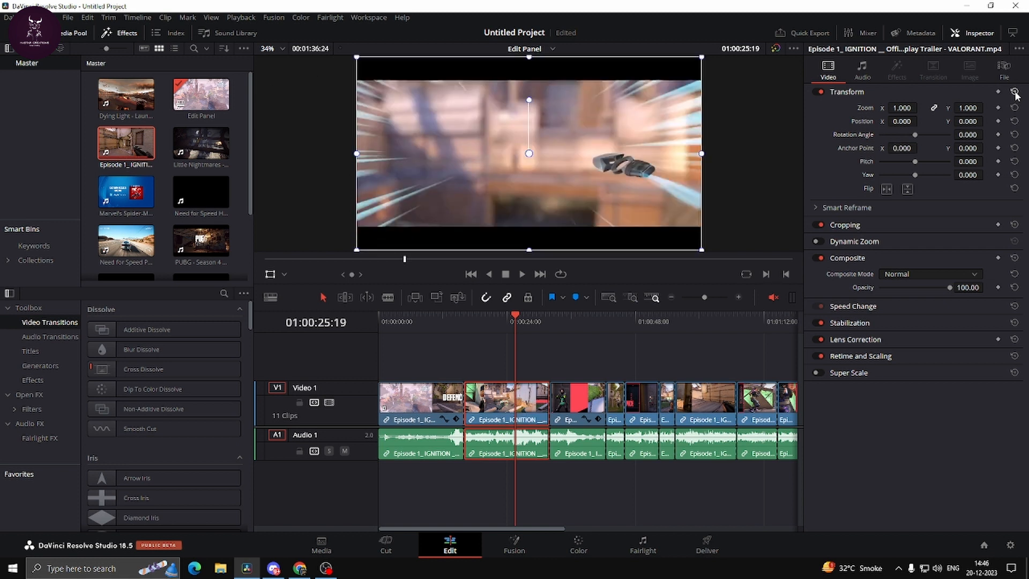
click(272, 274)
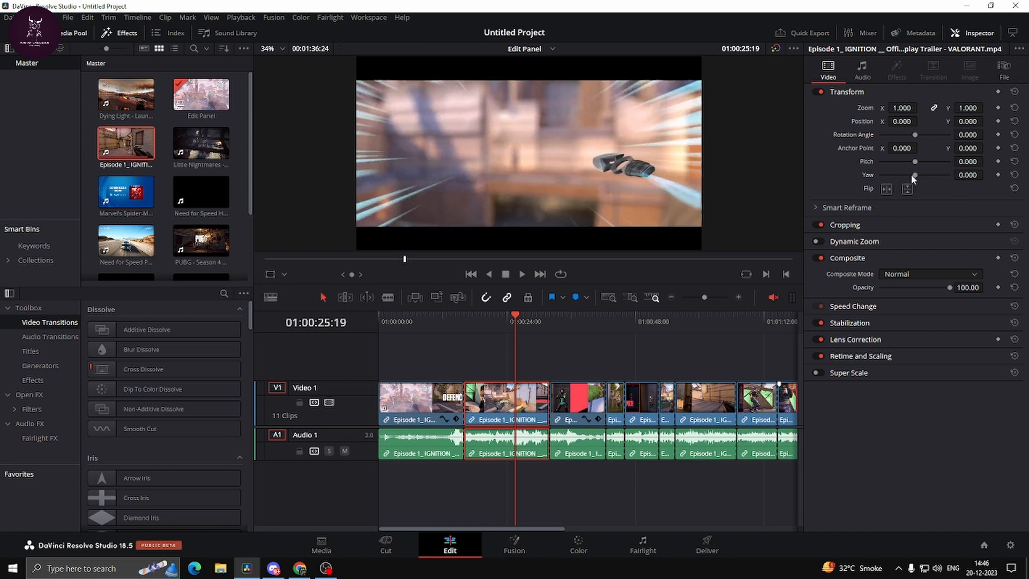
Set the second clip's pitch to -1.500, try and undo a horizontal shift, and set its Y position to 426.000.
drag(915, 161, 830, 162)
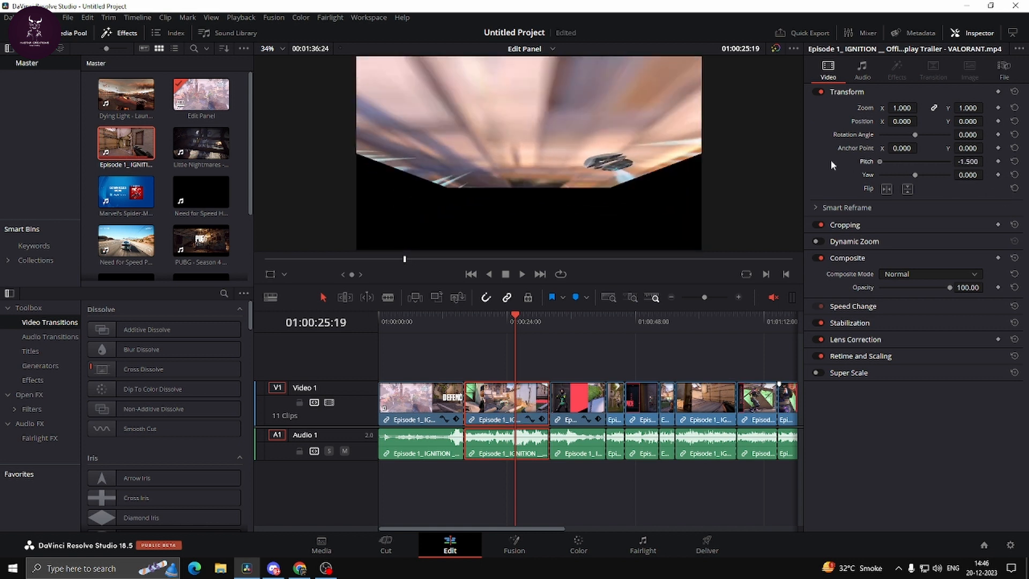
drag(903, 121, 836, 121)
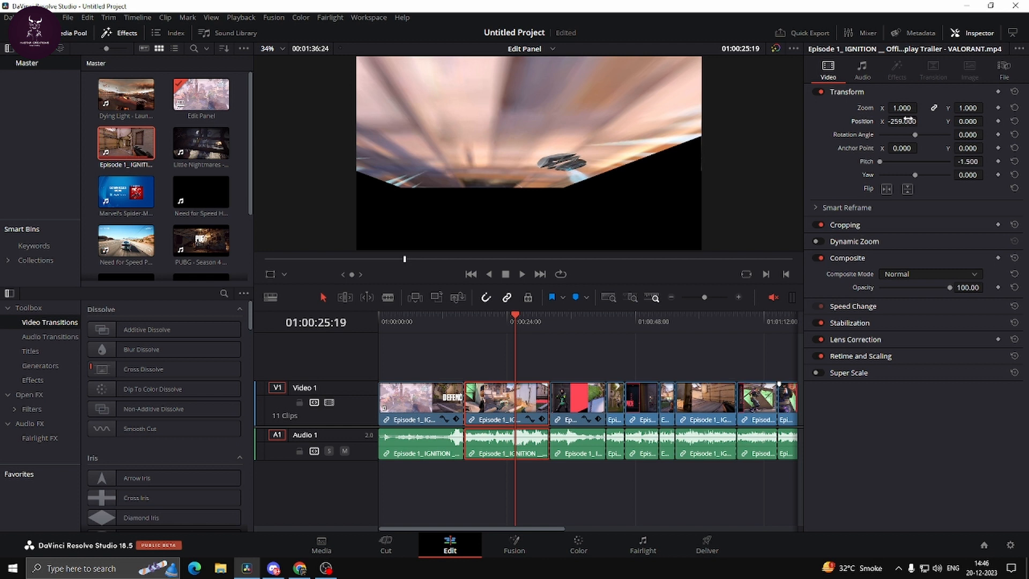
key(ctrl+z)
drag(968, 121, 988, 121)
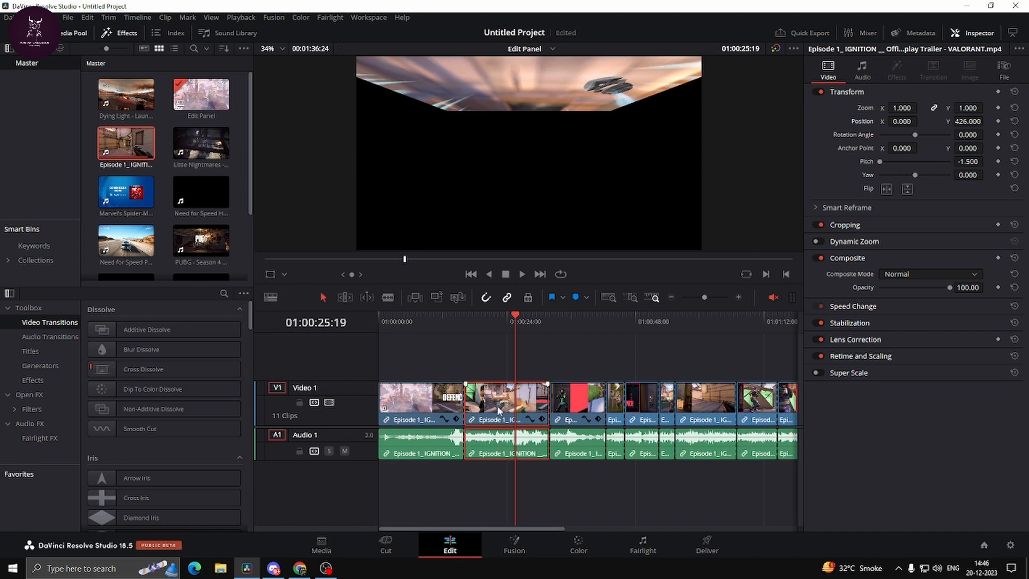
Duplicate the pitched clip onto Video 2, give the copy pitch 1.500 and Y position -521.000, and play back the two layers.
drag(504, 407, 503, 362)
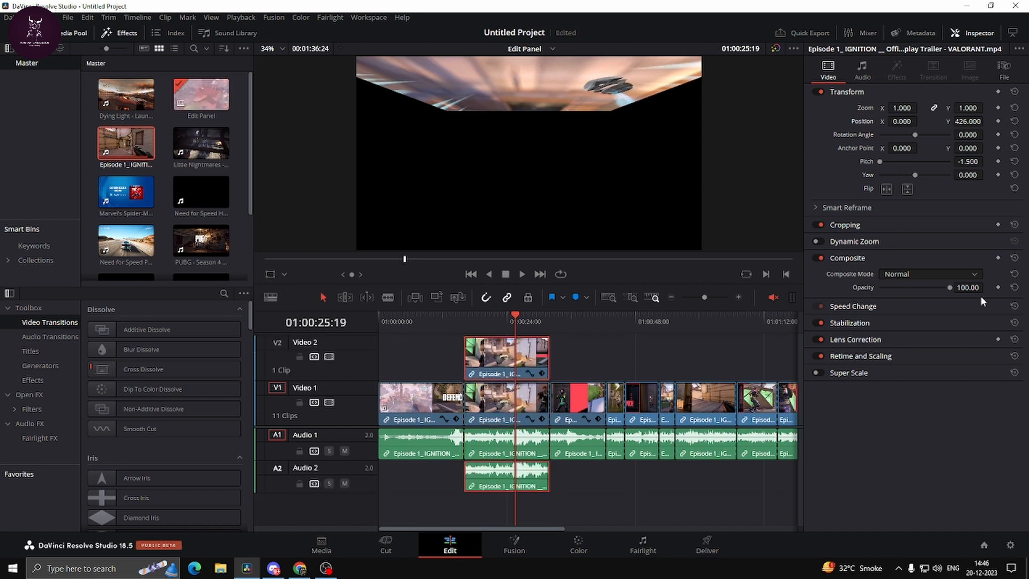
drag(877, 162, 995, 166)
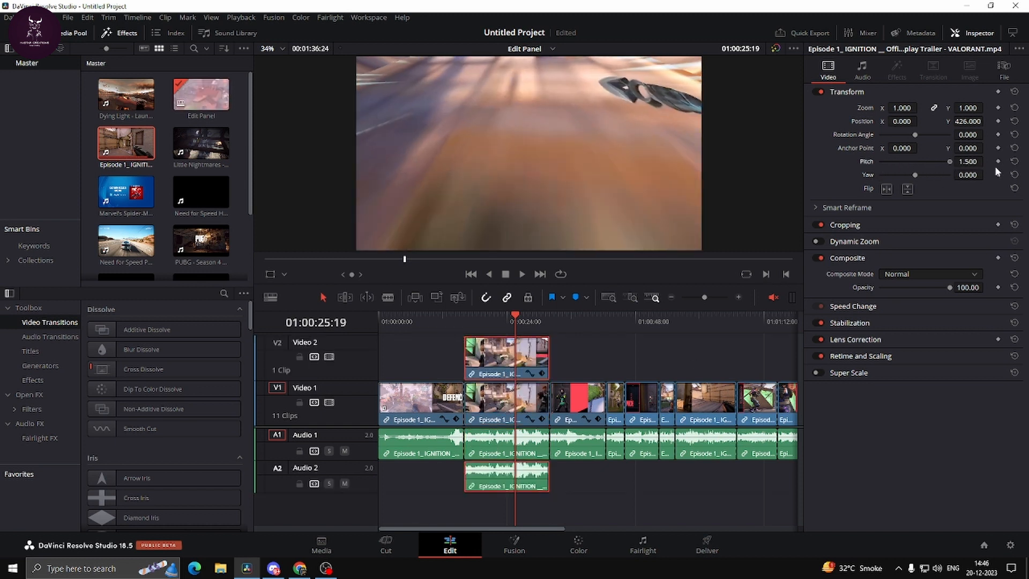
drag(968, 122, 985, 121)
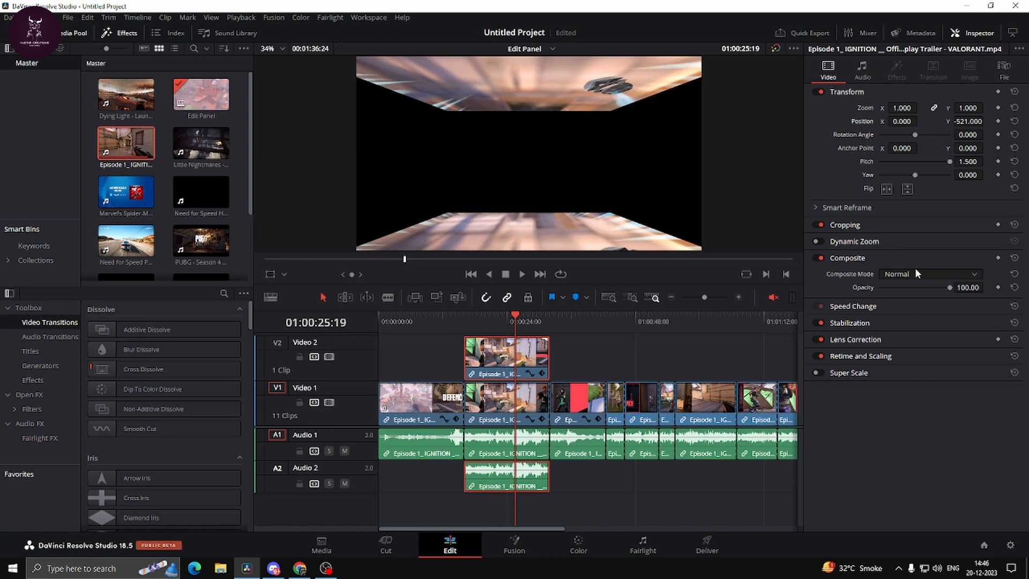
click(466, 316)
key(space)
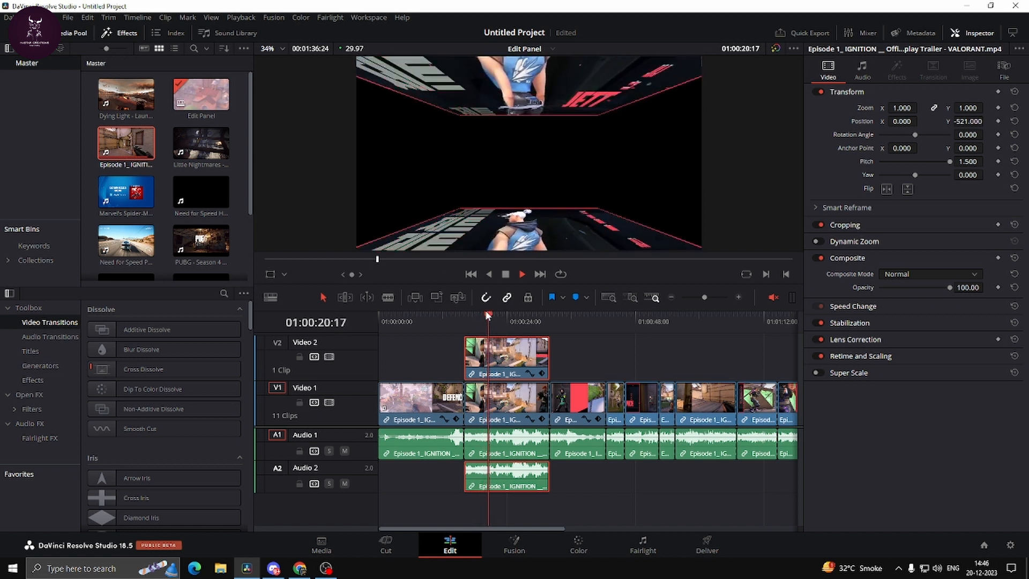
key(space)
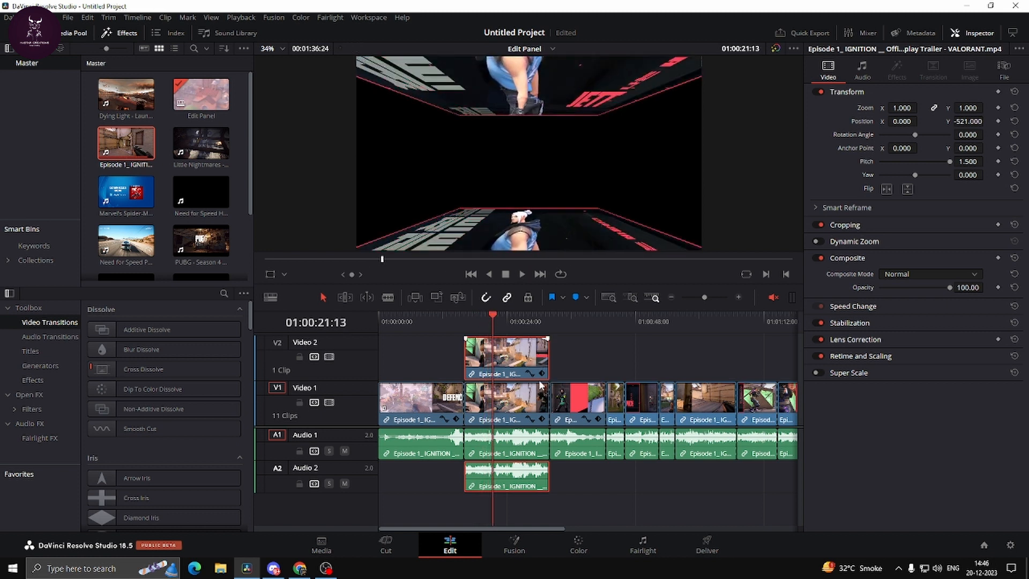
Duplicate the Video 2 clip onto Video 3, reset its pitch, and set yaw -1.500 with position X 774.000, Y -45.000.
drag(526, 358, 526, 329)
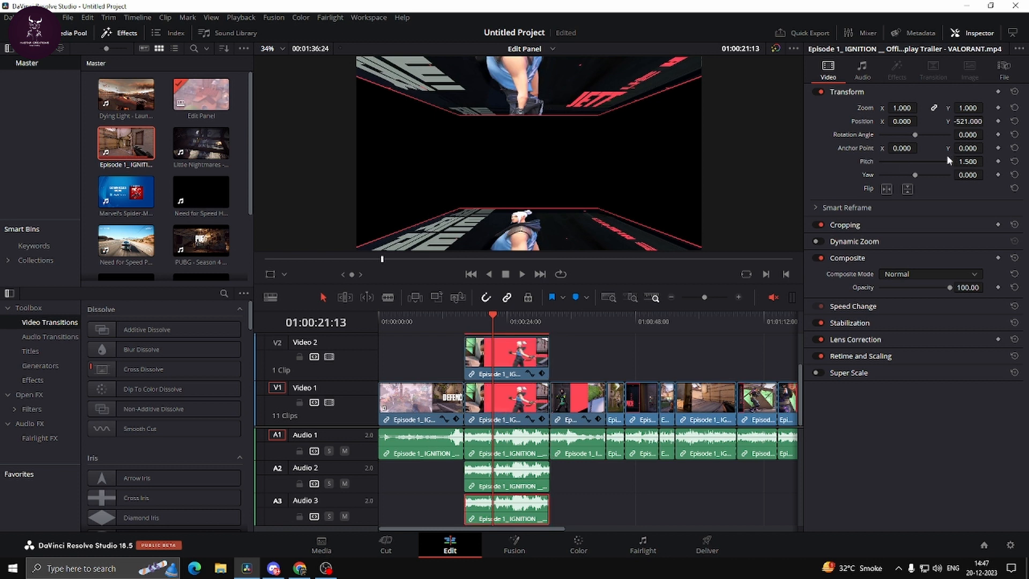
click(1015, 162)
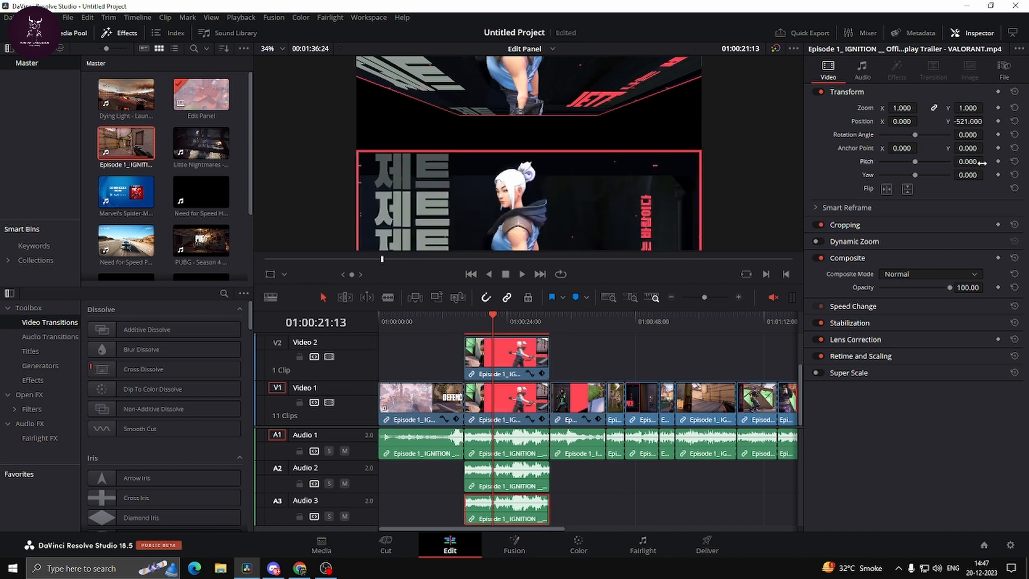
drag(911, 170, 863, 173)
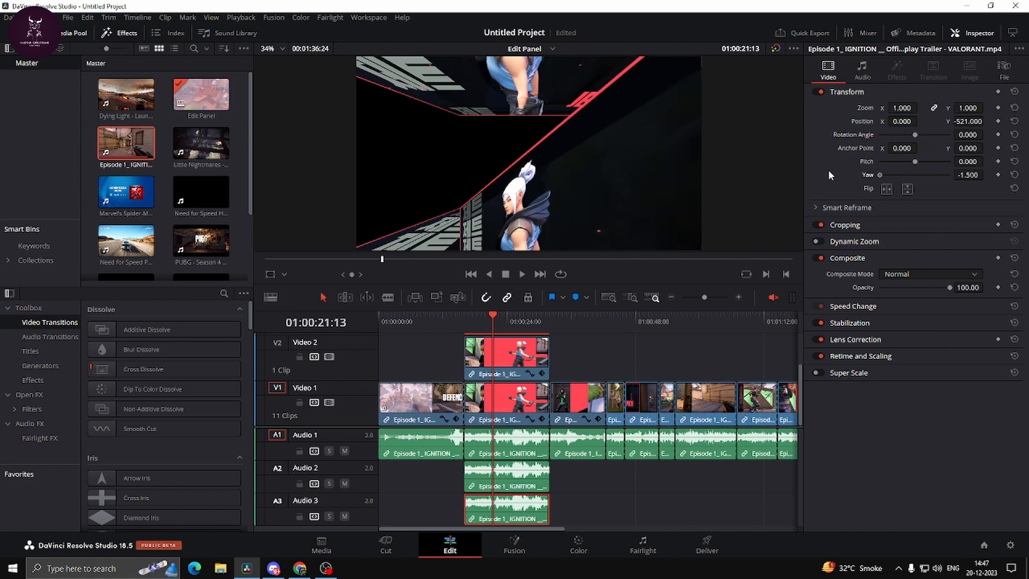
drag(902, 121, 986, 121)
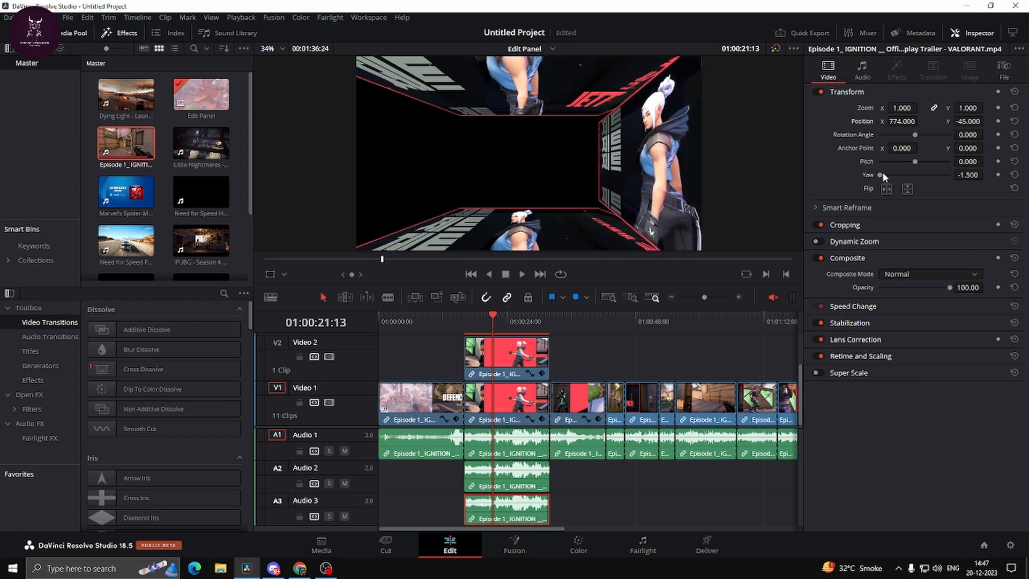
Refine the Video 3 clip as the right wall with yaw -0.927 and X position 885.000, and play back the composite.
drag(882, 174, 888, 175)
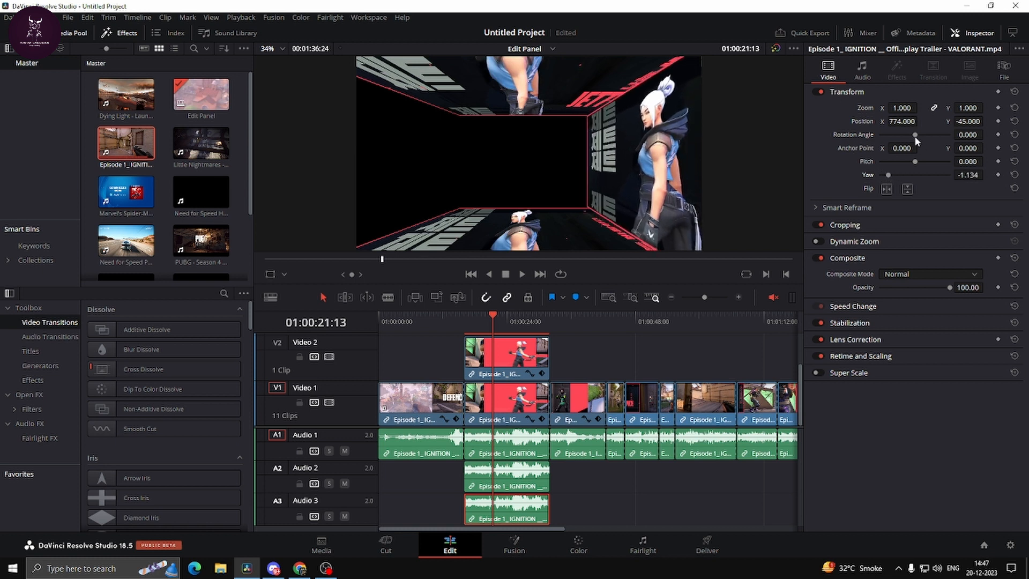
drag(902, 121, 909, 121)
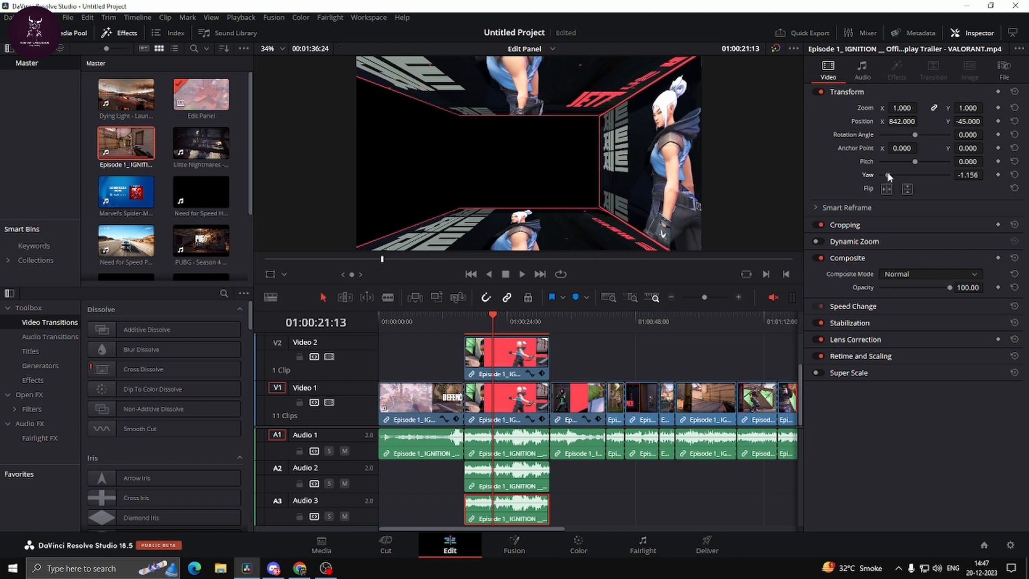
drag(888, 175, 893, 176)
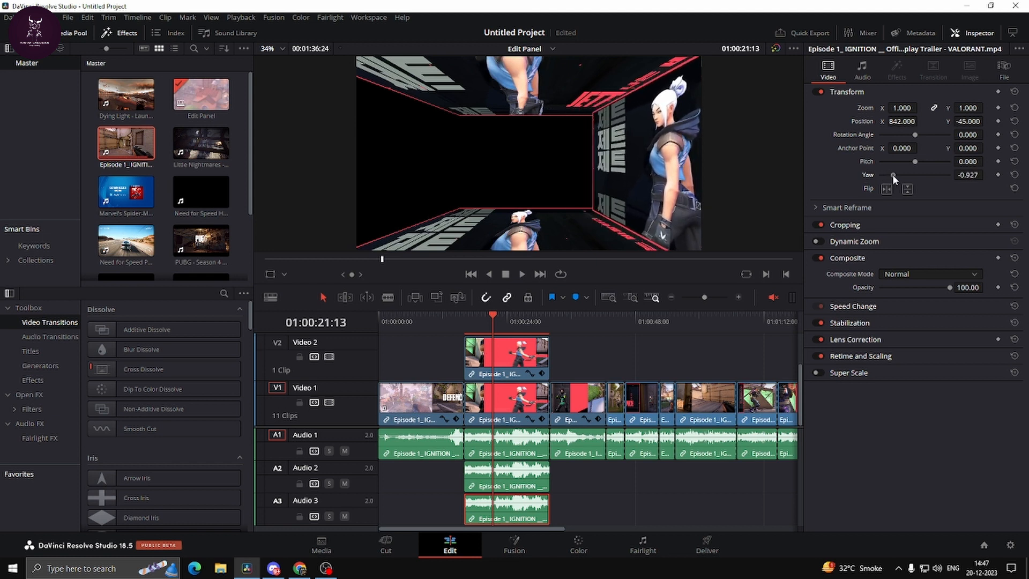
mouse_move(906, 122)
mouse_down()
mouse_move(917, 121)
mouse_move(898, 132)
mouse_up()
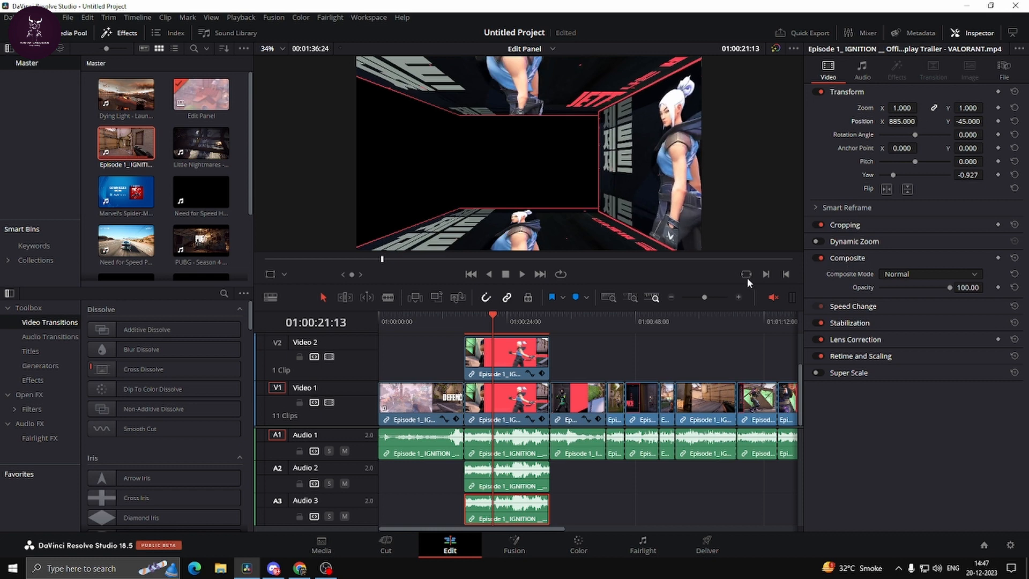
click(471, 314)
key(space)
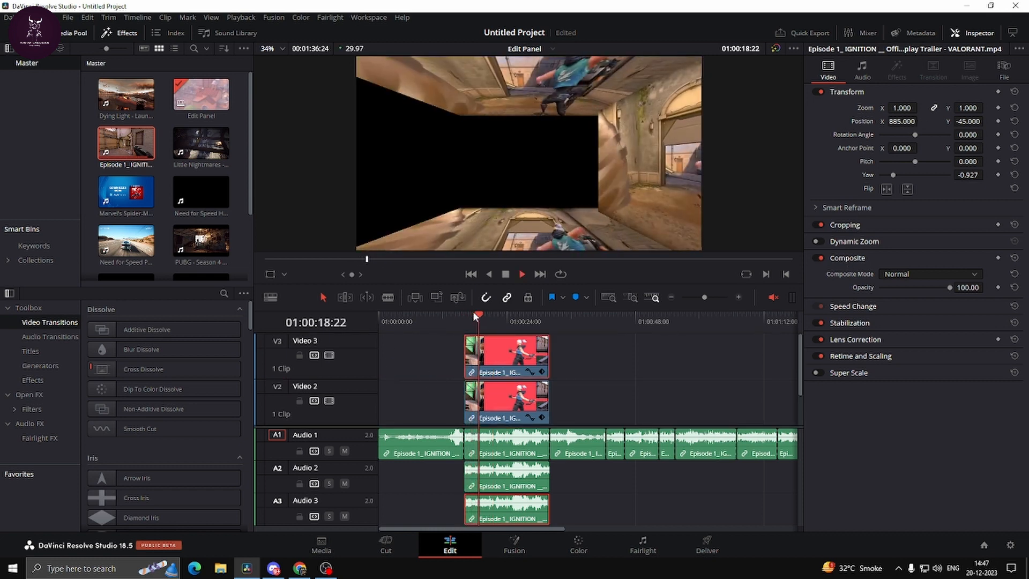
key(space)
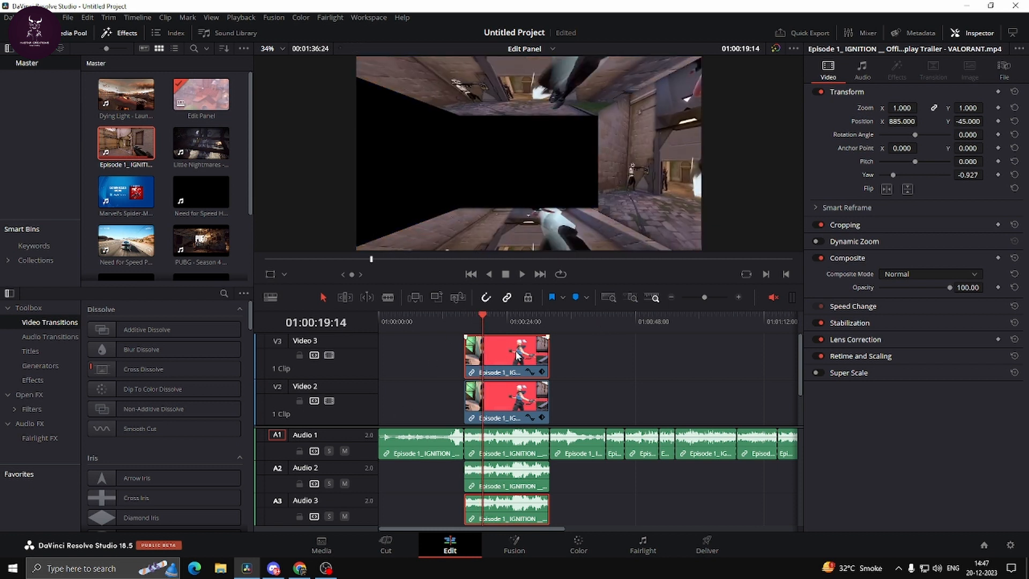
Duplicate the Video 3 clip onto new tracks up to Video 6, and check the Transform settings of the lower layers.
drag(516, 353, 514, 318)
scroll(676, 386, down, 10)
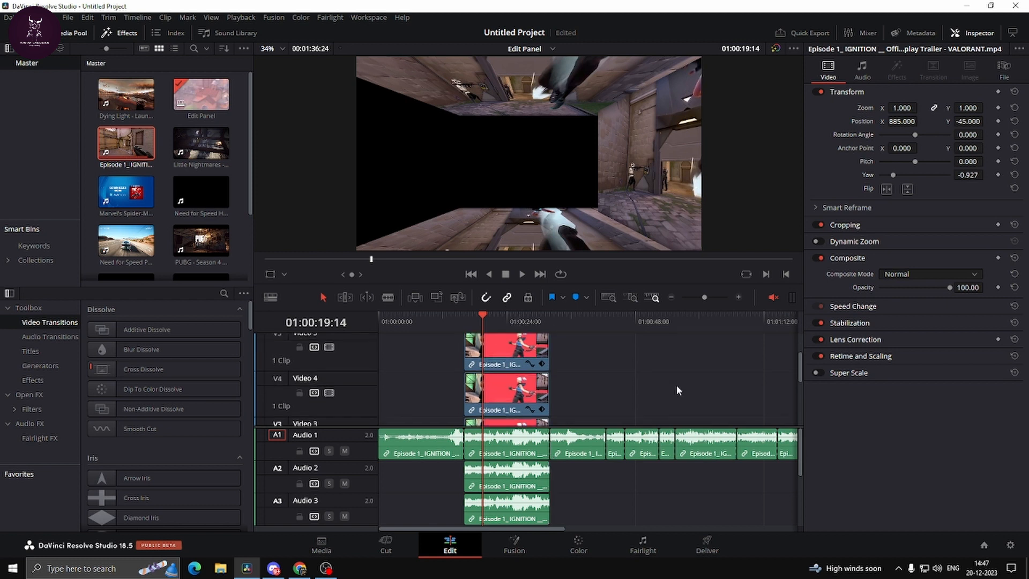
scroll(678, 377, up, 4)
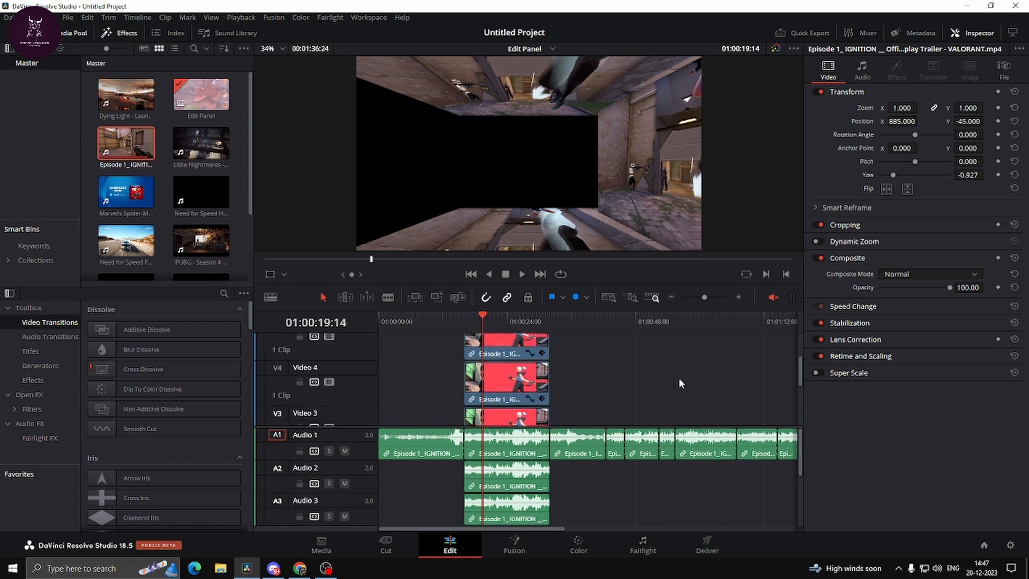
scroll(673, 370, down, 4)
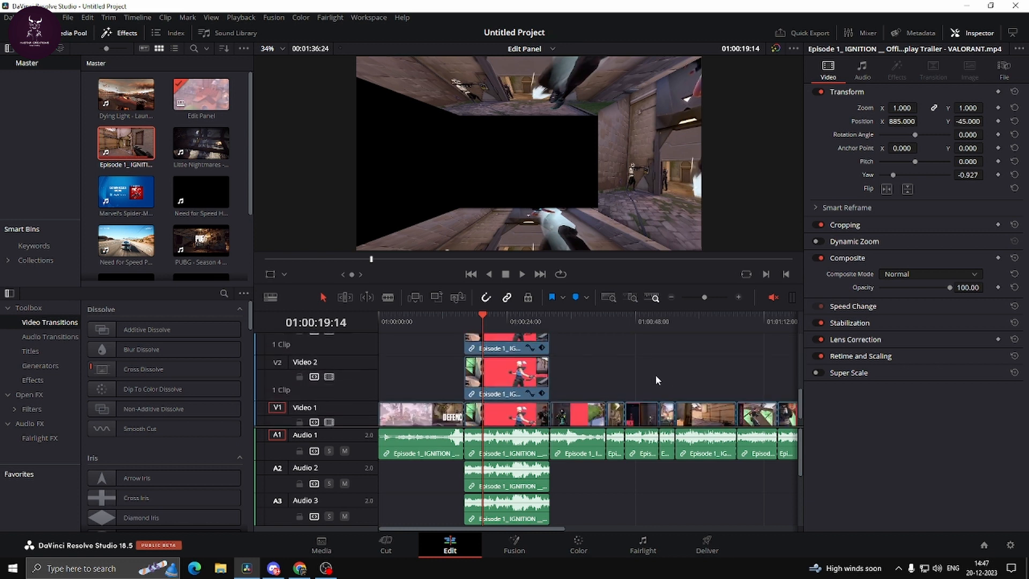
click(519, 411)
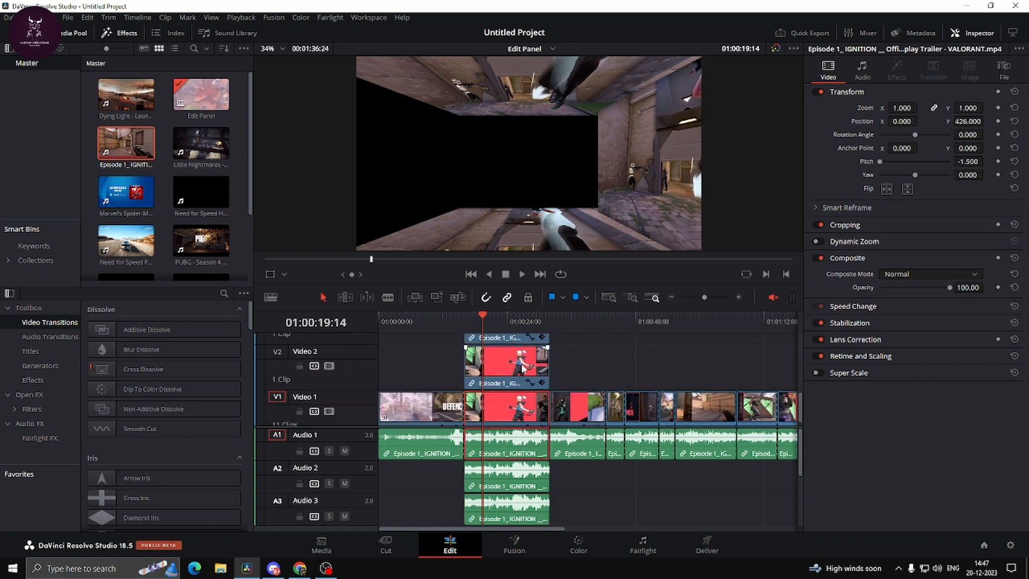
click(523, 369)
scroll(524, 370, up, 2)
click(522, 355)
scroll(523, 365, up, 4)
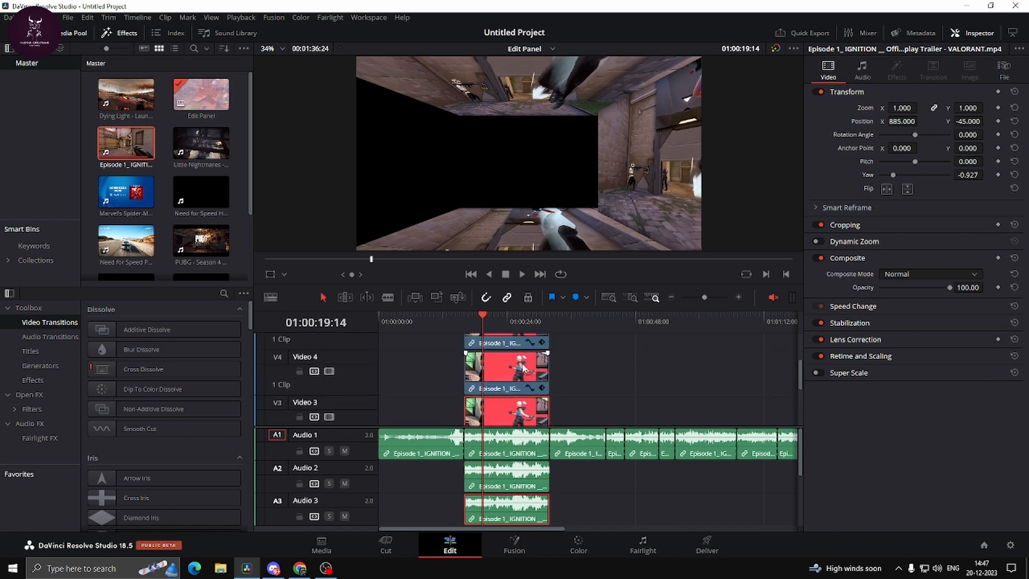
Turn the Video 4 copy into the left wall with yaw 1.500 and X position -747.000, and play back the composite.
click(522, 369)
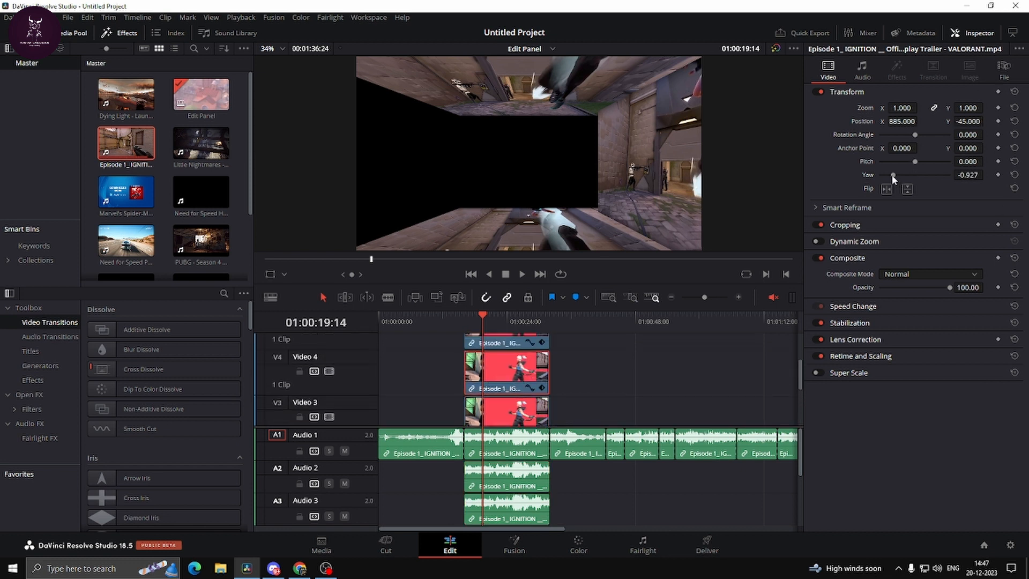
drag(875, 174, 967, 182)
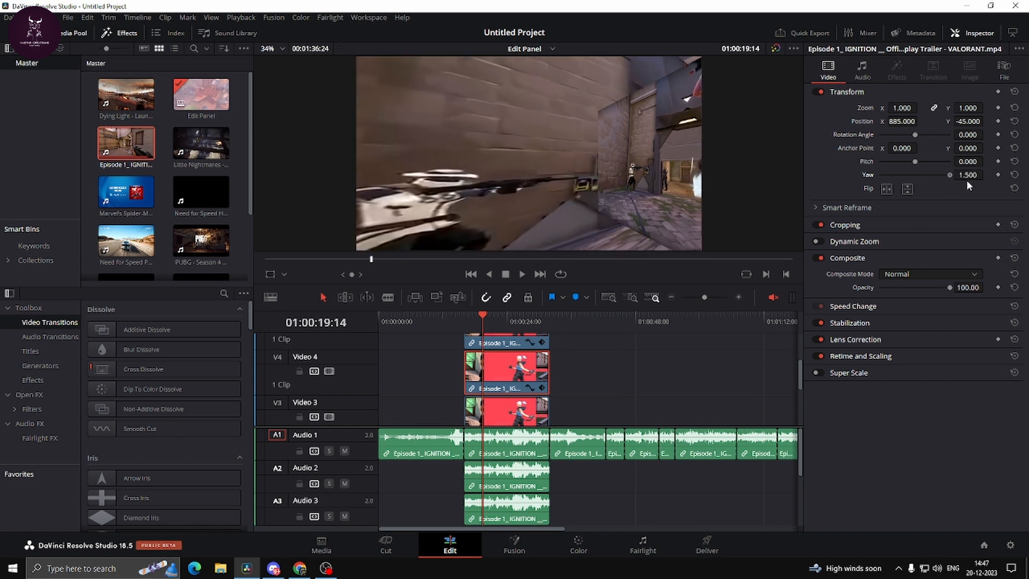
mouse_move(913, 121)
mouse_down()
mouse_move(894, 121)
mouse_move(920, 121)
mouse_up()
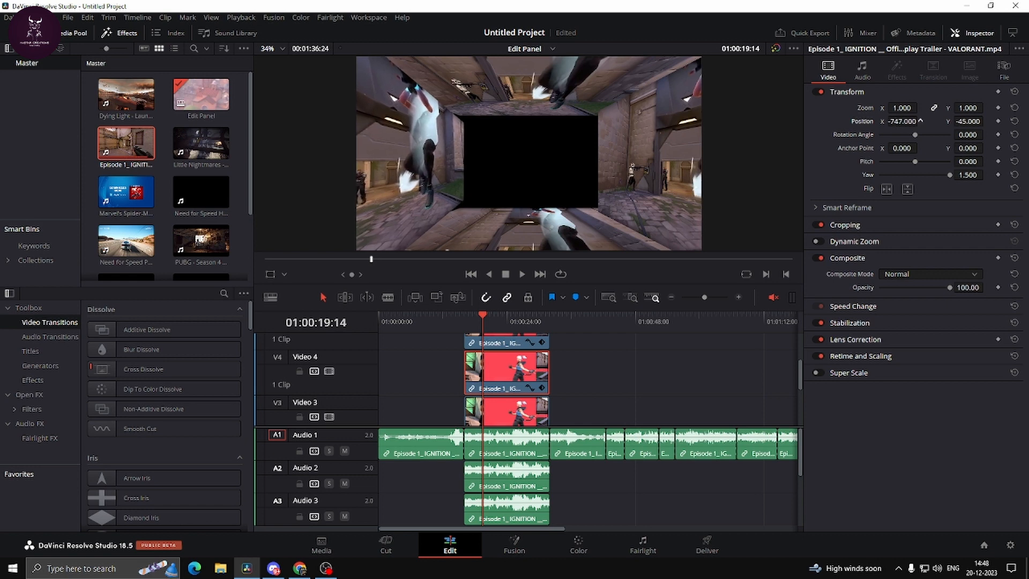
scroll(470, 317, up, 2)
click(470, 318)
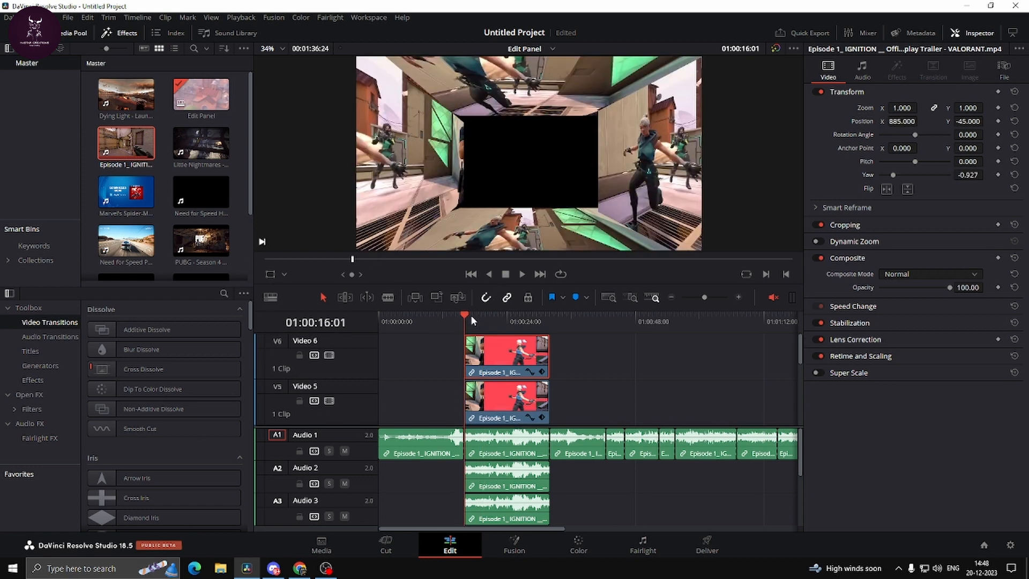
key(space)
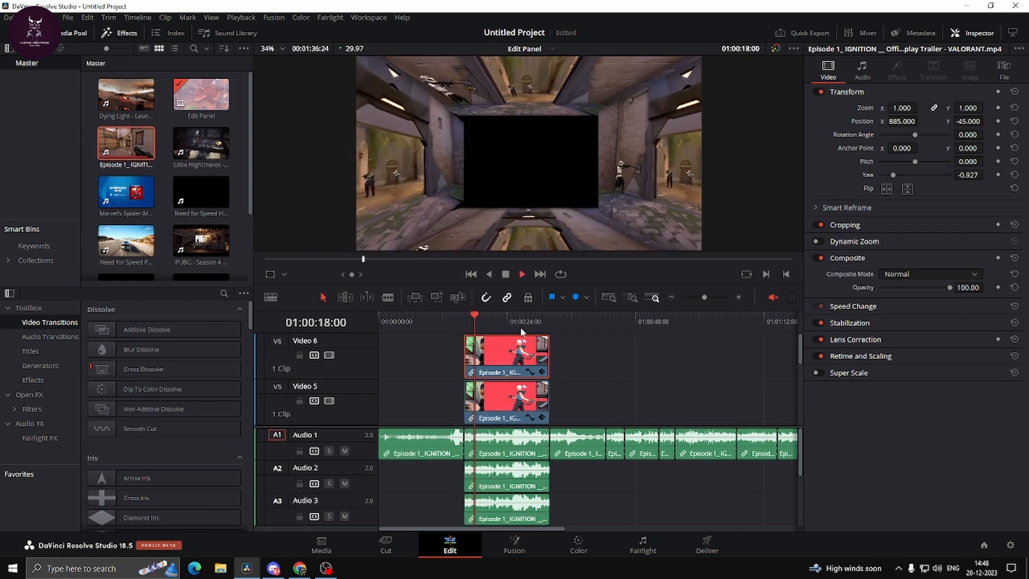
key(space)
scroll(561, 377, down, 4)
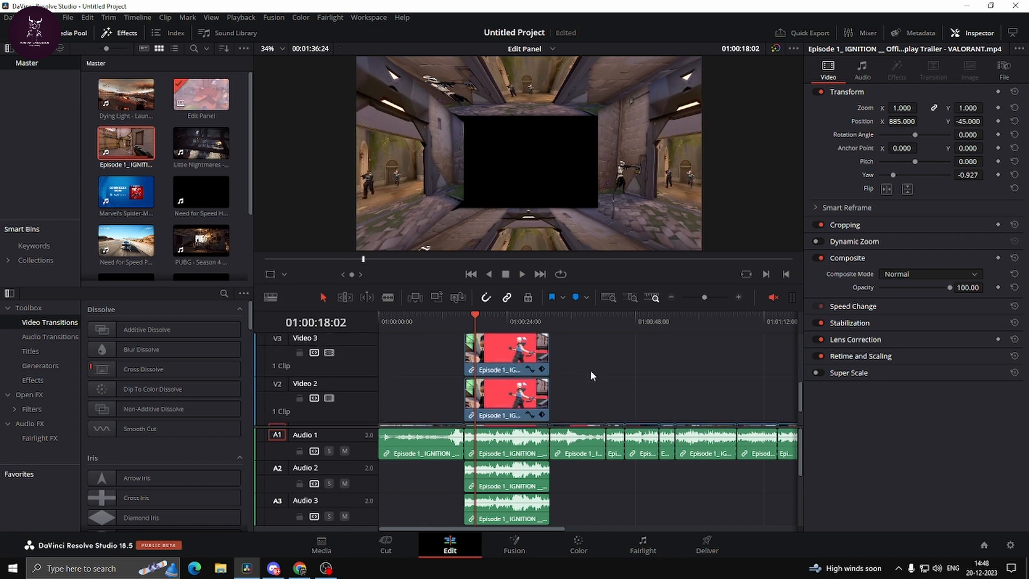
Reset the Video 5 clip's Transform, make it the back wall with zoom 0.430 and Y position -55.000, and play back the composite.
click(519, 410)
click(528, 360)
scroll(551, 366, up, 2)
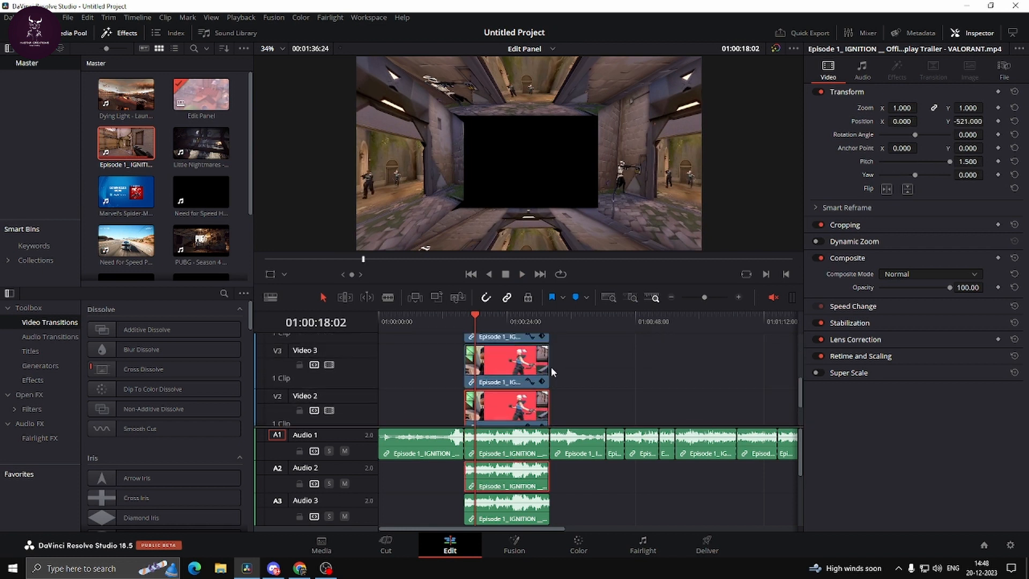
click(519, 382)
click(530, 339)
scroll(544, 357, up, 2)
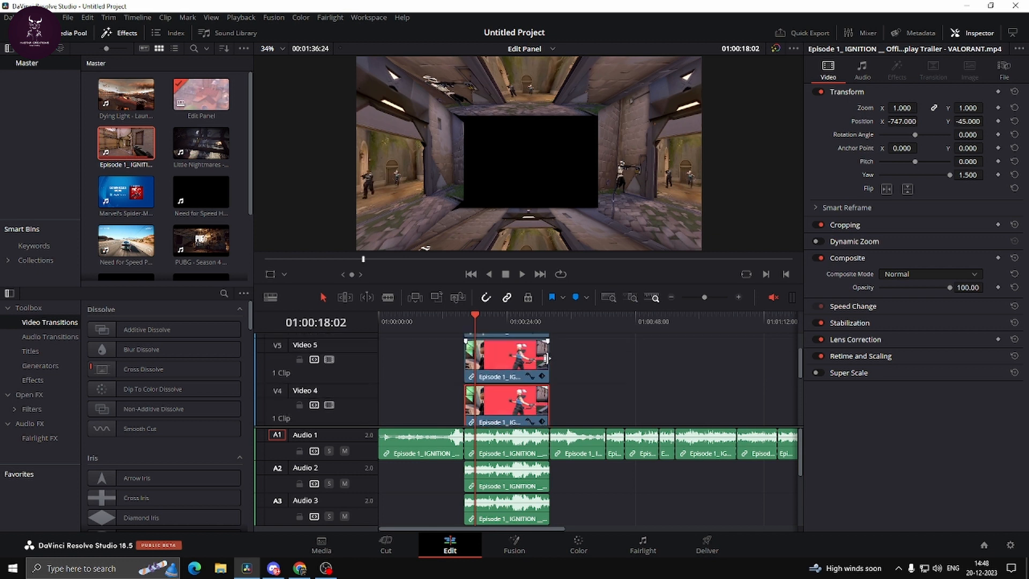
click(511, 362)
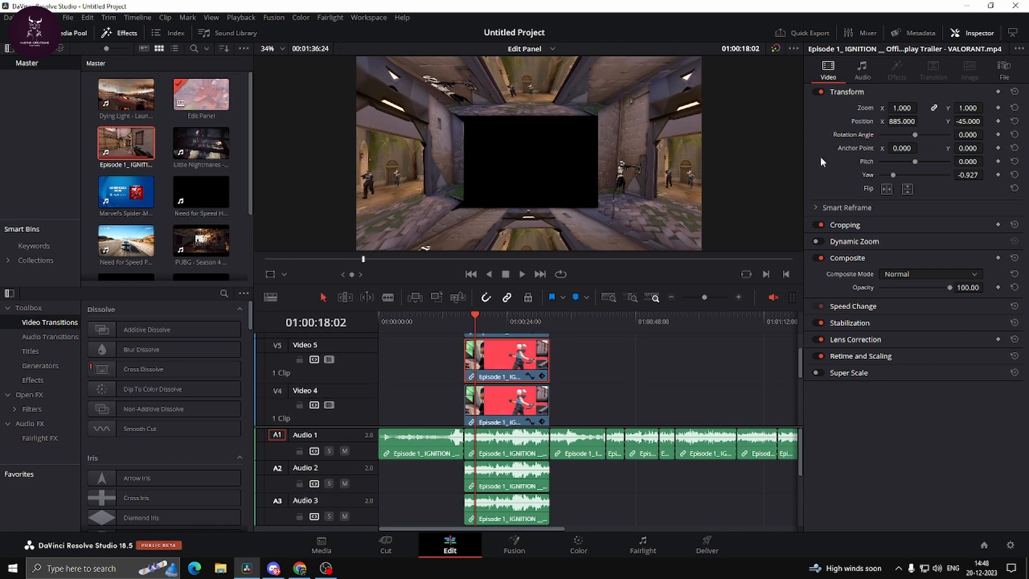
click(1014, 92)
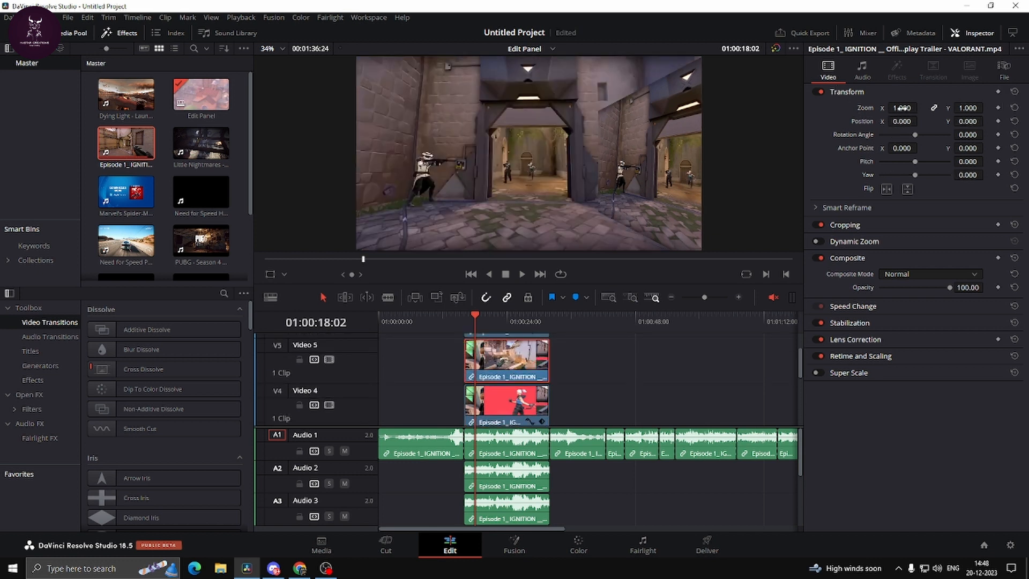
drag(902, 108, 967, 124)
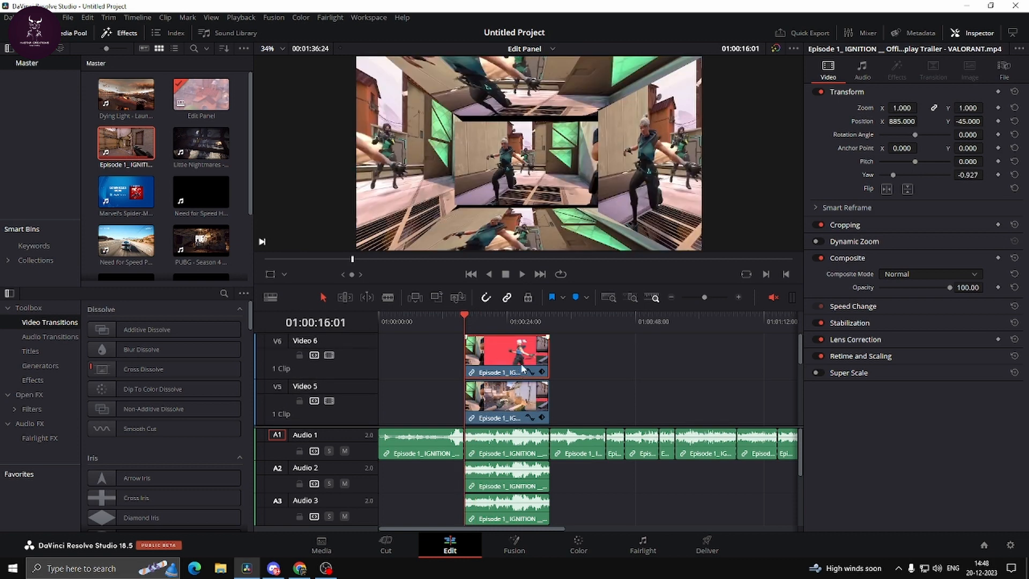
key(space)
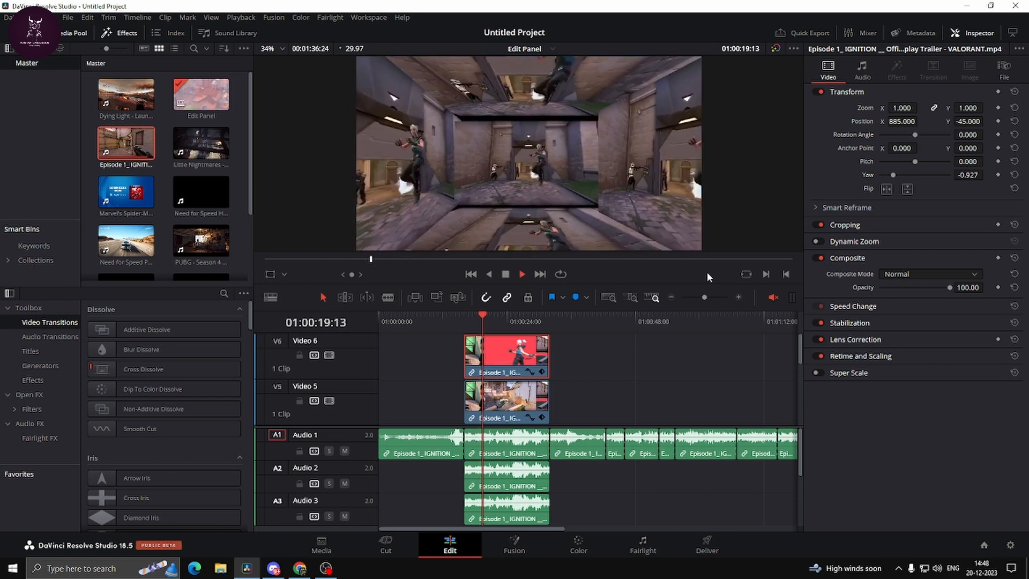
key(space)
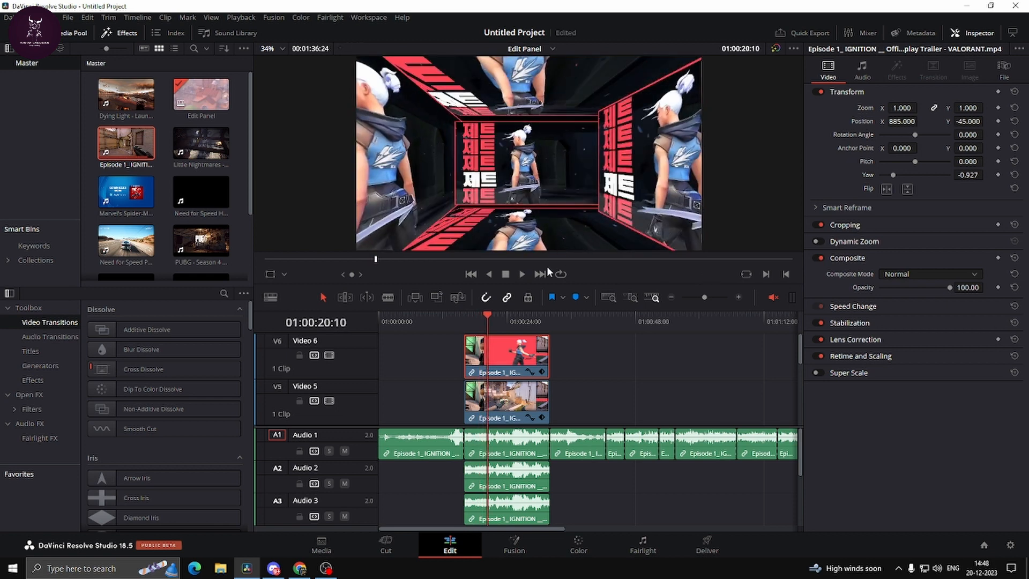
Select the stacked clip on Video 1 and enlarge the timeline area by shrinking the viewer.
scroll(622, 343, down, 5)
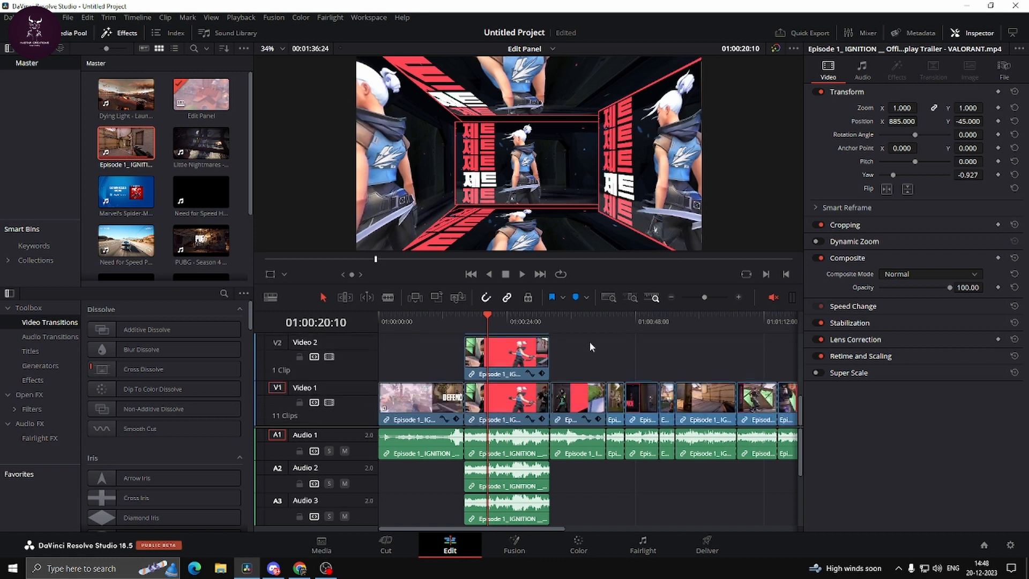
click(517, 410)
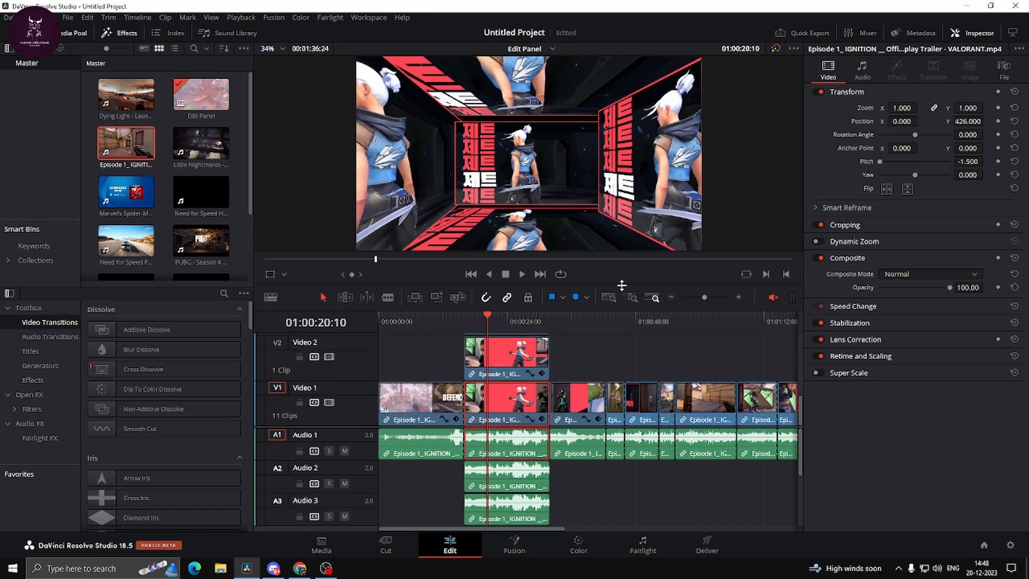
drag(622, 285, 611, 198)
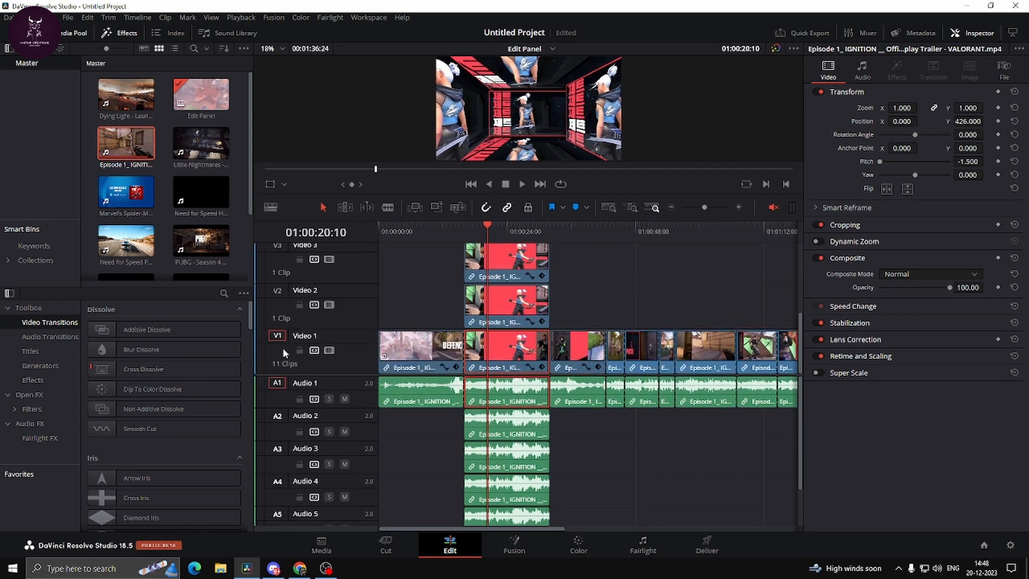
Toggle the Video 1 track's visibility to identify its layer and flip the selected clip vertically.
click(329, 349)
click(329, 350)
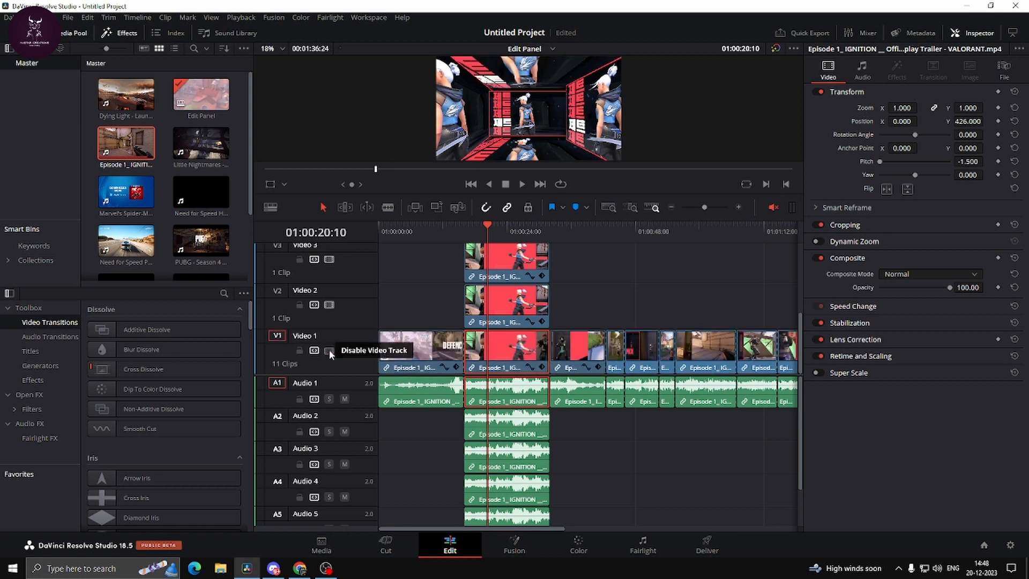
click(329, 349)
click(329, 349)
click(329, 350)
click(329, 349)
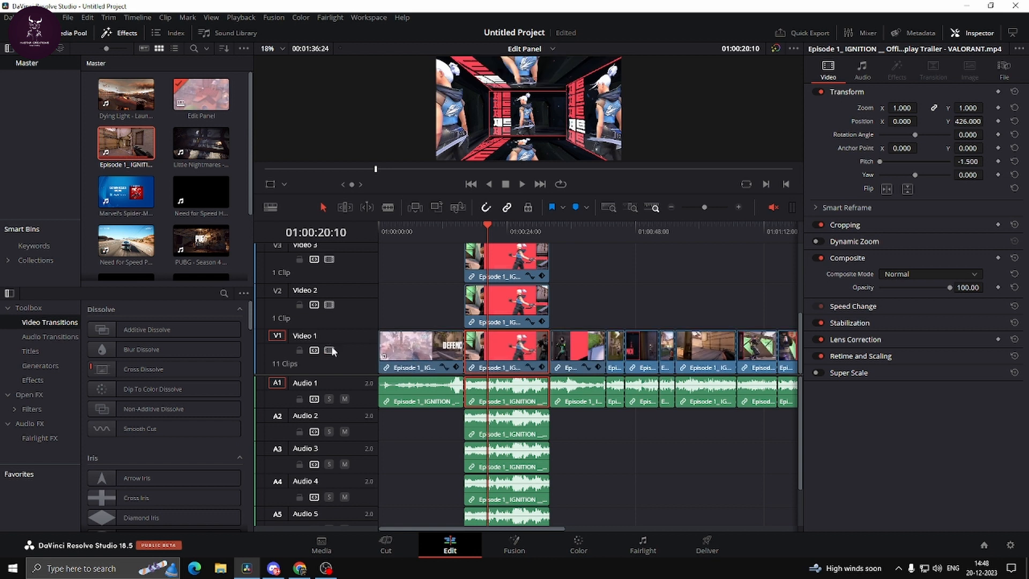
click(327, 351)
click(326, 351)
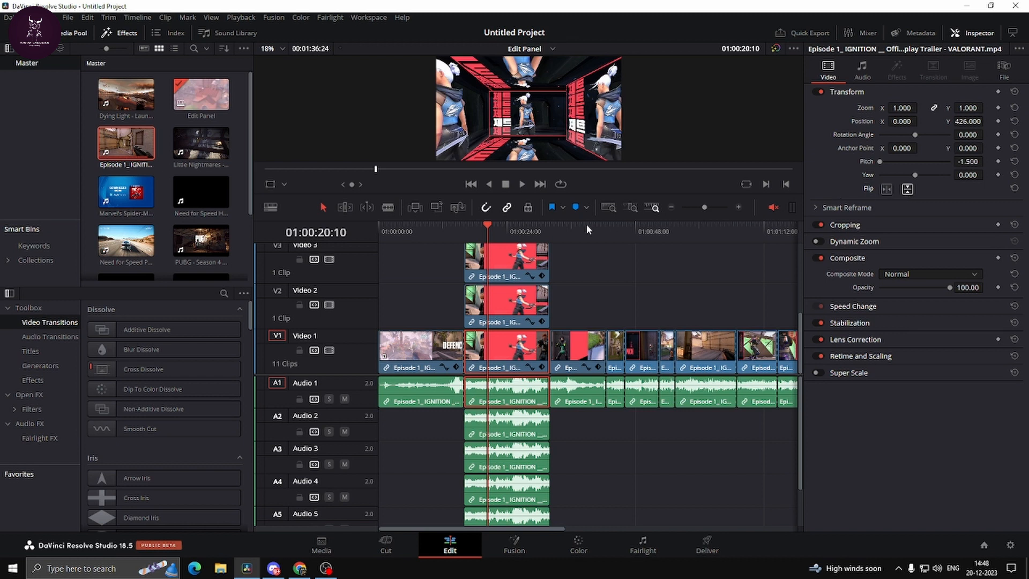
Toggle the Video 2 track's visibility to identify its layer and flip its clip vertically.
scroll(344, 349, up, 1)
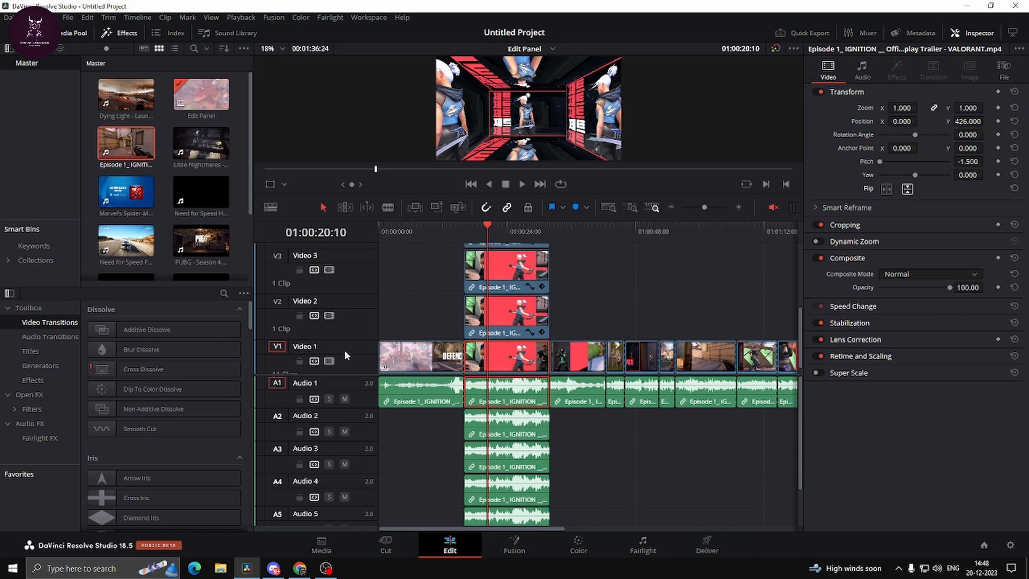
click(329, 316)
click(330, 315)
click(519, 324)
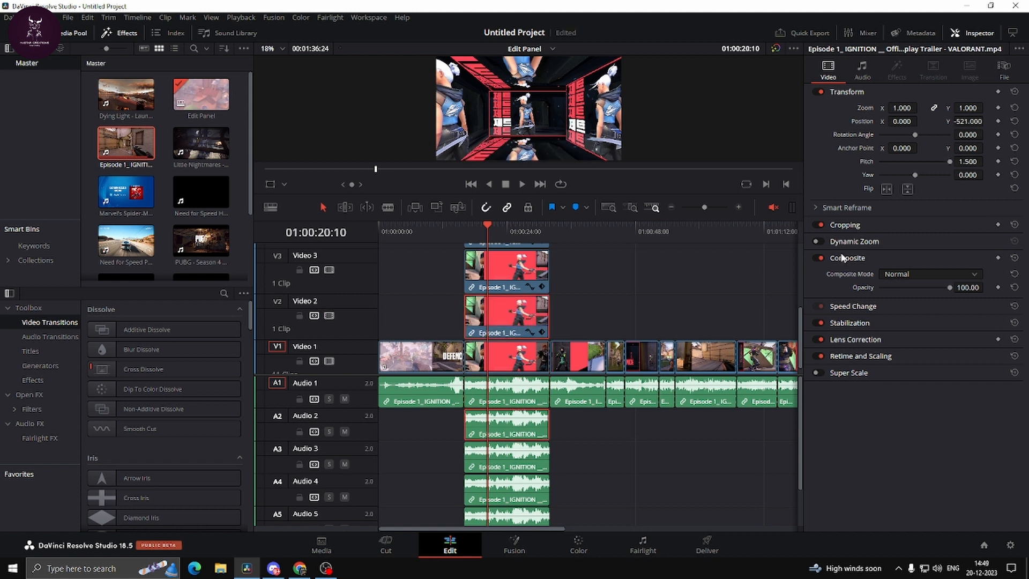
click(909, 191)
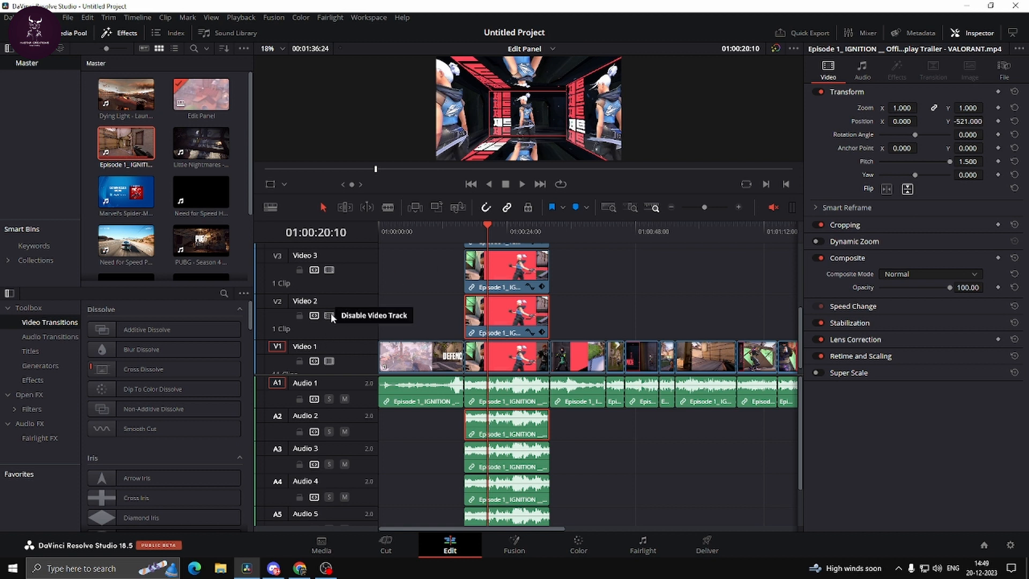
Select the Video 3 clip and disable the Video 3 track.
scroll(333, 313, up, 1)
click(534, 287)
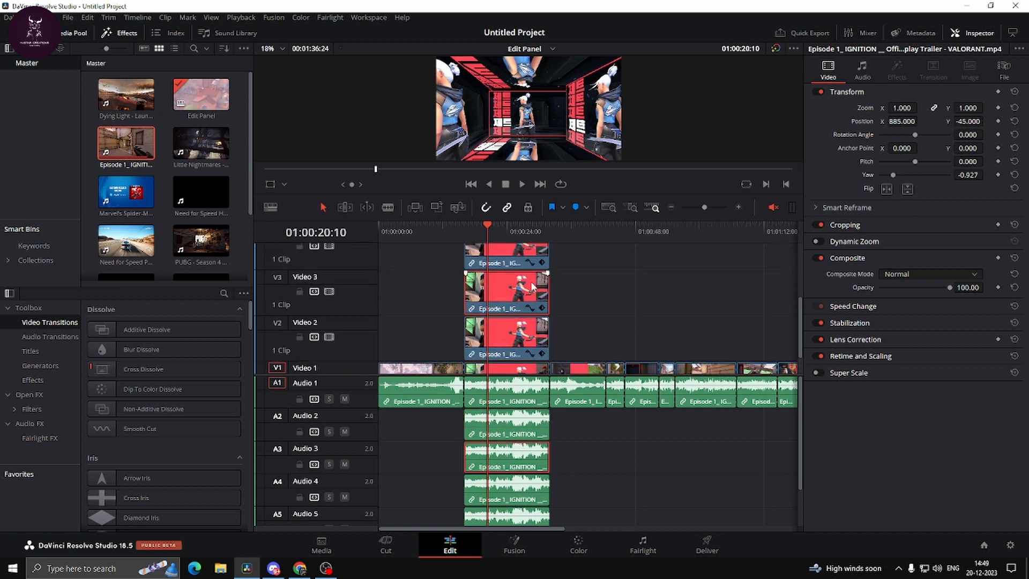
click(332, 291)
click(332, 290)
click(332, 290)
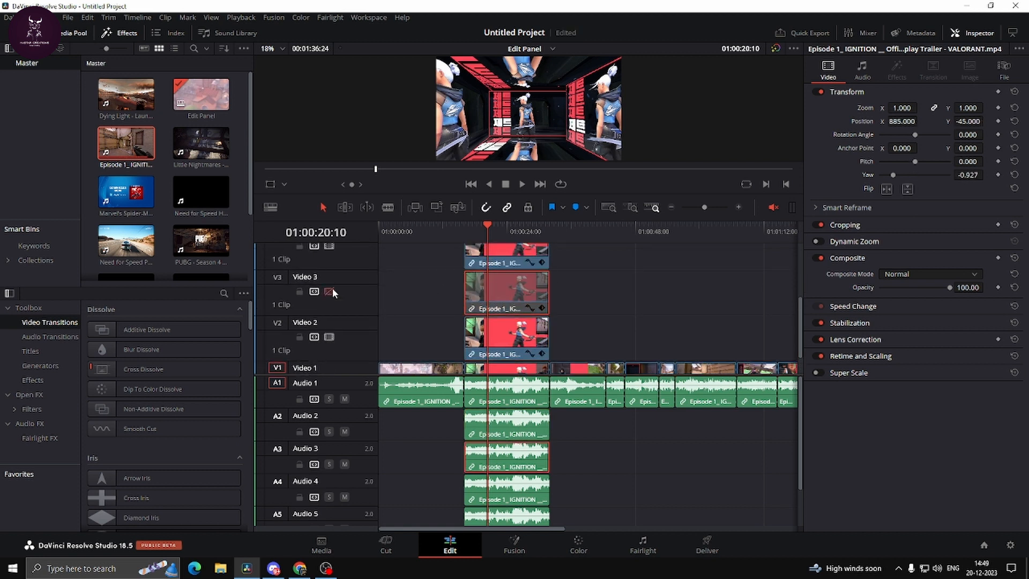
Toggle the Video 4 track's visibility to identify its layer and flip its clip horizontally.
scroll(345, 306, up, 1)
click(329, 266)
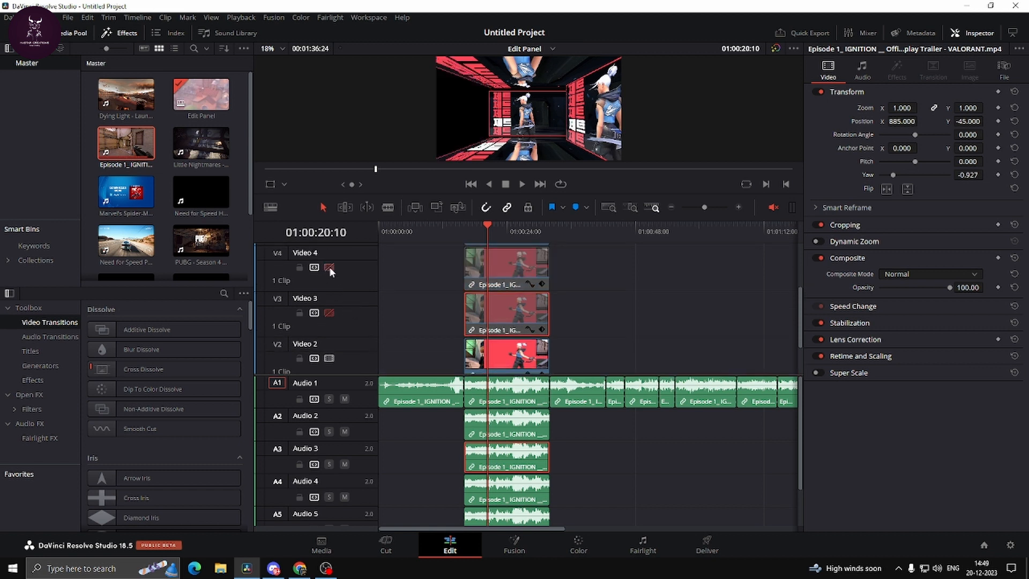
click(329, 266)
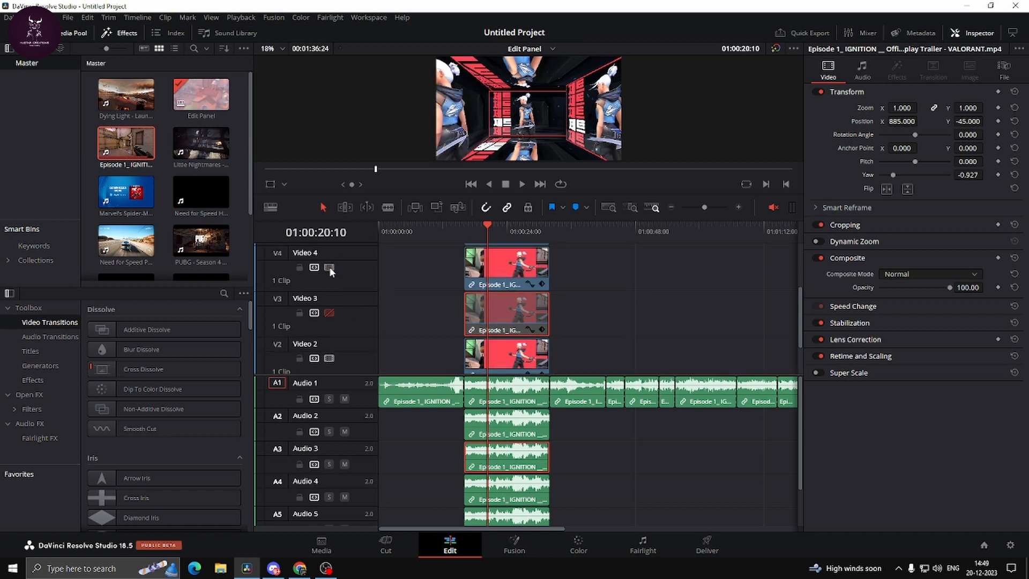
click(515, 268)
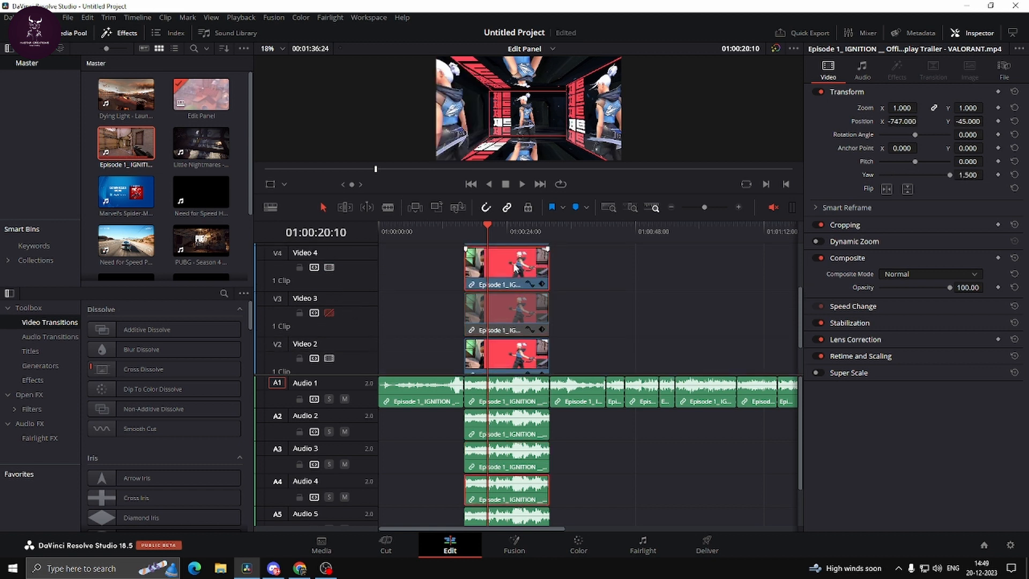
click(887, 189)
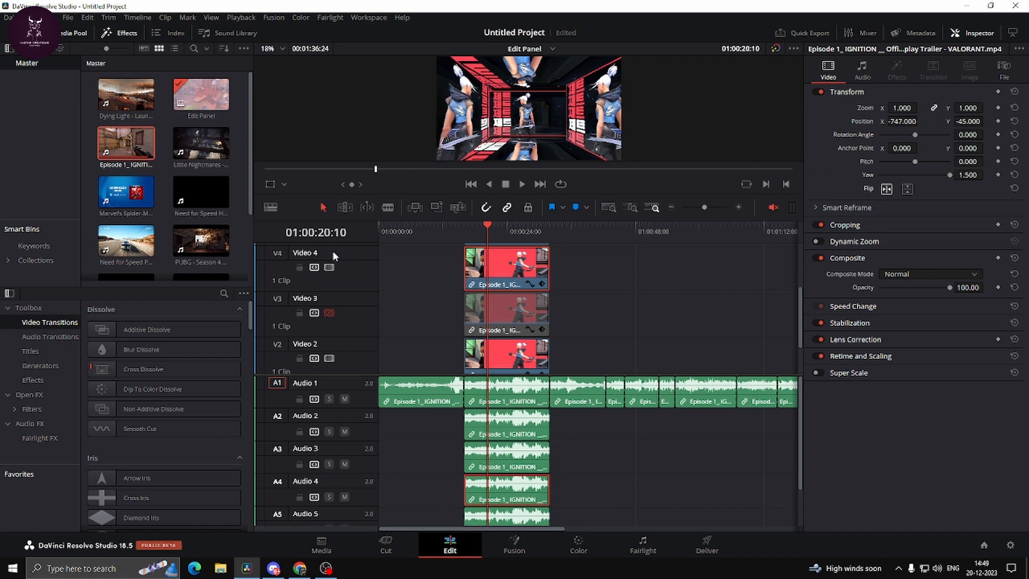
Select the Video 5 clip and switch its track off and on to check which layer it shows.
scroll(317, 313, up, 2)
click(523, 258)
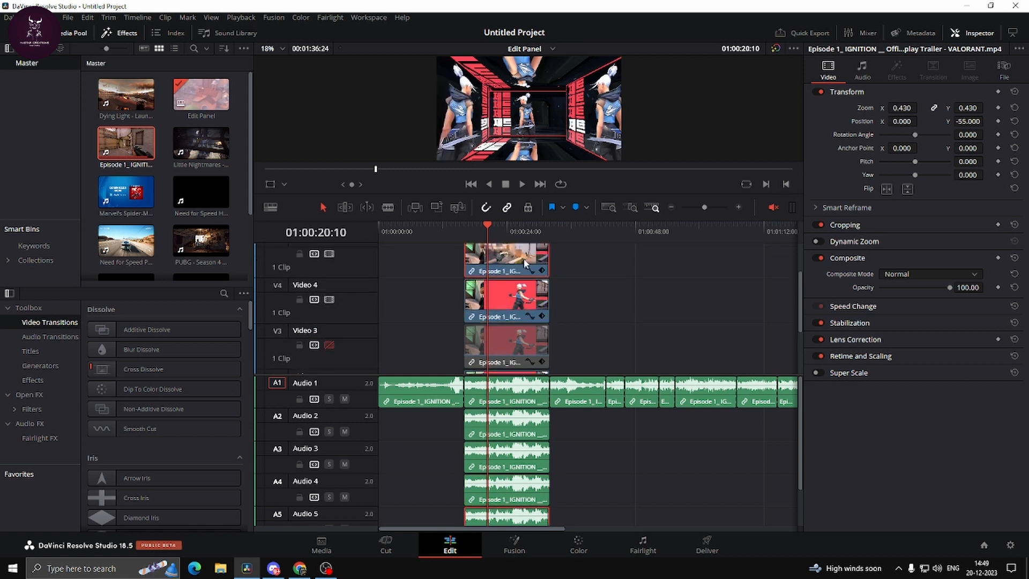
click(329, 254)
click(330, 253)
Check the Video 6 track's layer by toggling its visibility, and try flipping its clip horizontally.
scroll(359, 295, up, 3)
click(329, 261)
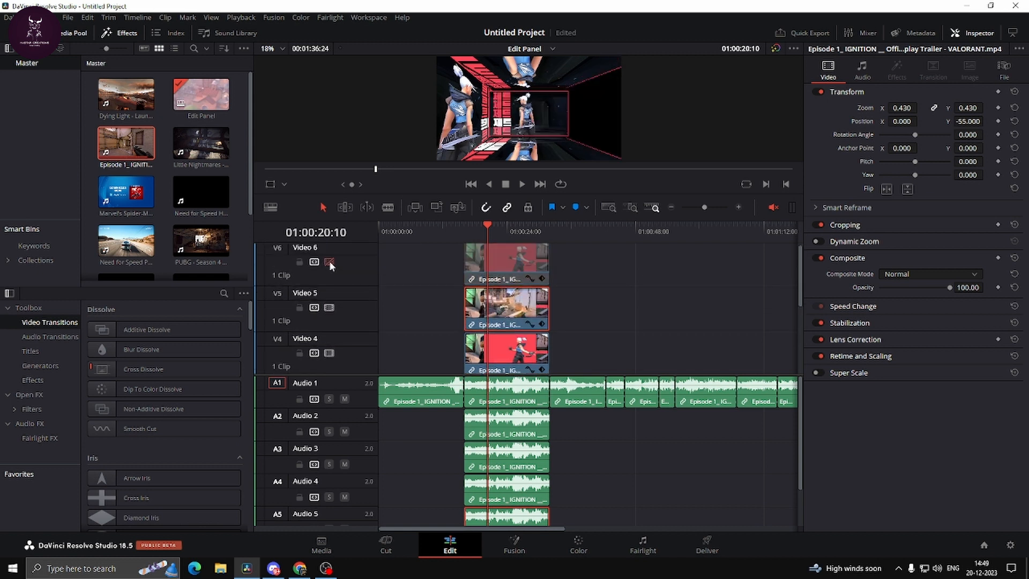
click(329, 261)
click(507, 263)
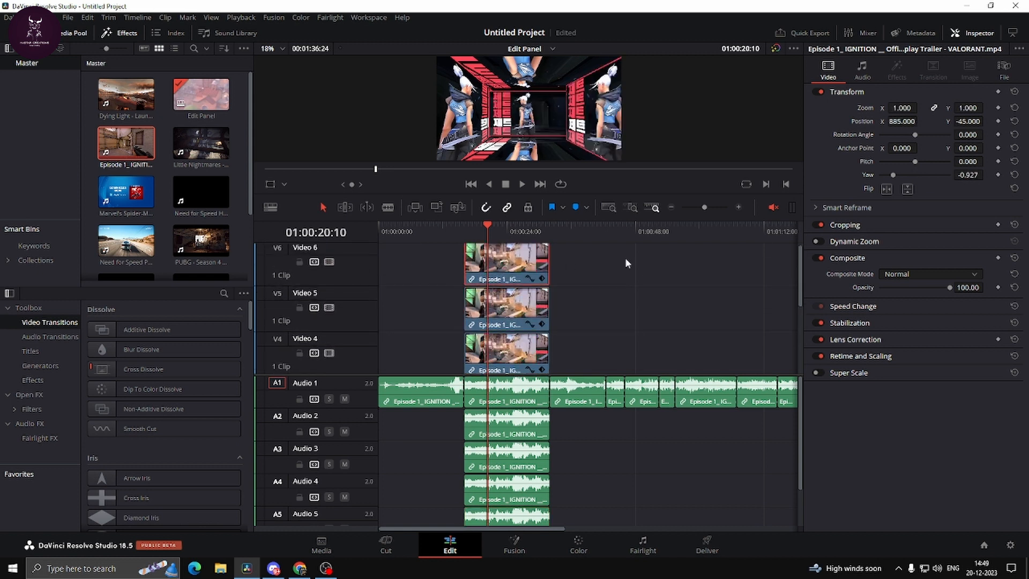
click(887, 189)
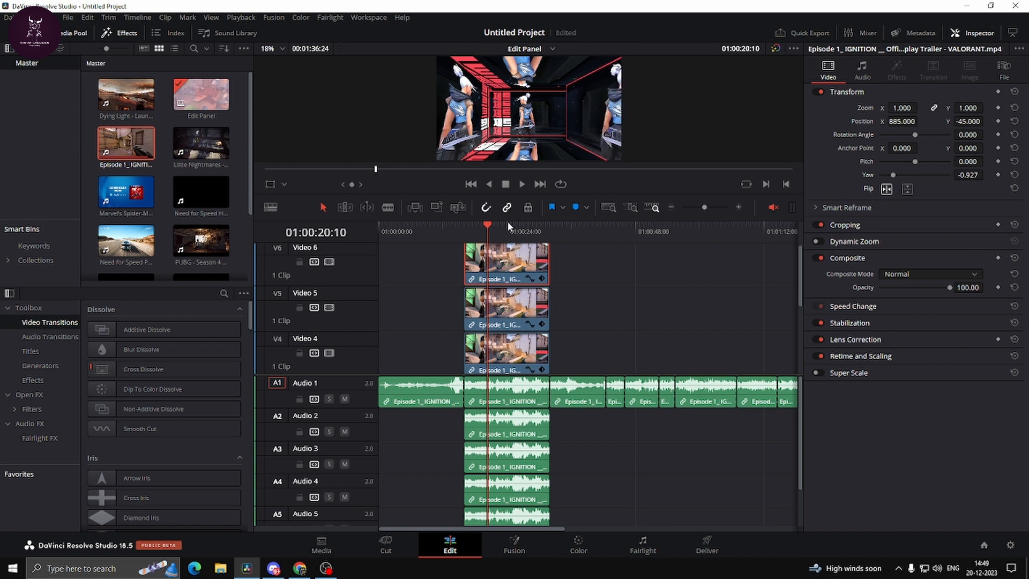
click(889, 189)
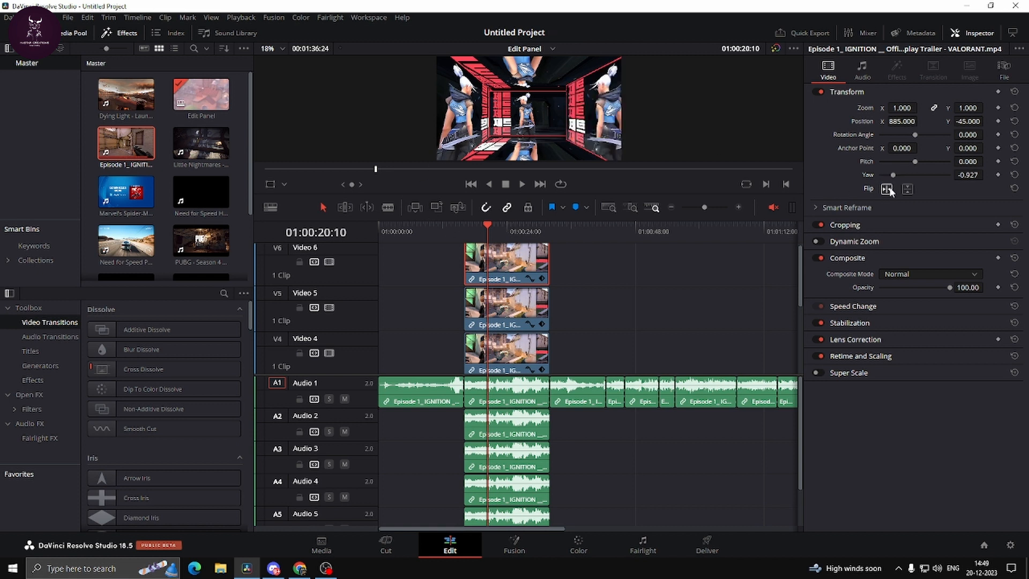
Play back the composite from the start of the stacked clips.
click(463, 230)
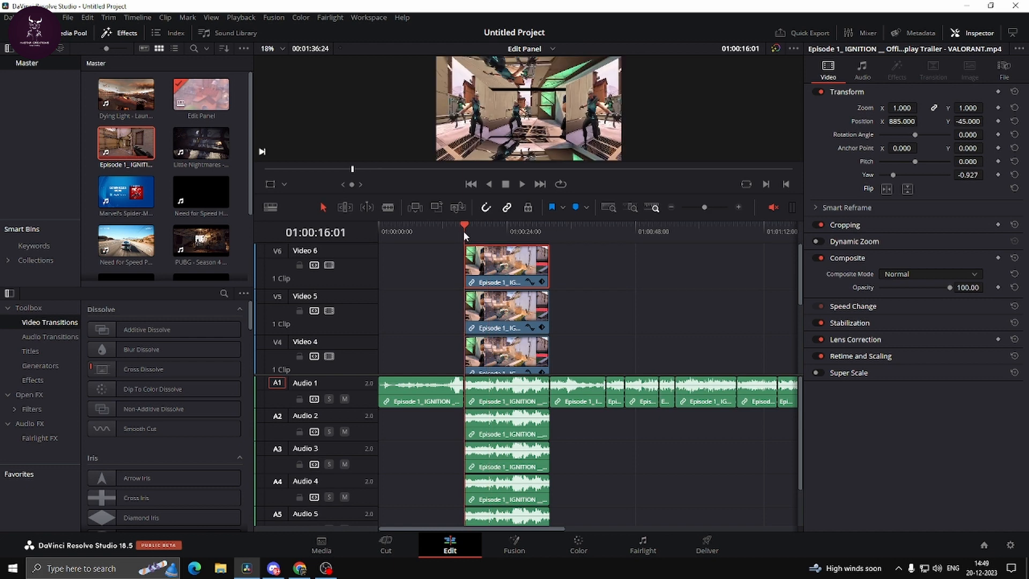
key(space)
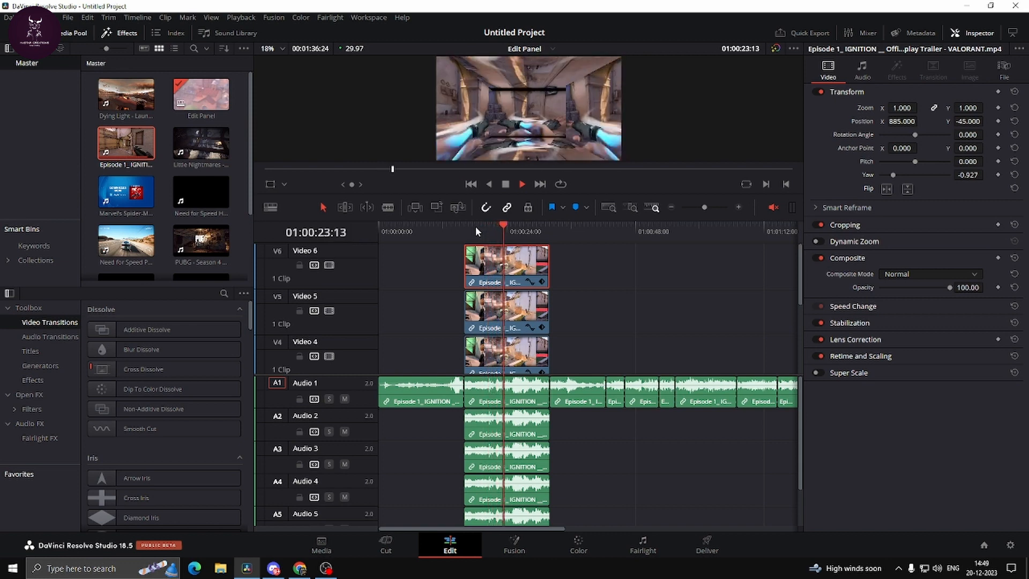
key(space)
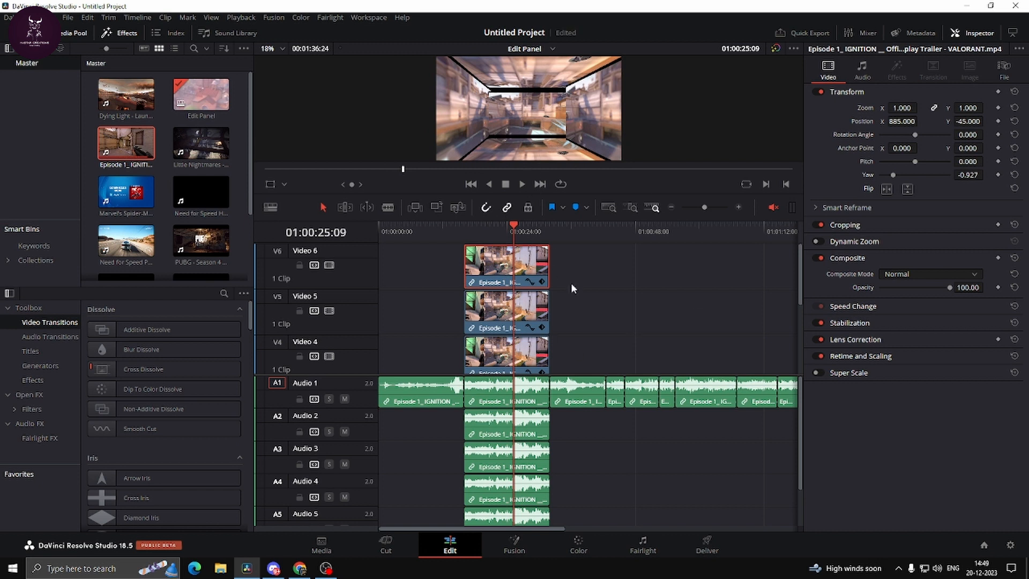
Try zoom 1.420, X position 953.000, rotation 222.600, anchor X 398.000, pitch and yaw 1.500, and both flips on the Video 6 clip.
scroll(604, 330, down, 4)
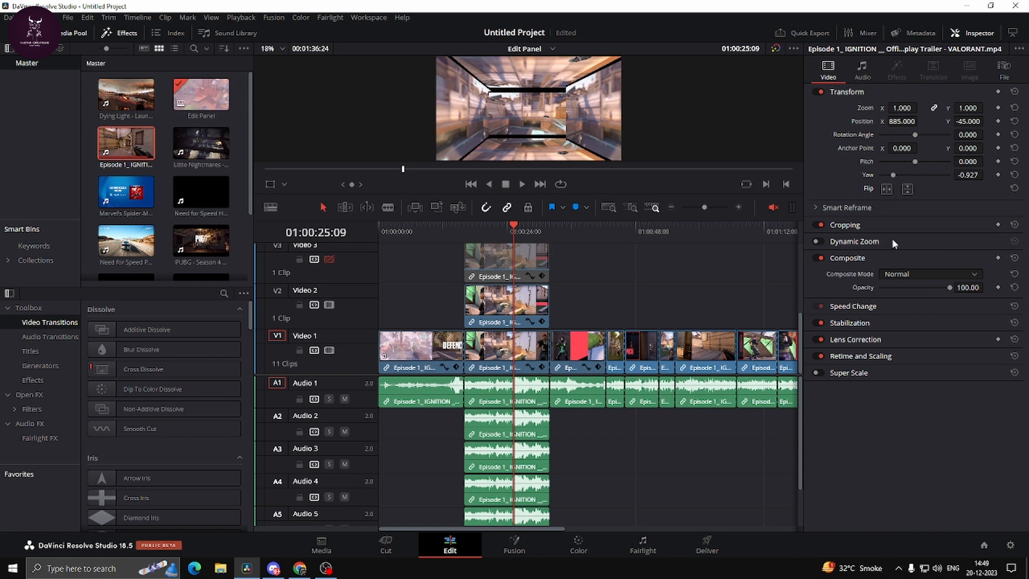
drag(902, 107, 957, 164)
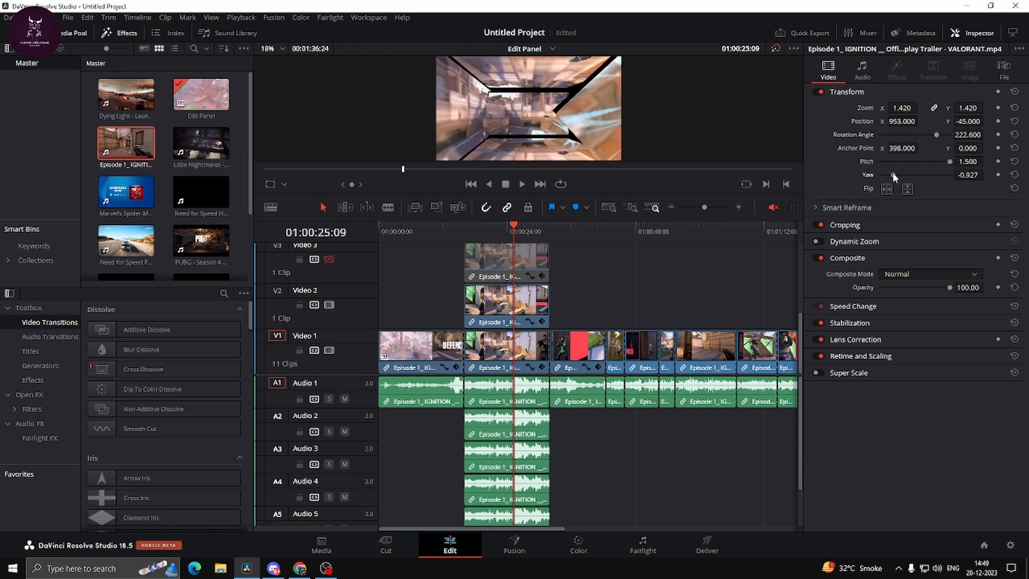
drag(893, 175, 957, 185)
click(889, 192)
click(911, 190)
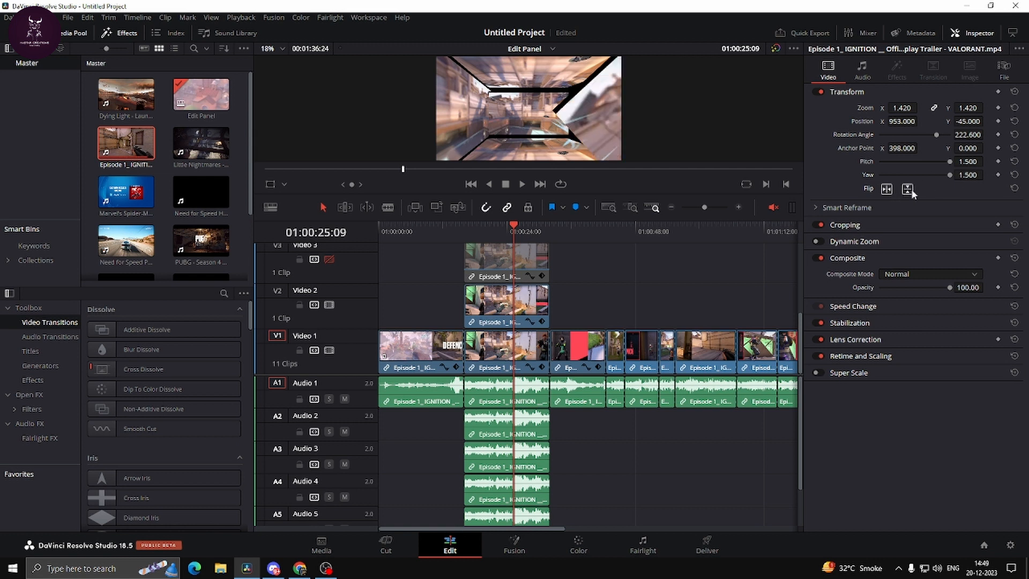
Reset all Transform settings of the Video 6 clip and select the duplicated clips stacked above Video 1.
click(1014, 91)
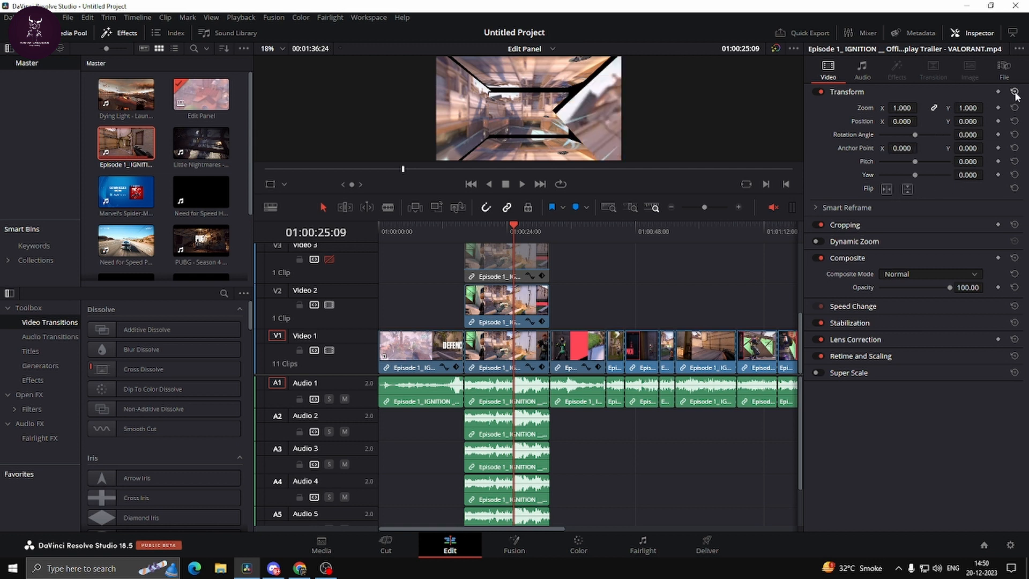
click(518, 385)
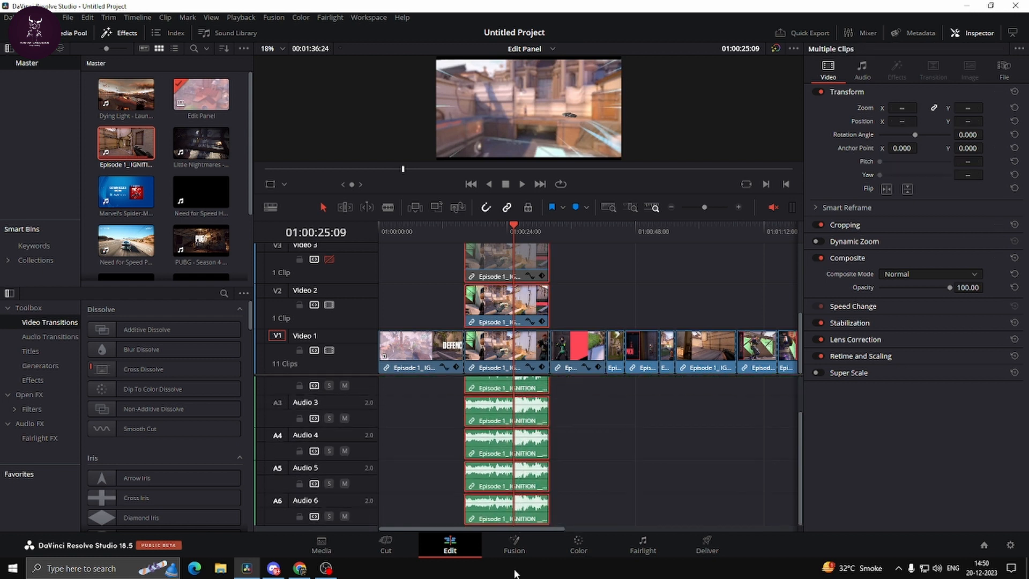
Delete the selected stack of clips and reset all Transform settings of the first clip on Video 1.
key(Delete)
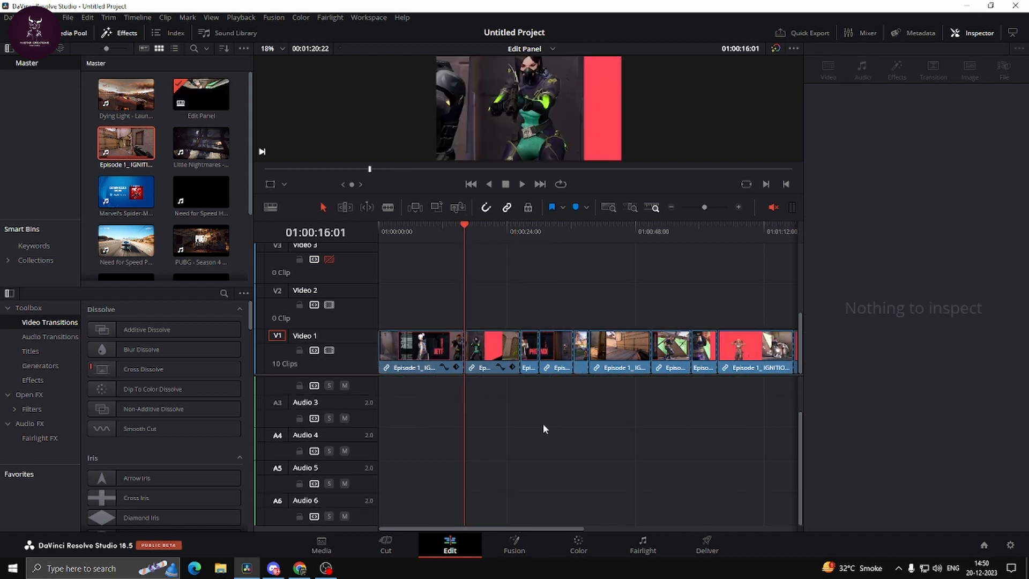
scroll(538, 420, up, 3)
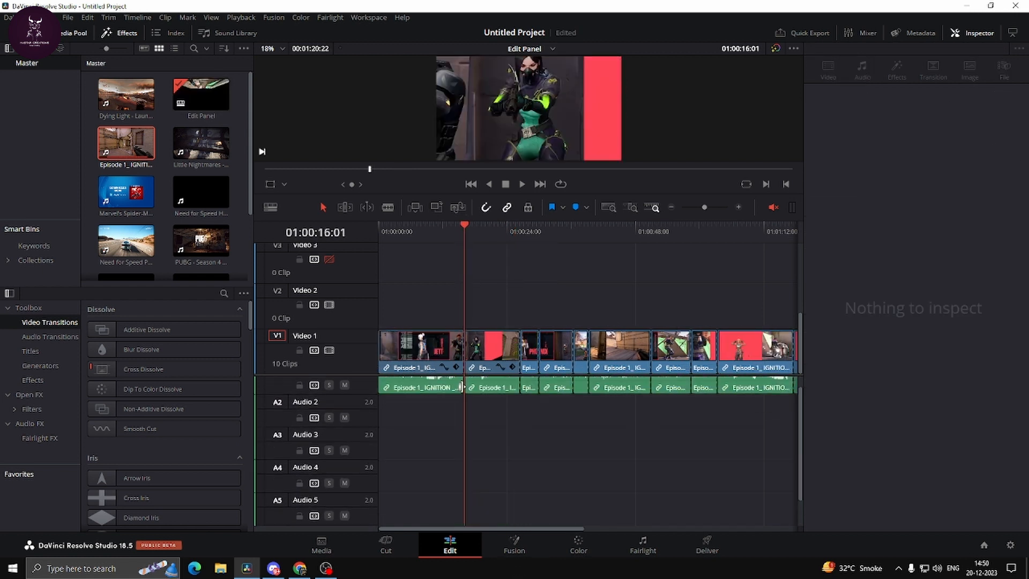
click(410, 231)
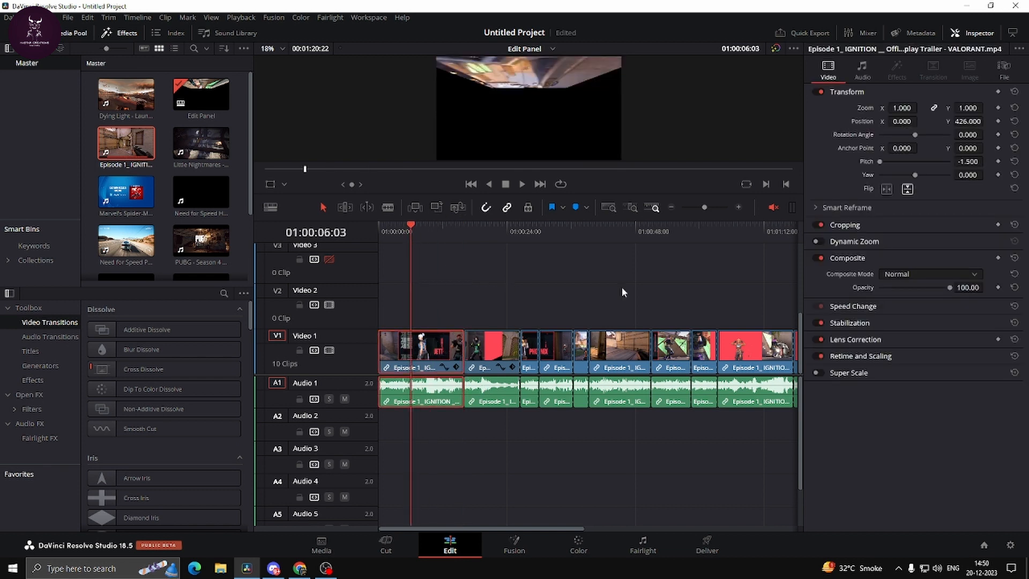
click(1014, 91)
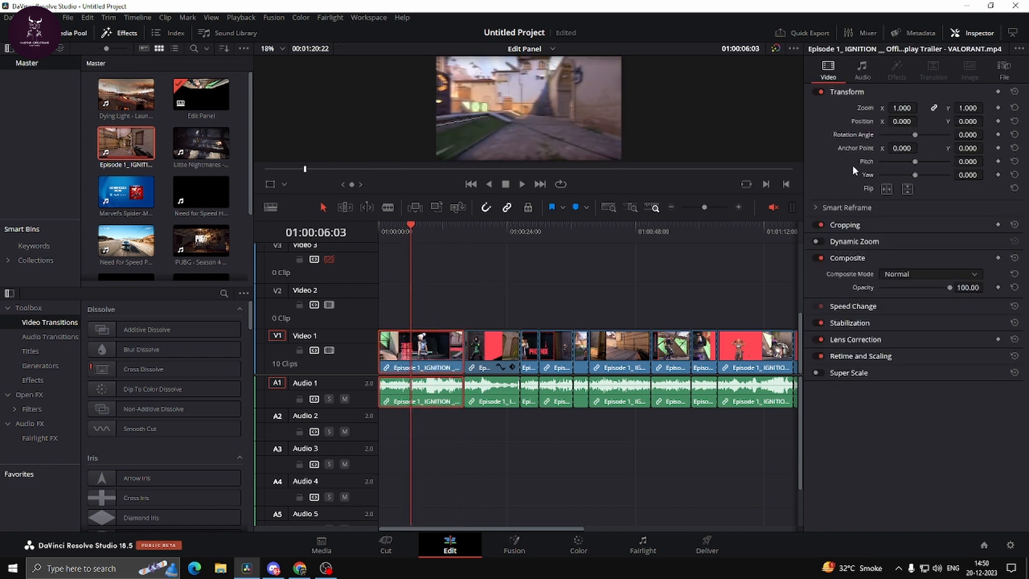
Set the first clip's Smart Reframe object of interest to Reference Point and show its reference box in an enlarged viewer.
click(600, 249)
click(434, 364)
click(815, 207)
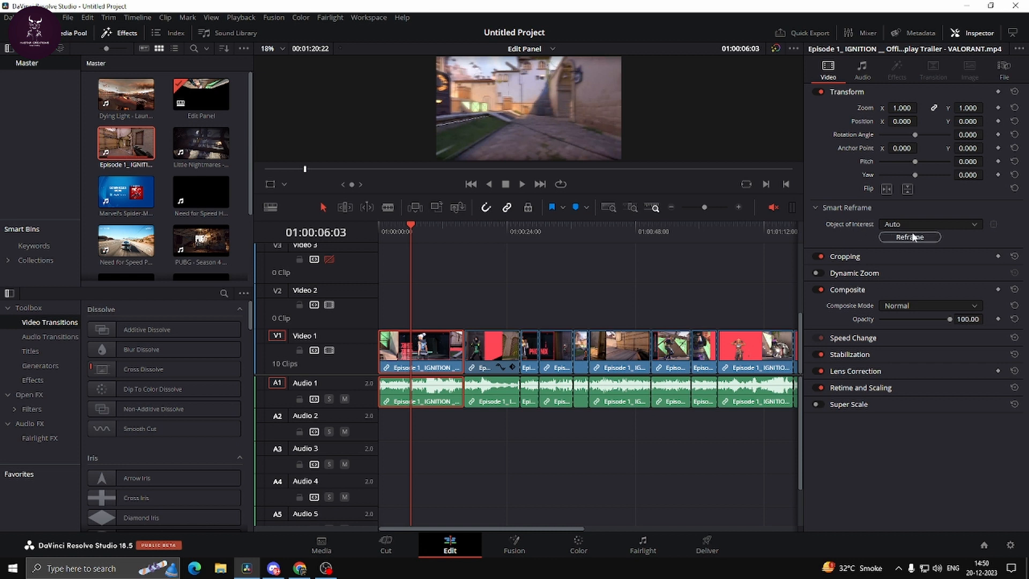
click(925, 221)
click(940, 250)
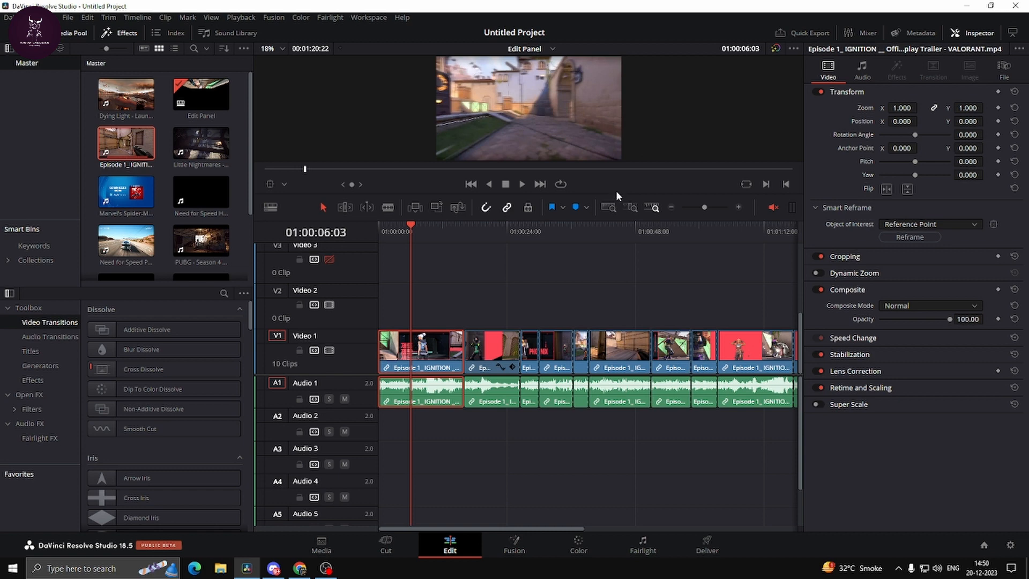
drag(607, 192, 600, 248)
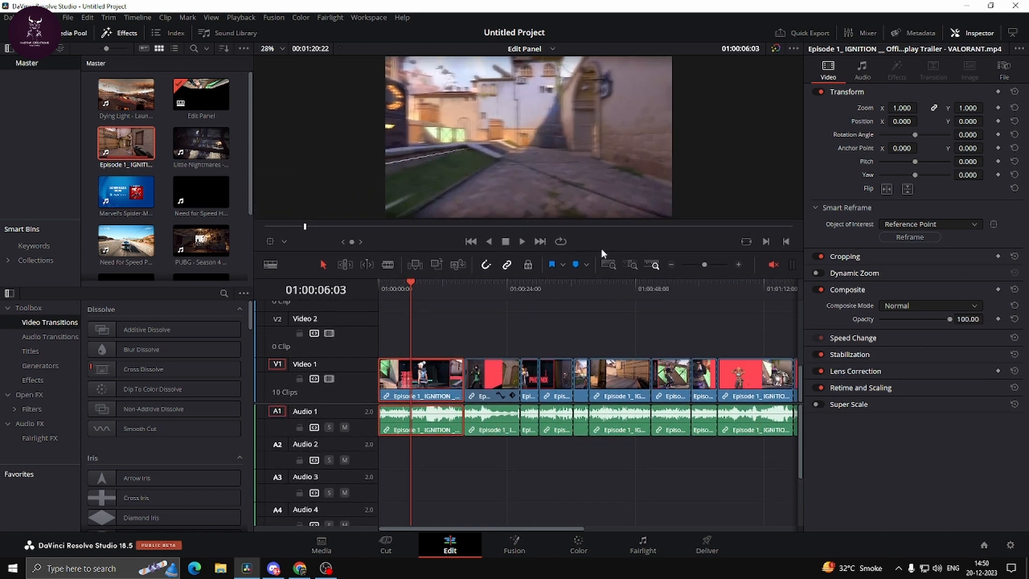
click(270, 242)
Advance the clip to 01:00:06:25, widen the reference box around the glowing rings, and try reframing the clip.
scroll(648, 154, up, 2)
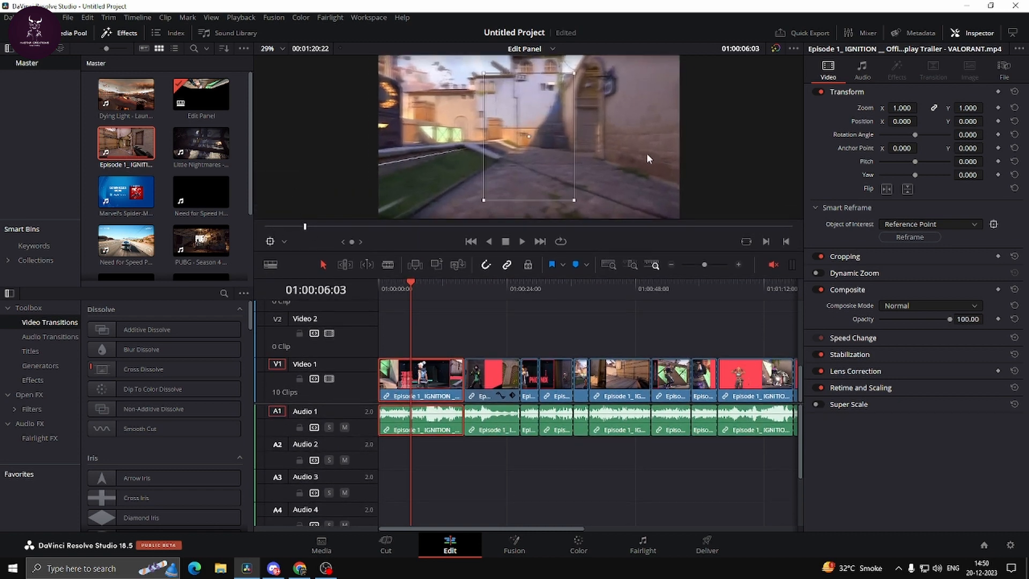
scroll(648, 154, down, 8)
scroll(647, 153, up, 4)
key(space)
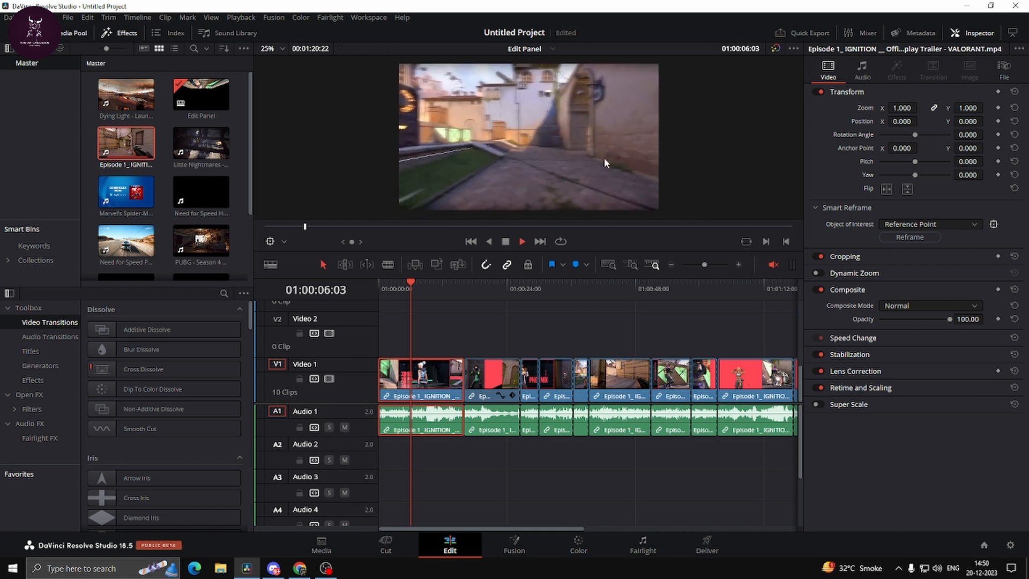
key(space)
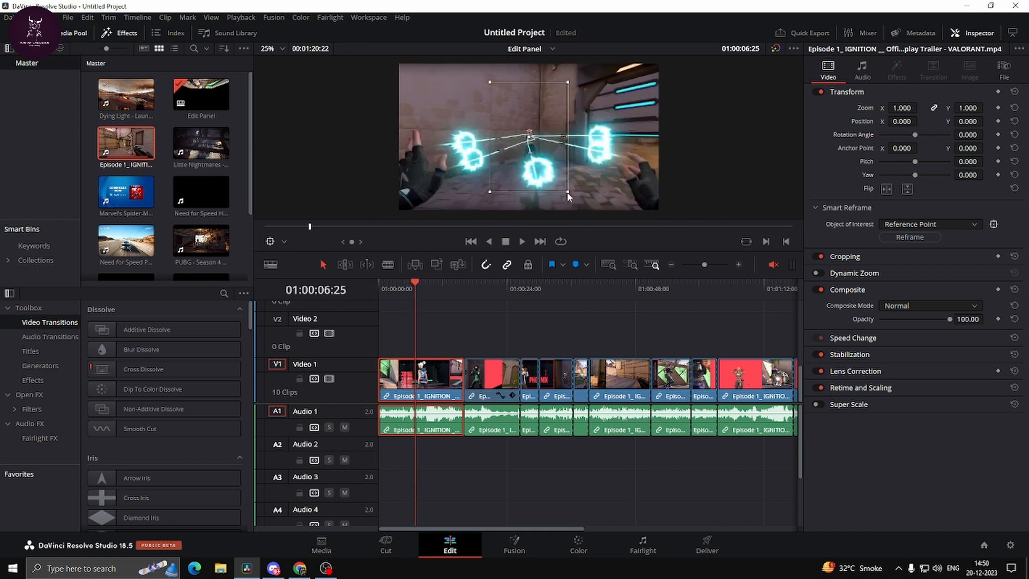
drag(569, 196, 589, 178)
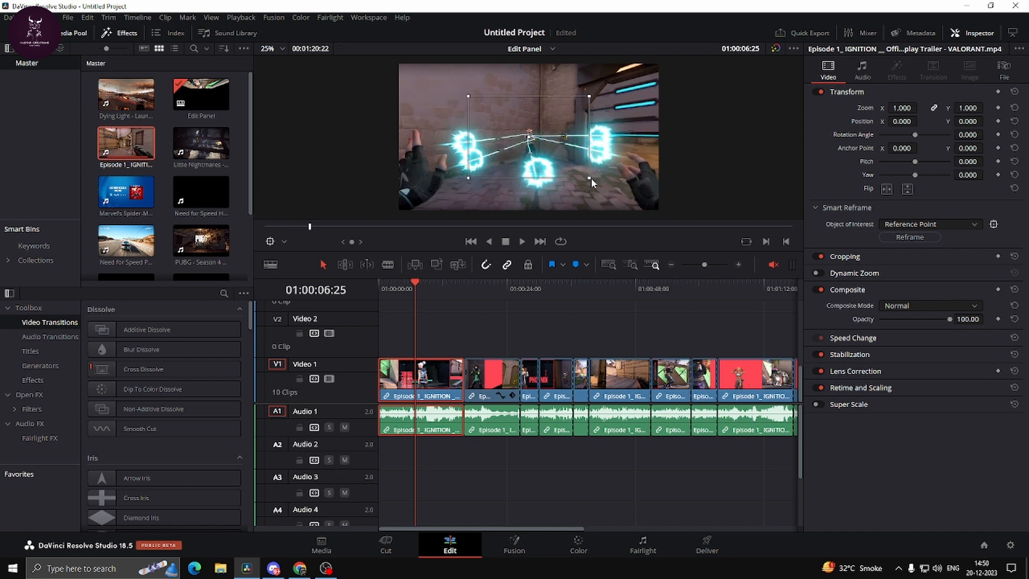
click(922, 236)
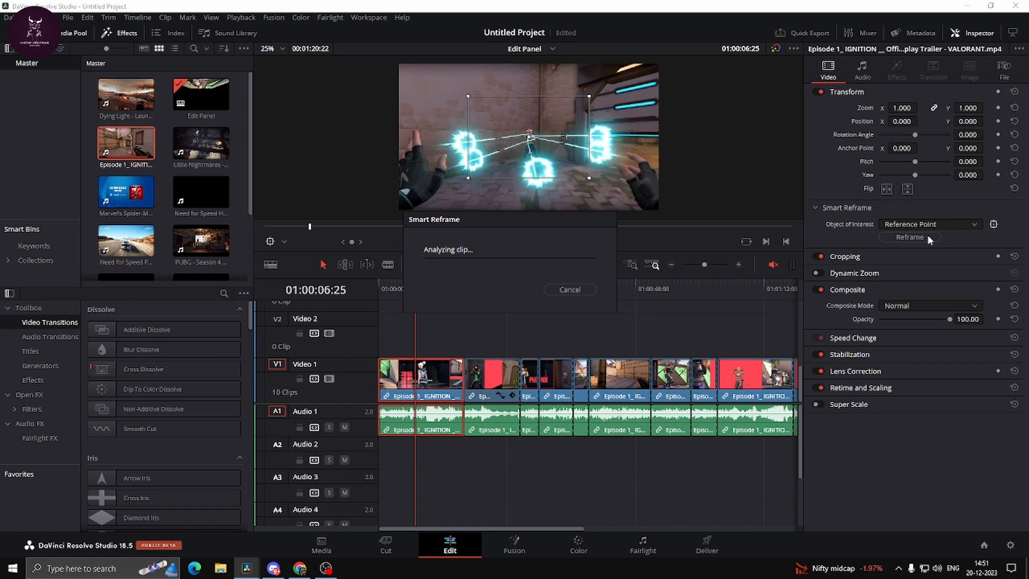
click(563, 290)
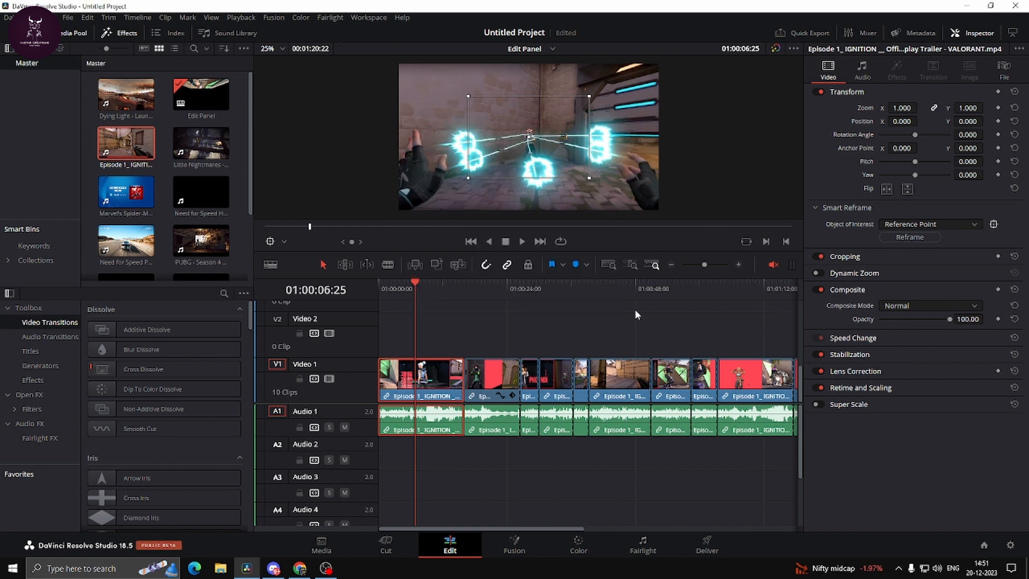
Set the Smart Reframe object of interest back to Auto and expand the clip's Cropping settings.
click(966, 224)
click(909, 238)
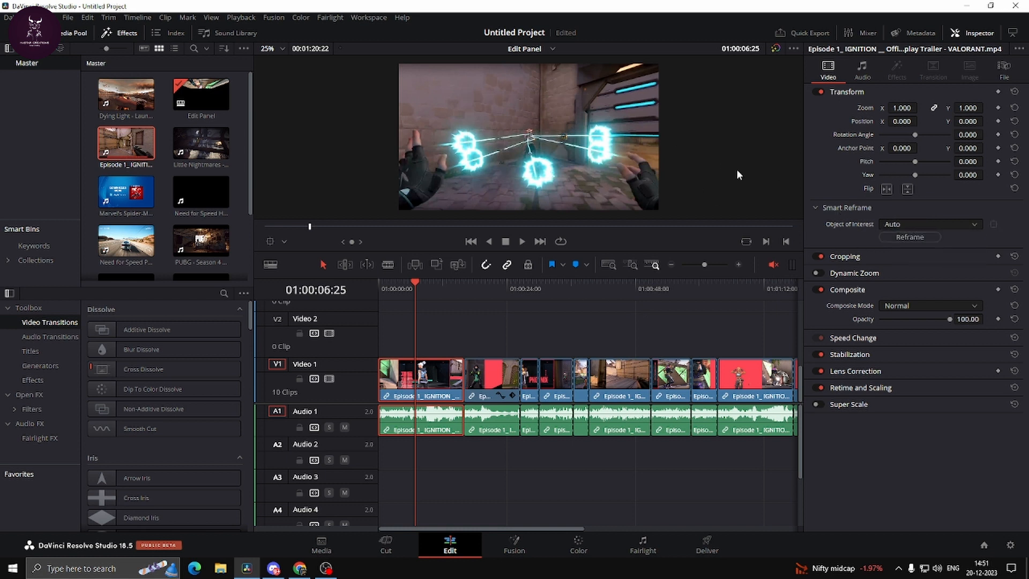
click(815, 206)
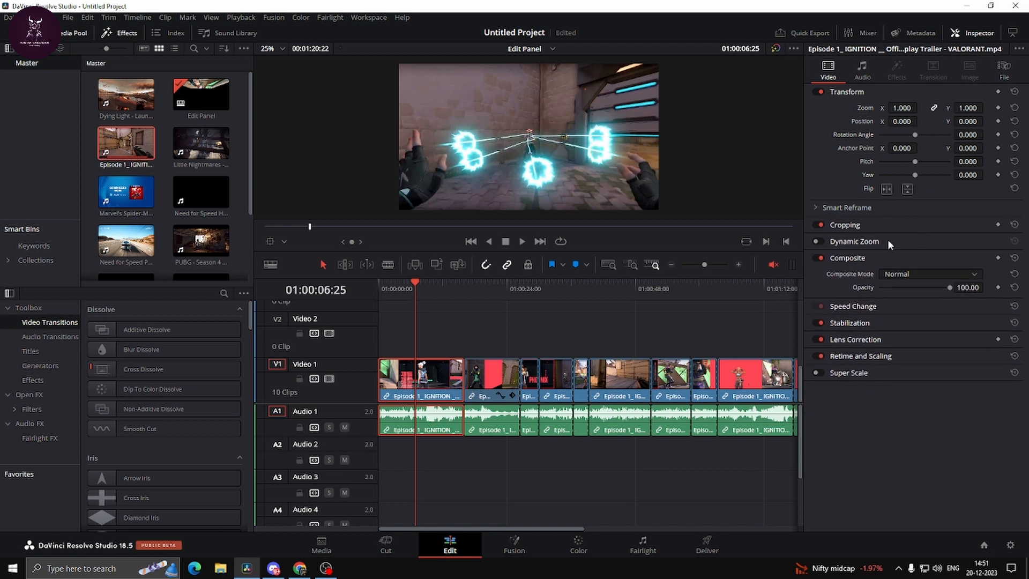
click(881, 225)
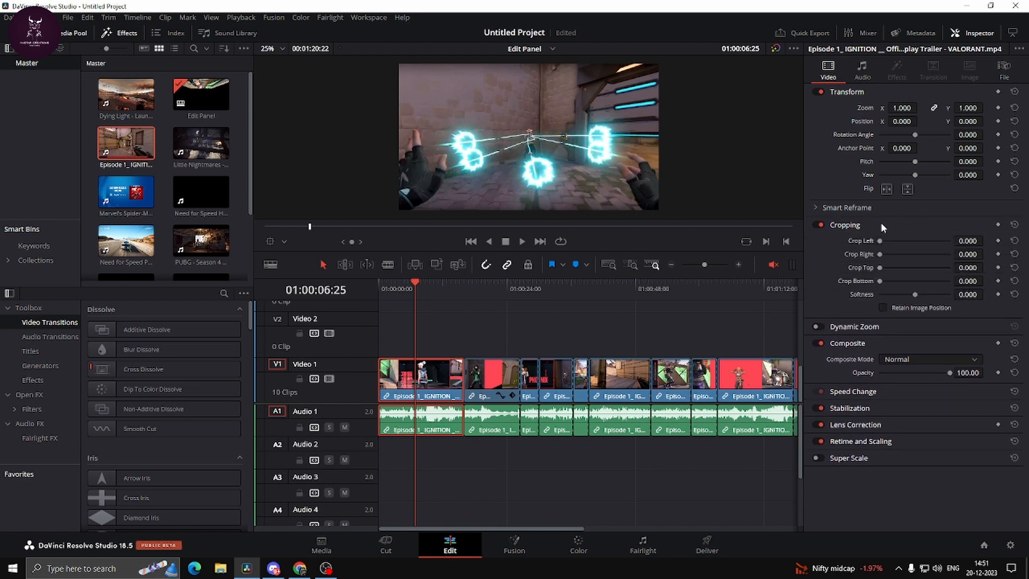
scroll(719, 134, down, 1)
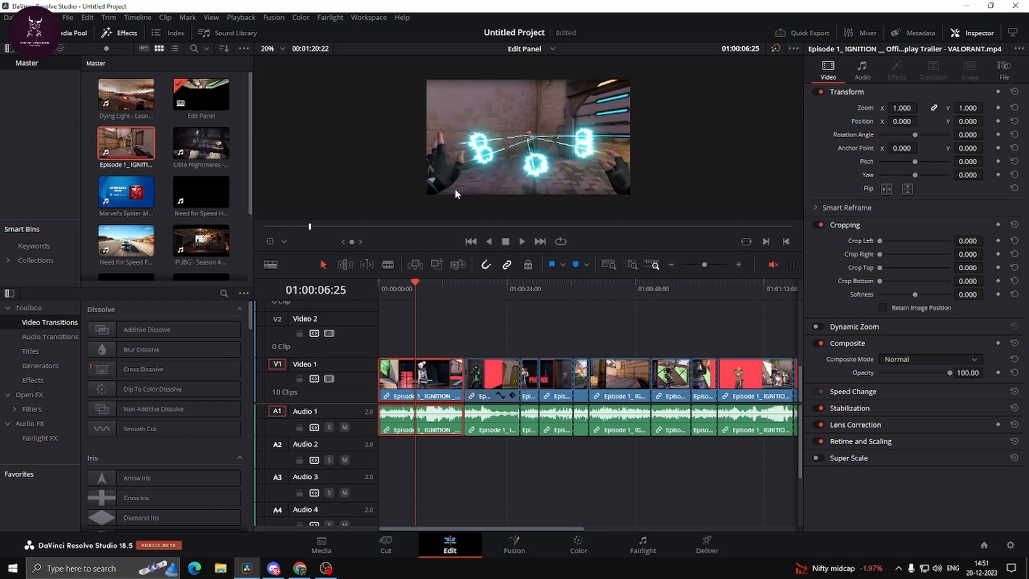
Place a Solid Color generator on Video 2 at the timeline start, above the first clip, and select it.
click(478, 346)
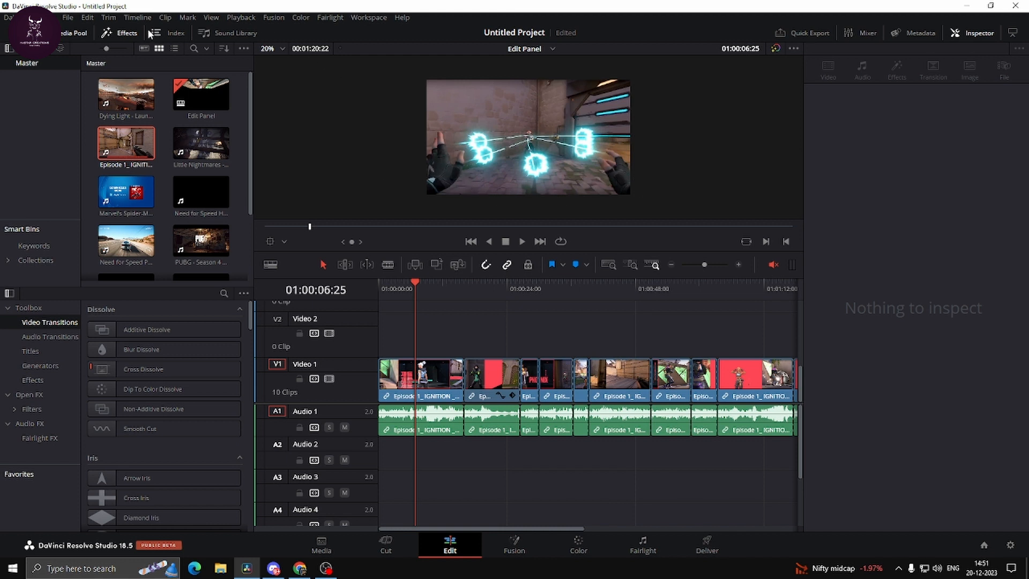
click(123, 37)
click(122, 37)
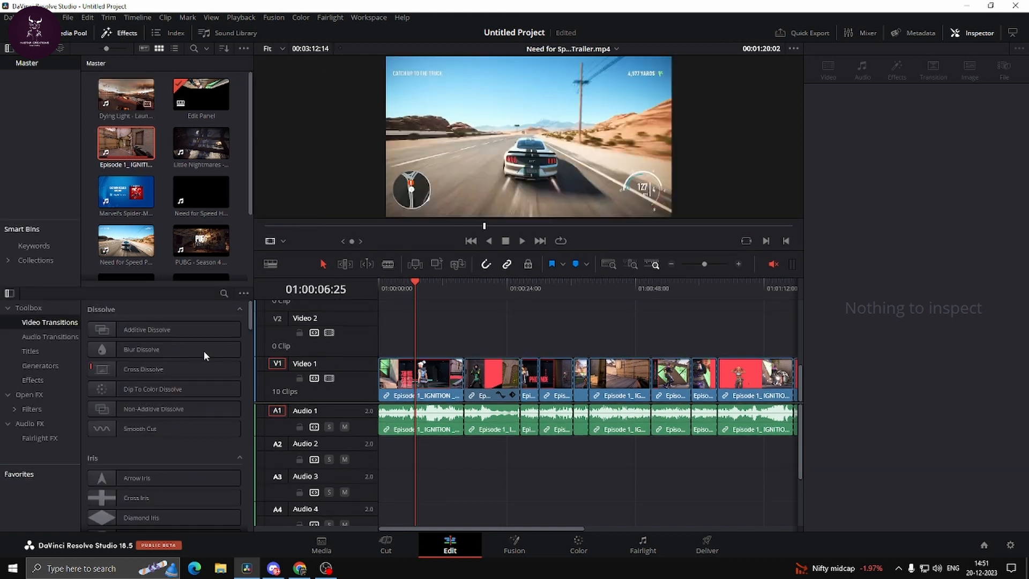
click(56, 350)
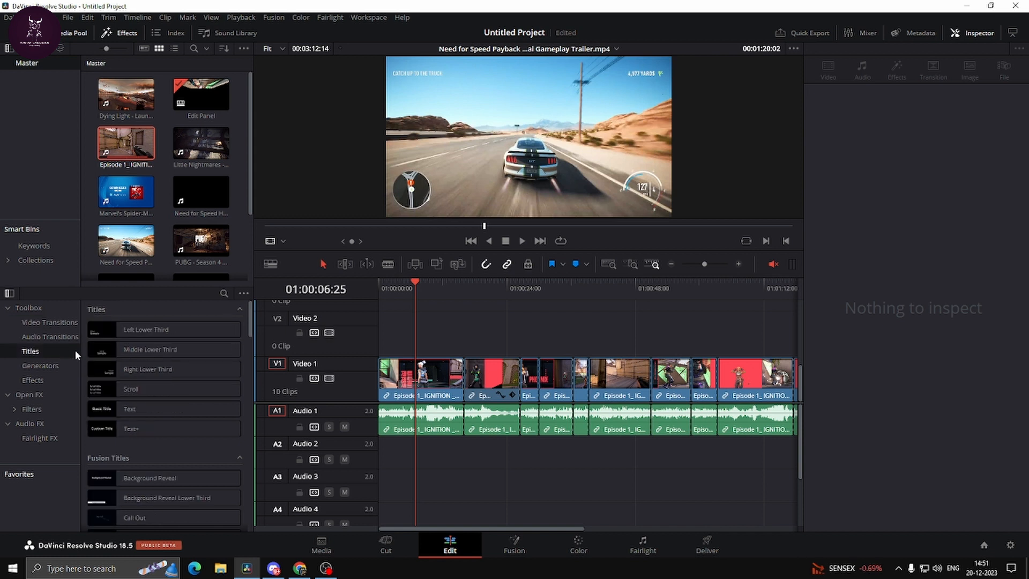
click(62, 363)
scroll(155, 424, down, 3)
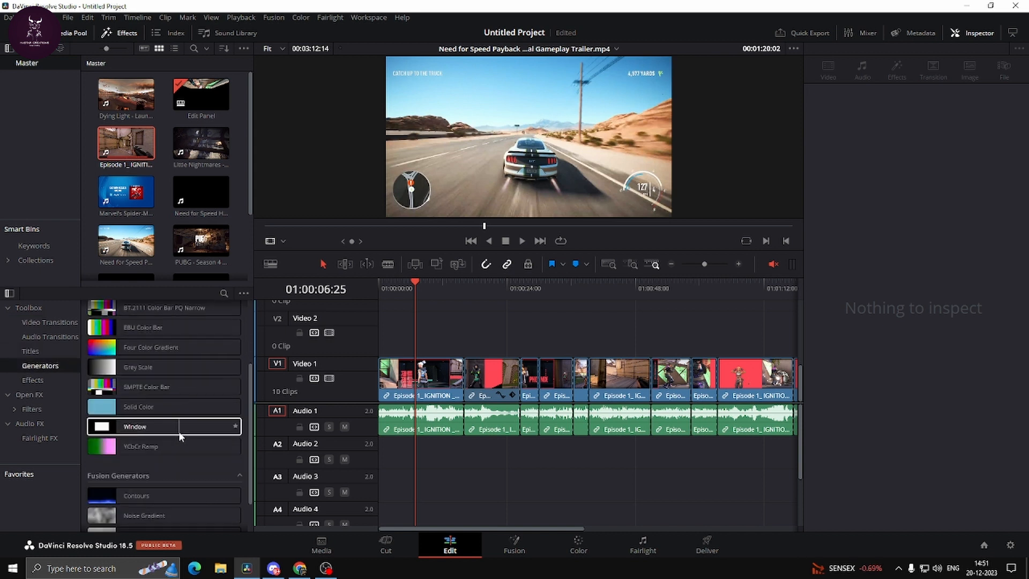
click(150, 409)
drag(143, 407, 379, 332)
key(Home)
click(419, 334)
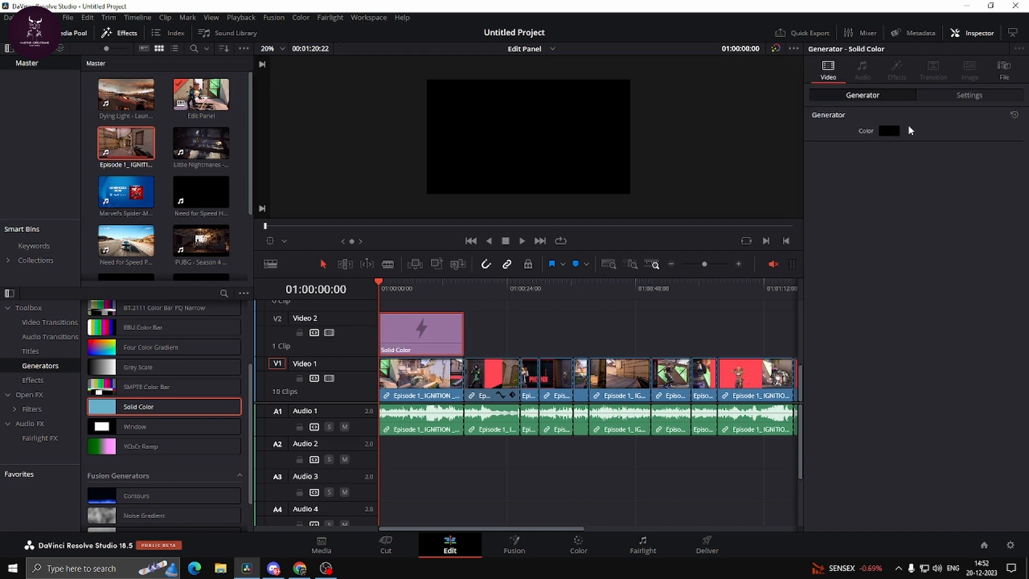
Shape the Solid Color into a bottom letterbox bar with zoom X 1.020, zoom Y 0.210 and Y position -508.
click(935, 99)
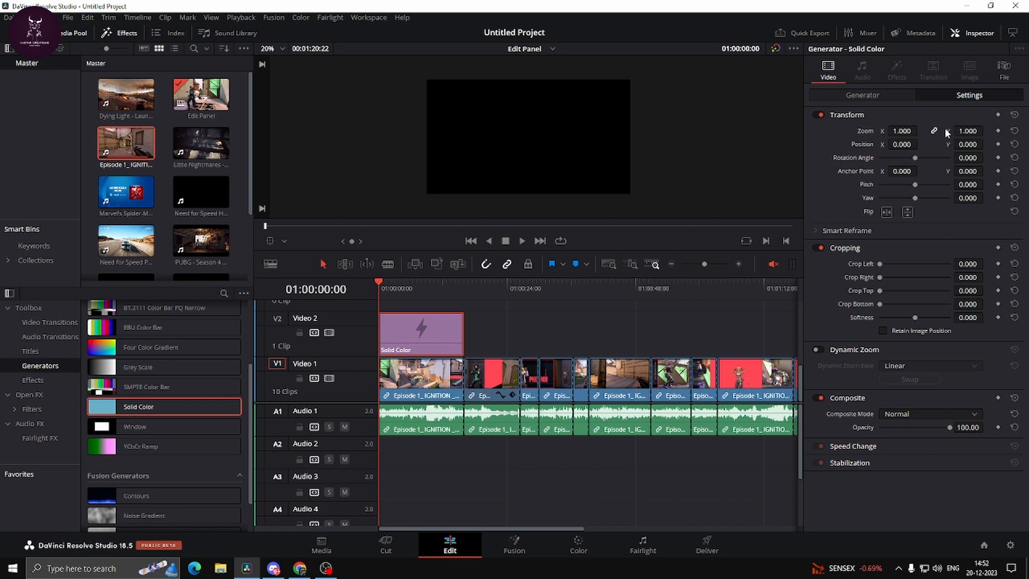
mouse_move(902, 131)
mouse_down()
mouse_move(1028, 144)
mouse_move(901, 144)
mouse_up()
drag(986, 144, 963, 144)
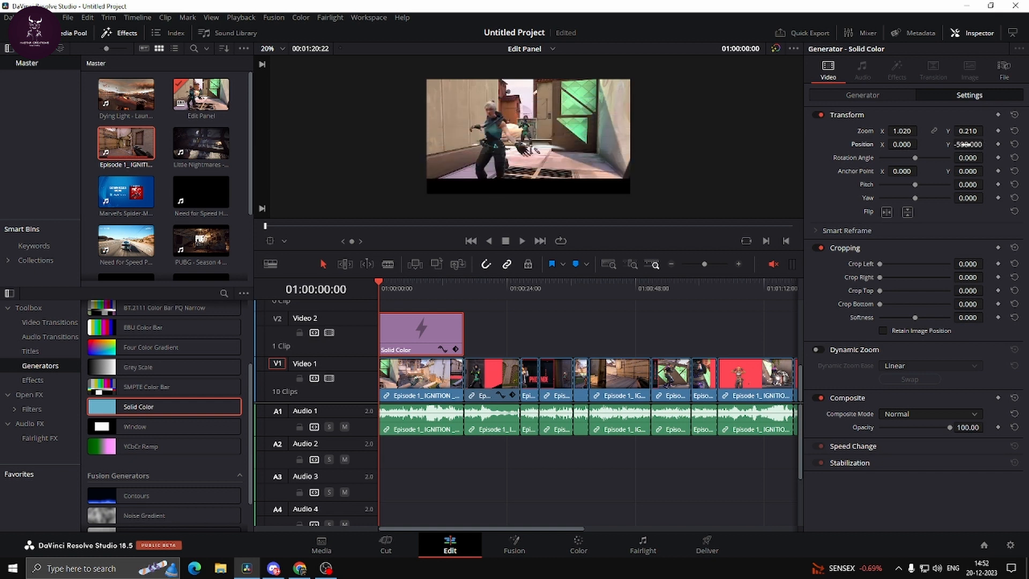
Duplicate the Solid Color bar onto Video 3, directly above the original.
key(ctrl+d)
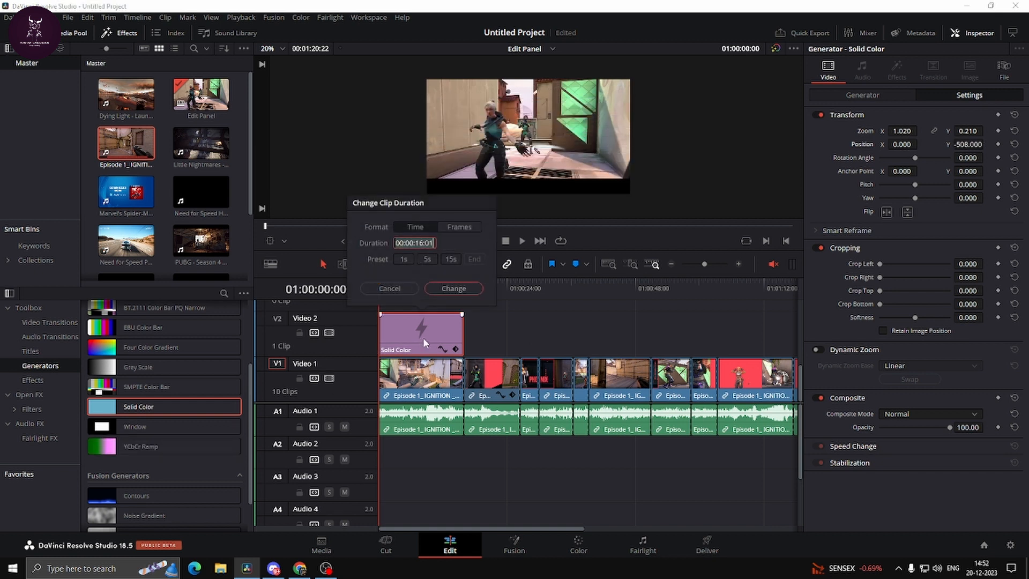
click(397, 293)
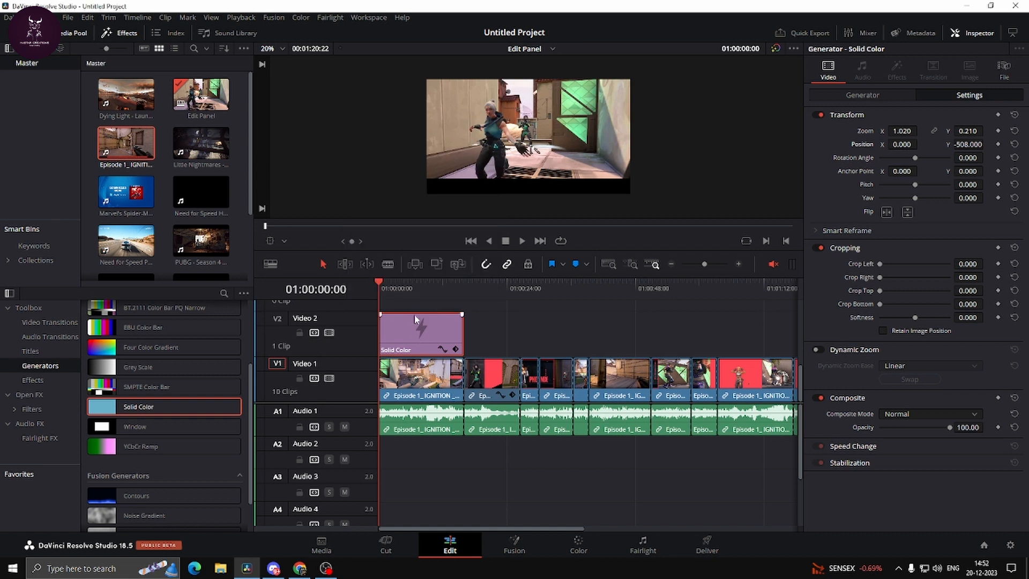
drag(429, 330, 414, 304)
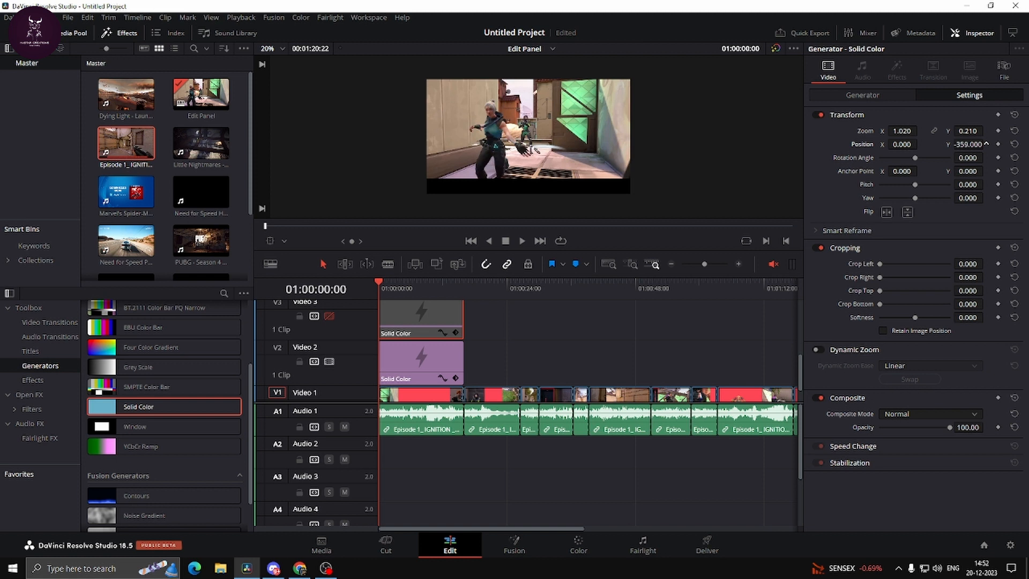
Enable the Video 3 track, set its Solid Color's Y position to 537 as a top letterbox bar, and preview the result.
drag(967, 144, 1007, 144)
click(508, 328)
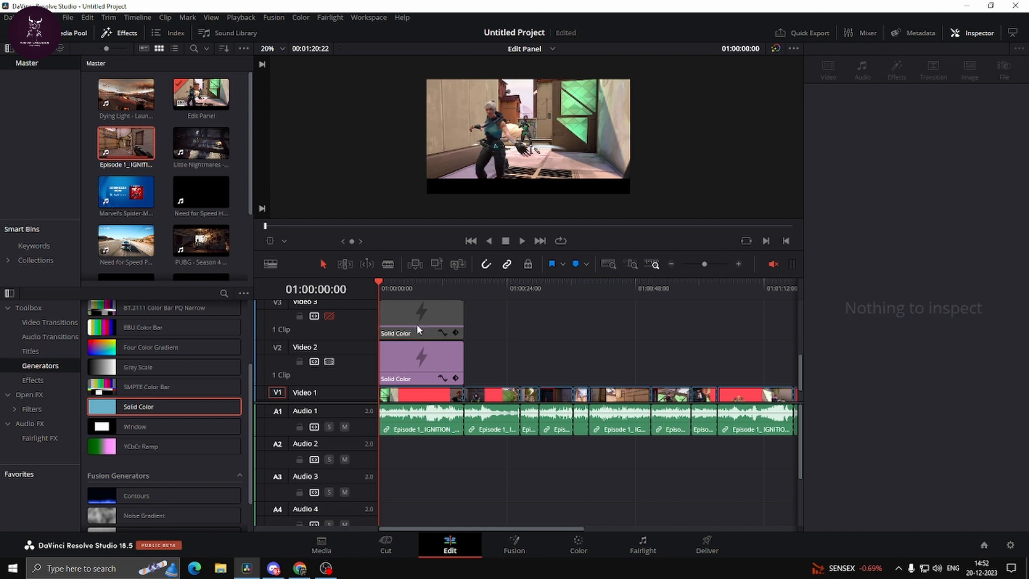
click(418, 326)
scroll(451, 358, up, 2)
scroll(413, 349, down, 1)
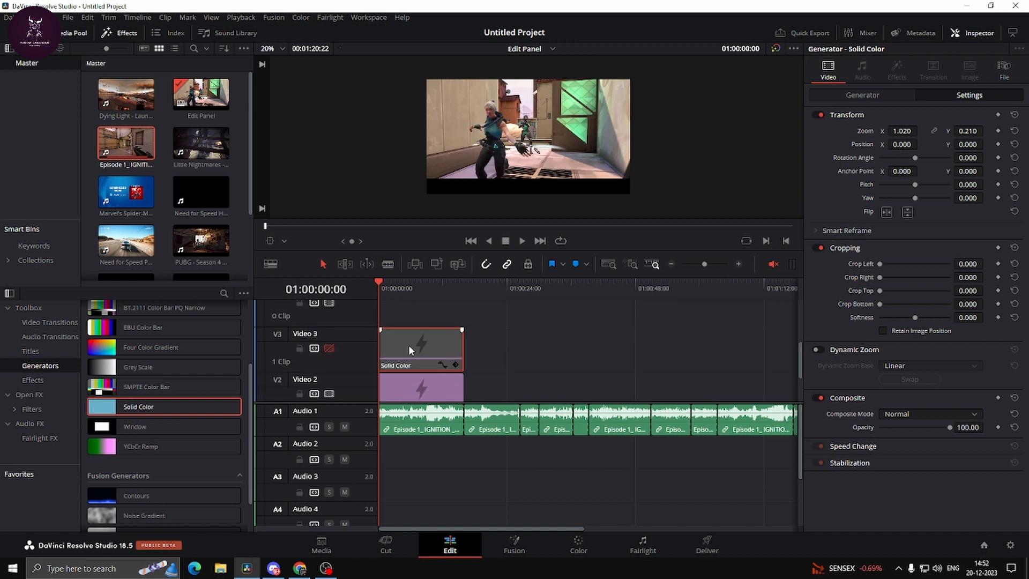
click(329, 348)
mouse_move(978, 141)
mouse_down()
mouse_move(987, 144)
mouse_move(959, 147)
mouse_up()
key(space)
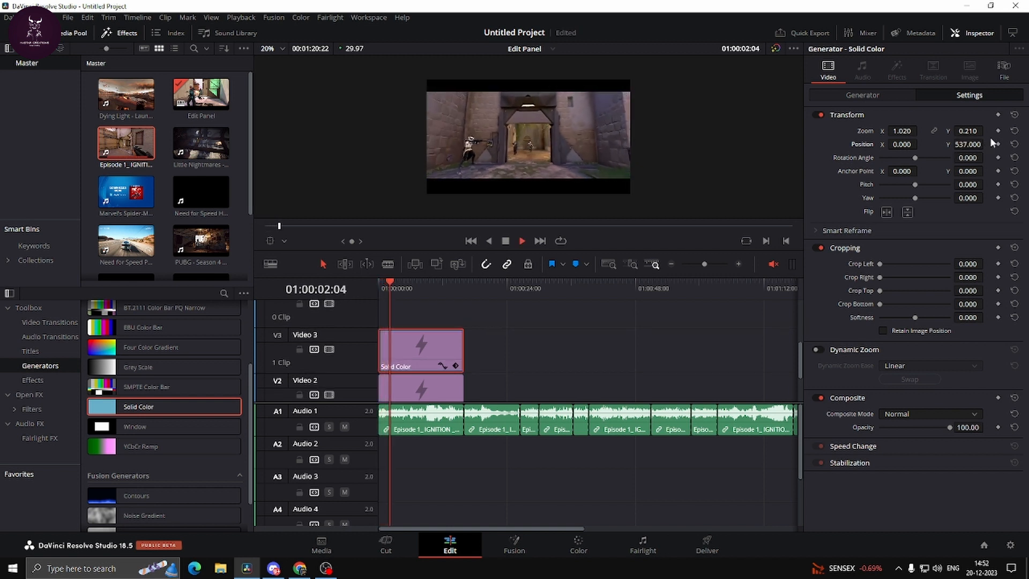
key(space)
Delete both Solid Color bars from Video 2 and Video 3.
drag(510, 346, 407, 379)
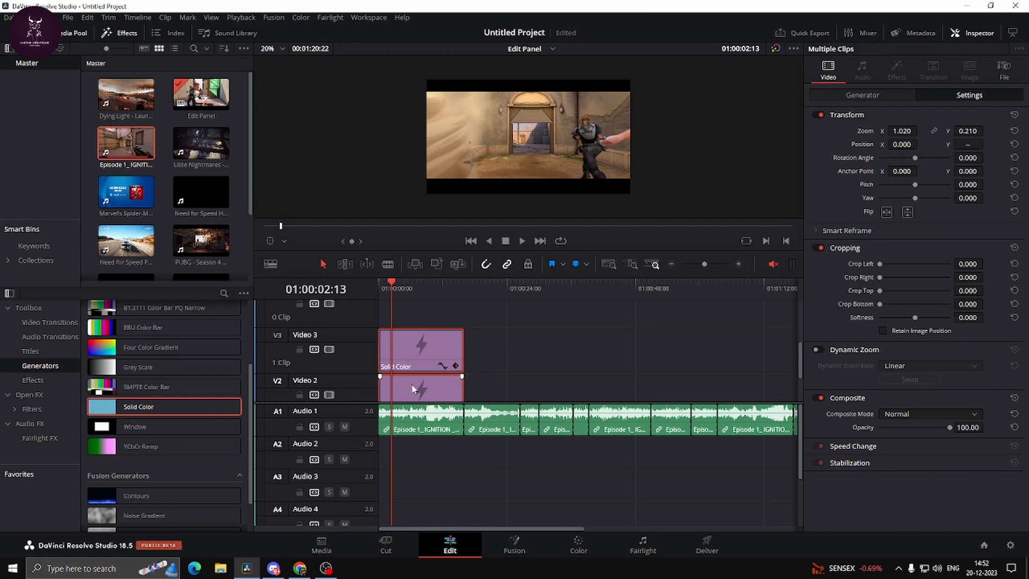
key(Delete)
key(ctrl+z)
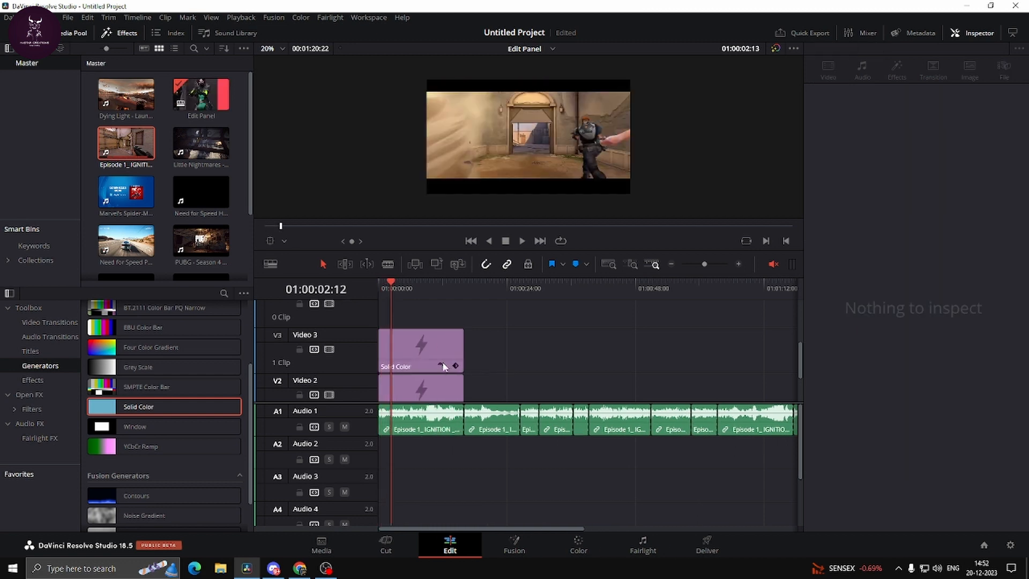
drag(493, 341, 430, 387)
key(BackSpace)
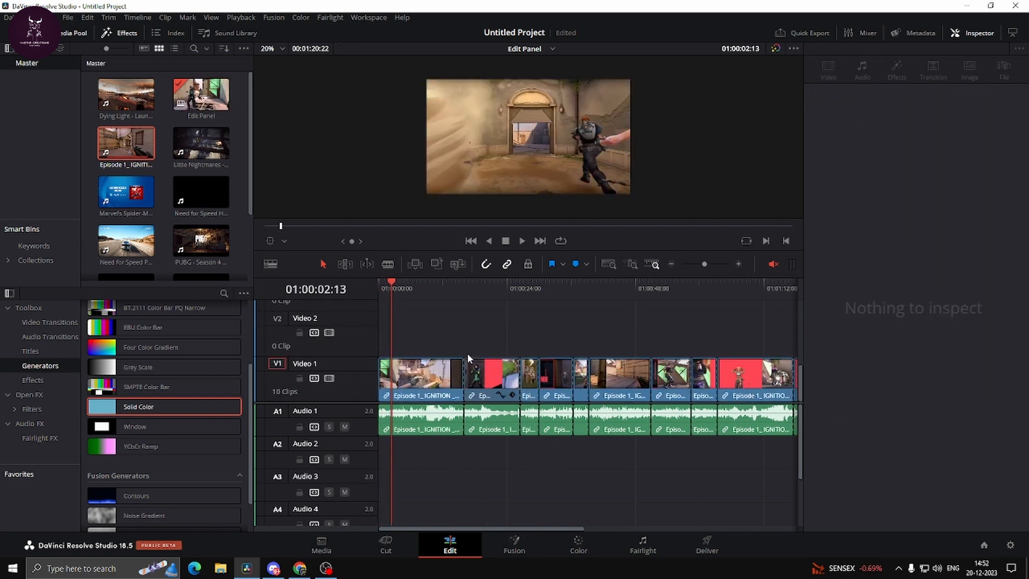
Set Crop Top to 131.900 on the first Video 1 clip.
click(431, 372)
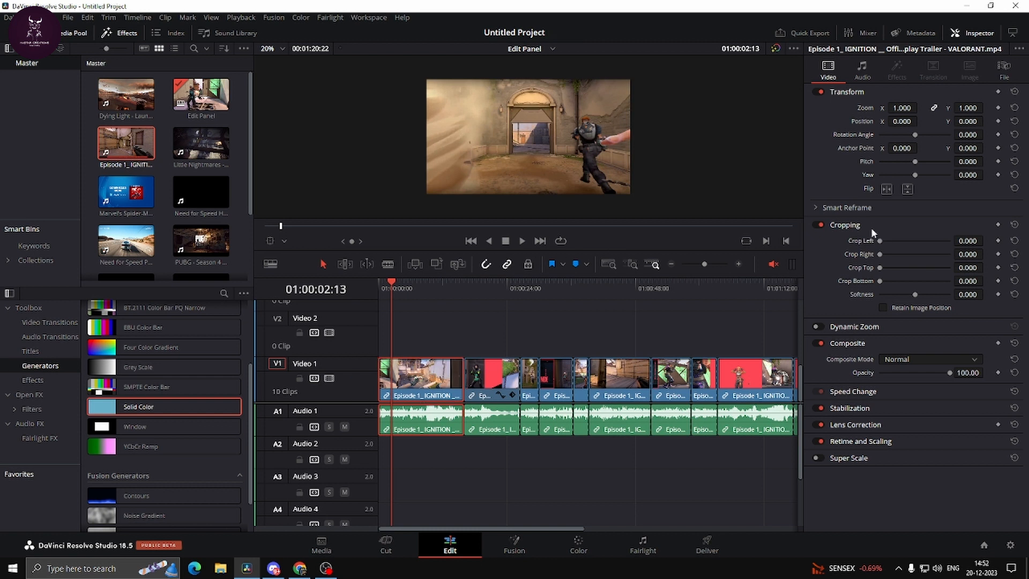
drag(887, 240, 889, 268)
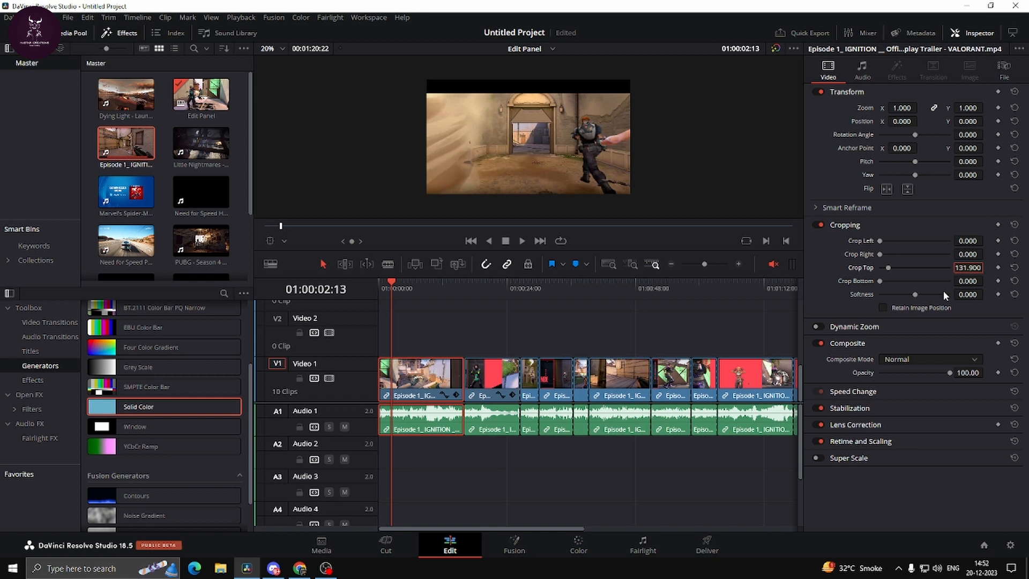
Set both Crop Top and Crop Bottom to 130 on the first Video 1 clip.
text(130)
key(Return)
drag(879, 280, 935, 283)
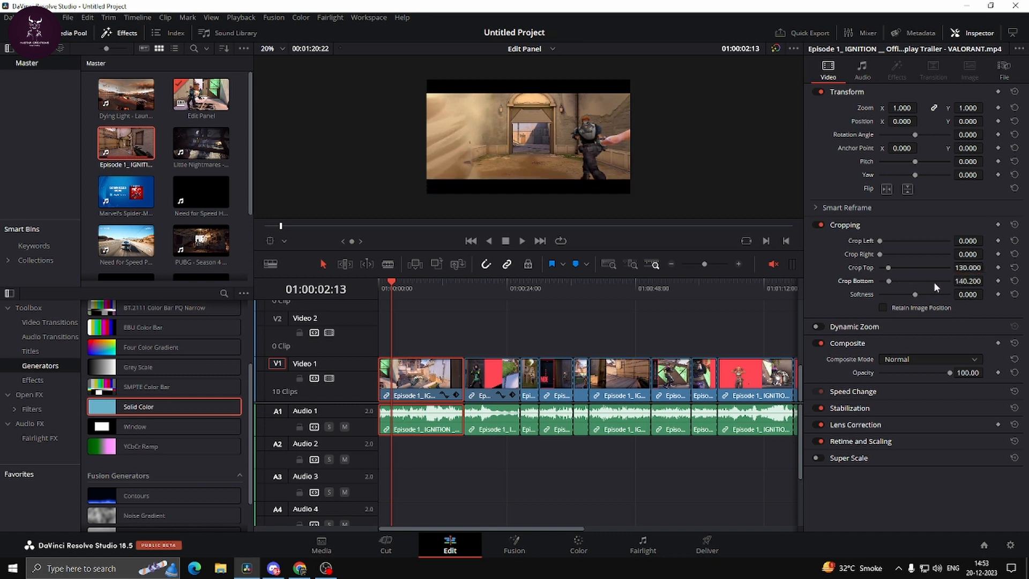
click(969, 281)
text(130)
key(Return)
Preview the cropped first clip in the timeline viewer and save the project.
key(space)
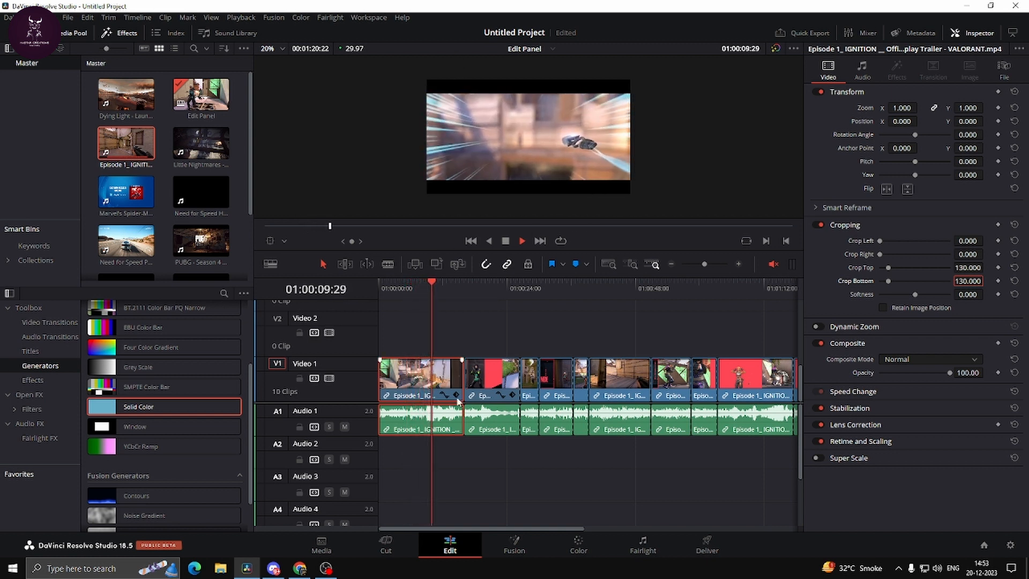
key(space)
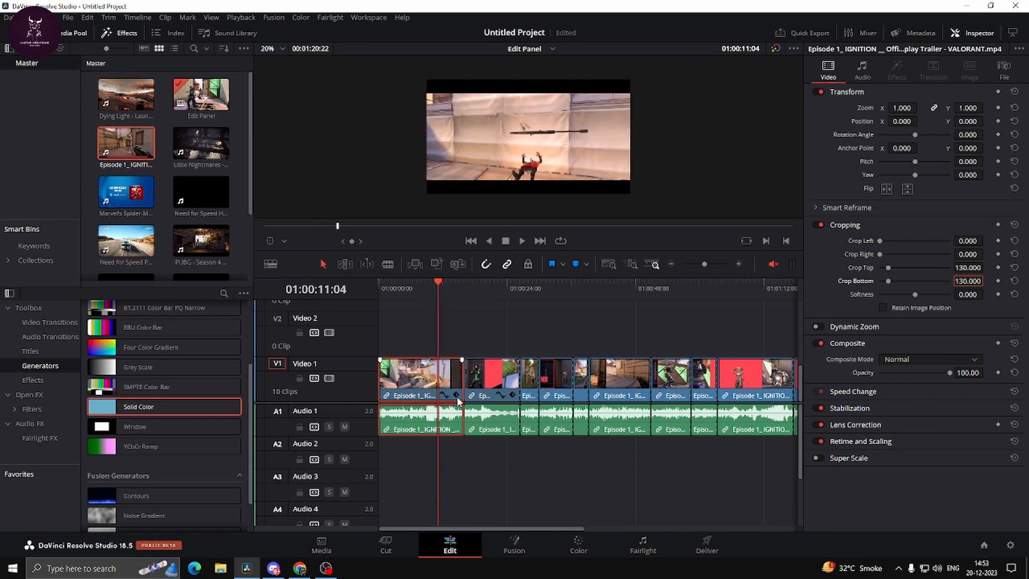
key(ctrl+s)
Try a cropping Softness of 22.140 on the first clip, and reset all of its Cropping settings.
mouse_move(915, 294)
mouse_down()
mouse_move(944, 297)
mouse_move(921, 302)
mouse_move(927, 307)
mouse_move(861, 298)
mouse_move(937, 319)
mouse_move(915, 310)
mouse_move(926, 310)
mouse_up()
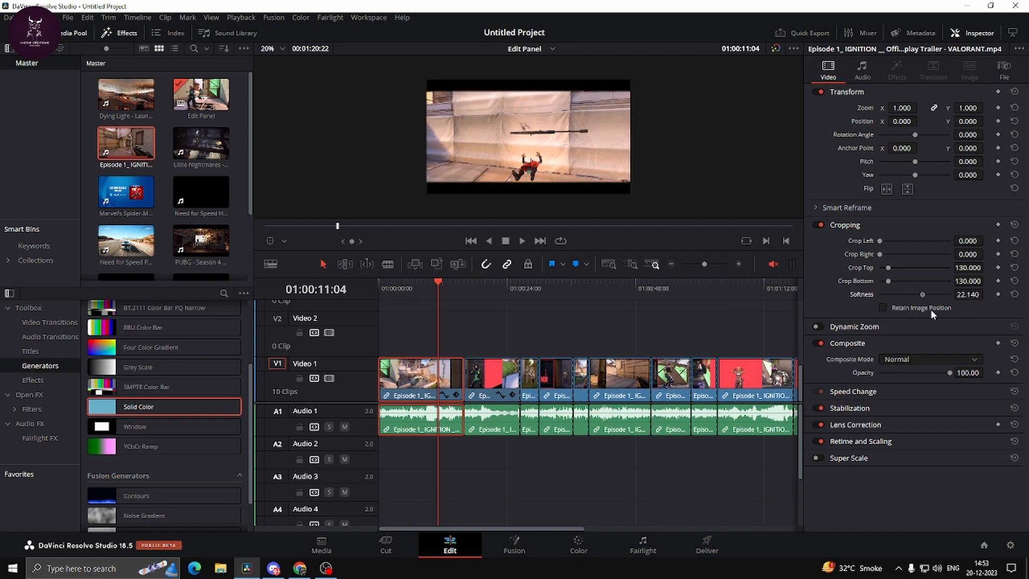
click(1014, 224)
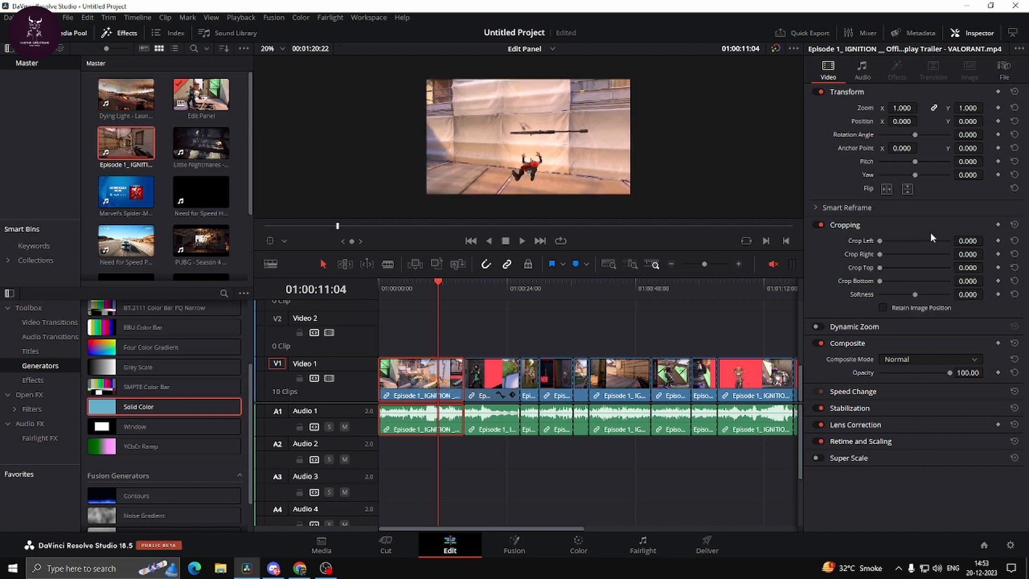
click(847, 225)
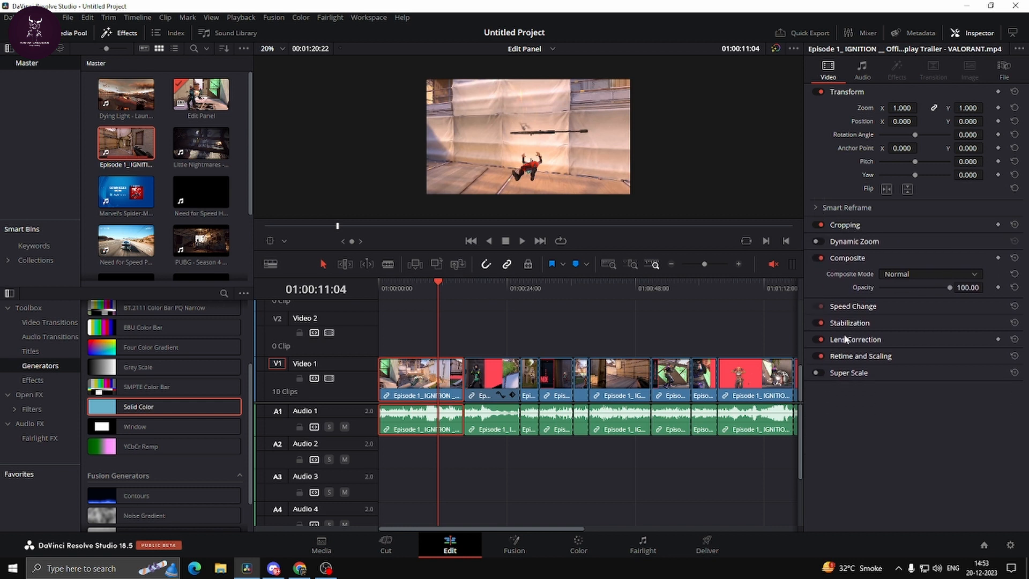
Enable Dynamic Zoom on the first Video 1 clip and preview it from the start of the timeline.
click(875, 239)
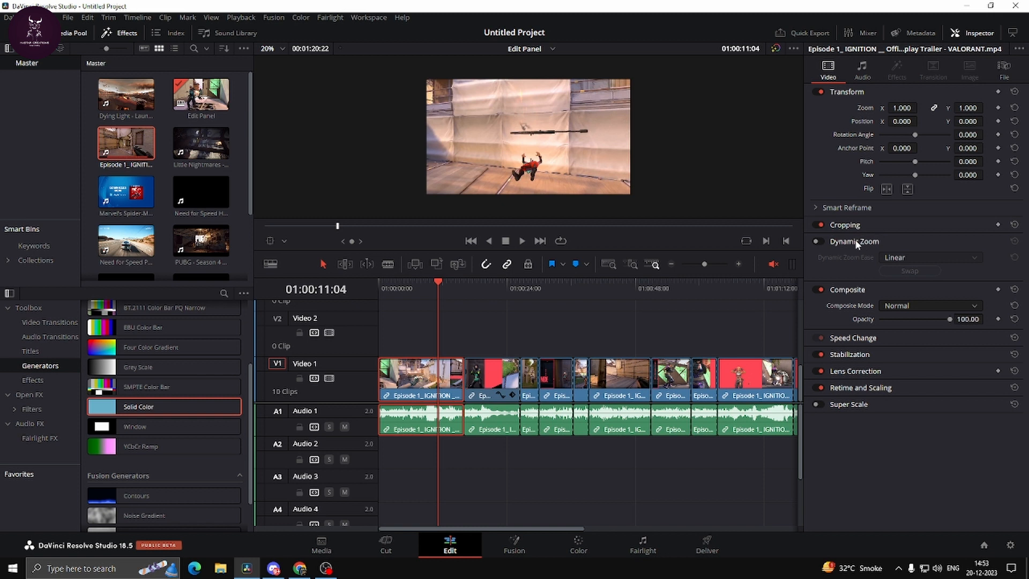
click(820, 242)
click(821, 242)
click(821, 241)
click(821, 241)
click(821, 241)
click(821, 241)
drag(433, 288, 366, 281)
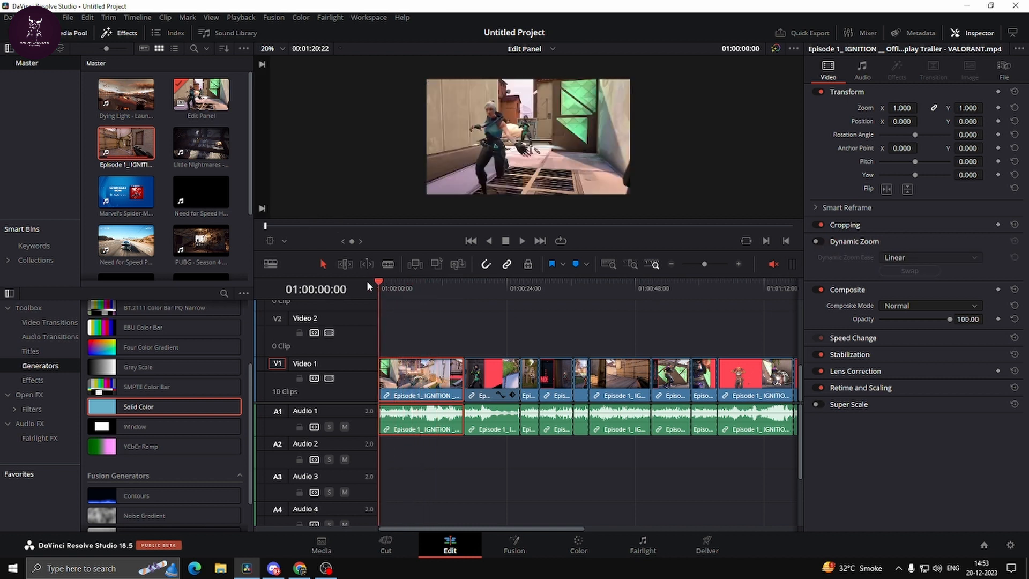
click(816, 242)
key(space)
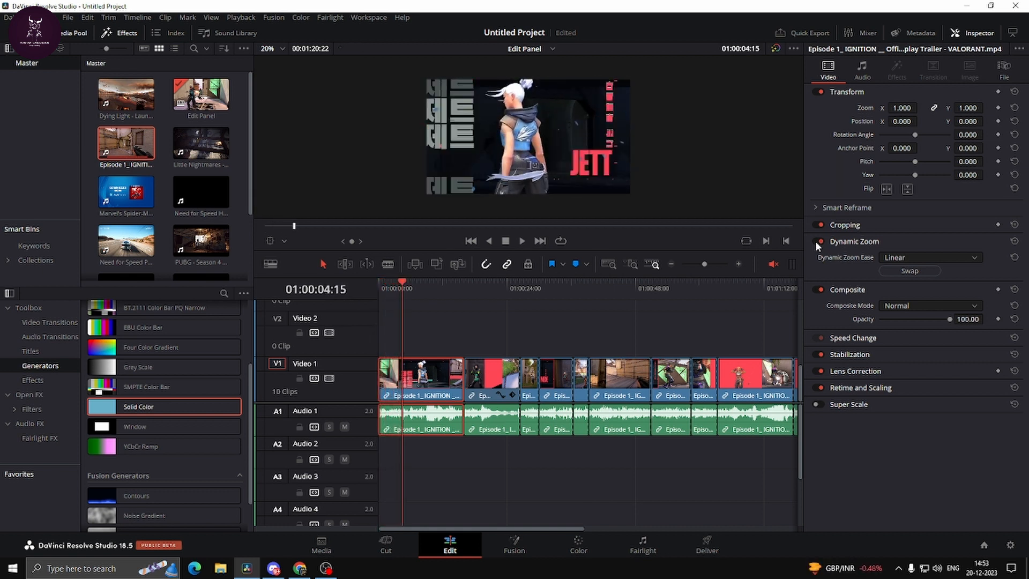
Show the Dynamic Zoom overlay in the timeline viewer and return the playhead to the start of the first clip.
click(283, 240)
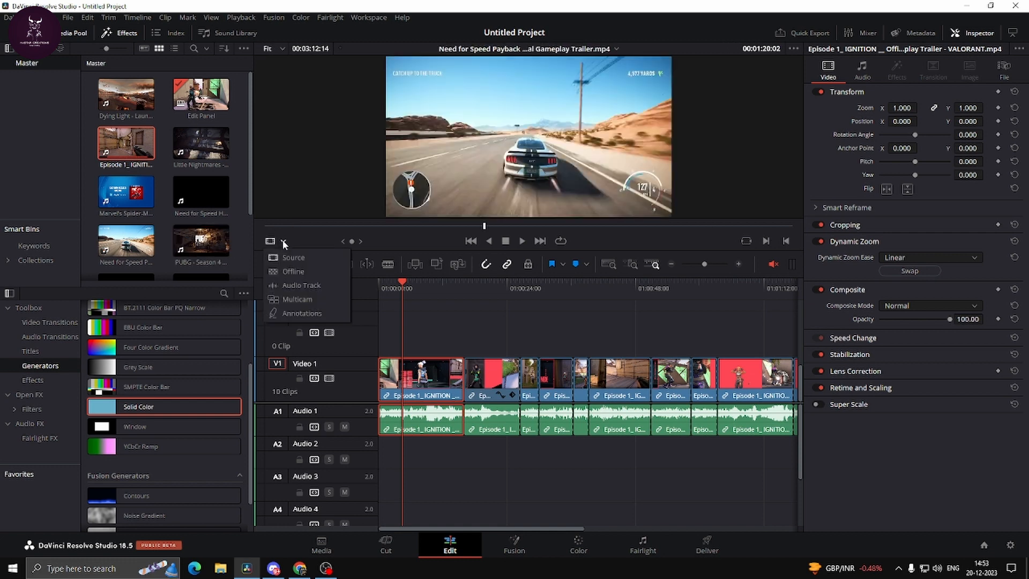
click(493, 325)
click(438, 378)
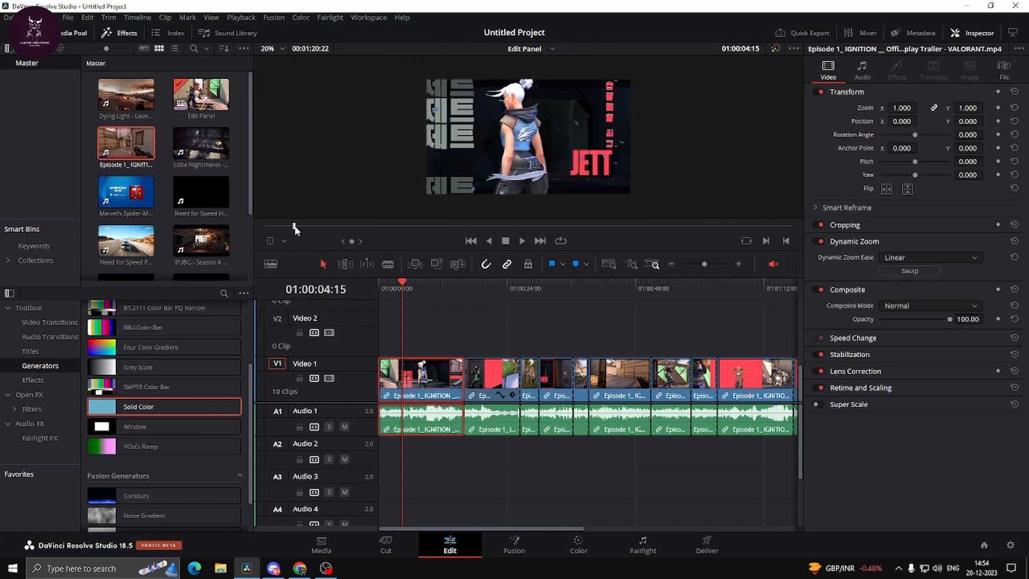
click(284, 241)
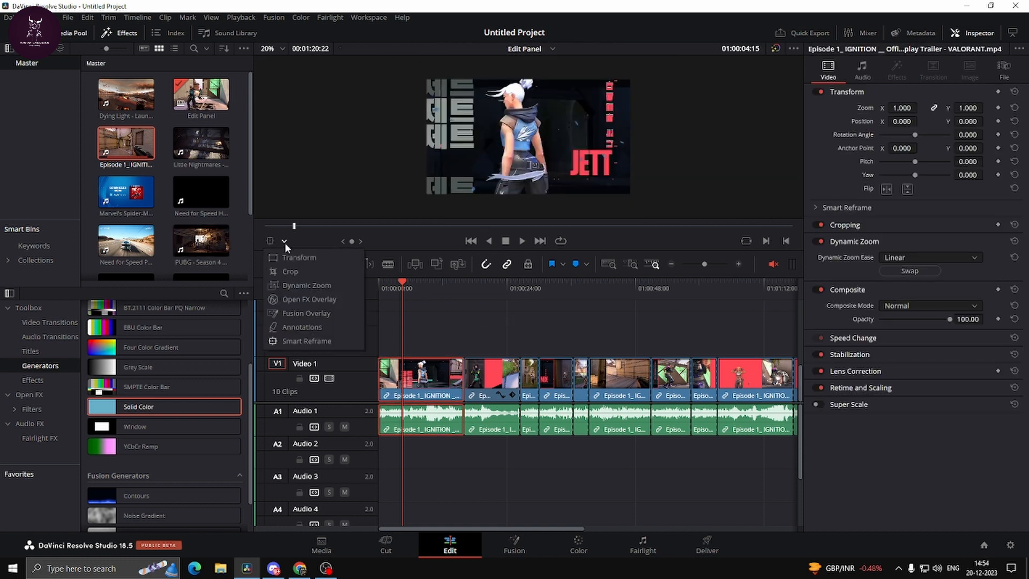
click(306, 300)
drag(407, 287, 369, 281)
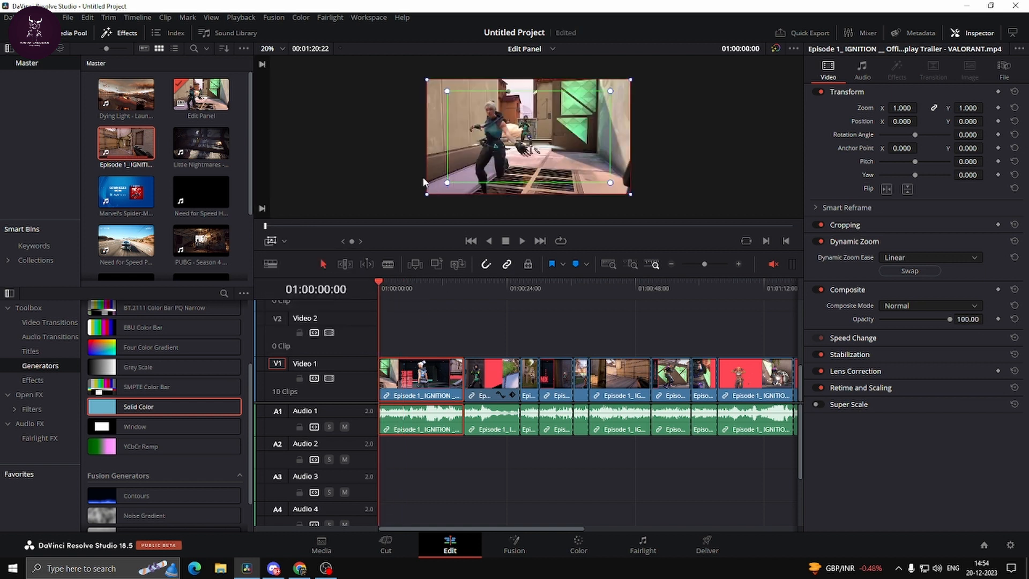
Play the opening seconds of the first clip to examine the Dynamic Zoom movement.
key(space)
key(space)
click(385, 283)
key(space)
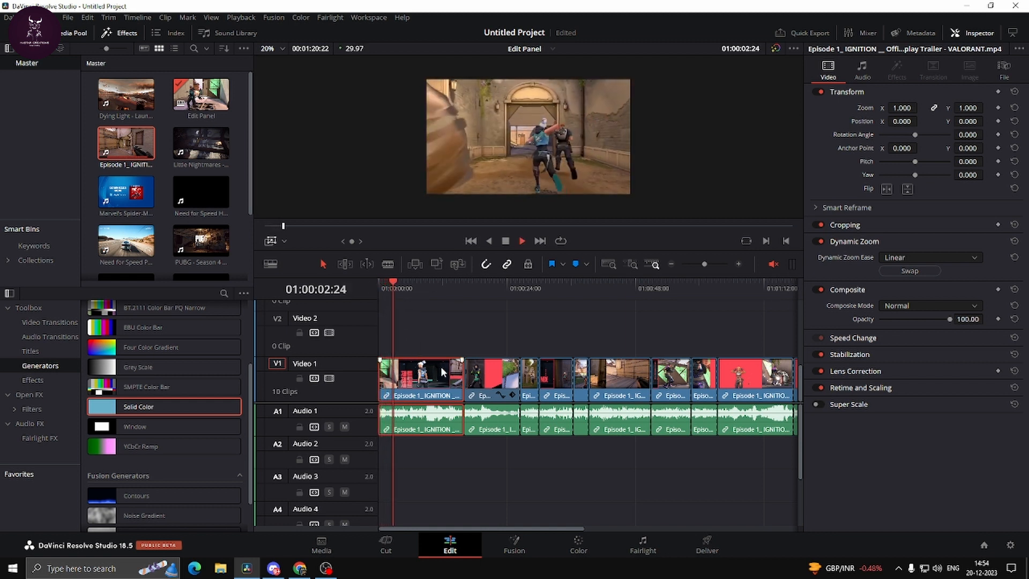
key(space)
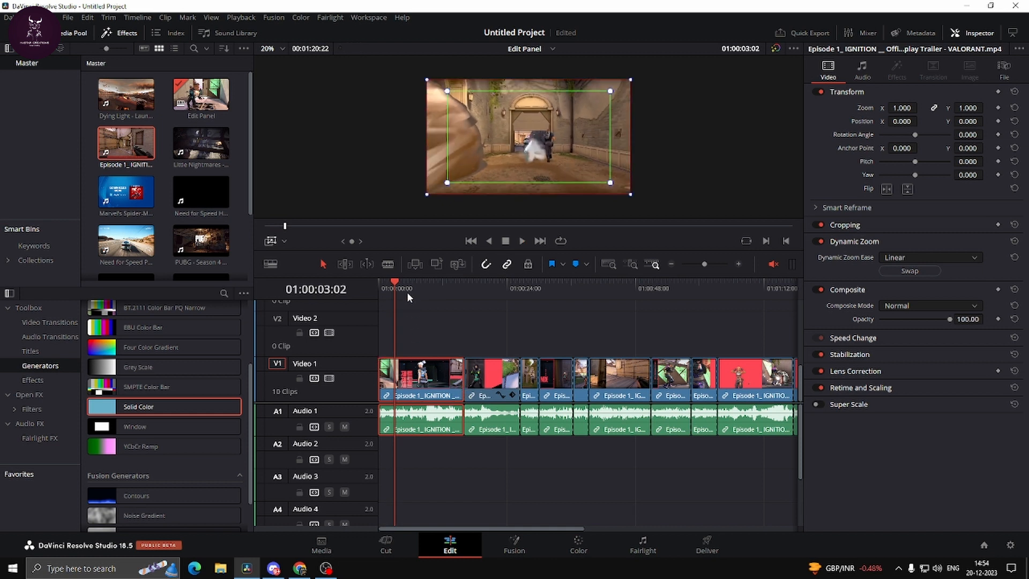
Turn off the Dynamic Zoom overlay in the timeline viewer.
click(271, 240)
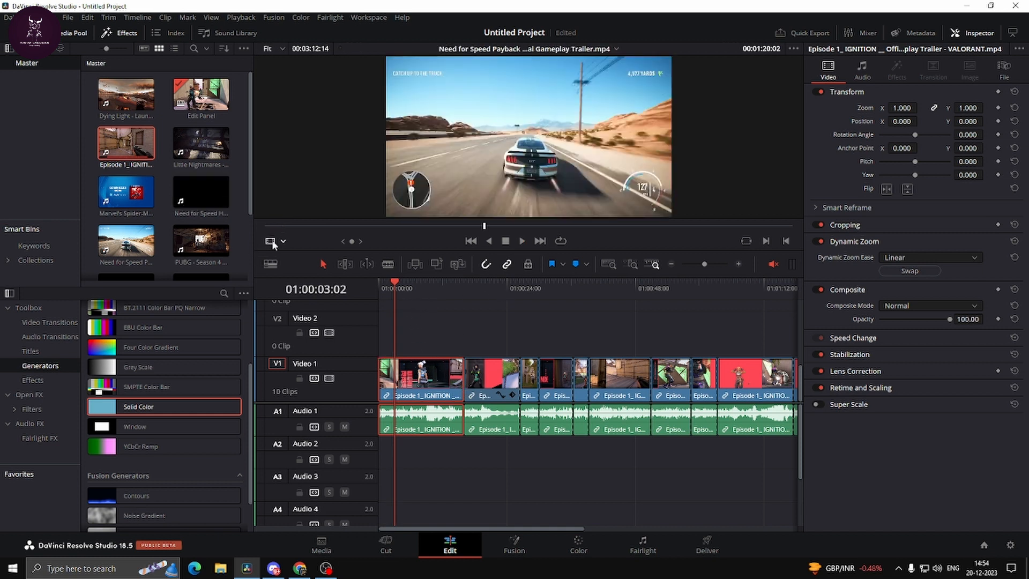
click(283, 242)
click(287, 259)
click(614, 426)
click(433, 379)
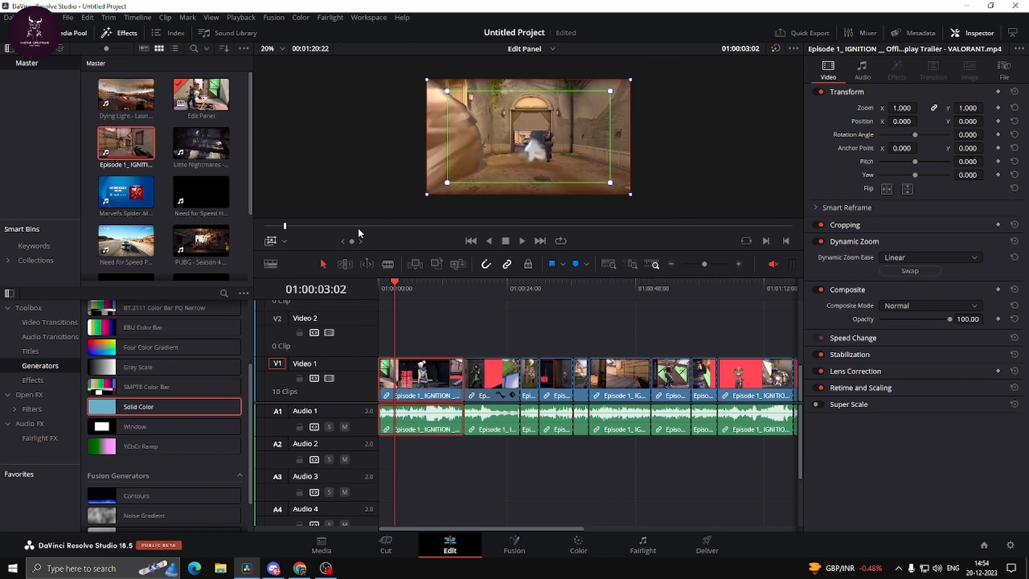
click(275, 241)
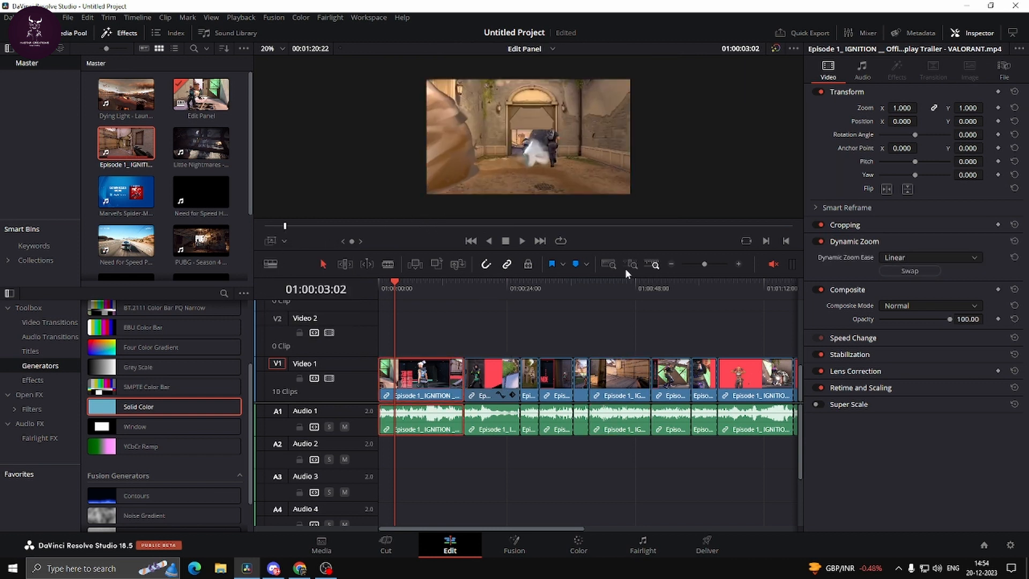
Split the first Video 1 clip at 01:00:09:00 and again at 01:00:10:27.
mouse_move(430, 287)
mouse_down()
mouse_move(438, 286)
mouse_move(426, 284)
mouse_up()
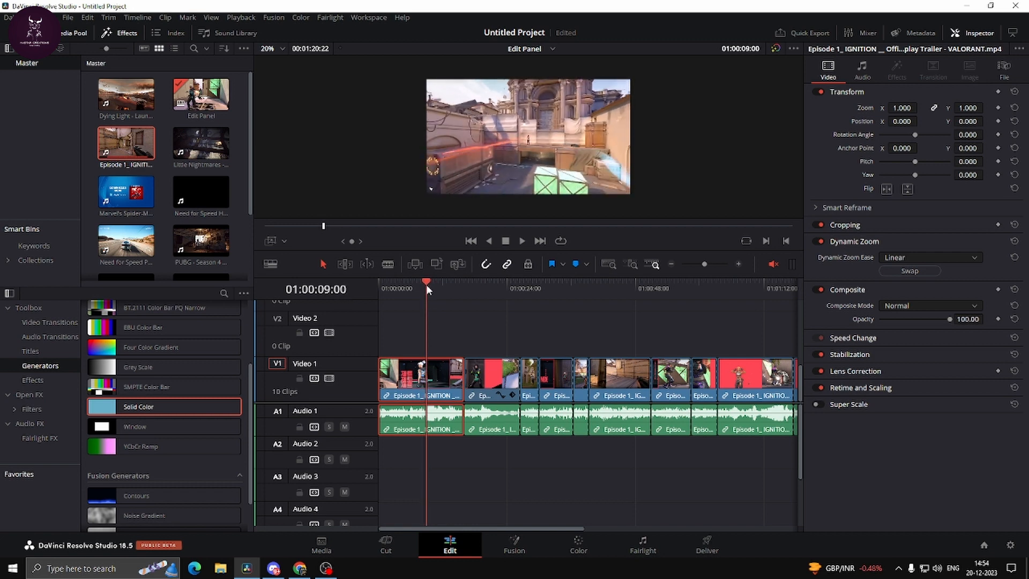
right_click(442, 371)
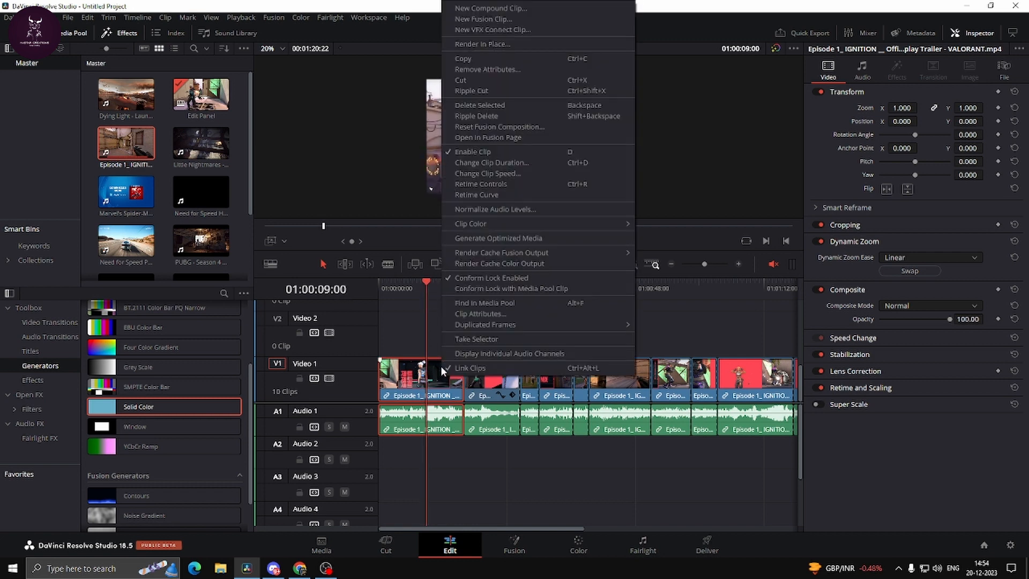
click(452, 396)
key(ctrl+b)
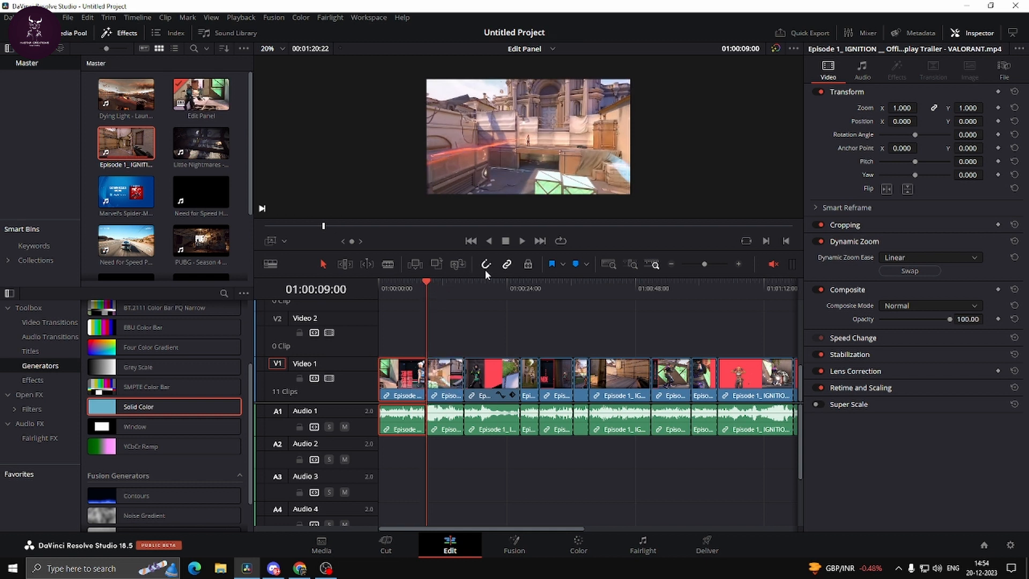
drag(426, 287, 437, 284)
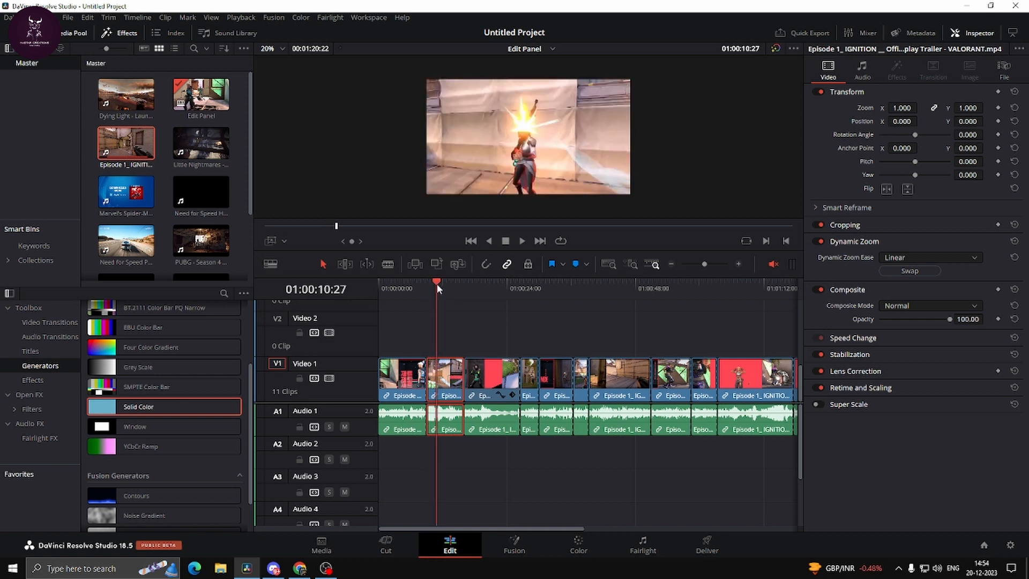
key(ctrl+b)
Play the short segment between the two cuts to examine its linear Dynamic Zoom.
scroll(425, 401, up, 4)
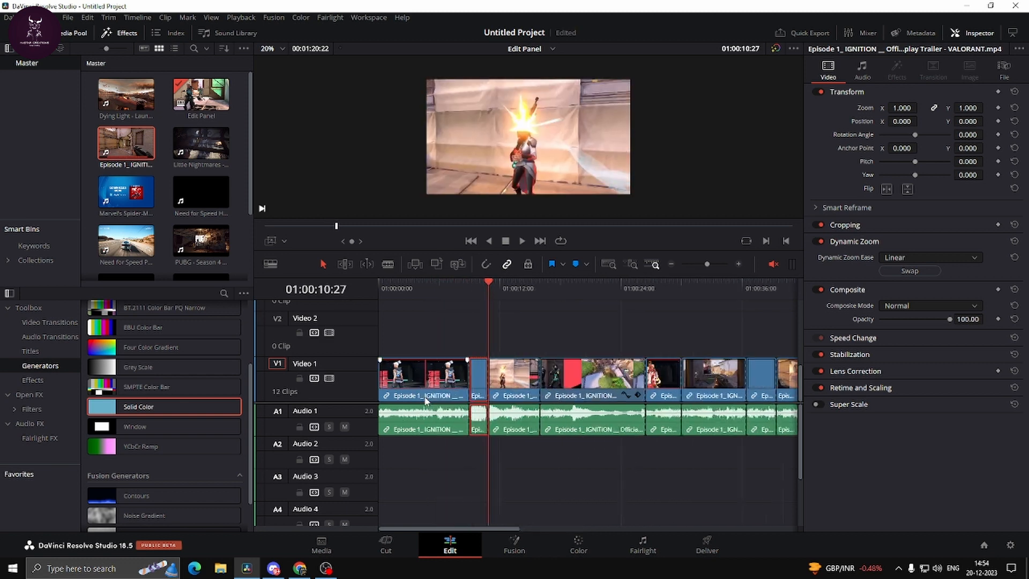
scroll(536, 403, up, 3)
drag(531, 282, 503, 277)
key(space)
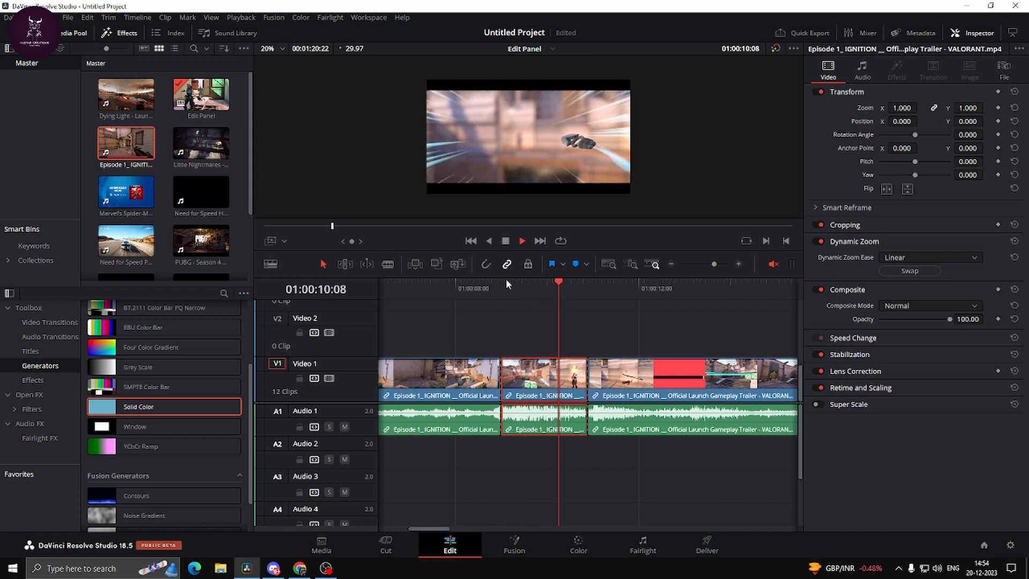
key(space)
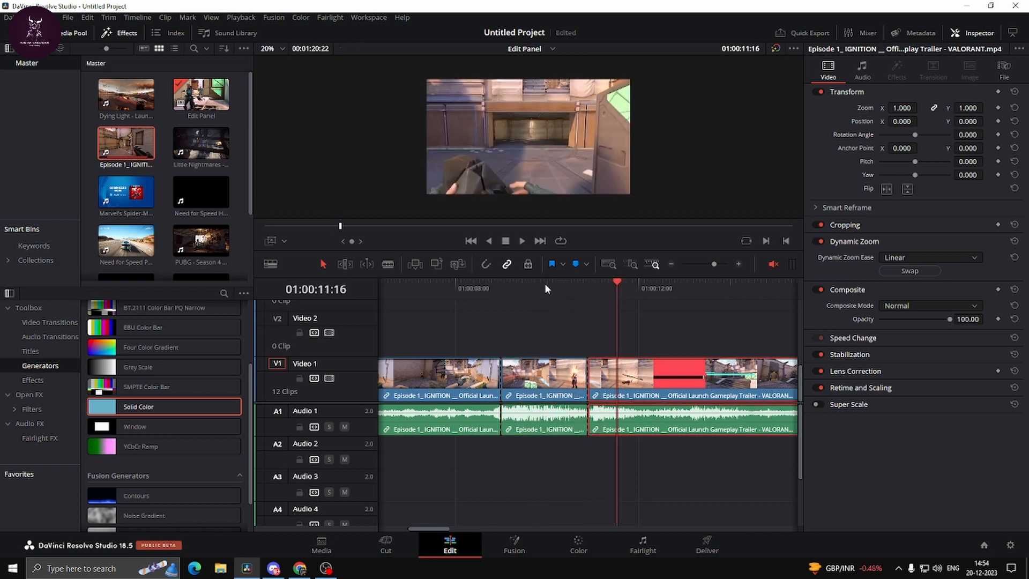
Set the Dynamic Zoom Ease of the short segment between the cuts to Ease In and preview it.
click(519, 378)
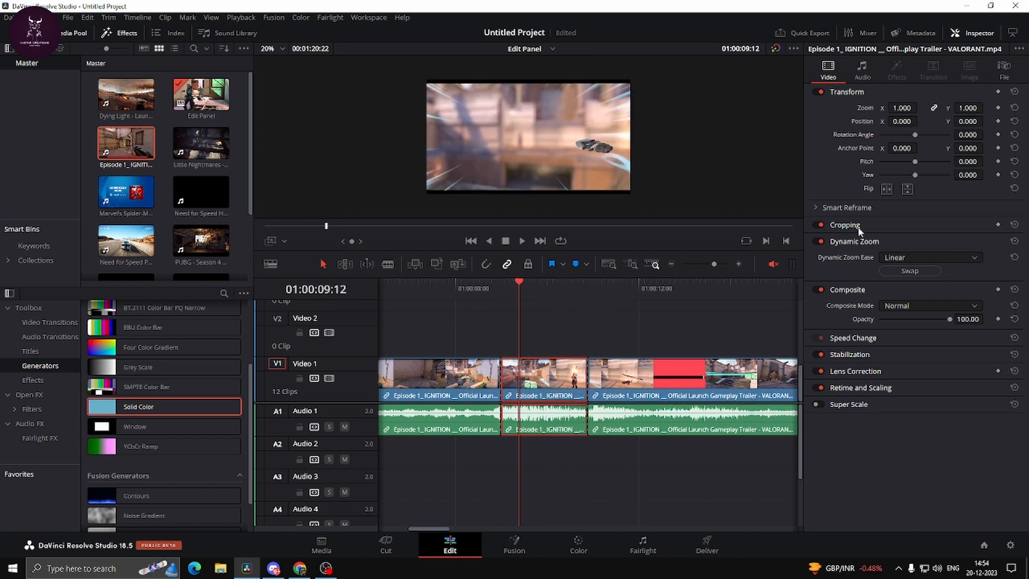
click(913, 257)
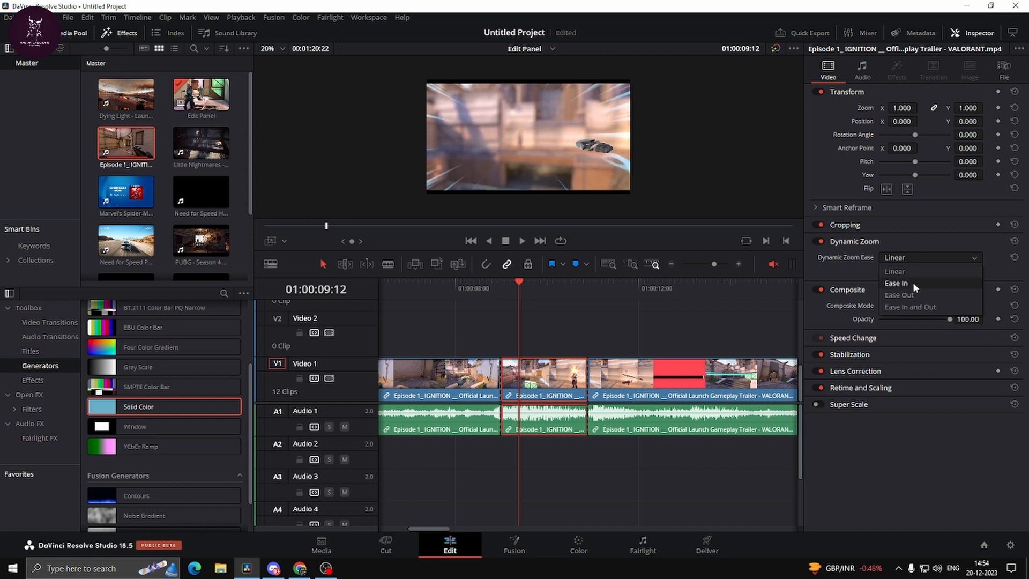
click(912, 282)
key(space)
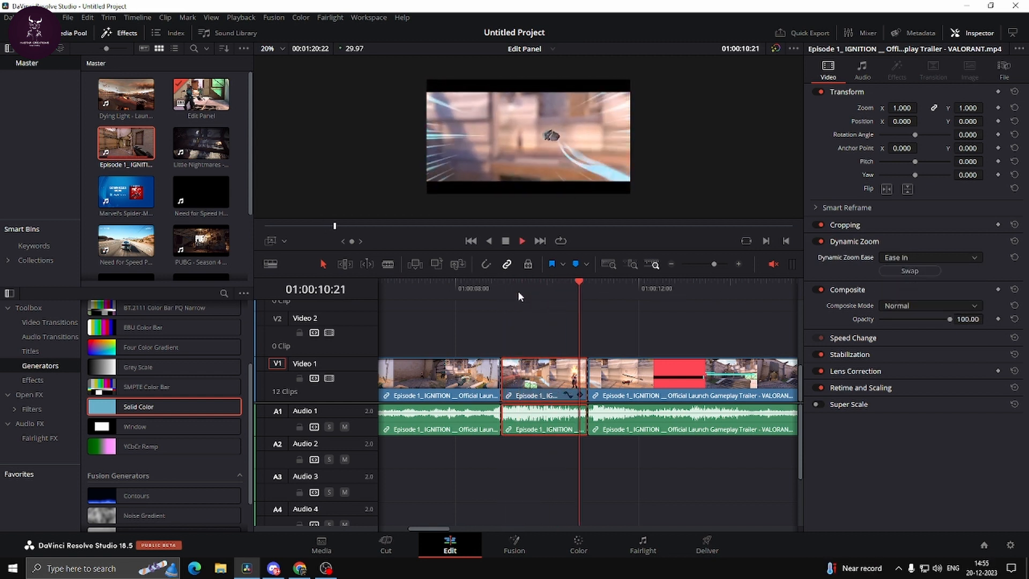
key(space)
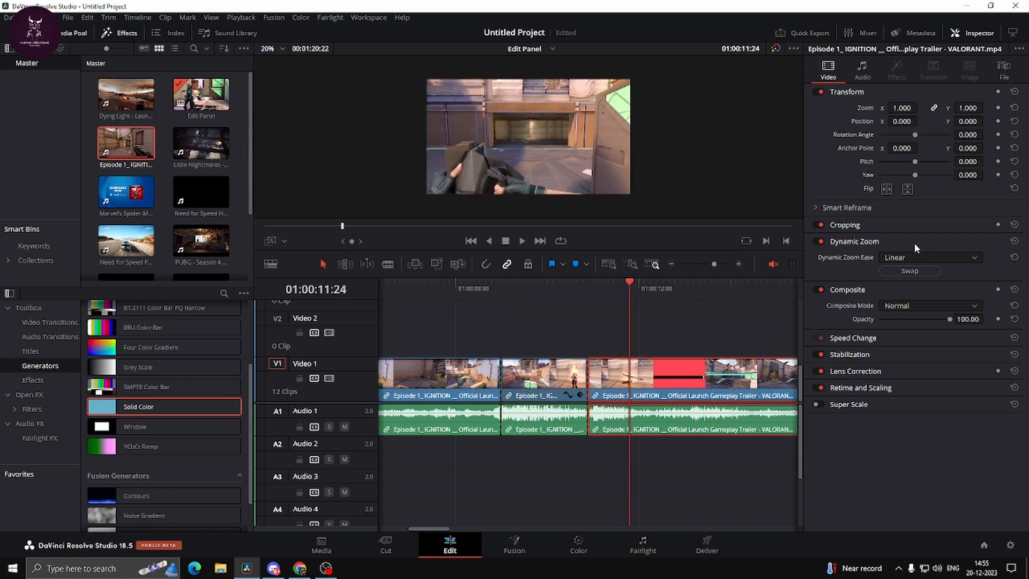
click(554, 372)
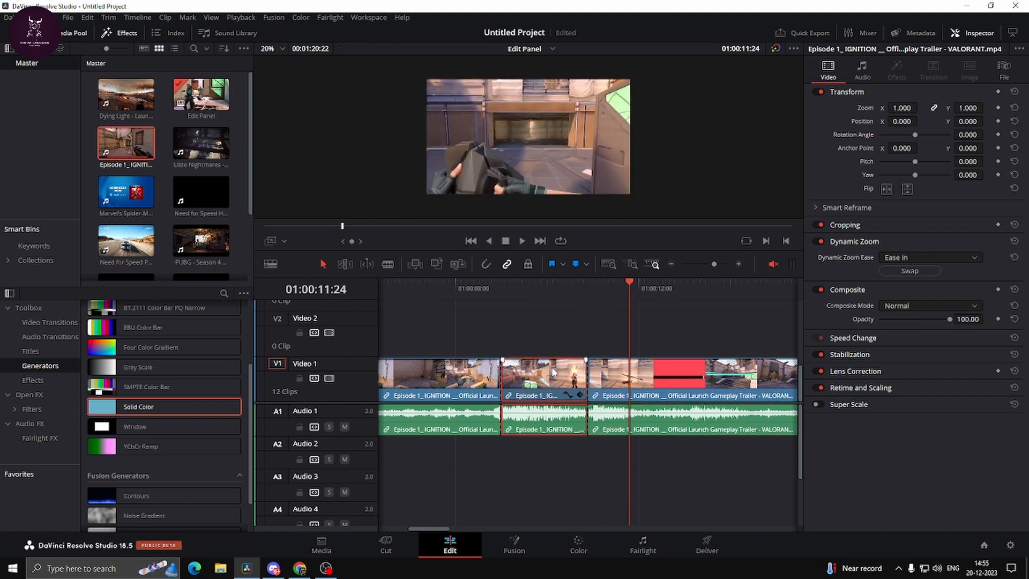
Set the Dynamic Zoom ease of the short middle IGNITION clip to Ease Out and play it back.
click(975, 255)
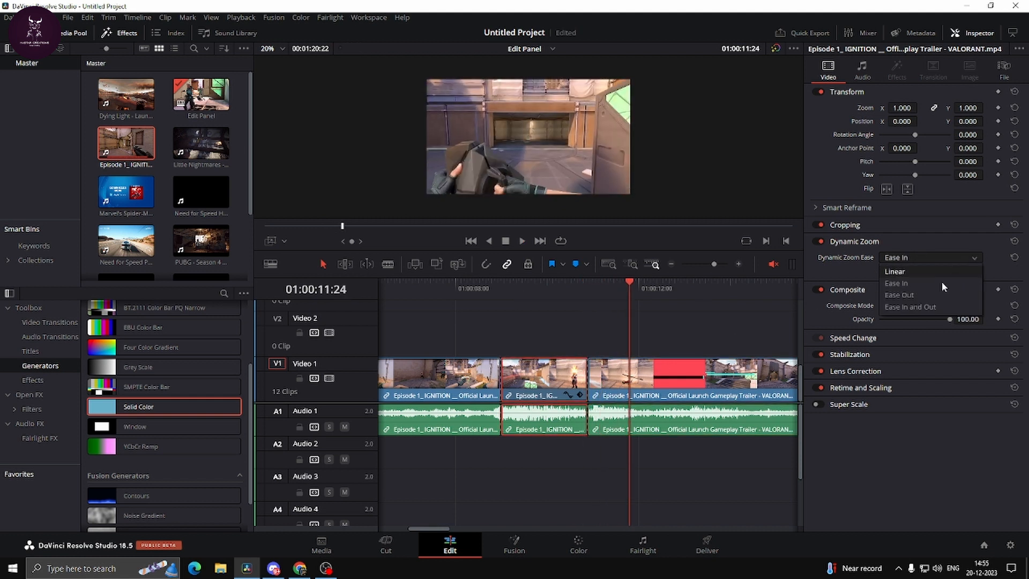
click(504, 282)
key(space)
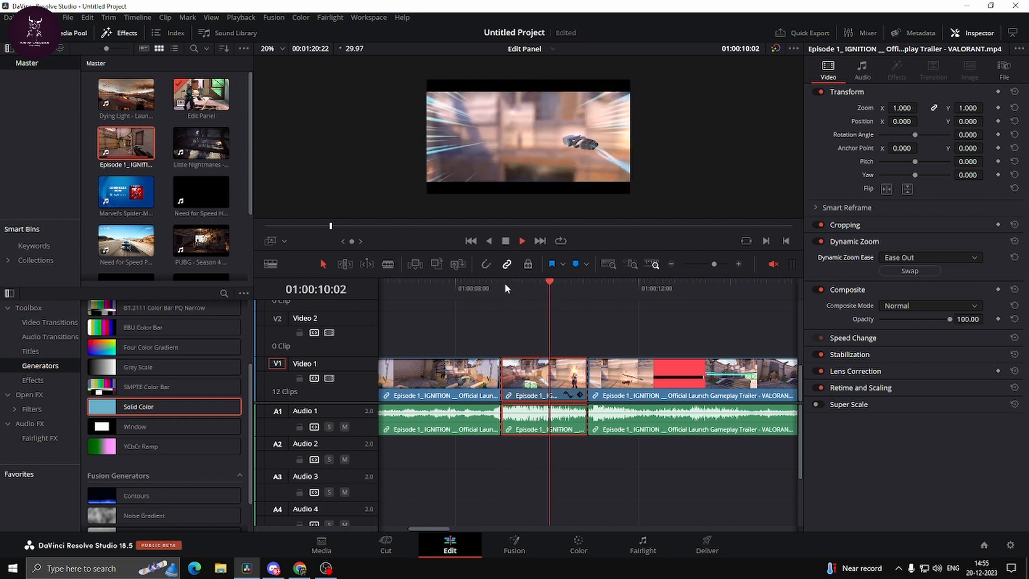
key(space)
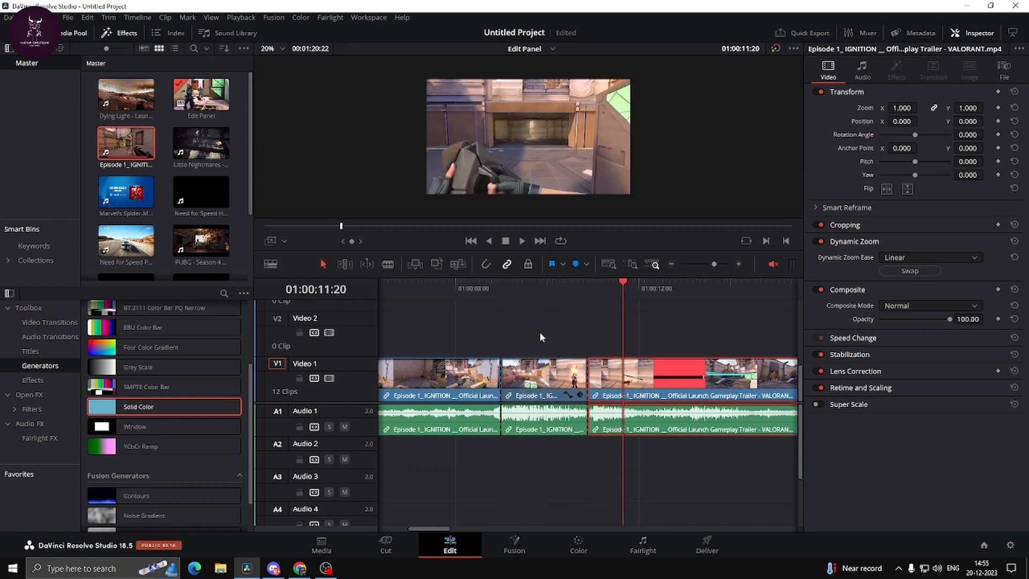
Display the middle clip's dynamic zoom frames and shrink the green frame tightly around the character.
click(522, 284)
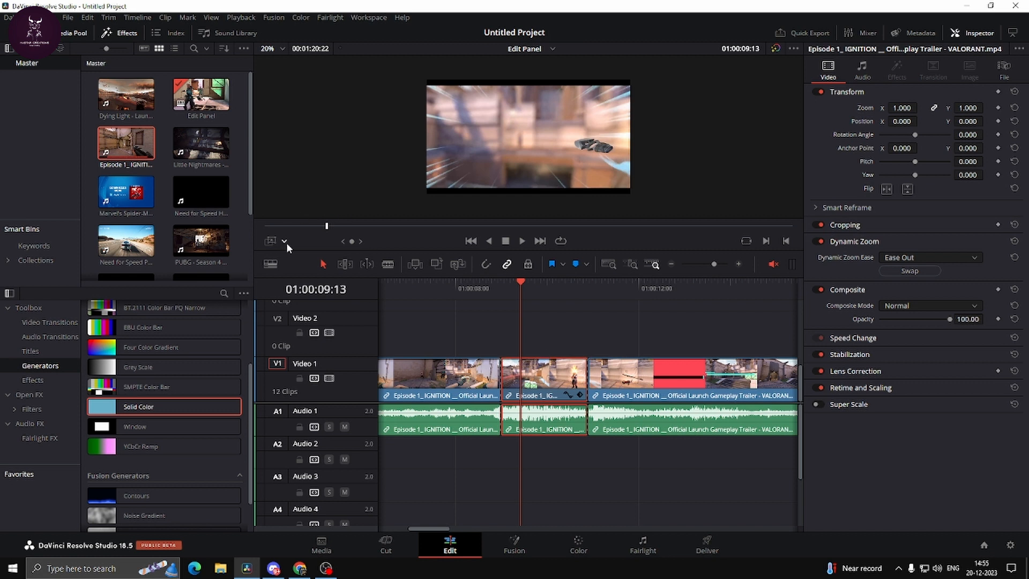
click(271, 241)
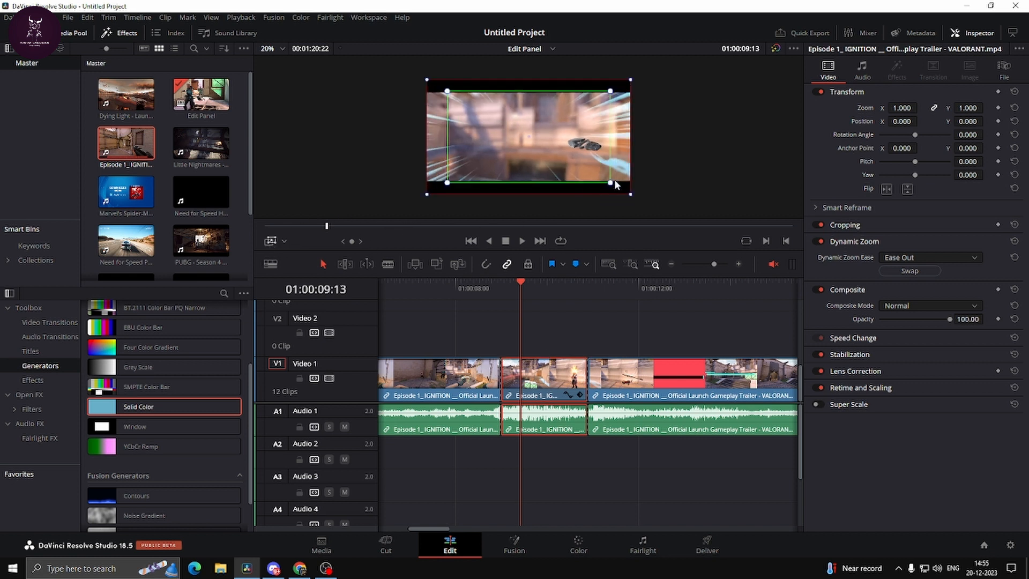
drag(525, 288, 583, 299)
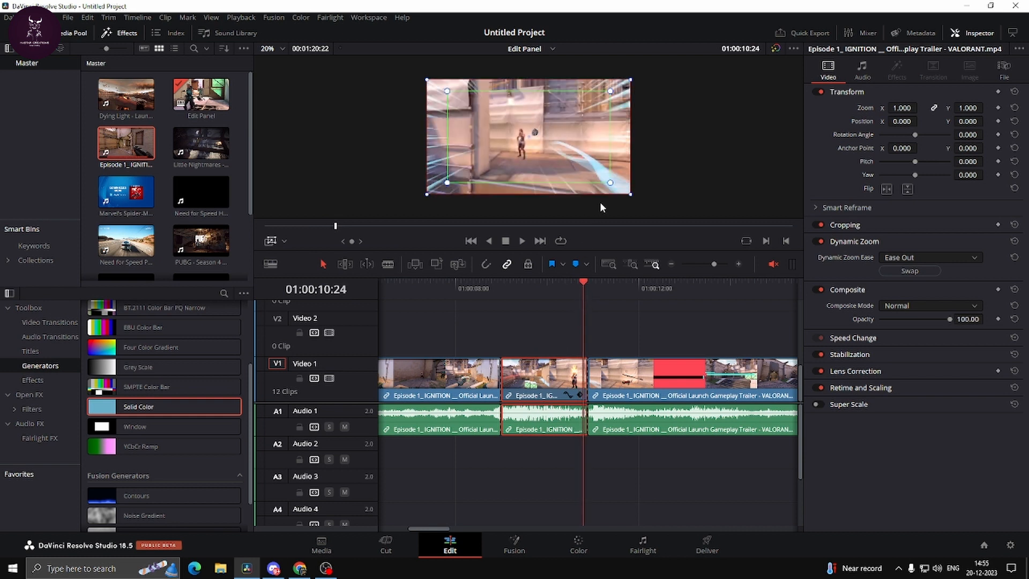
drag(611, 183, 540, 156)
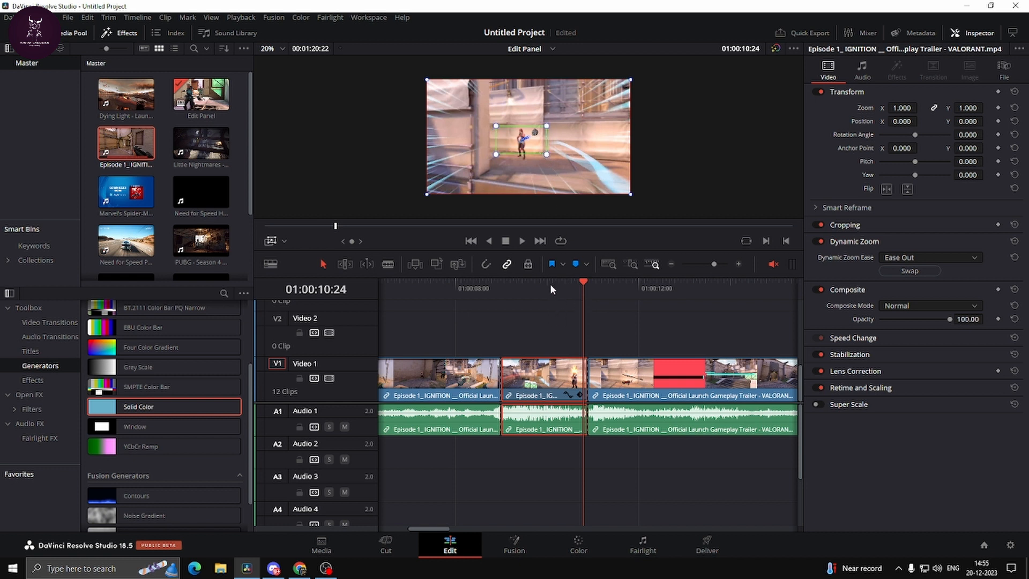
Play the middle clip from its start to preview the tightened dynamic zoom.
drag(550, 289, 504, 281)
click(201, 191)
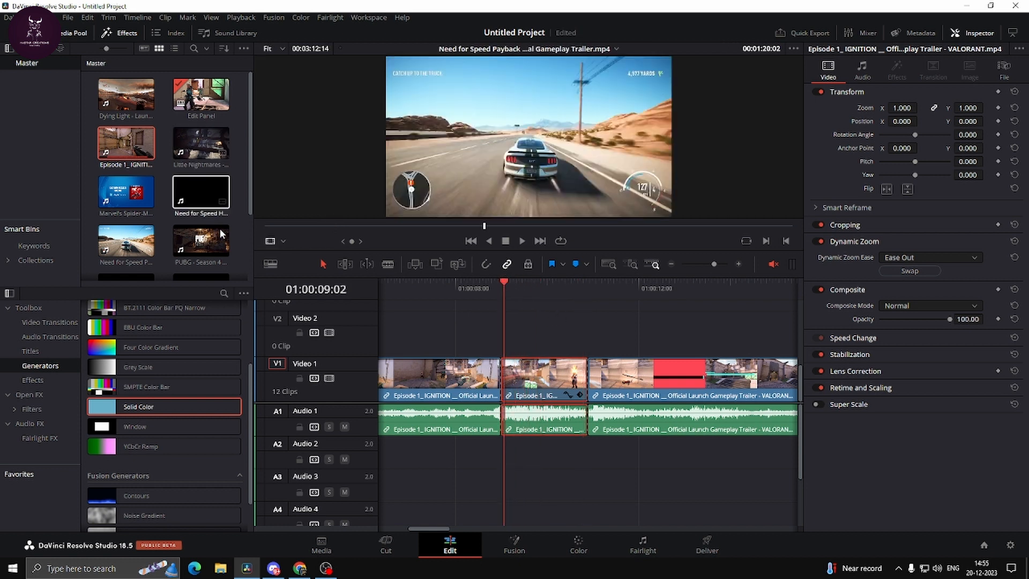
click(272, 242)
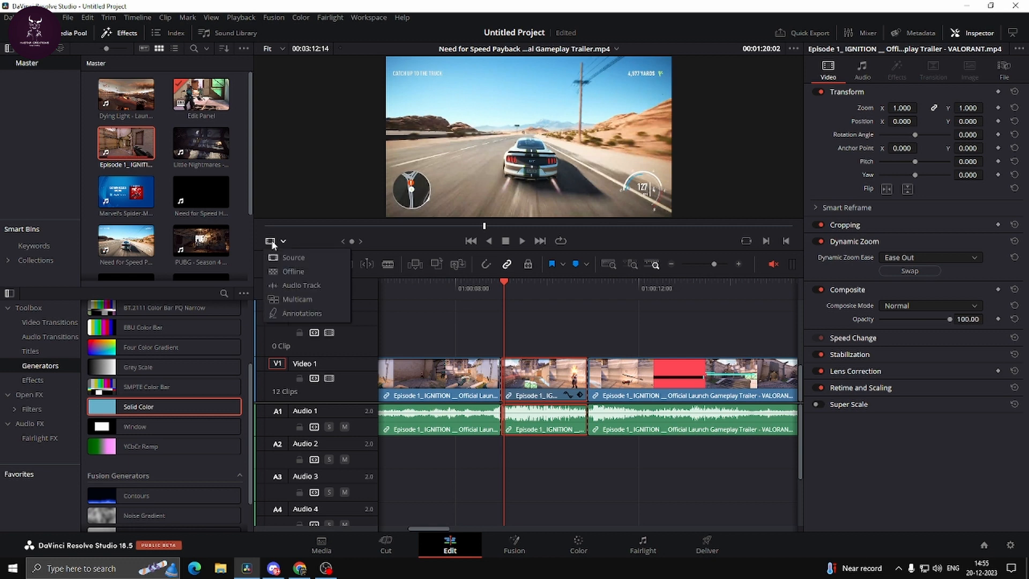
click(525, 377)
key(space)
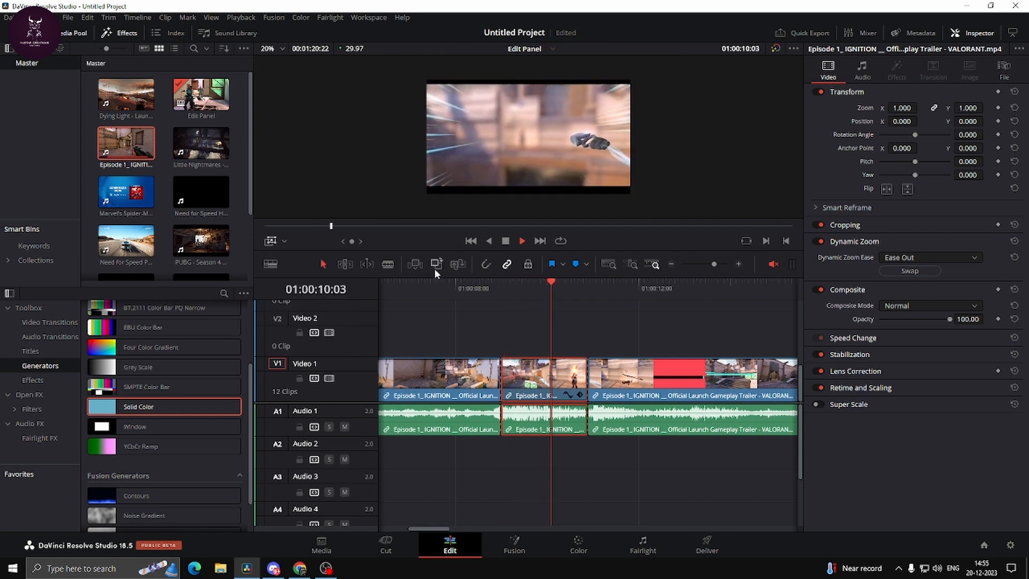
key(space)
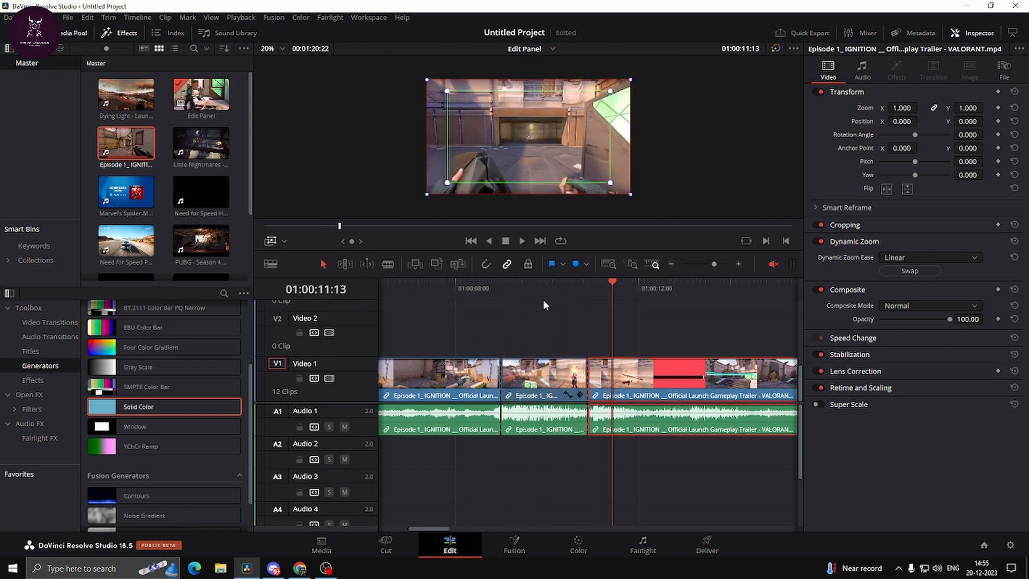
Readjust the size of the middle clip's green zoom frame around the character and preview the zoom.
drag(615, 299, 502, 300)
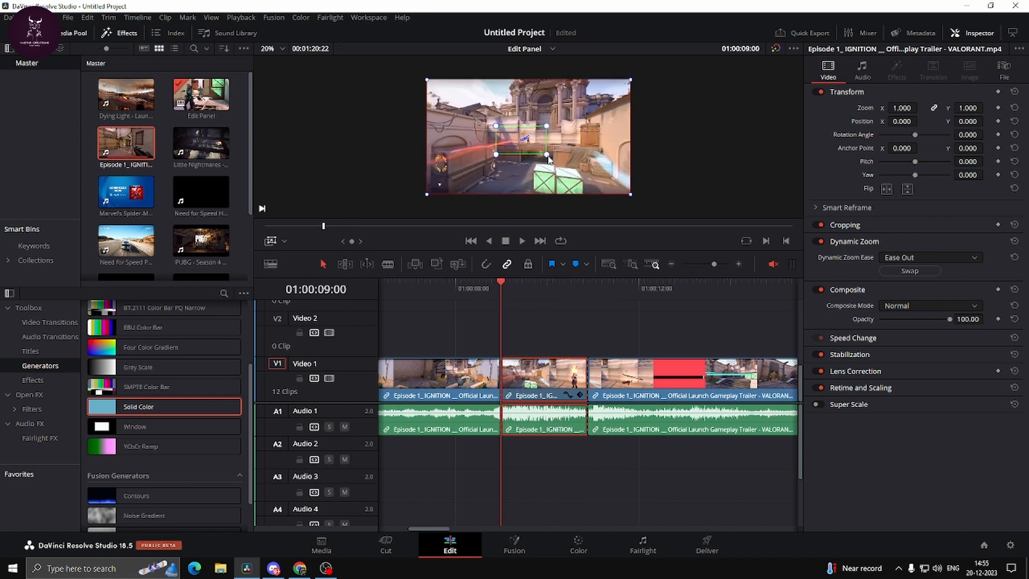
drag(547, 157, 539, 148)
drag(521, 310, 586, 299)
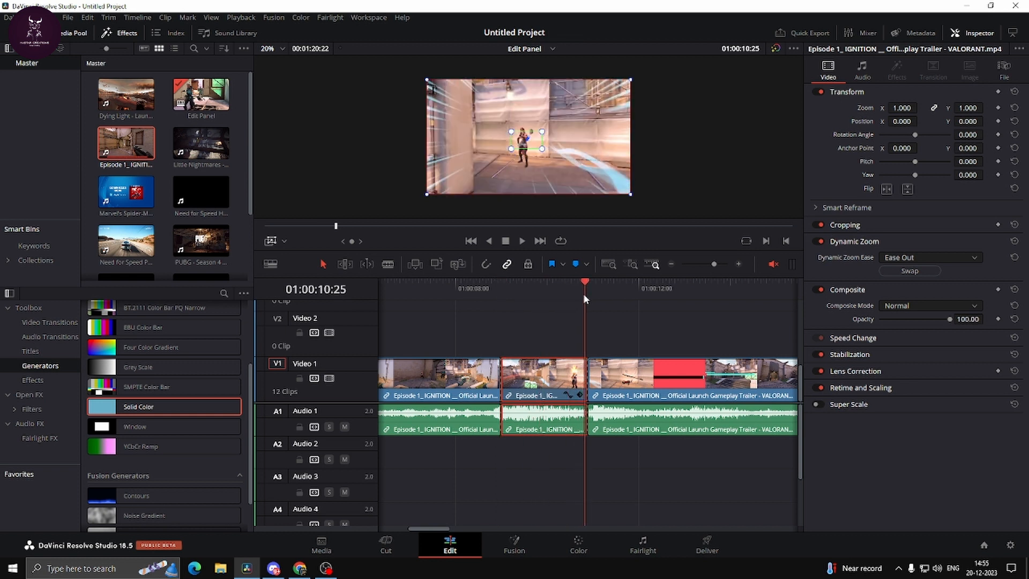
mouse_move(540, 152)
mouse_down()
mouse_move(555, 177)
mouse_move(545, 156)
mouse_up()
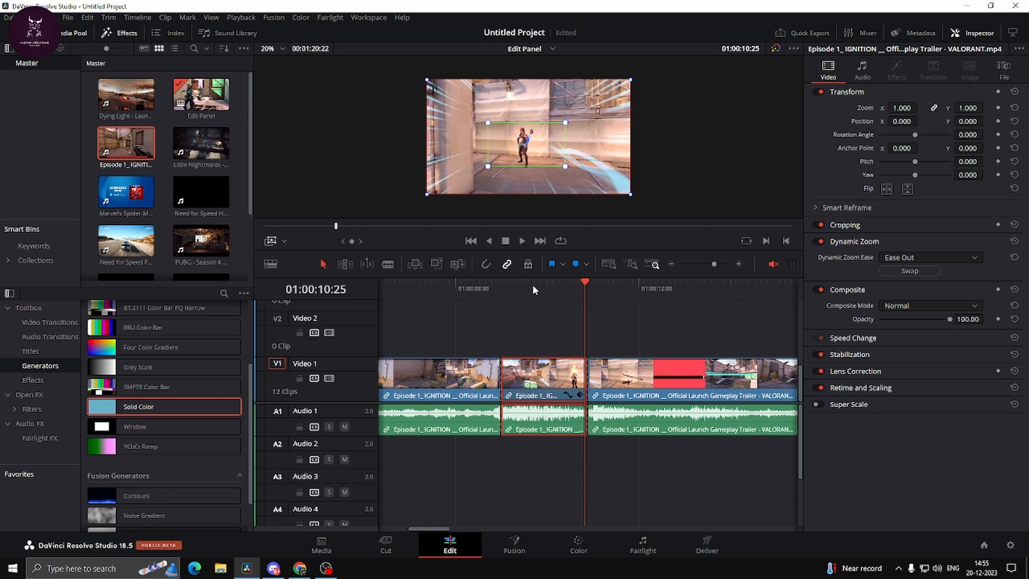
click(496, 286)
key(space)
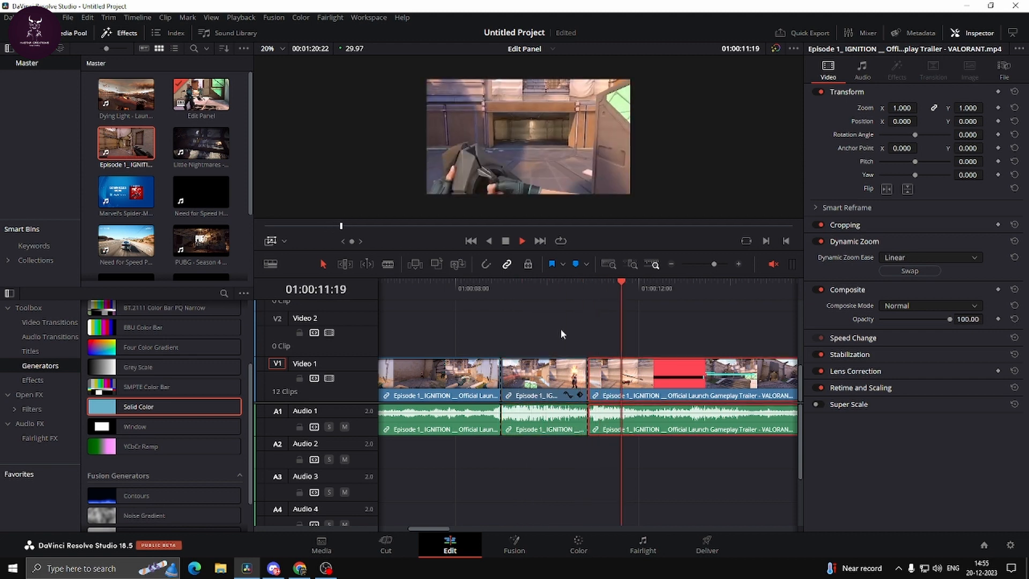
key(space)
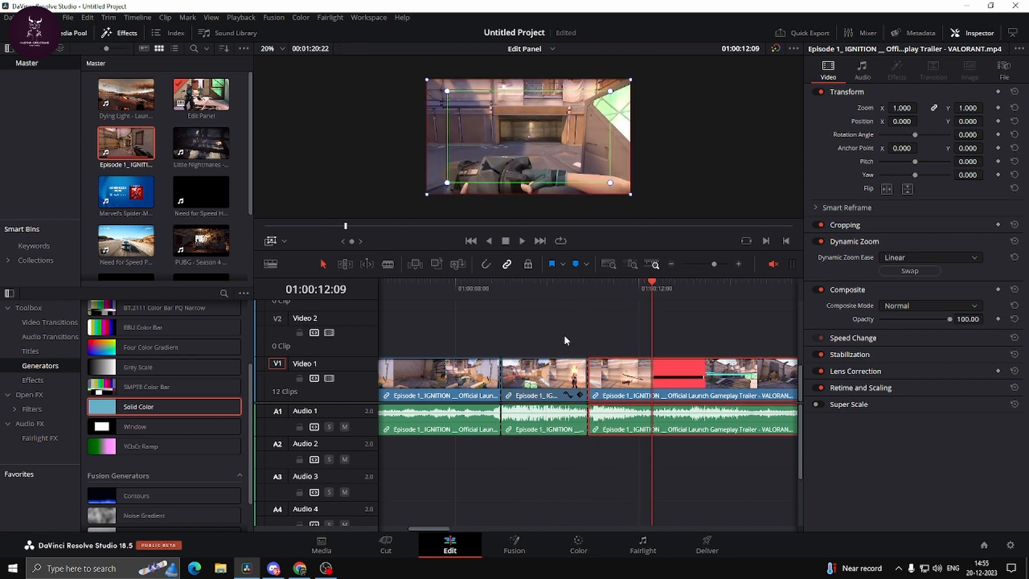
Hide the dynamic zoom frames in the viewer and play the middle clip without them.
drag(529, 293, 511, 283)
click(272, 240)
key(space)
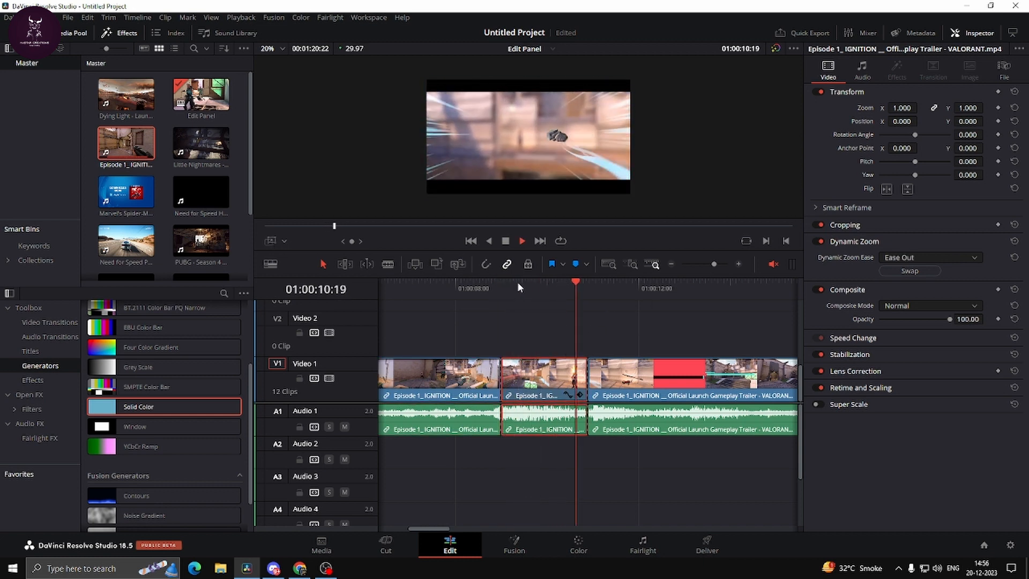
key(space)
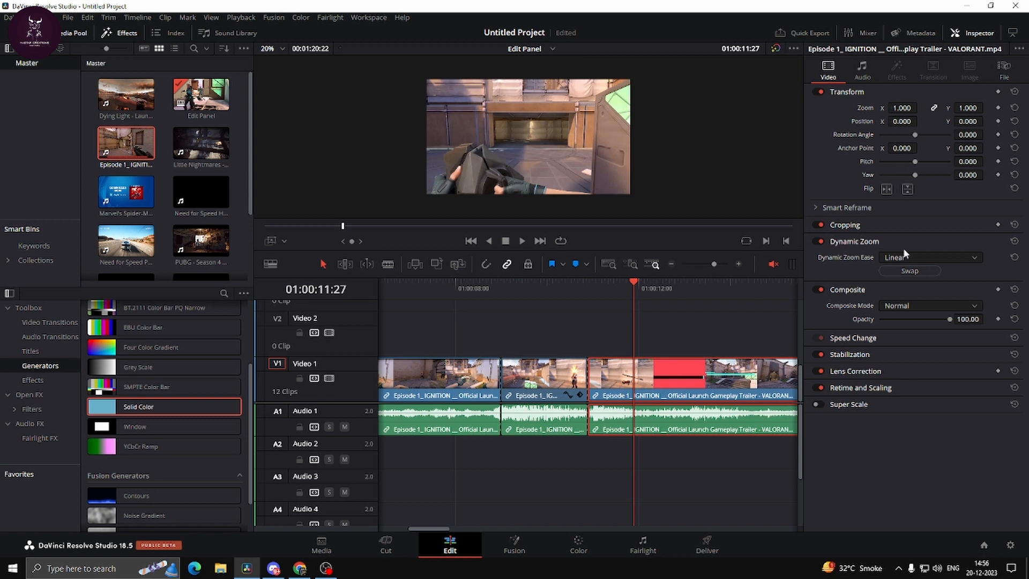
Set the middle clip's Dynamic Zoom ease to Ease In and Out and play the clip back.
click(522, 288)
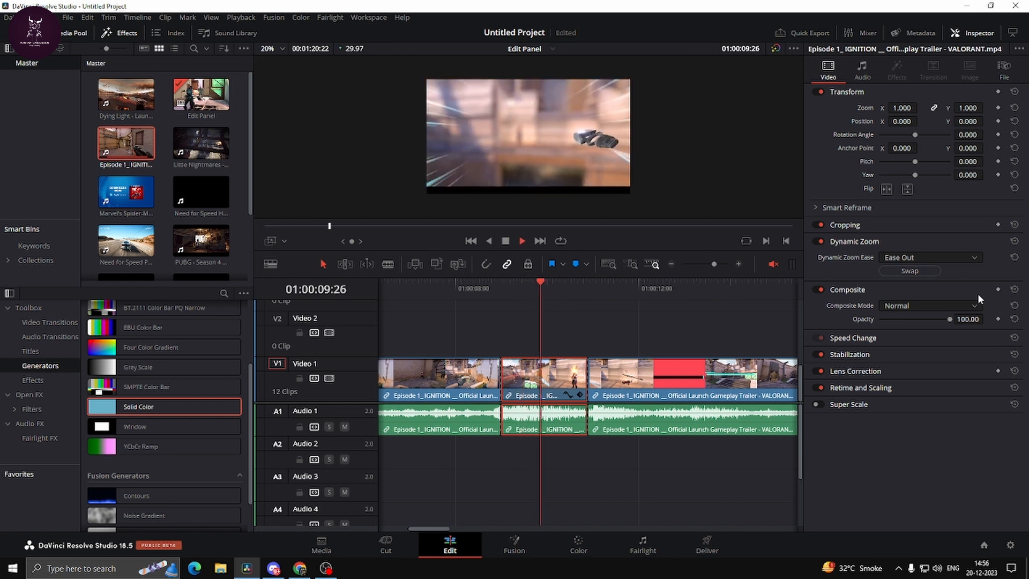
click(949, 258)
click(931, 305)
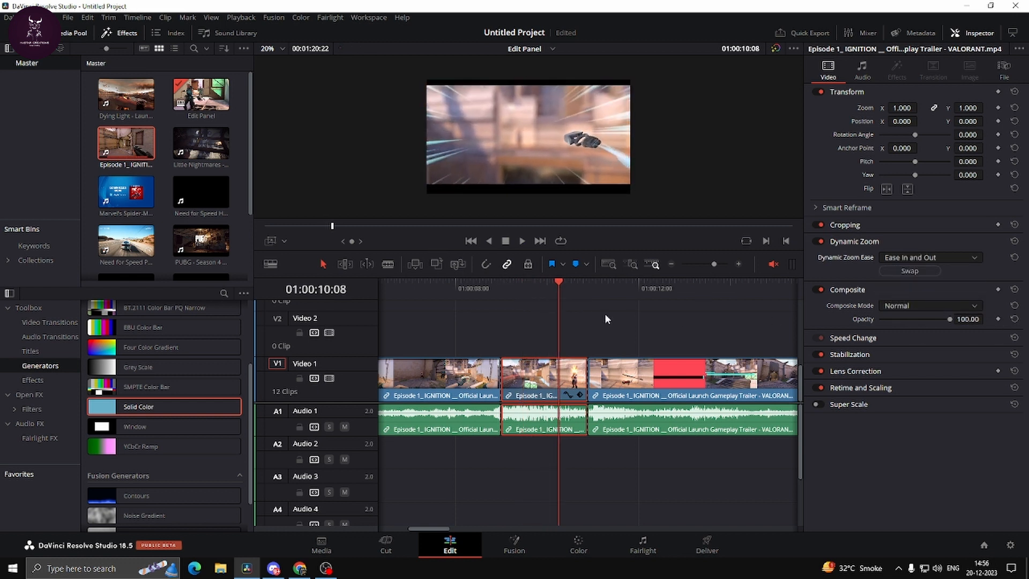
click(502, 285)
key(space)
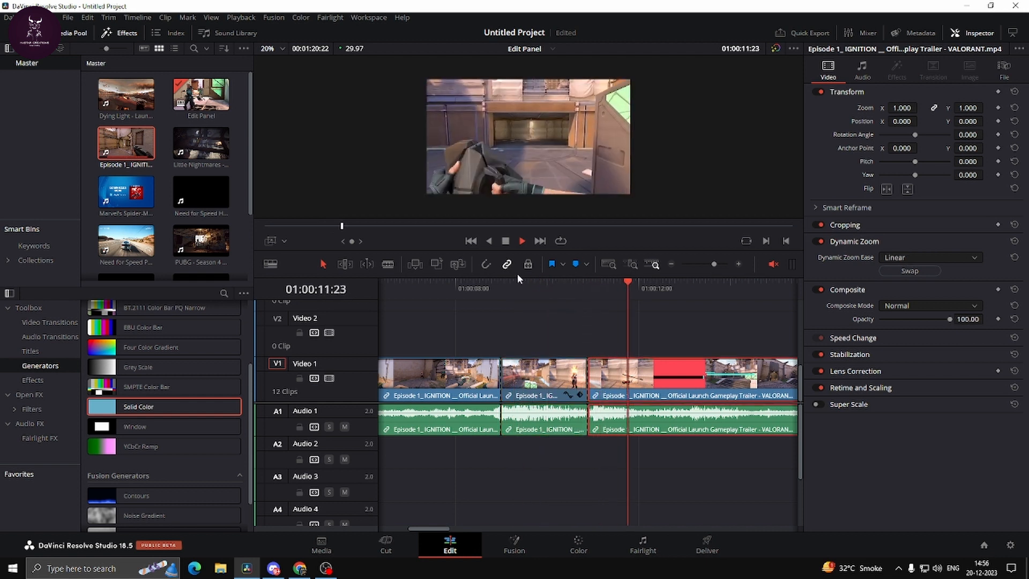
key(space)
Swap the middle clip's dynamic zoom start and end frames and play back the reversed zoom.
click(535, 300)
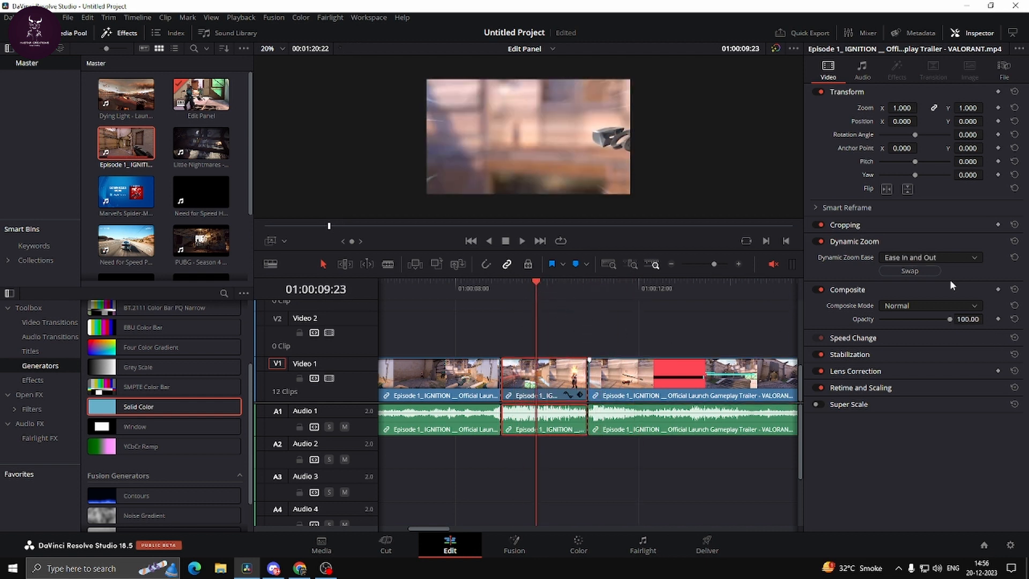
click(910, 271)
click(495, 282)
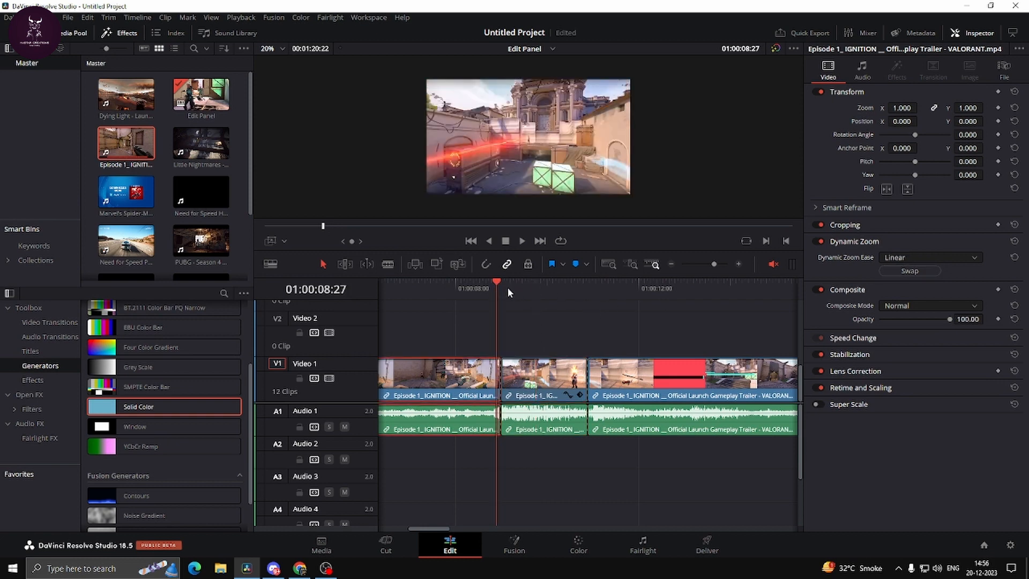
key(space)
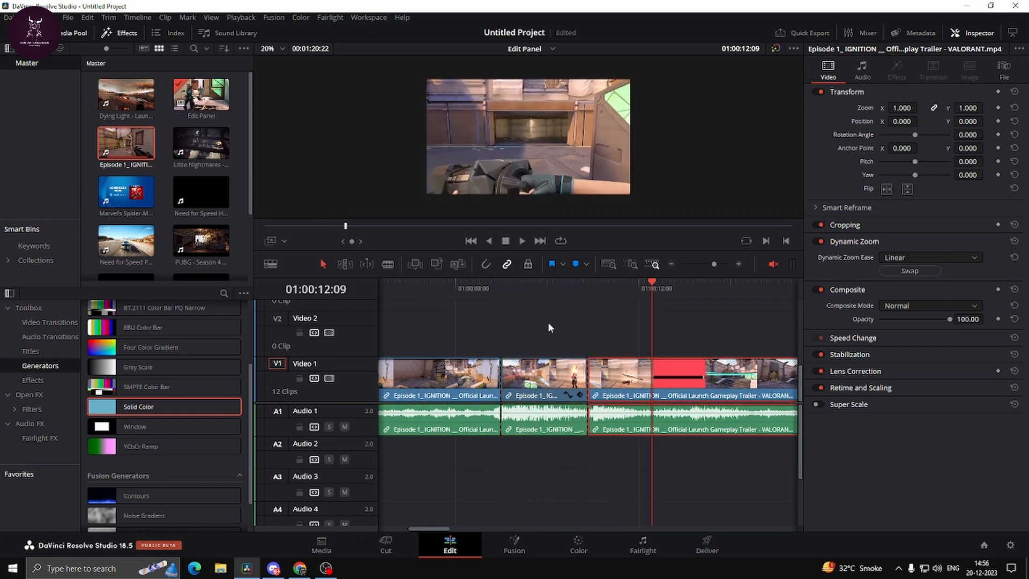
click(529, 282)
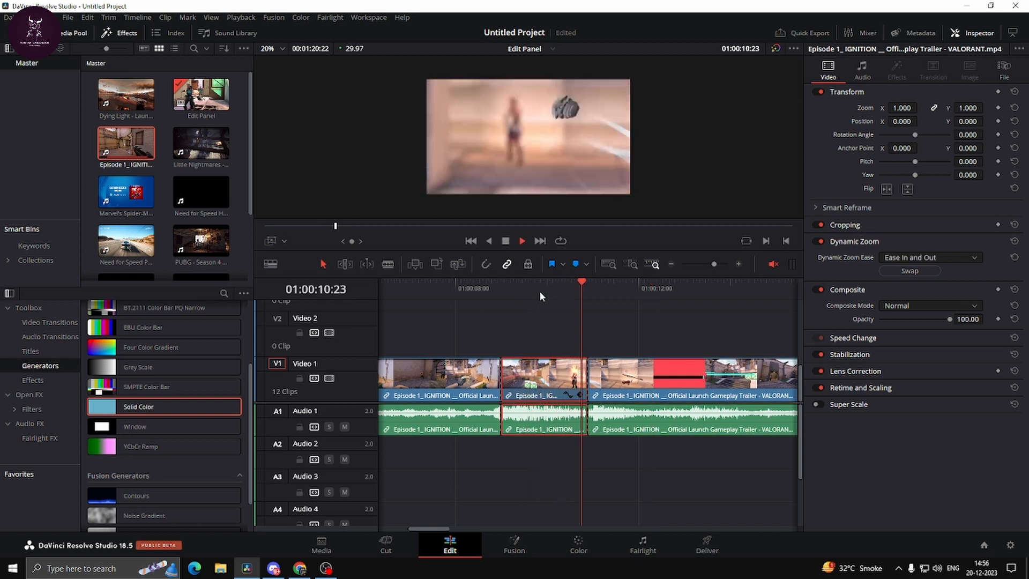
key(space)
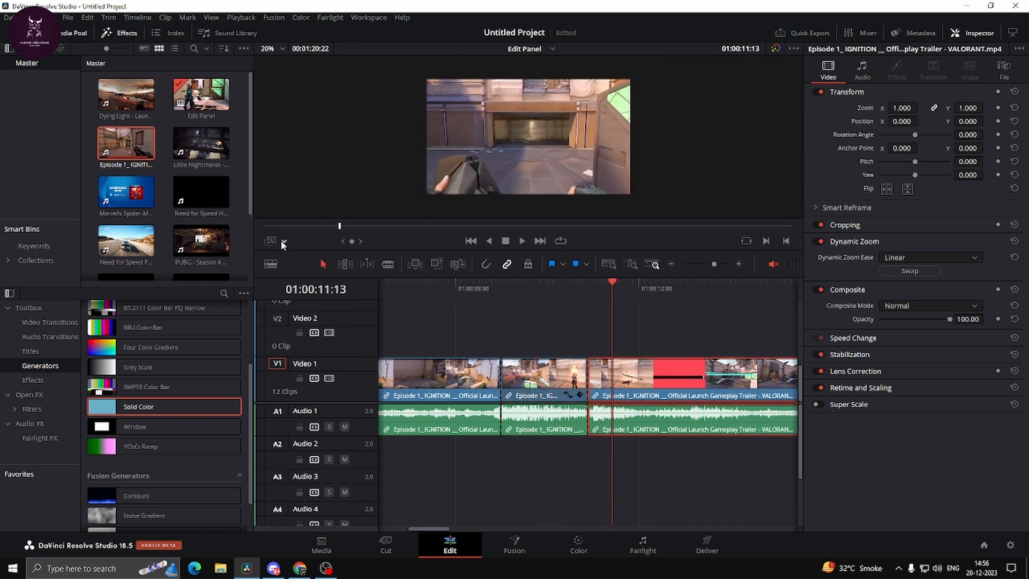
Display the dynamic zoom frames, swap the middle clip's start and end frames again, and play it back.
click(272, 241)
click(534, 290)
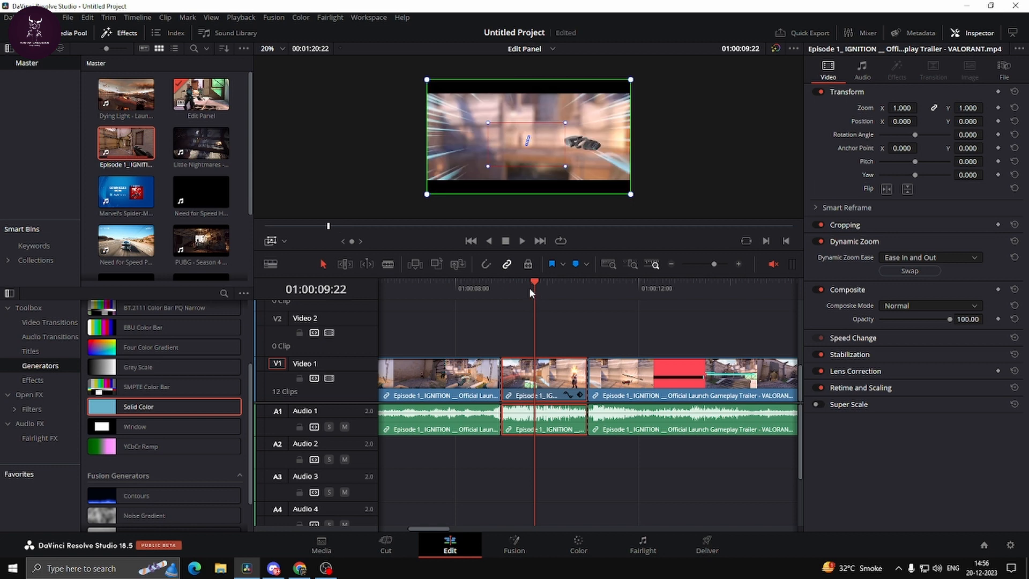
drag(529, 287, 576, 298)
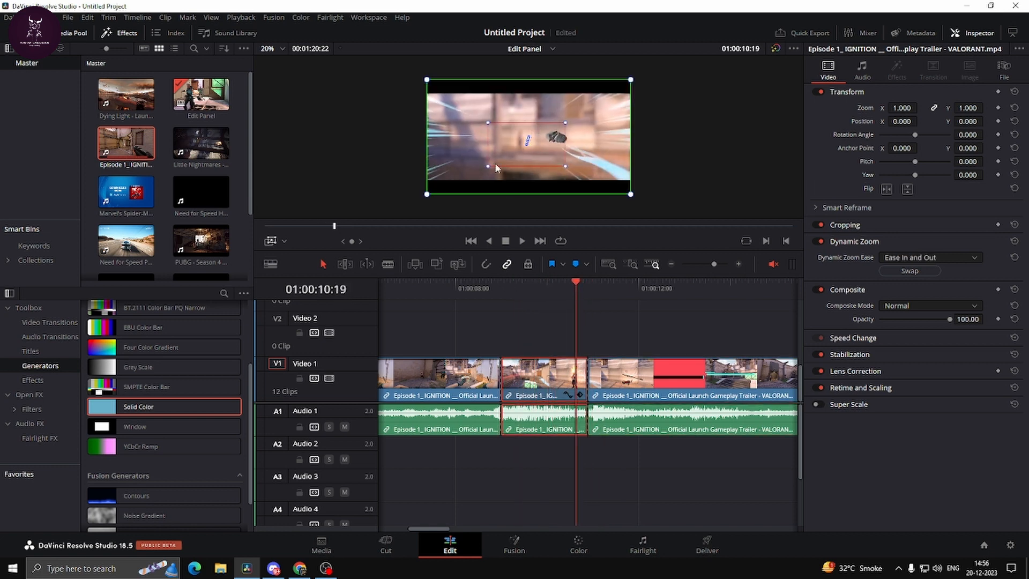
click(932, 273)
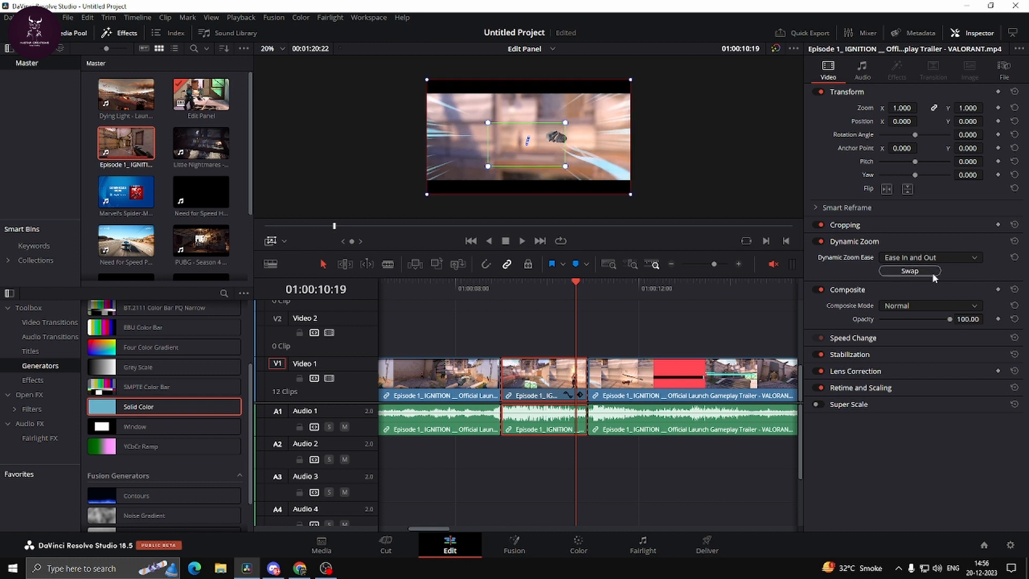
click(507, 283)
key(space)
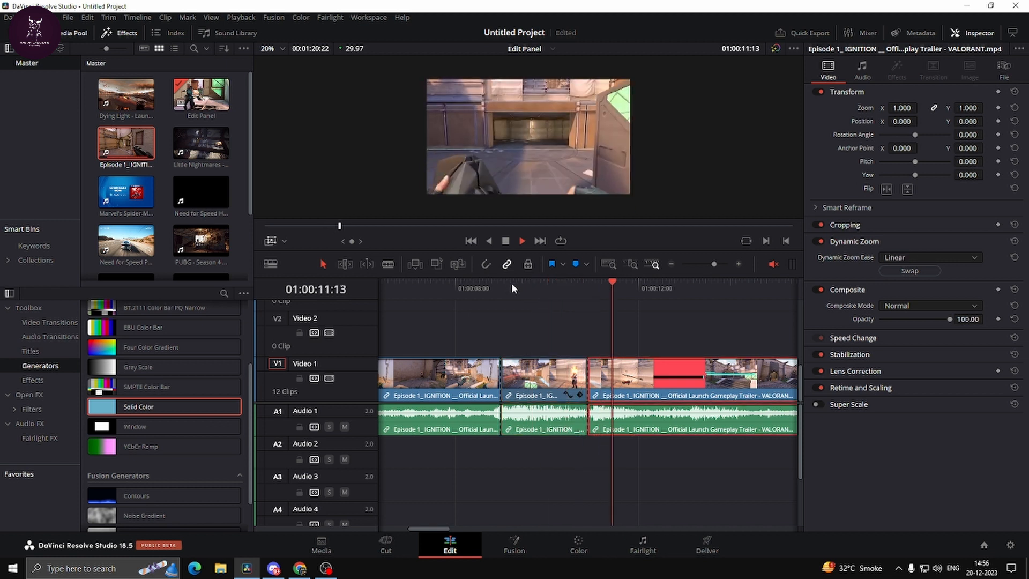
key(space)
Swap the dynamic zoom frames of the clip following the middle one and play across the cut.
click(910, 271)
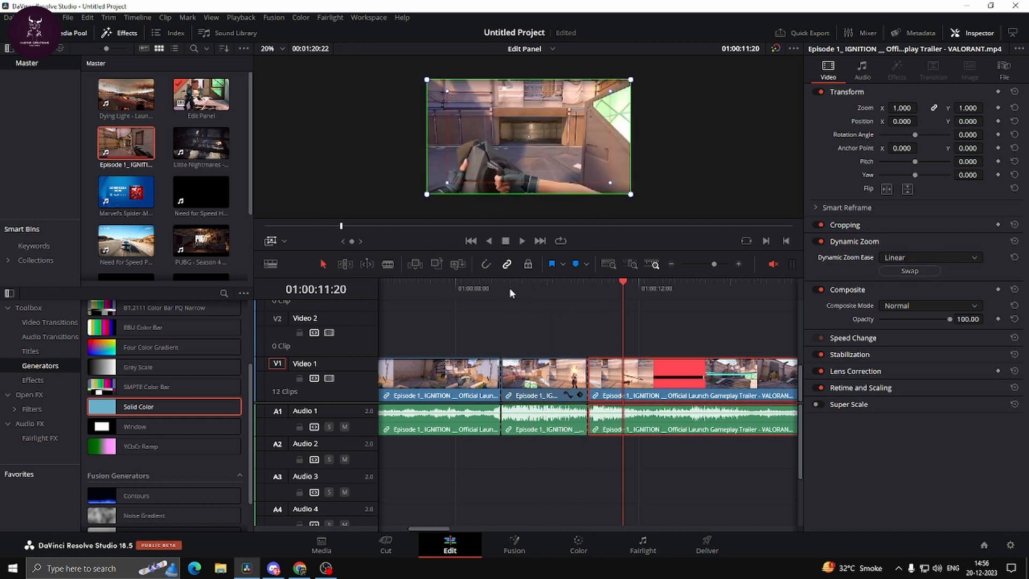
click(509, 288)
key(space)
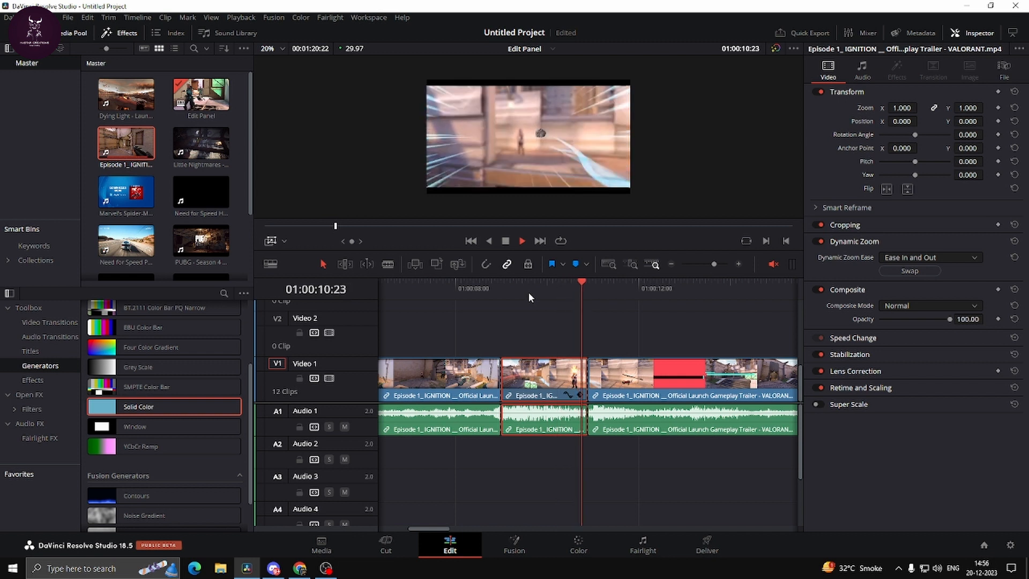
key(space)
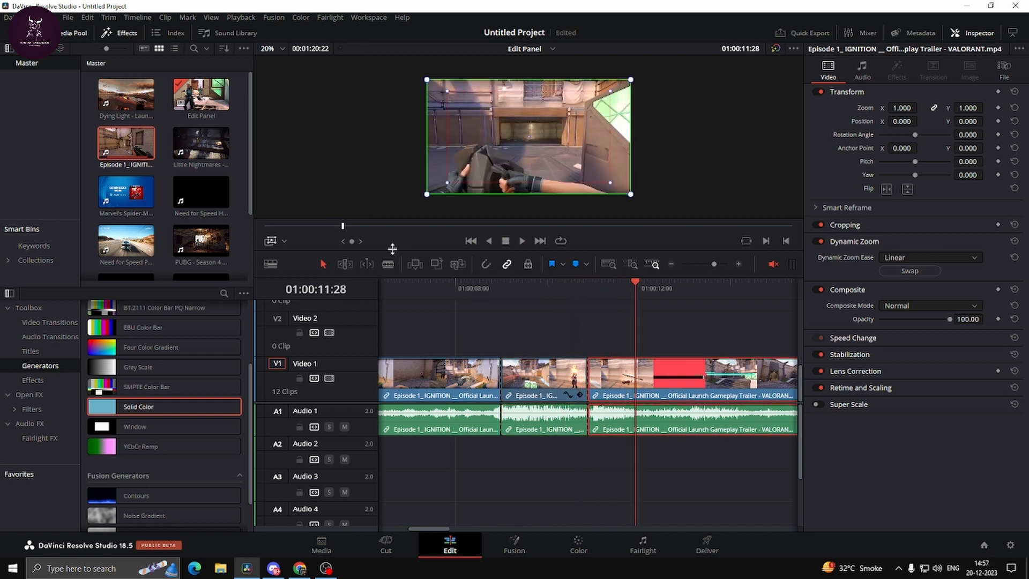
Hide the zoom frames in the viewer and turn off Dynamic Zoom for the middle clip.
click(274, 241)
click(529, 289)
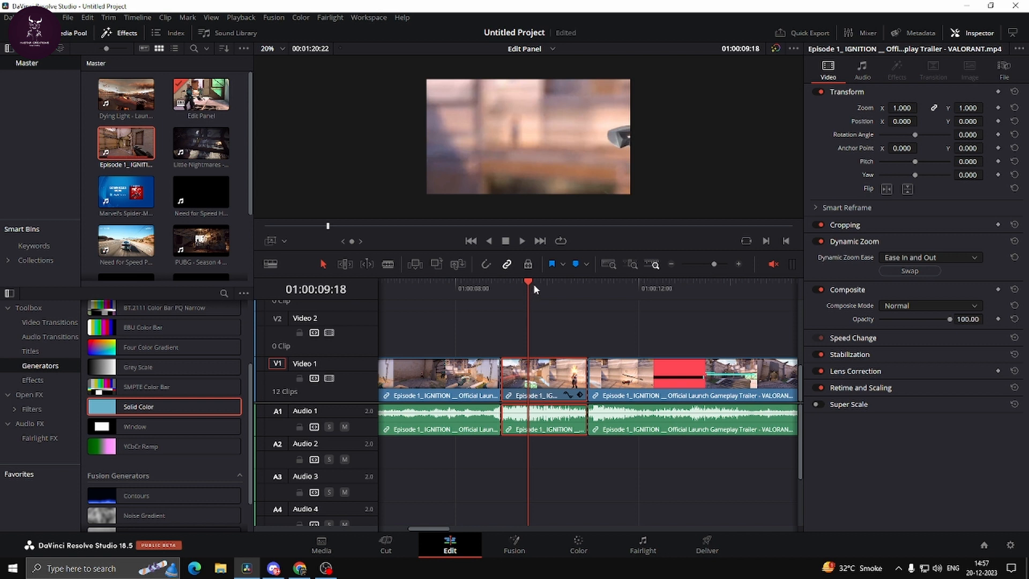
click(822, 241)
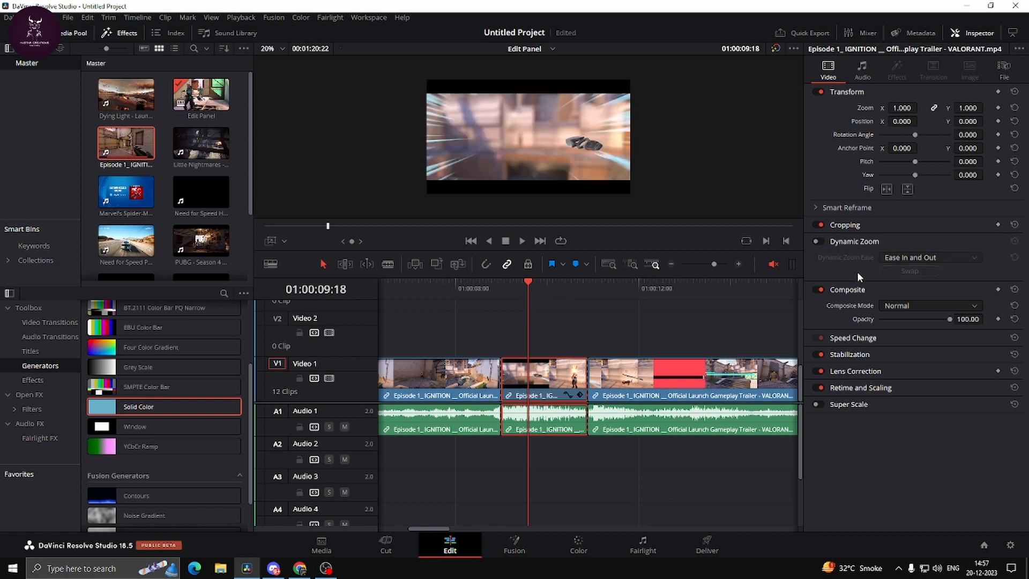
Turn off Cropping for the middle clip and browse the composite modes offered in its Composite settings.
click(823, 226)
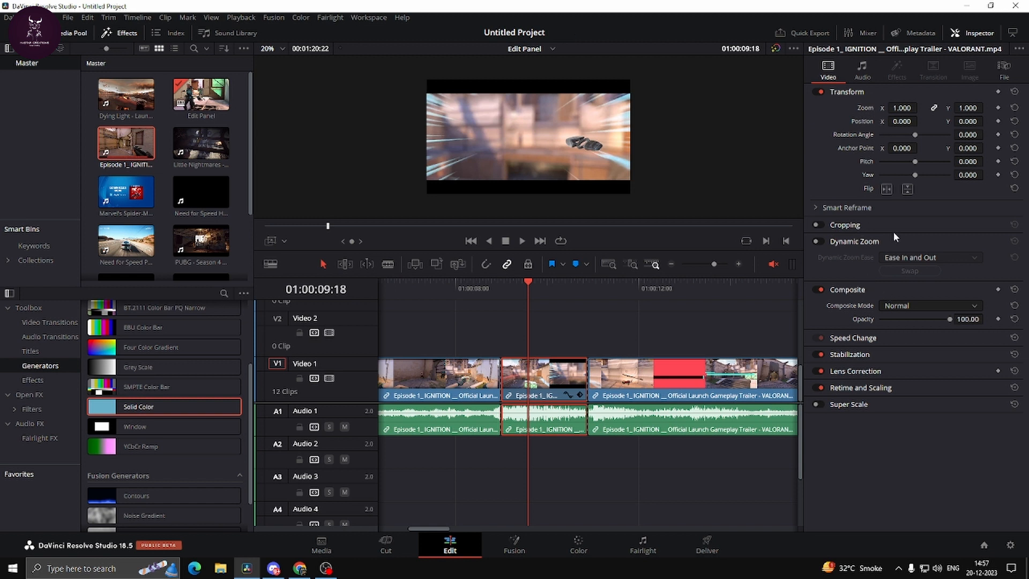
click(848, 294)
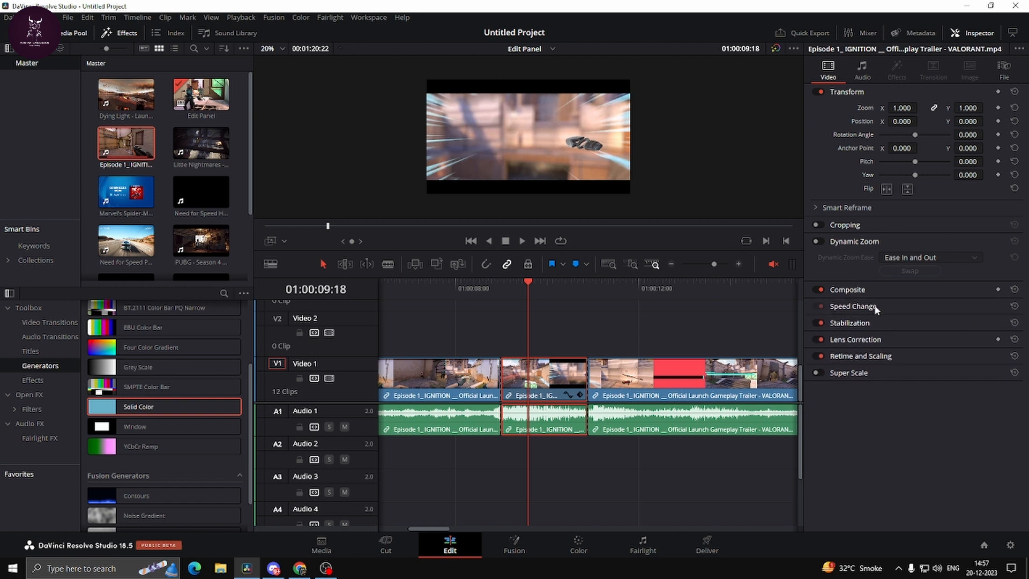
click(860, 291)
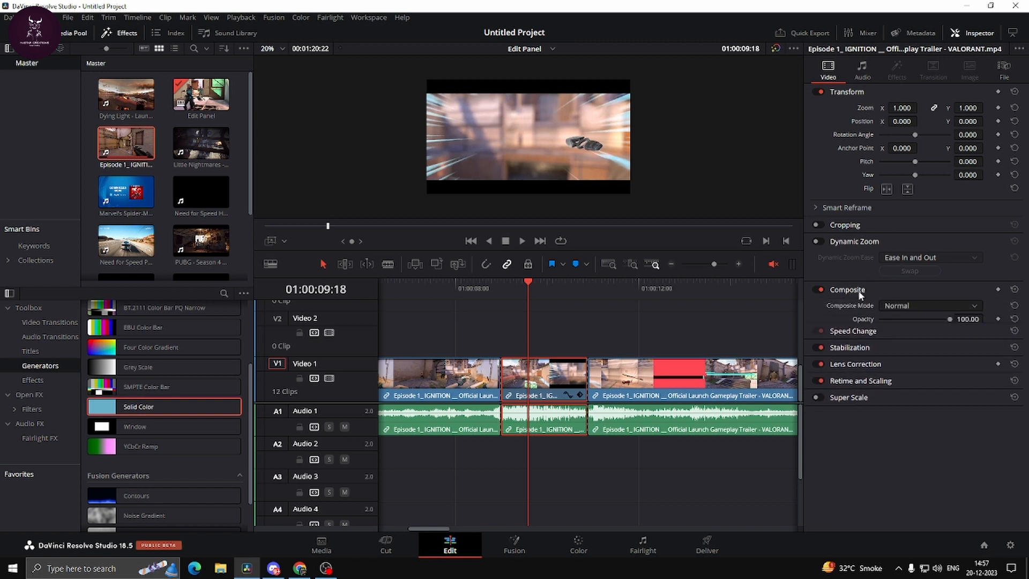
click(896, 306)
scroll(923, 369, down, 5)
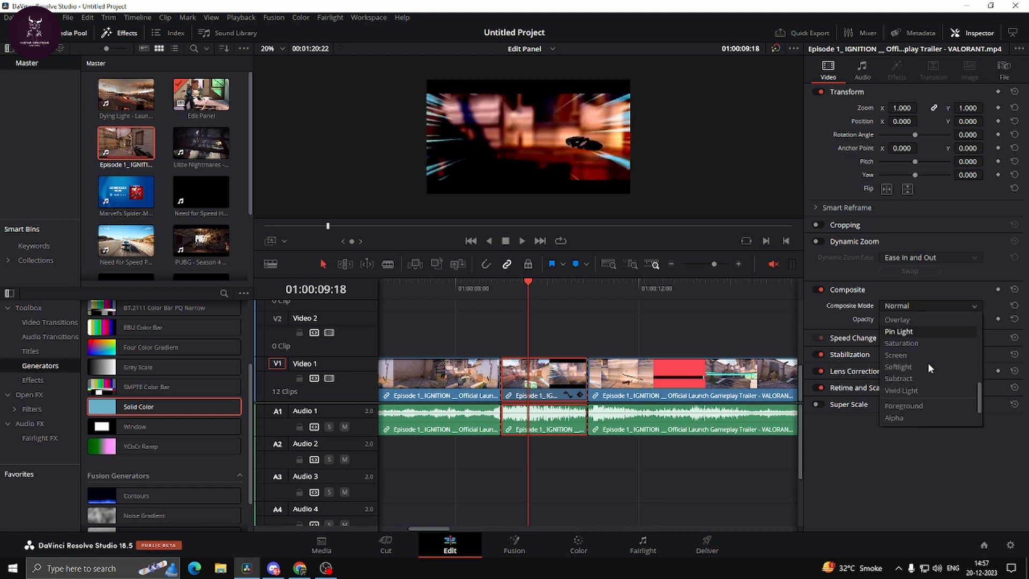
scroll(928, 363, up, 3)
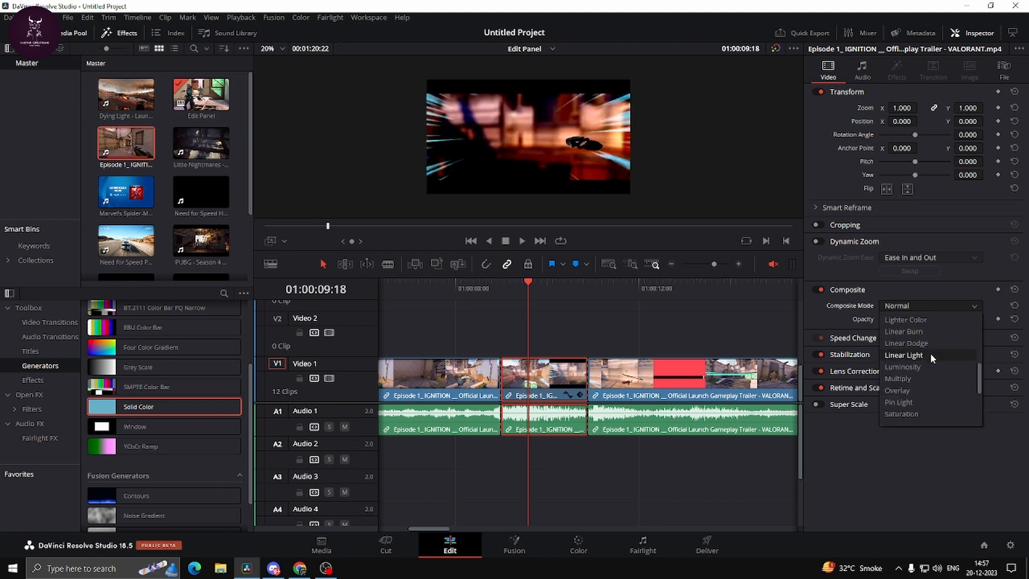
click(834, 453)
Move the middle clip onto Video 2 above the start of the following clip and set its composite mode to Add.
drag(570, 372, 658, 330)
click(637, 285)
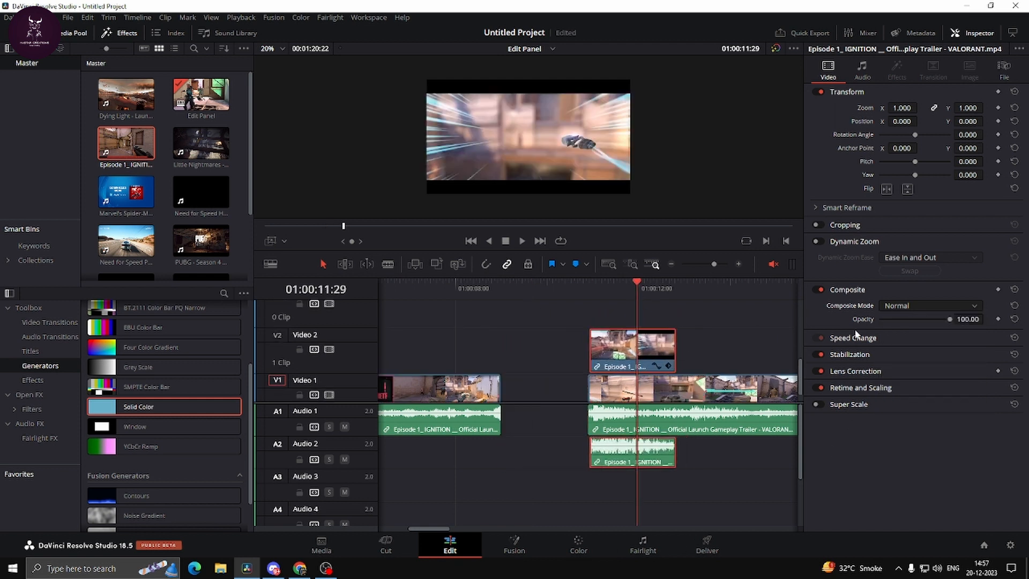
click(921, 305)
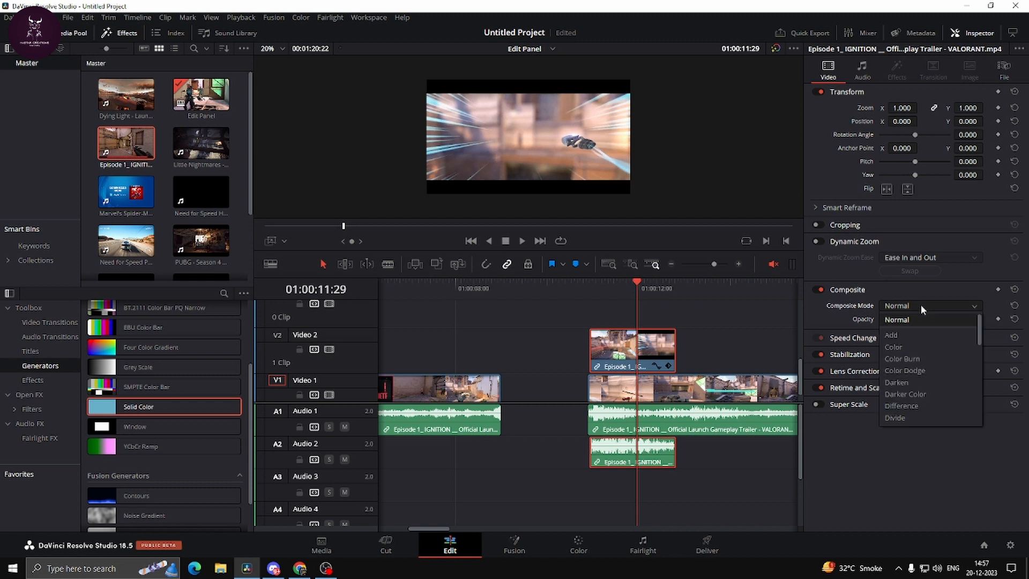
click(910, 333)
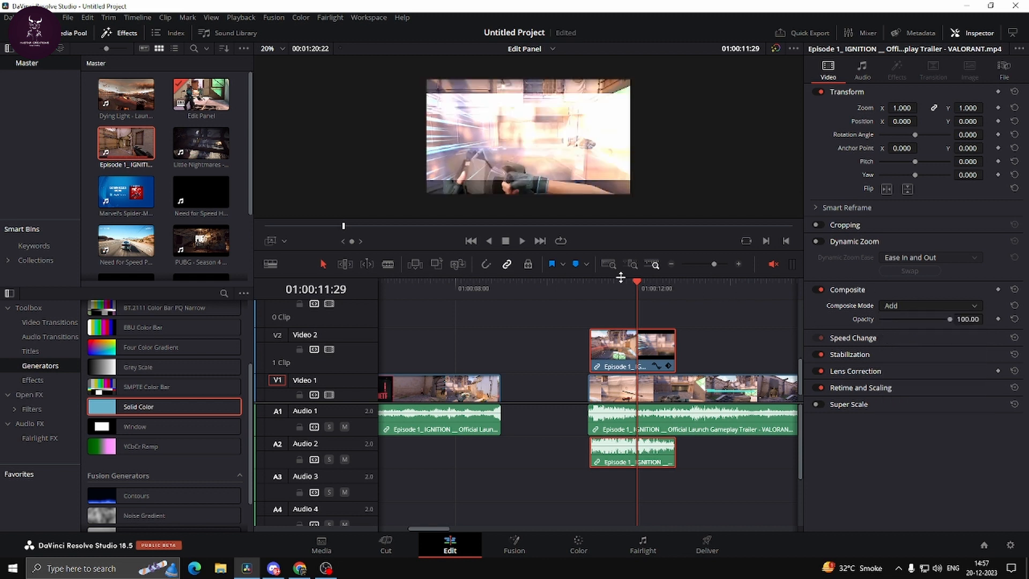
Play back the overlapping section from the start of the Video 2 clip to review the Add blend.
click(596, 285)
key(space)
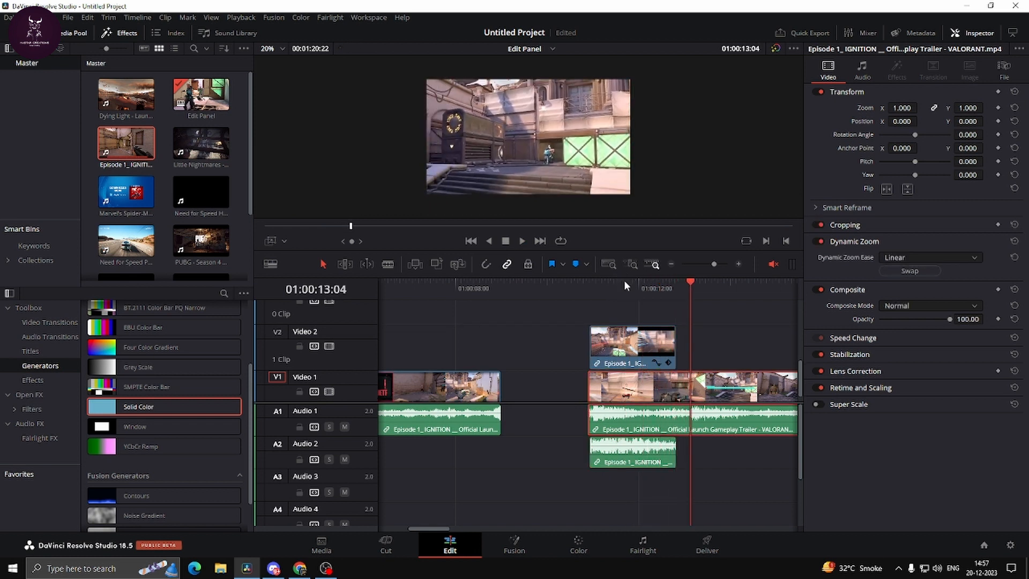
click(602, 284)
key(space)
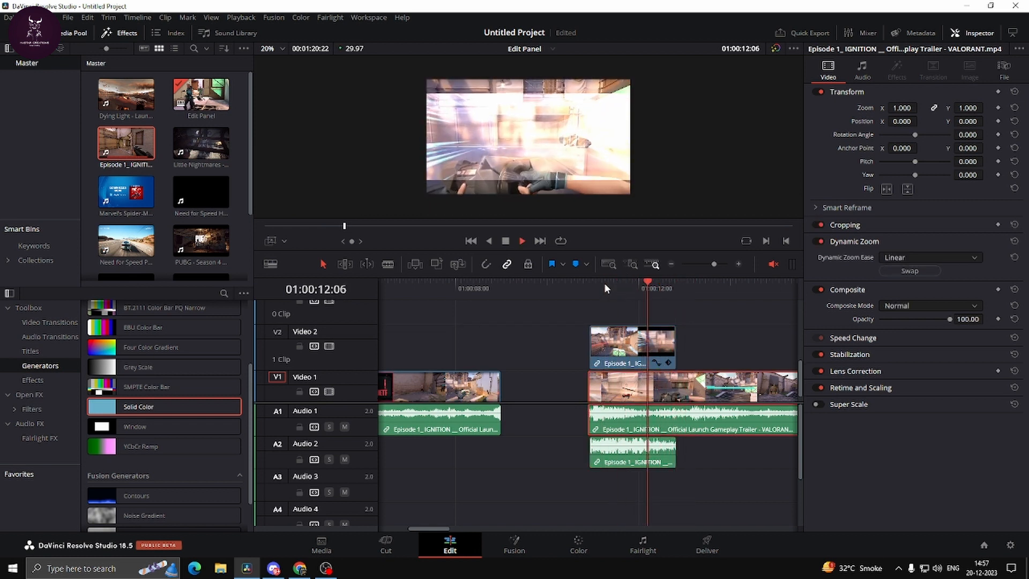
Set the composite mode of the Video 1 clip under the overlay to Color and play back the overlap.
click(934, 303)
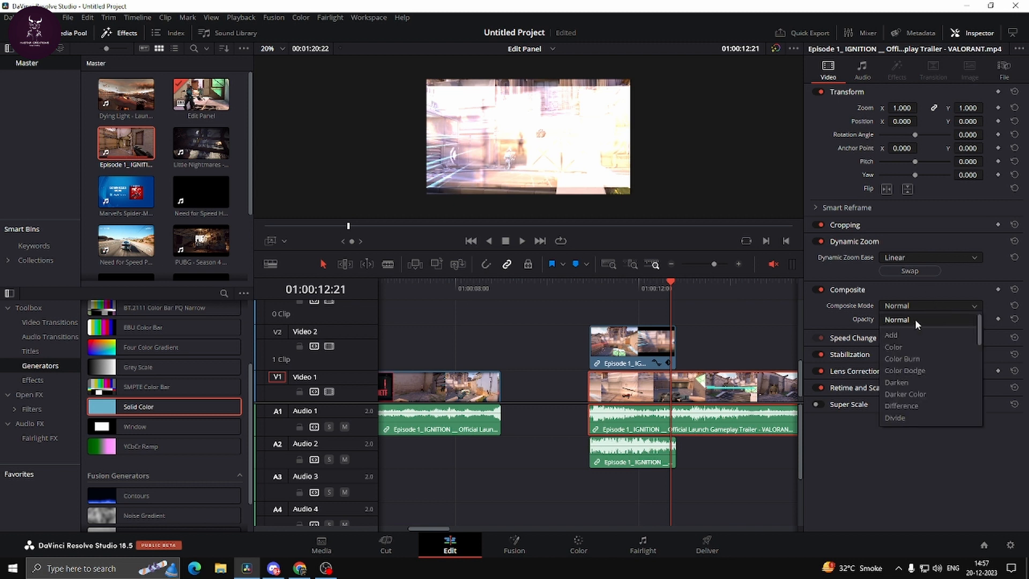
click(904, 350)
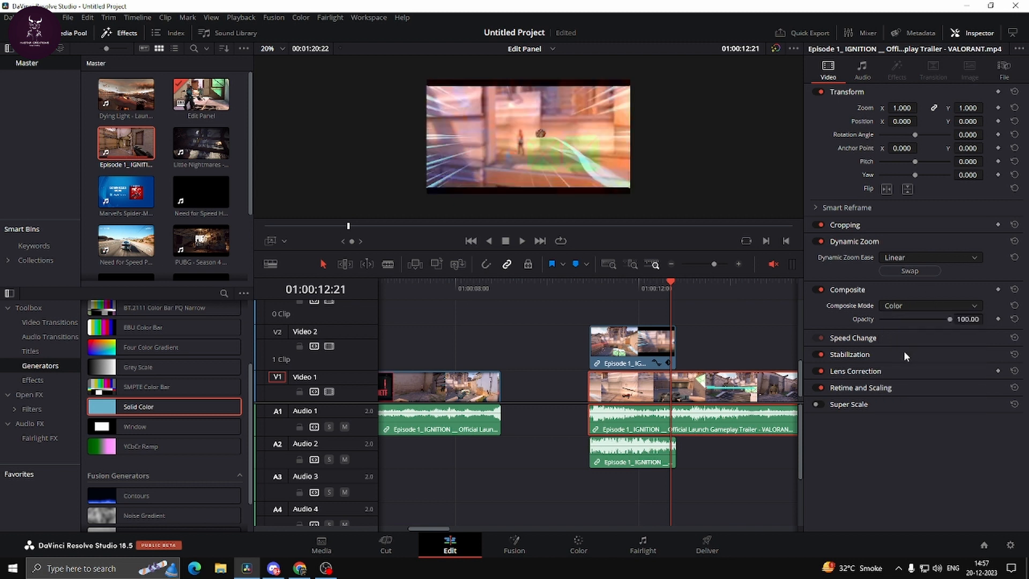
click(599, 279)
key(space)
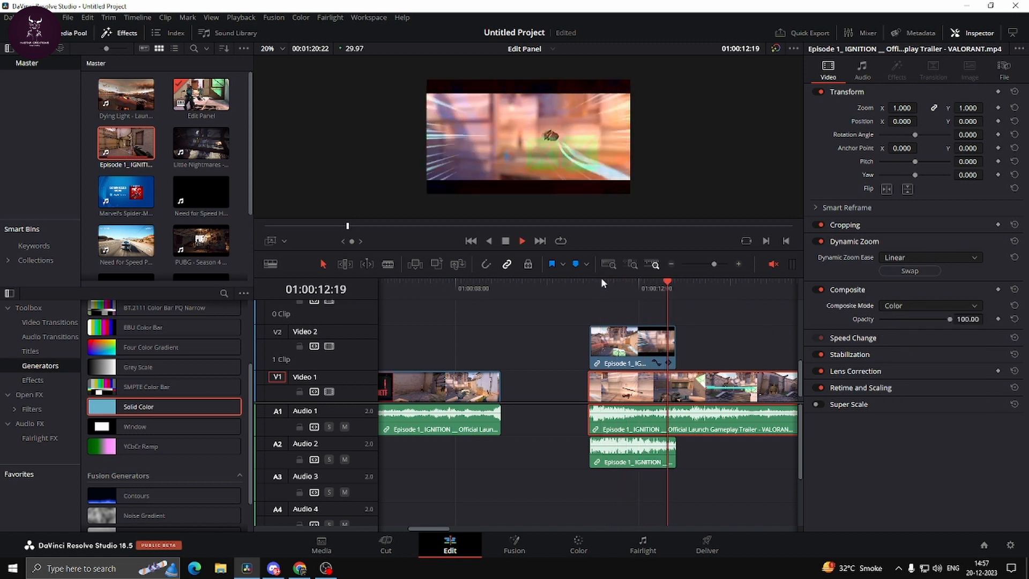
key(space)
Browse the composite modes for the Video 1 clip, set it to Exclusion, and play back the overlap.
click(918, 307)
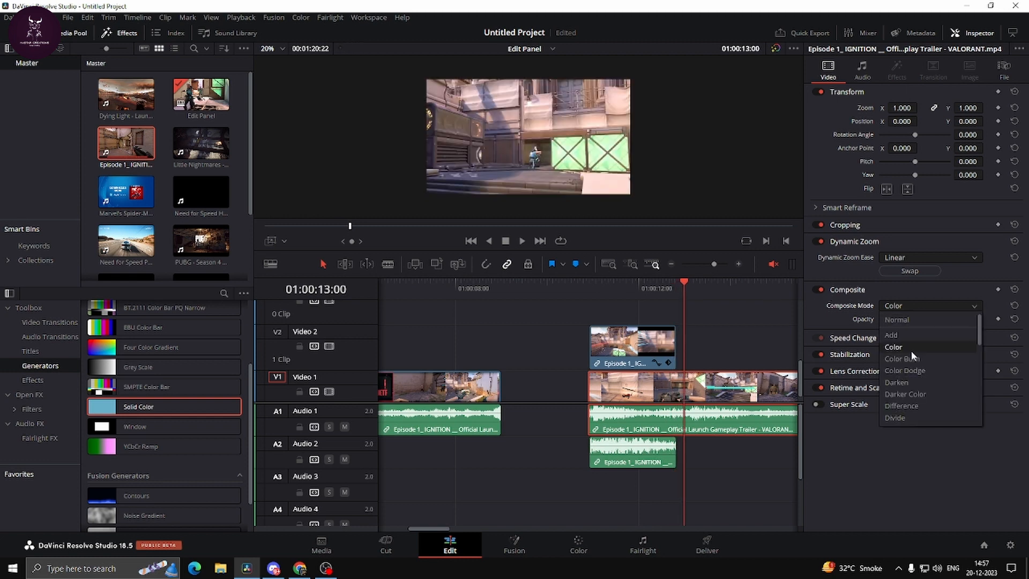
scroll(920, 368, down, 5)
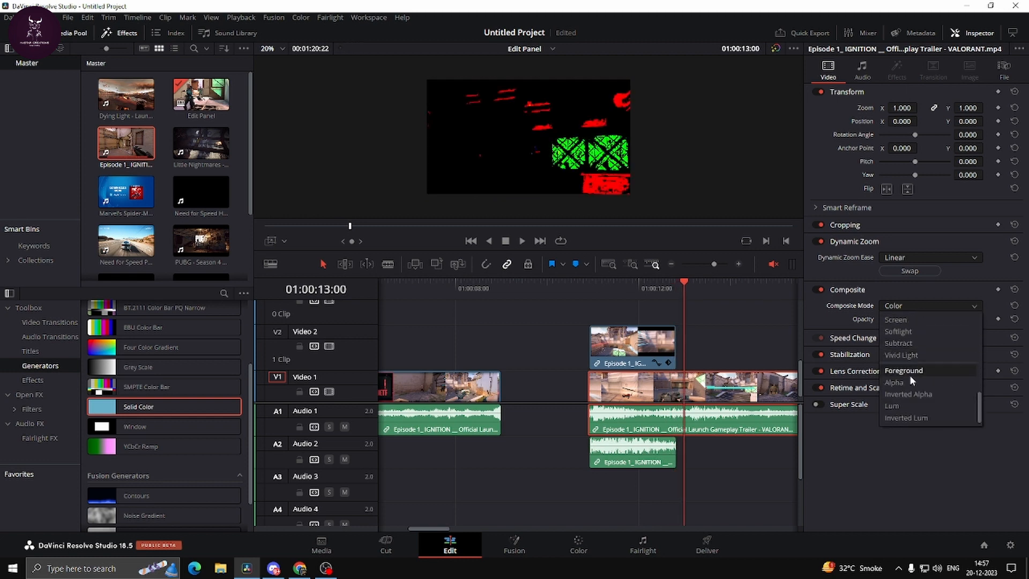
scroll(917, 338, up, 3)
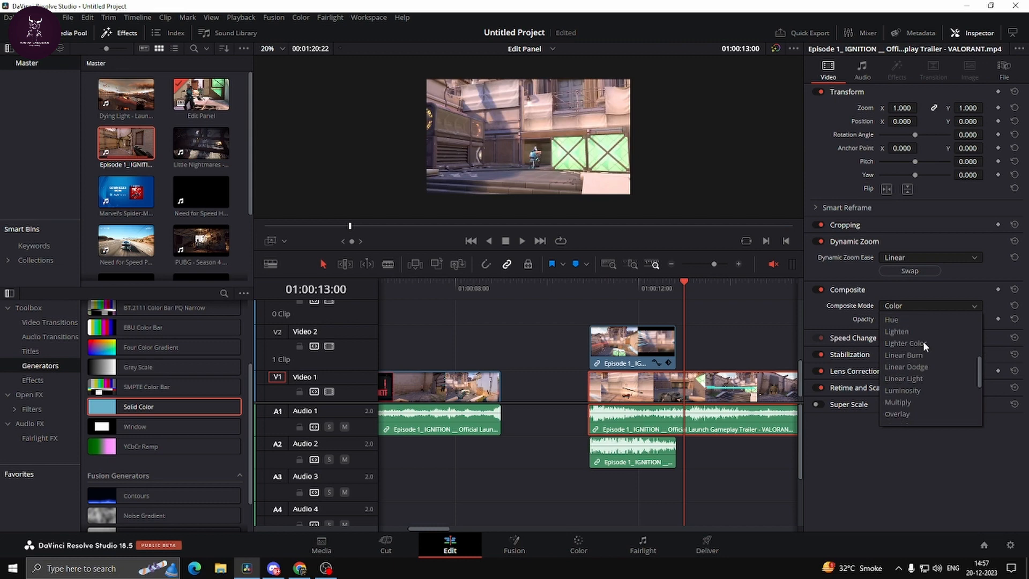
scroll(920, 321, up, 3)
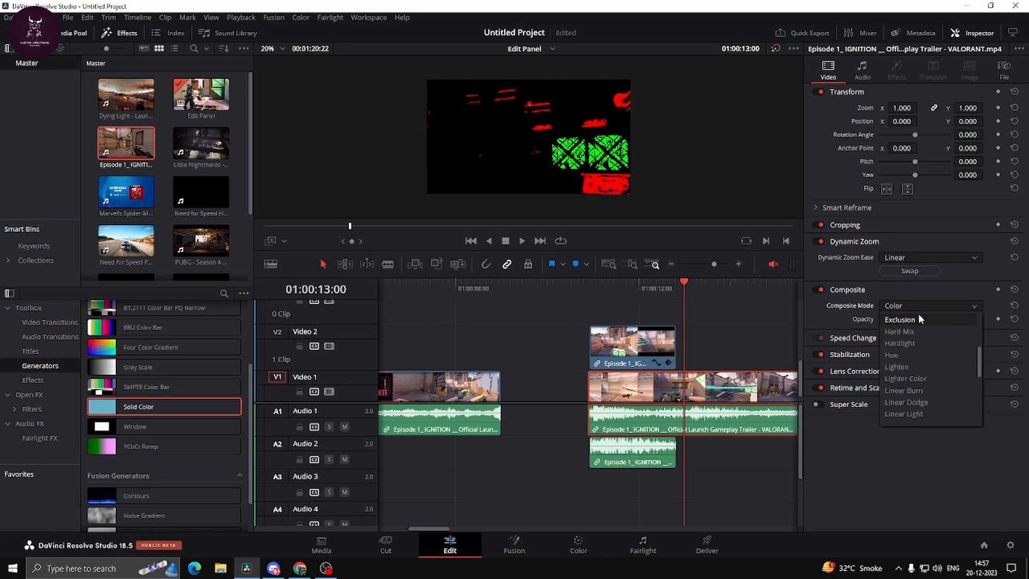
click(930, 337)
key(space)
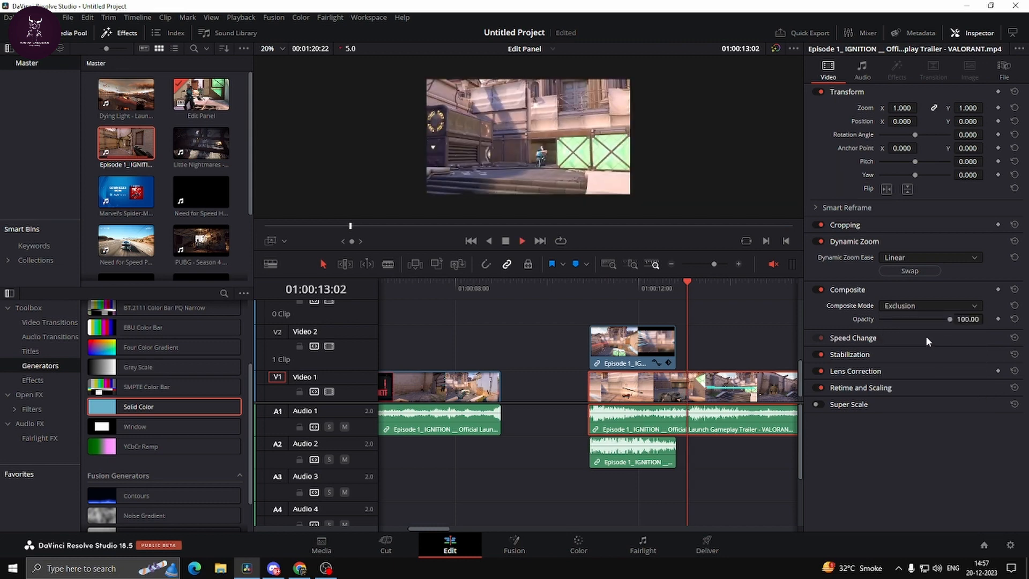
click(610, 285)
key(space)
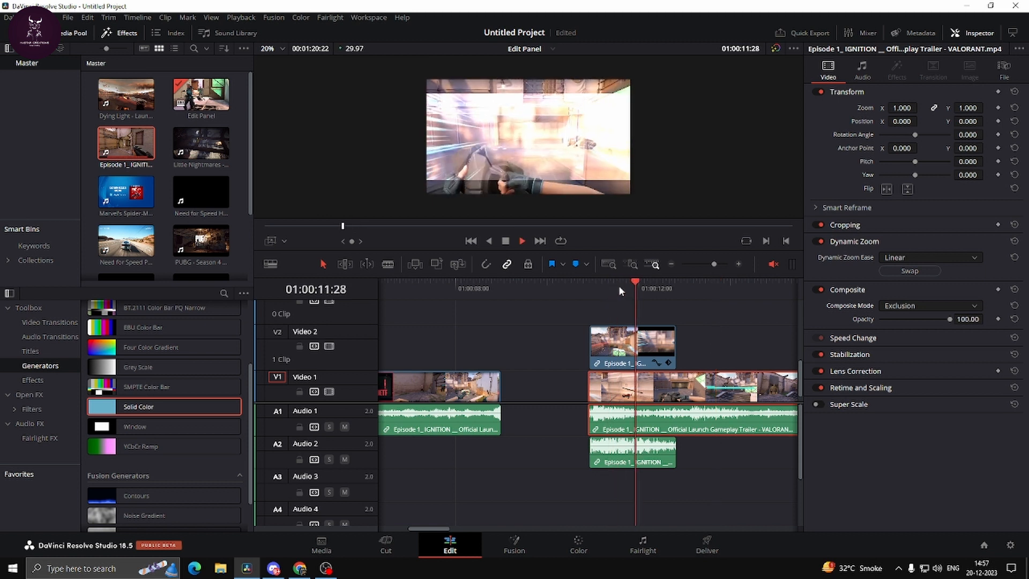
key(space)
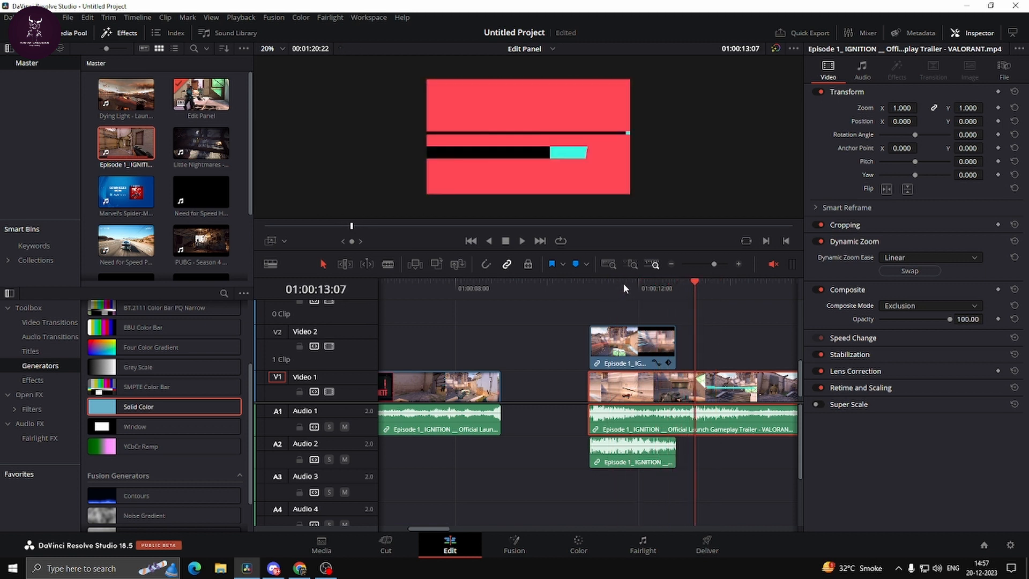
Place the playhead inside the overlap, turn off Composite for the Video 1 clip, and expand its Speed Change settings.
click(622, 283)
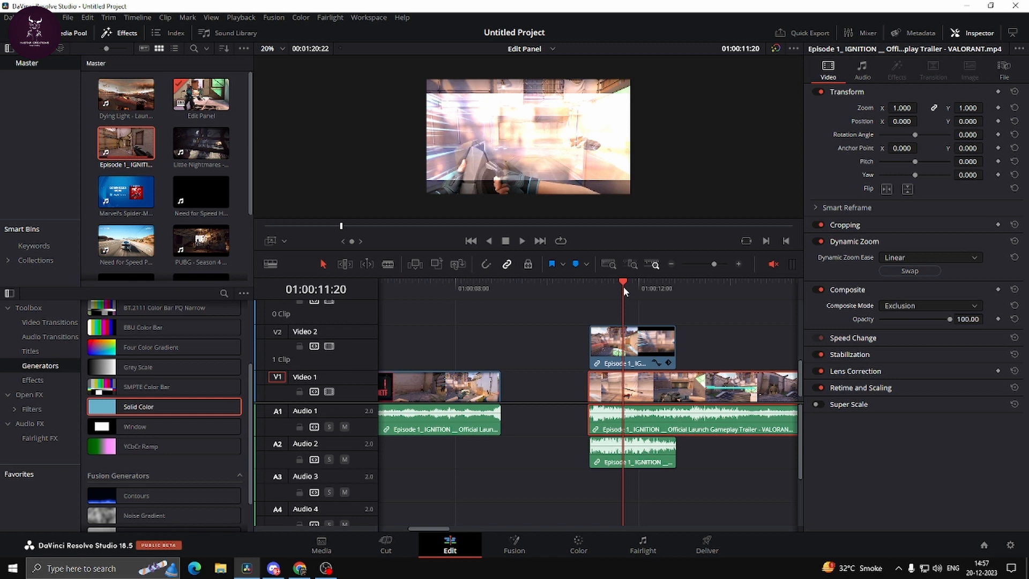
click(612, 288)
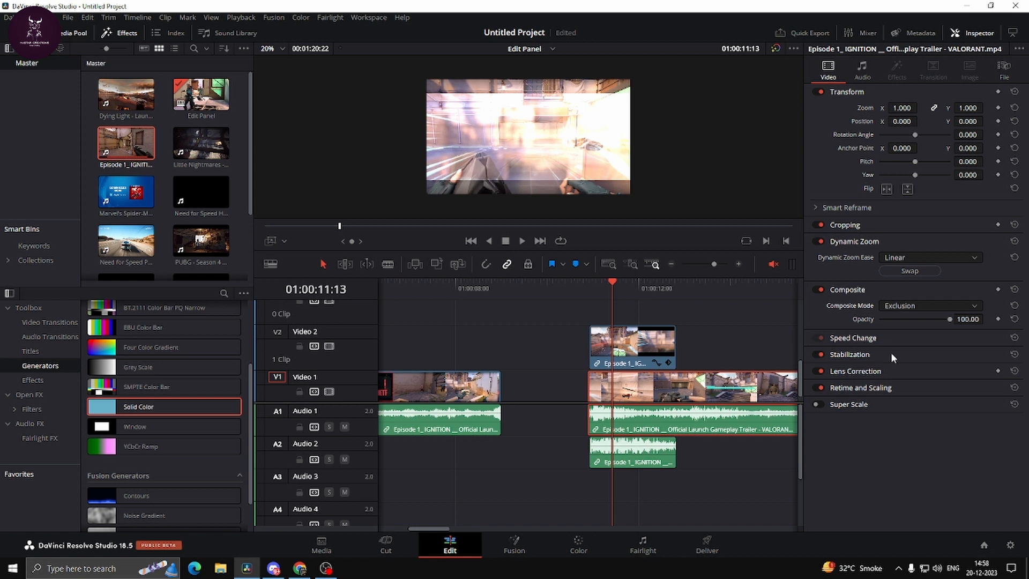
click(820, 290)
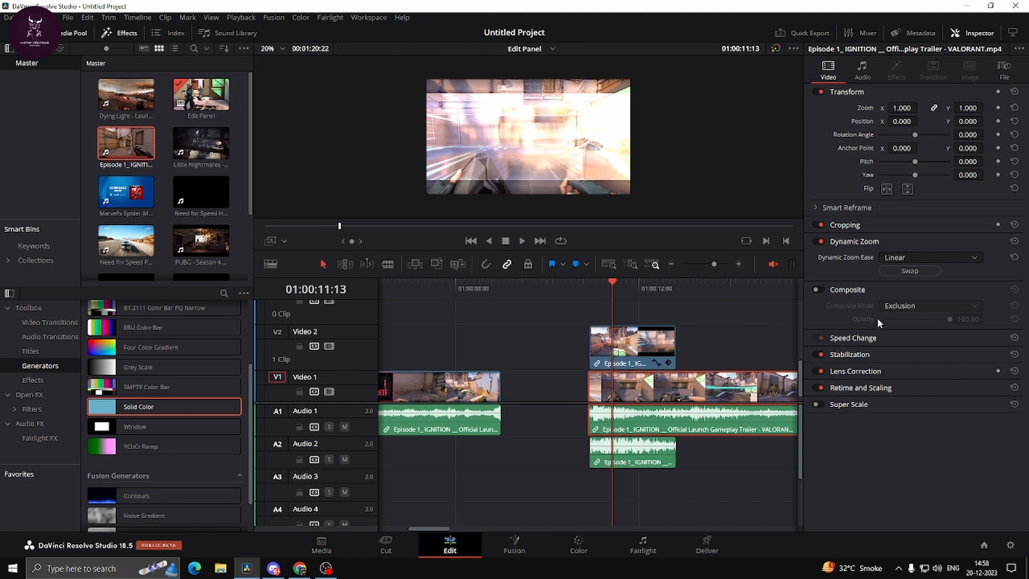
click(876, 341)
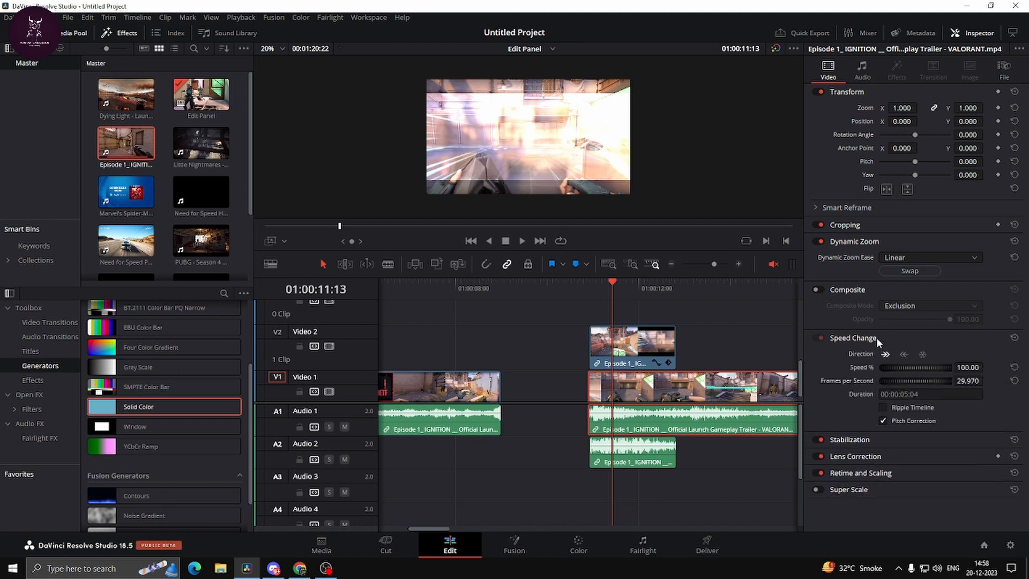
Remove the overlaid Video 2 clip and close the gap on Video 1, scrubbing forward through the remaining clips.
drag(634, 346, 548, 345)
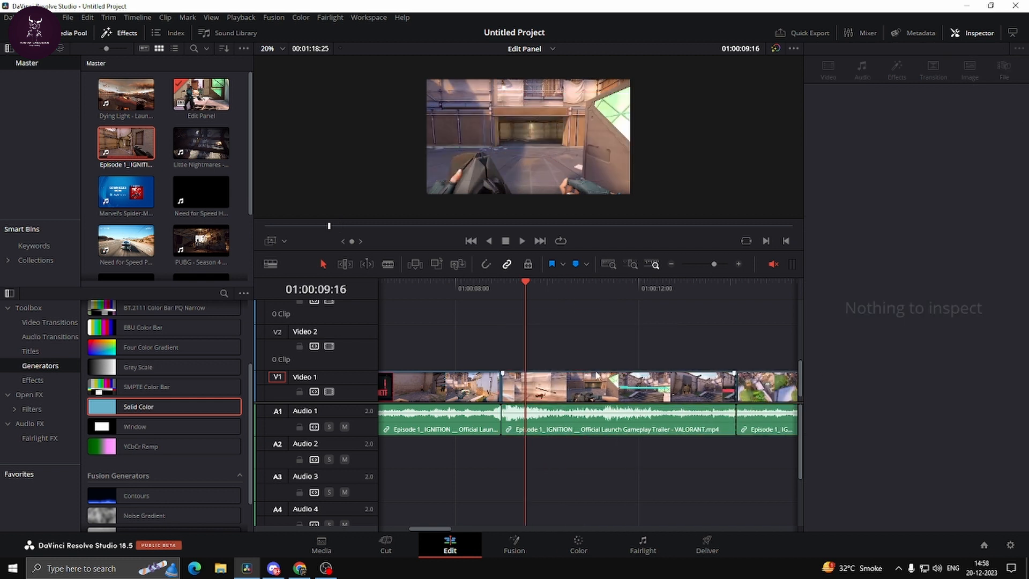
click(597, 378)
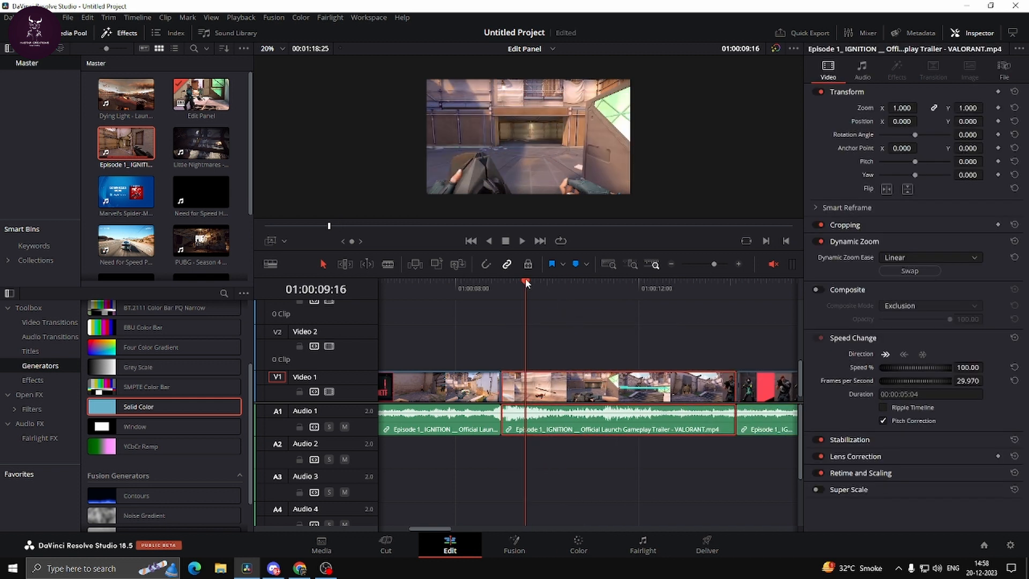
drag(532, 289, 621, 311)
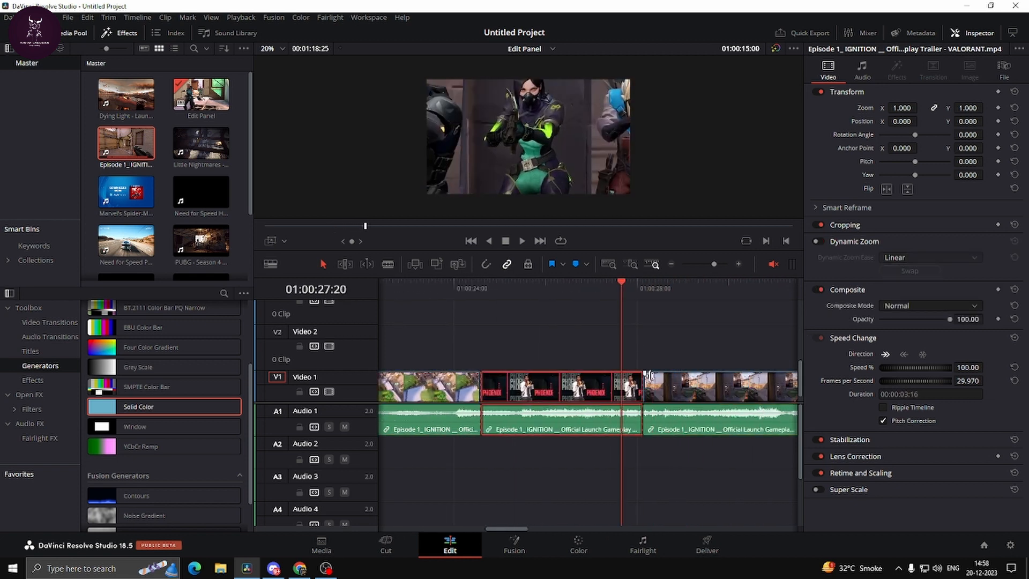
Select all the clips on the timeline and delete them.
scroll(652, 378, down, 5)
scroll(653, 381, down, 1)
drag(525, 289, 598, 304)
drag(615, 301, 661, 305)
drag(769, 348, 328, 436)
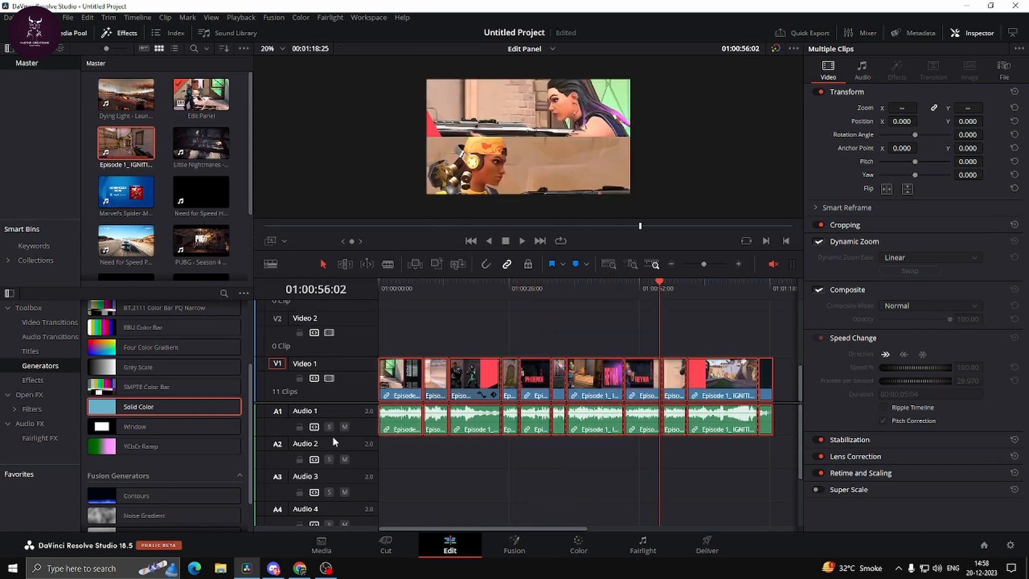
key(Delete)
Place the PUBG - Season 4 Gameplay Trailer.mp4 clip at the start of Video 1 and play its opening seconds.
scroll(209, 175, down, 2)
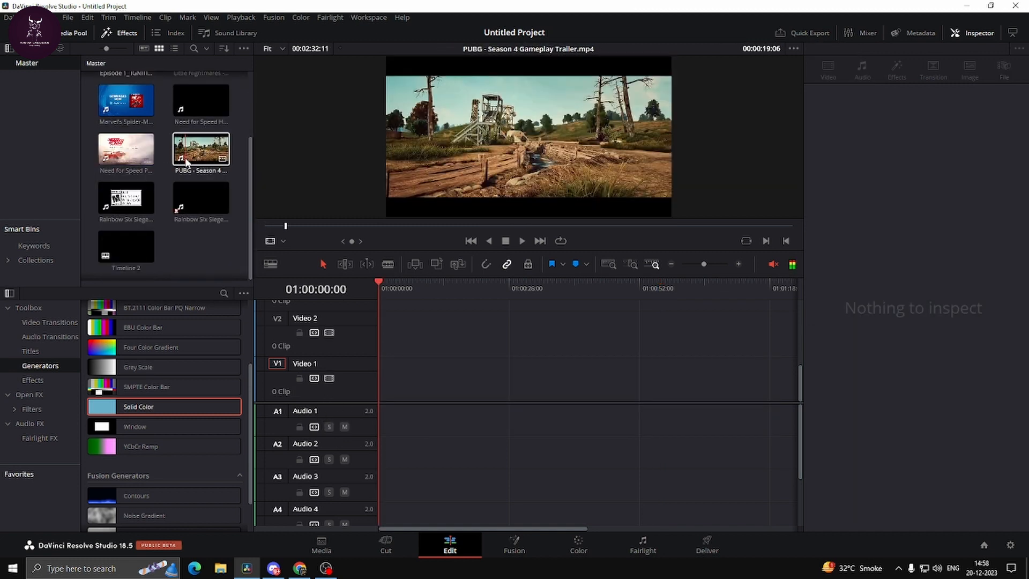
drag(197, 160, 382, 375)
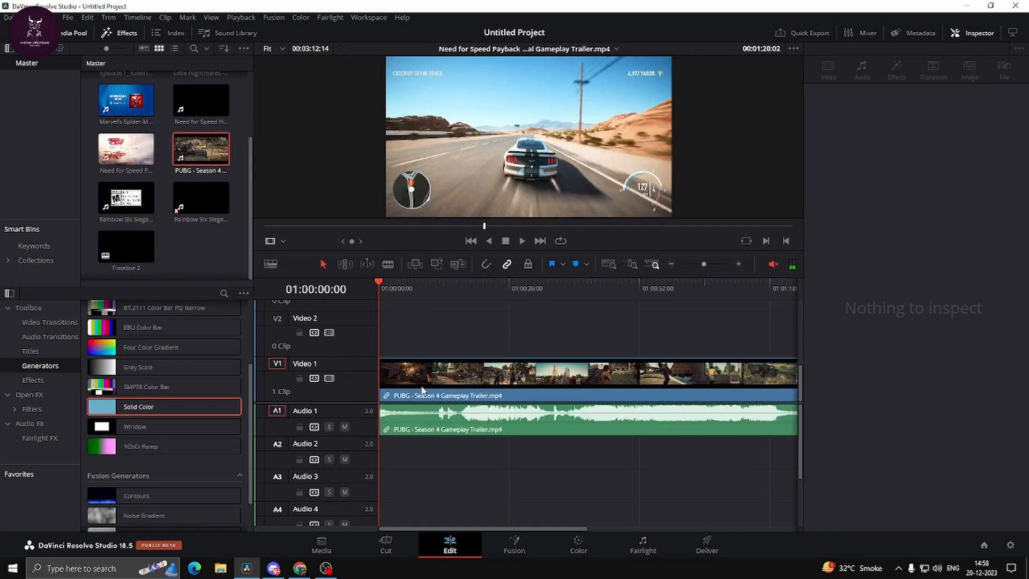
click(392, 284)
drag(390, 286, 369, 285)
key(space)
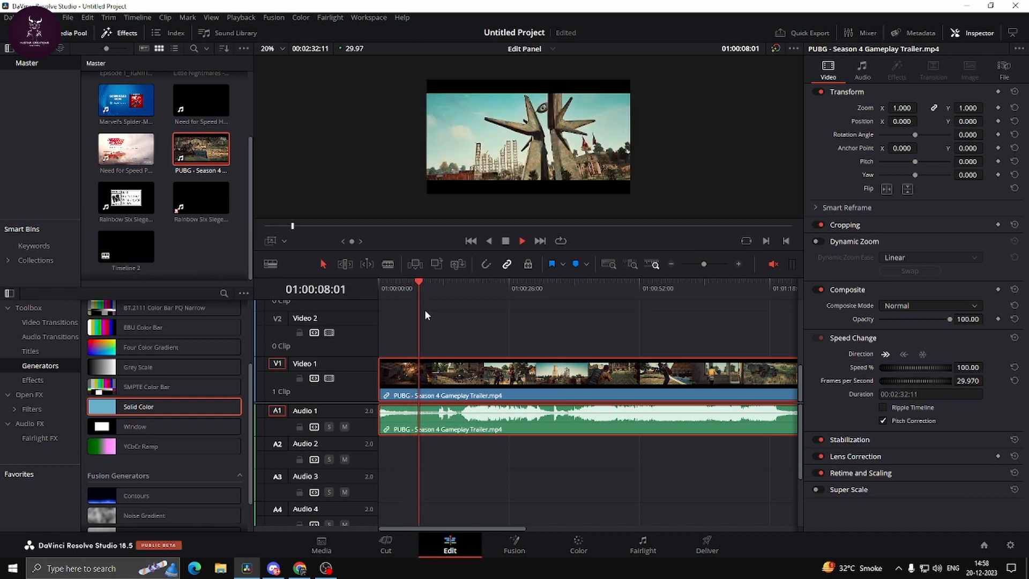
key(space)
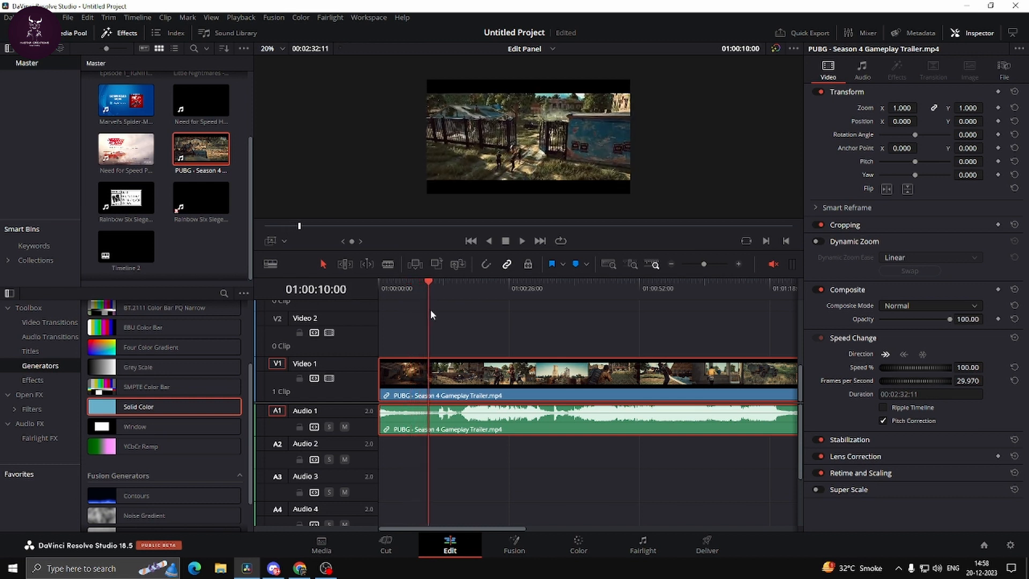
Split the PUBG trailer clip at 01:00:08:29 and play on from the cut.
drag(428, 290, 424, 282)
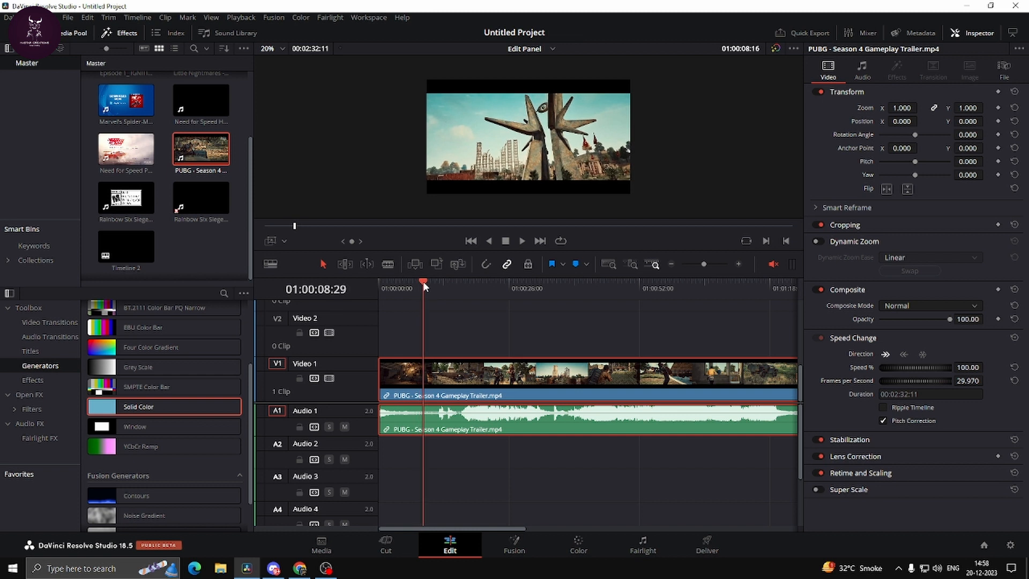
key(ctrl+b)
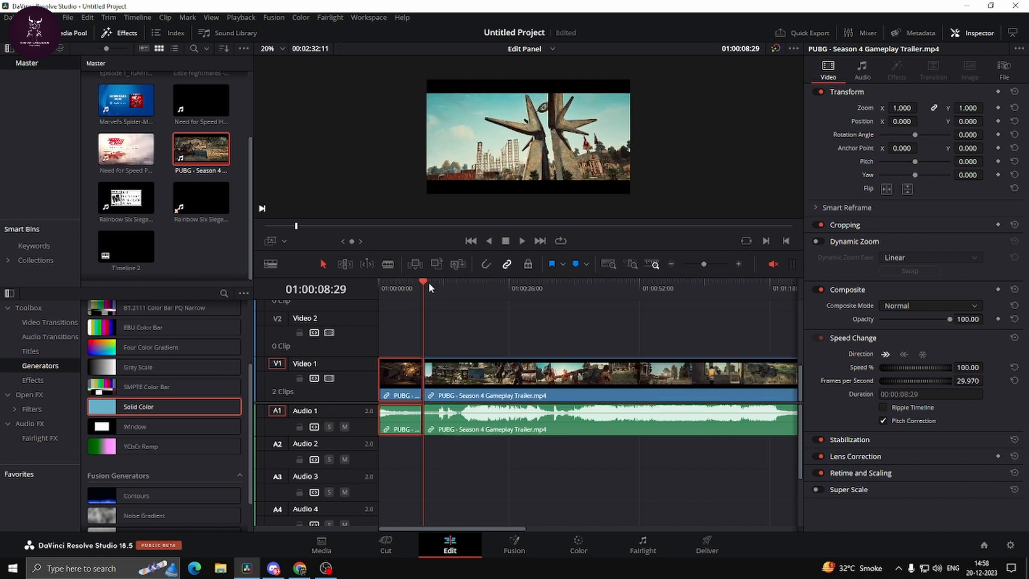
key(space)
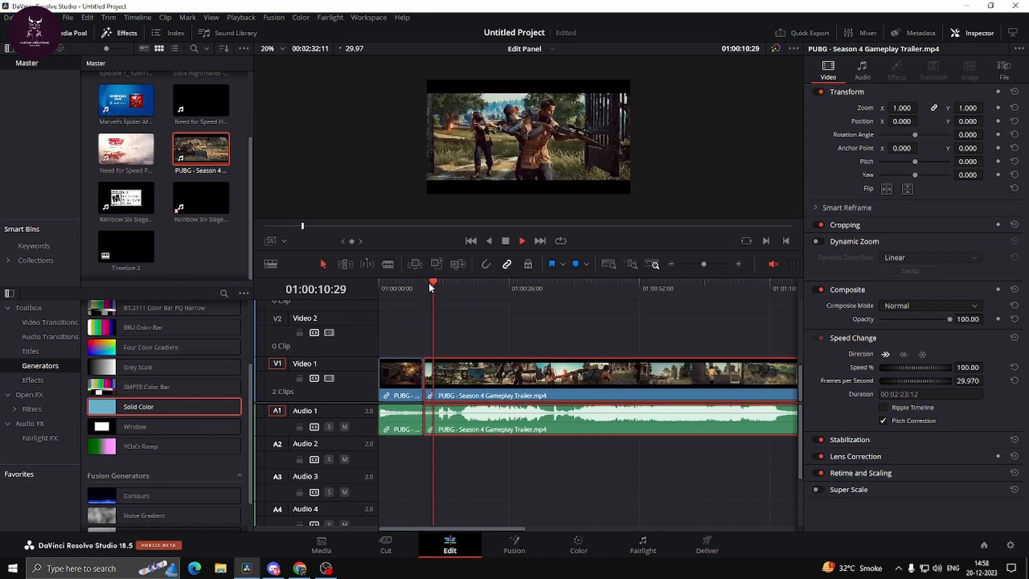
Split the PUBG trailer clip again at 01:00:10:10 on the timeline.
key(space)
drag(435, 287, 430, 283)
key(ctrl+b)
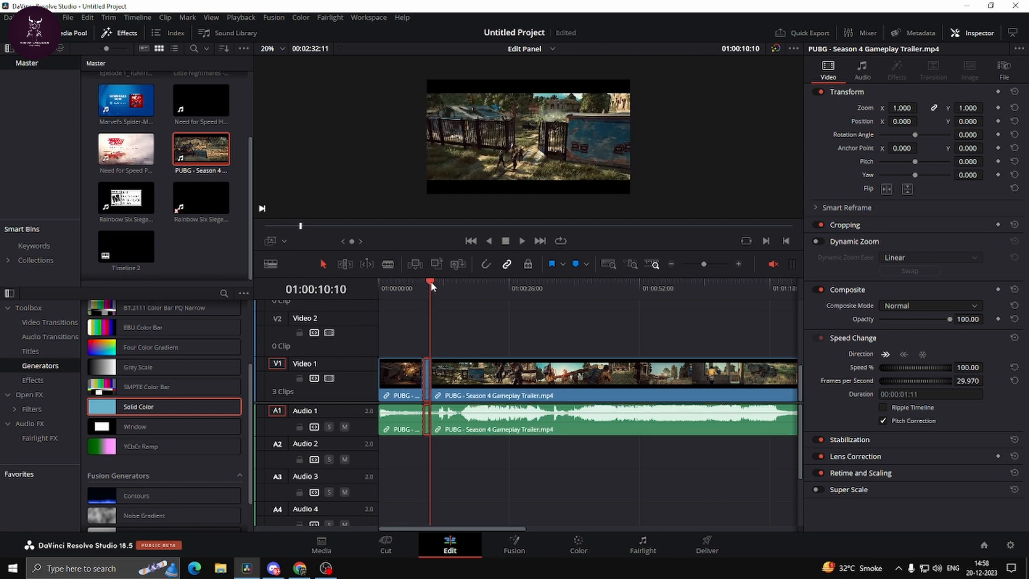
Play on from the cut and split the remaining clip at 01:00:15:14.
key(space)
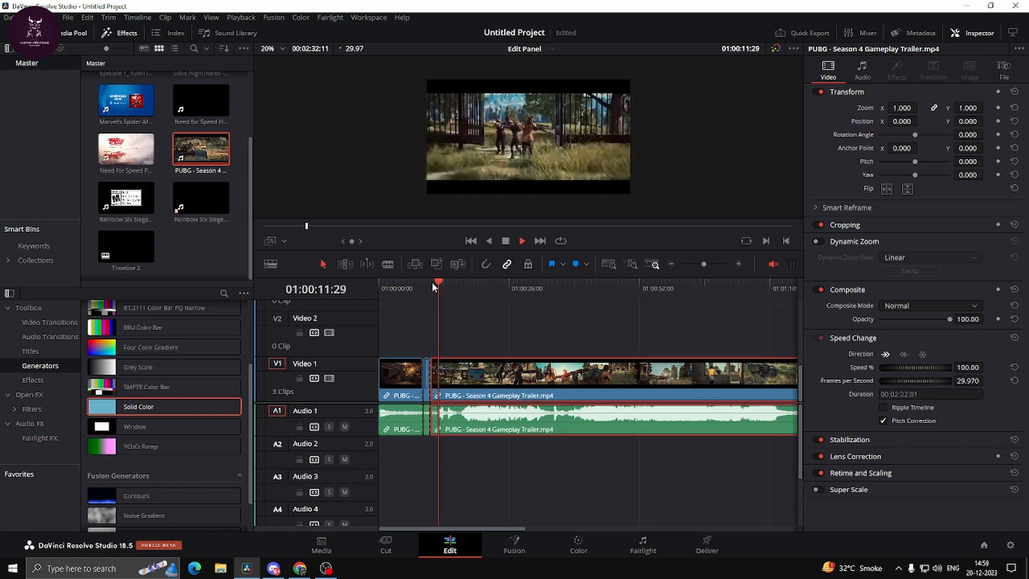
right_click(432, 282)
click(419, 282)
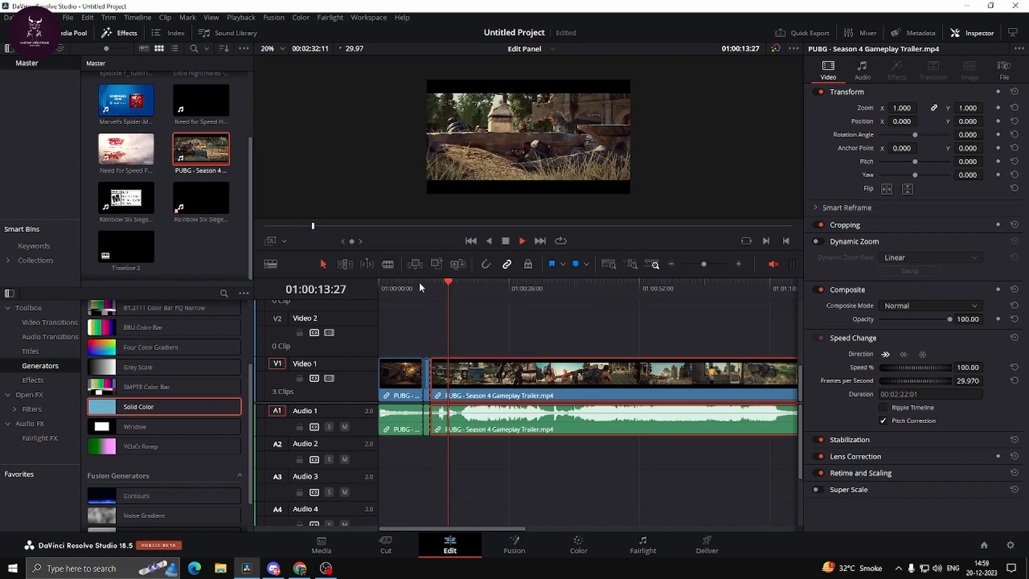
click(420, 282)
drag(463, 283, 456, 282)
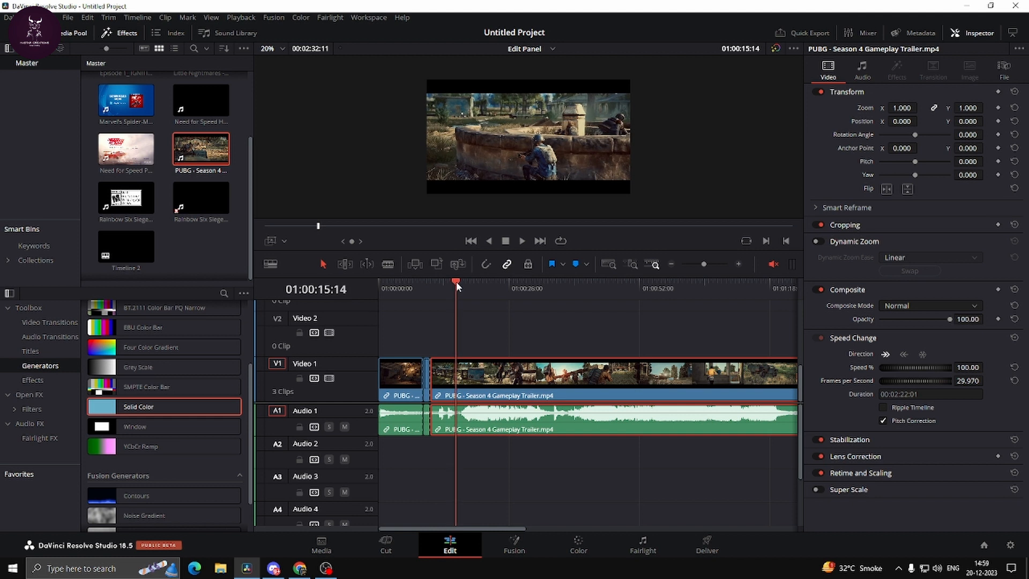
key(ctrl+b)
scroll(426, 432, up, 2)
scroll(426, 432, up, 3)
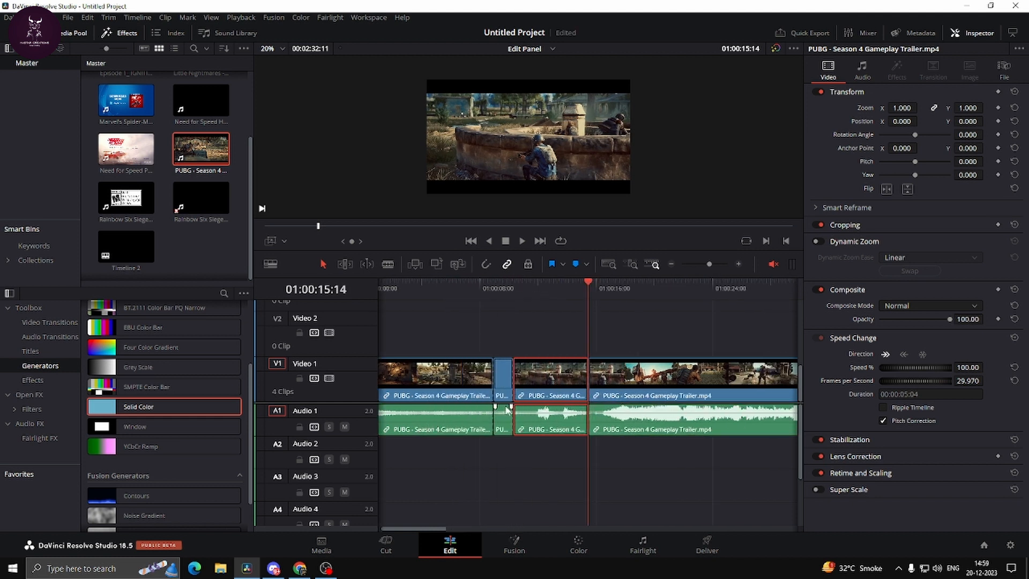
Reverse the playback direction of the short second clip and play it through from its start.
click(493, 376)
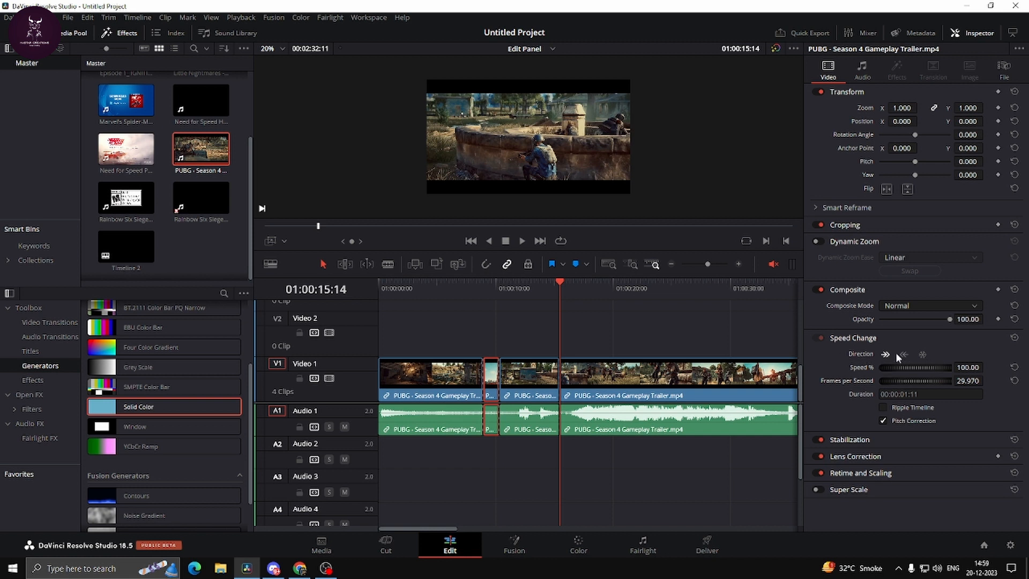
click(490, 293)
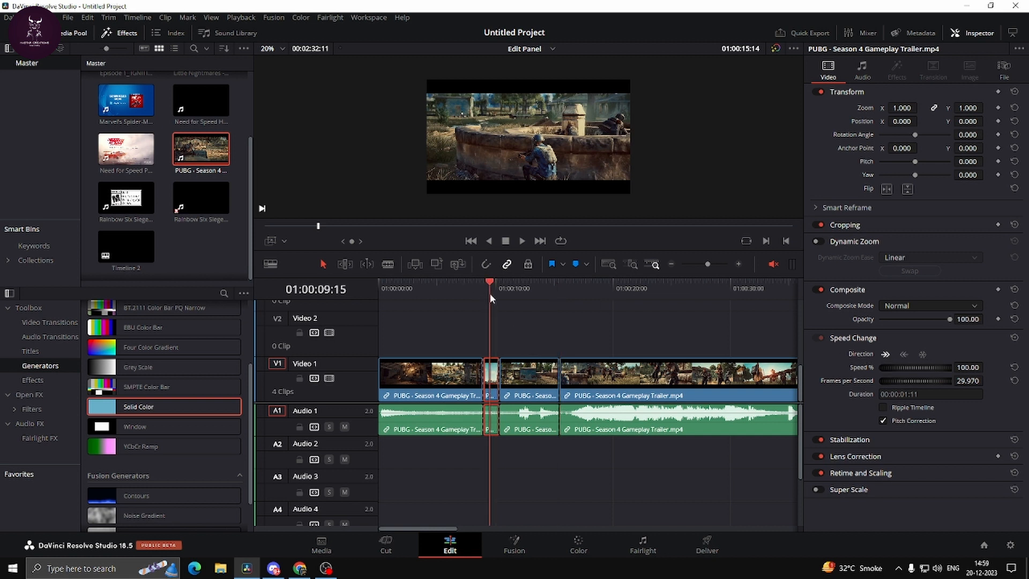
key(space)
key(space)
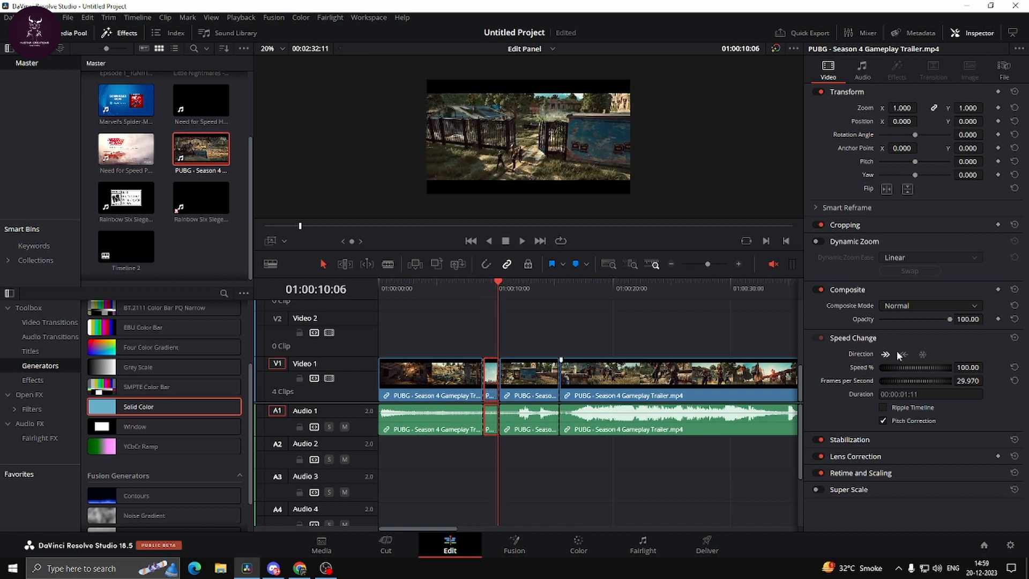
click(905, 353)
click(483, 284)
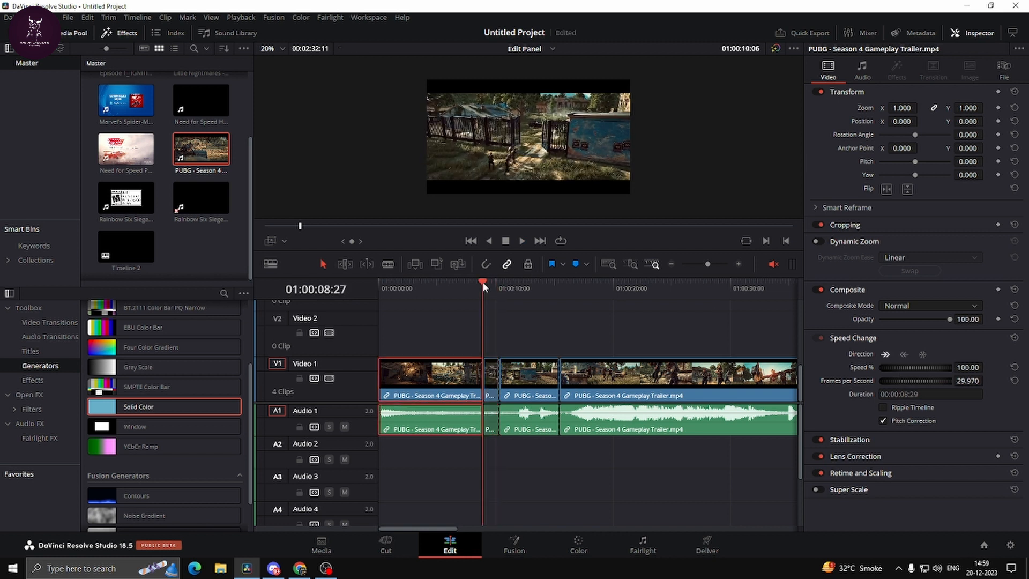
key(space)
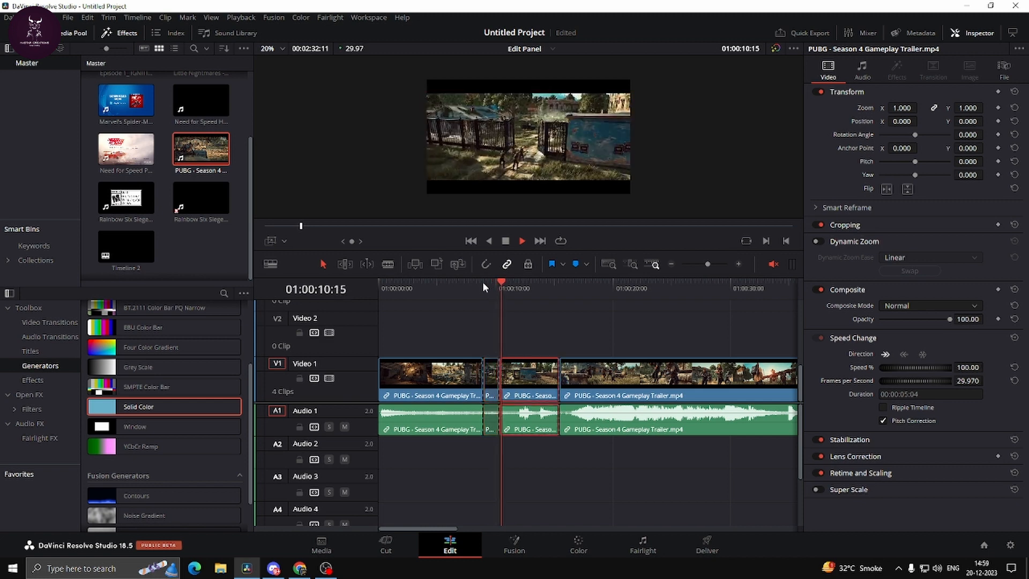
key(space)
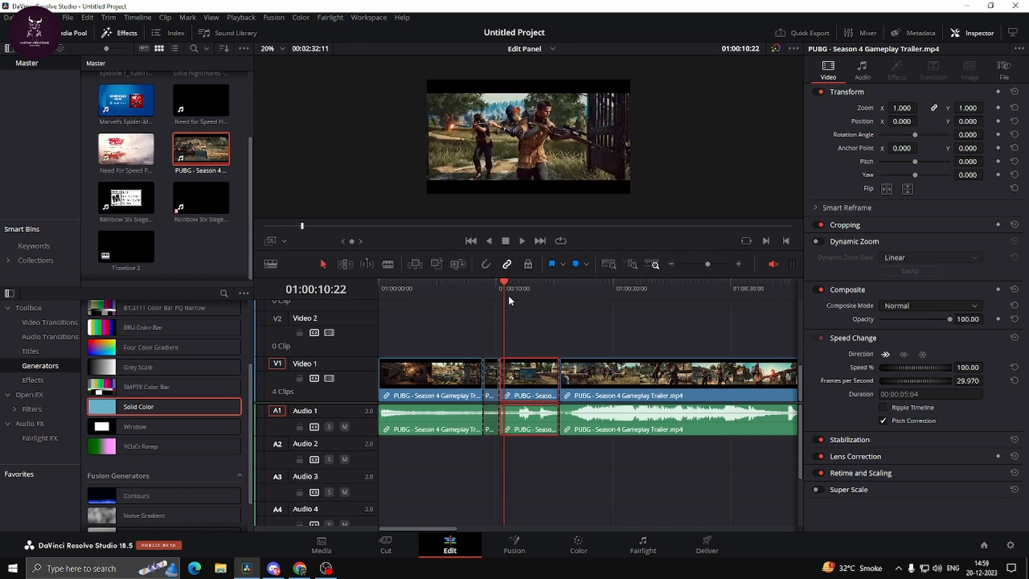
Reverse the playback direction of the third clip and play it through to the next cut.
key(space)
key(space)
click(904, 354)
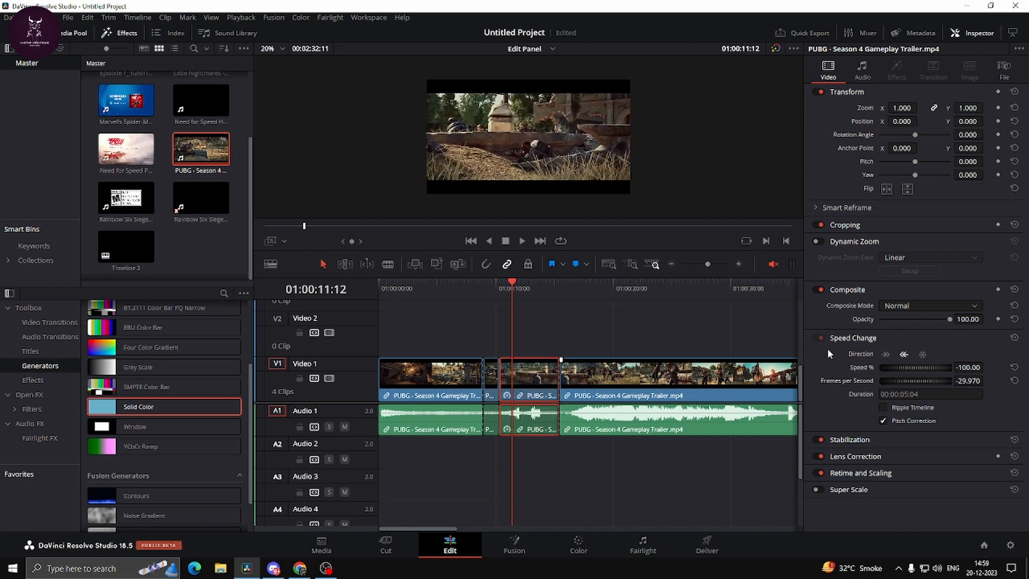
key(space)
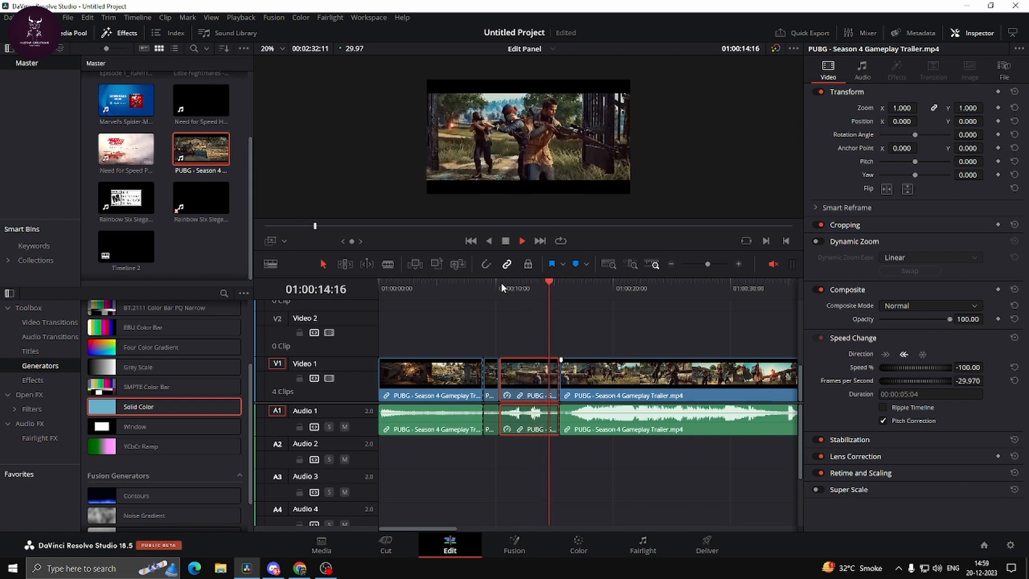
key(space)
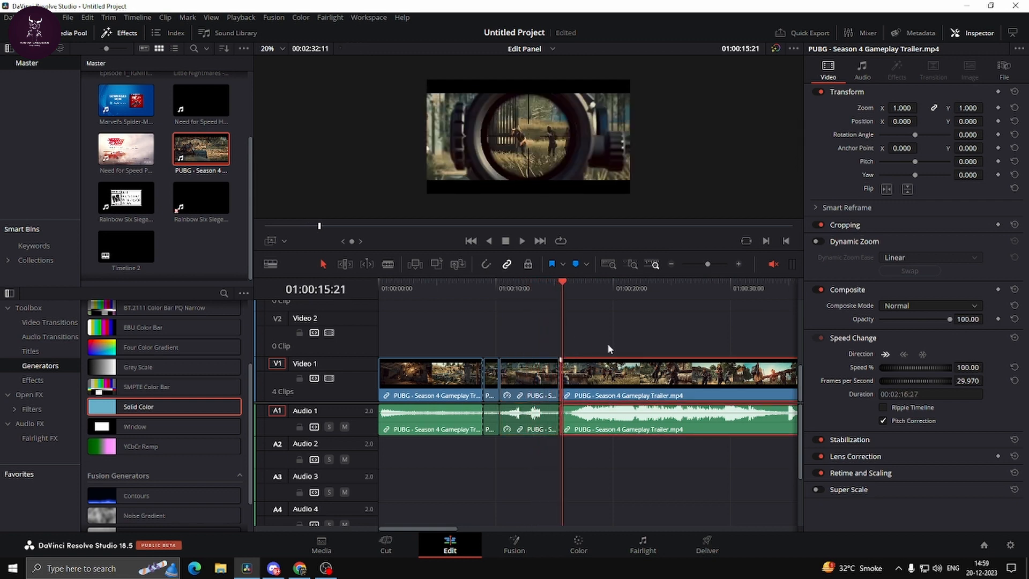
Apply a freeze frame to the last clip at 01:00:15:21 and play the frozen section.
click(925, 353)
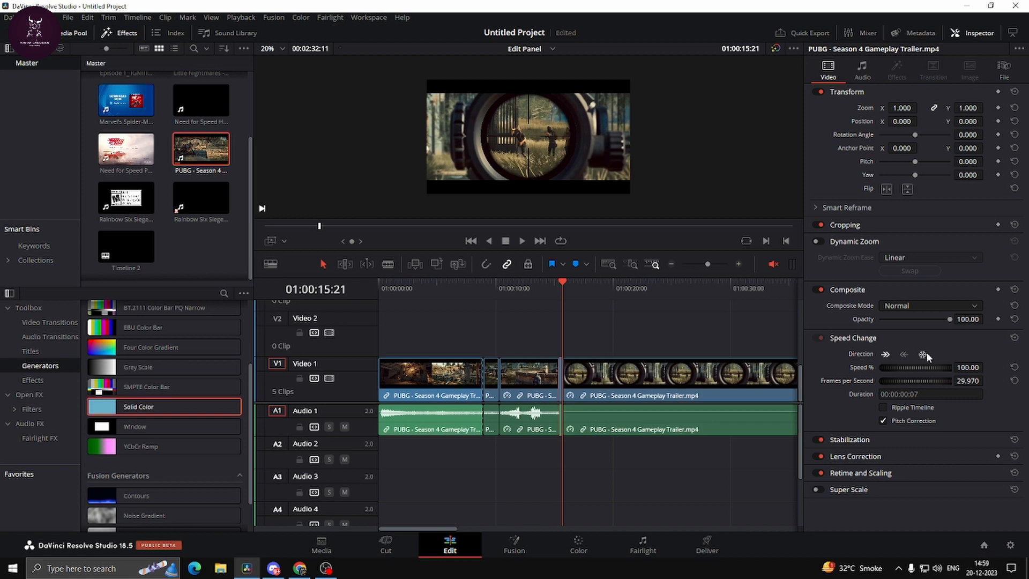
key(space)
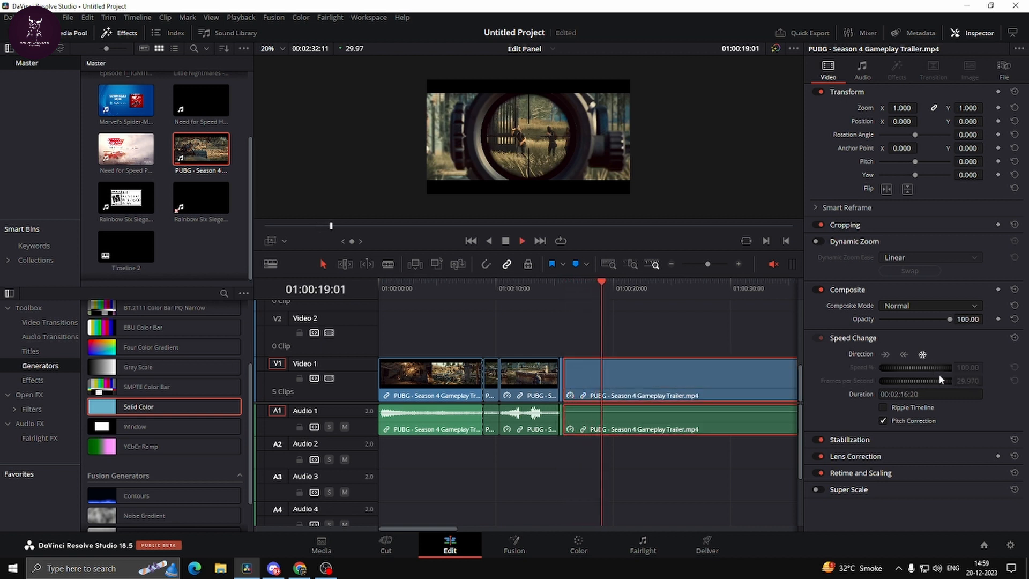
drag(597, 291, 584, 291)
key(space)
key(space)
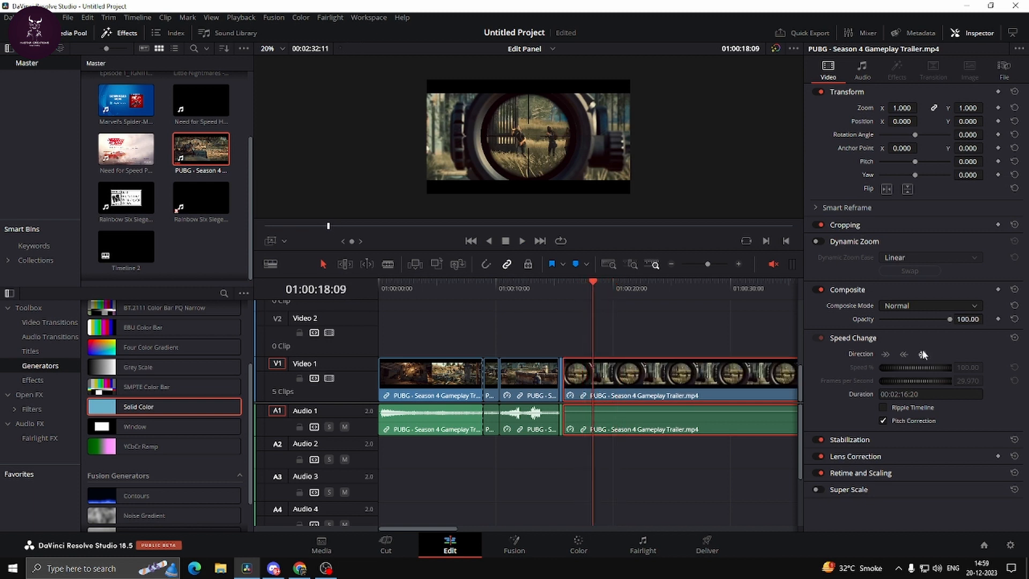
Apply a freeze frame at 01:00:18:09, set the piece before it to forward direction, and play across the cut.
click(923, 354)
click(889, 355)
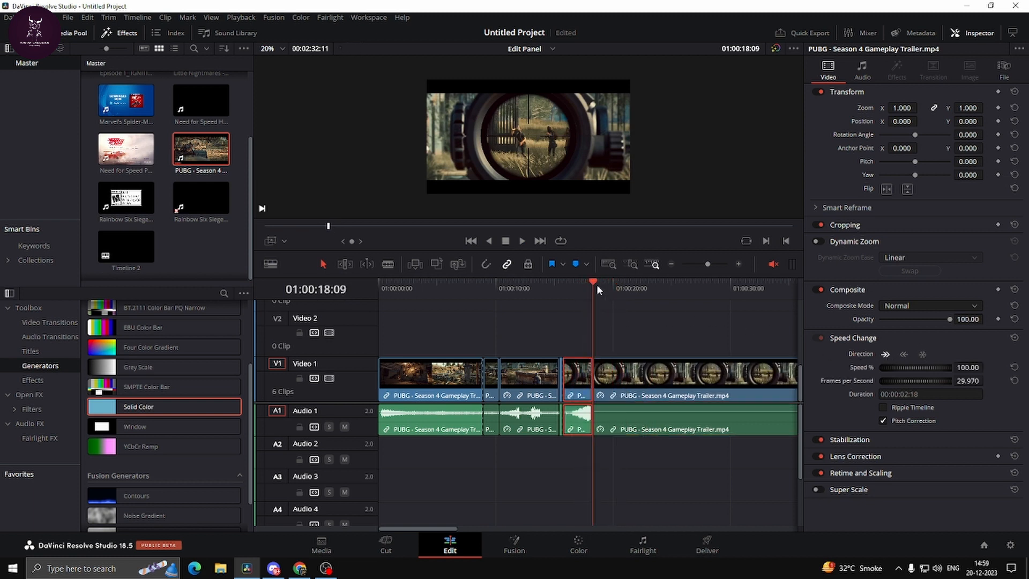
drag(597, 284, 574, 288)
key(space)
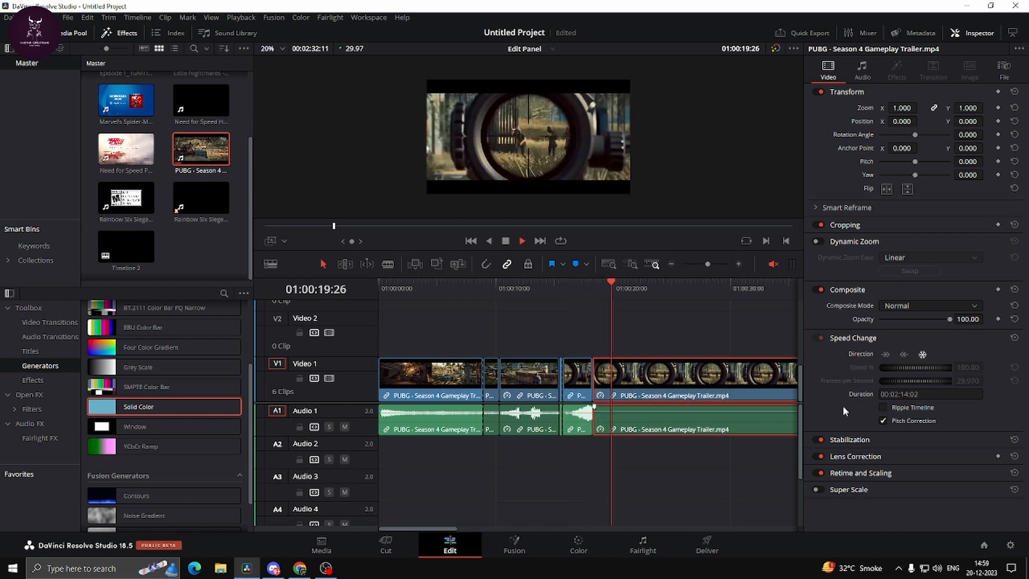
Set the frozen last clip to forward direction and return the playhead to 01:00:16:14.
click(887, 354)
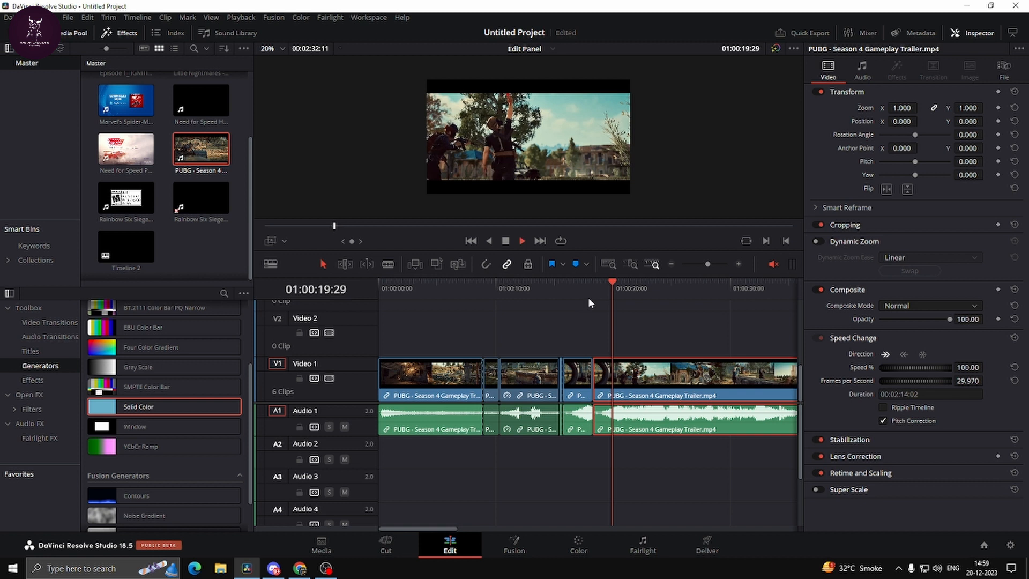
key(space)
click(571, 288)
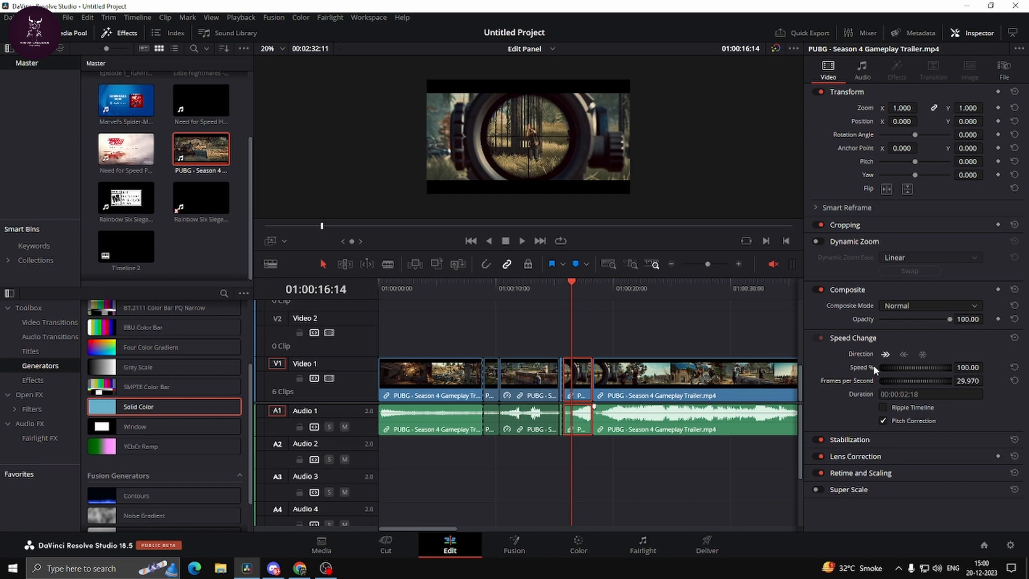
Play part of the reversed third clip, and change its direction to forward with a speed of 51%.
scroll(622, 423, up, 5)
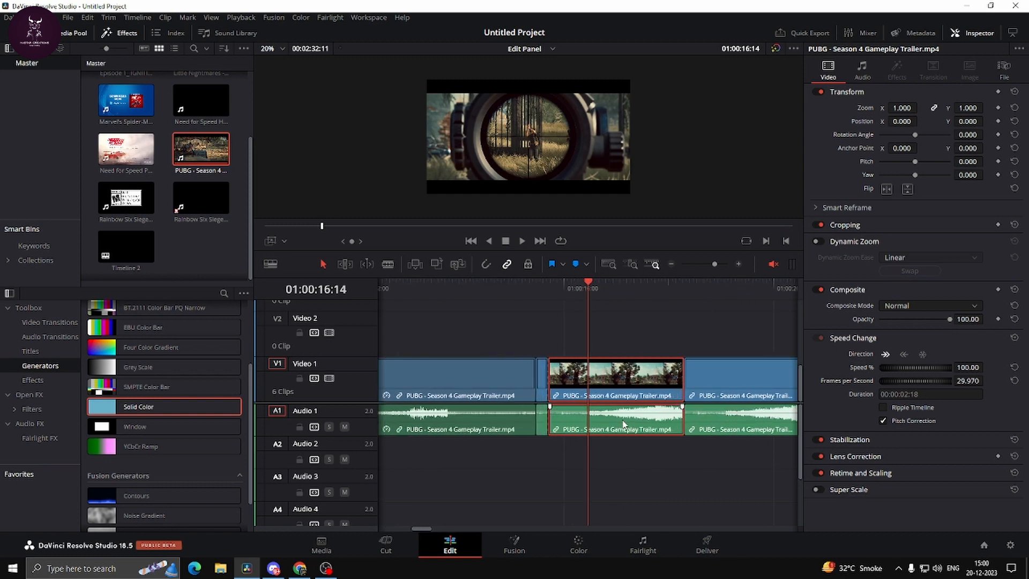
scroll(622, 419, down, 7)
scroll(622, 419, up, 6)
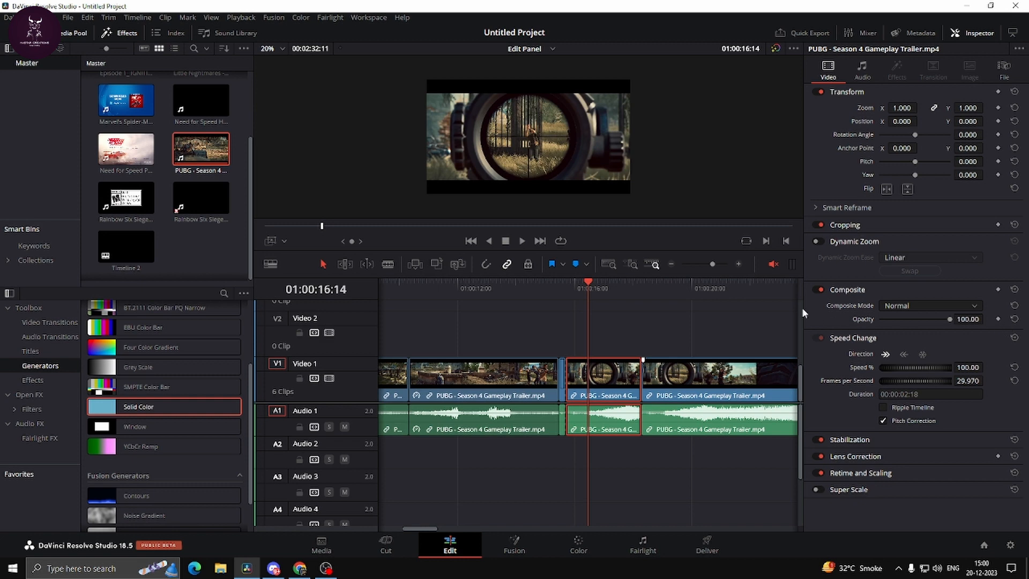
drag(583, 289, 410, 286)
key(space)
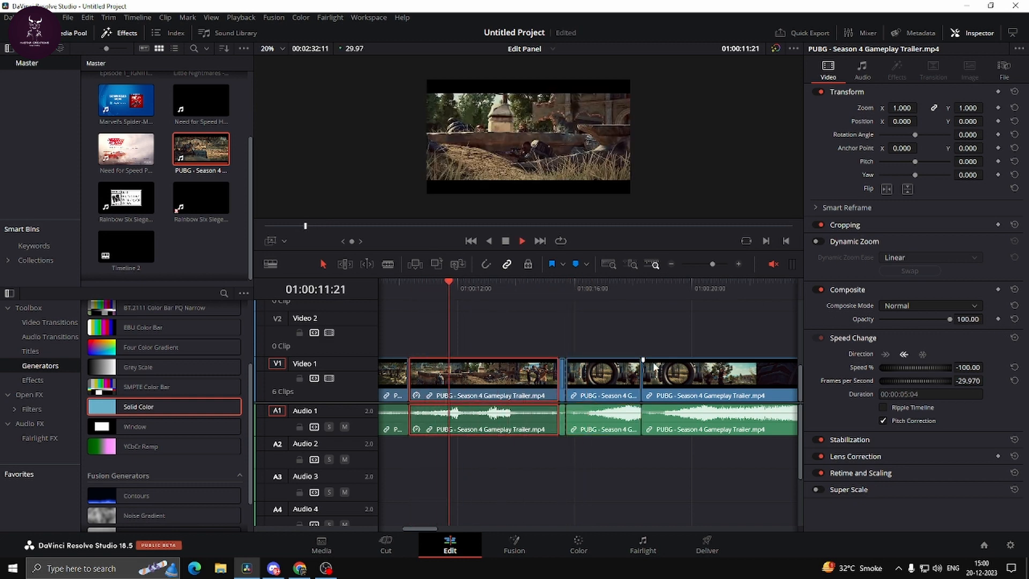
key(space)
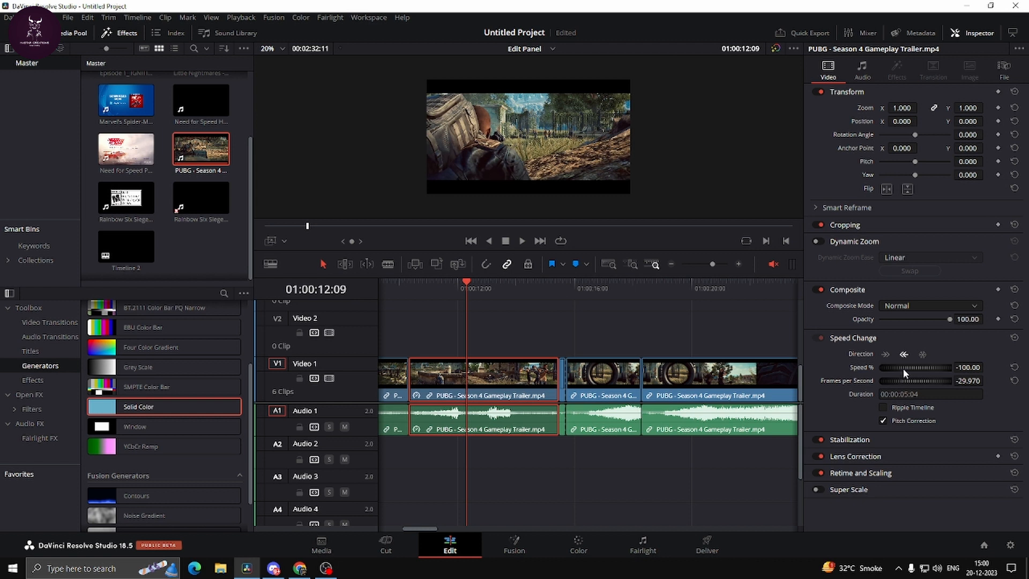
drag(912, 366, 992, 373)
drag(523, 289, 489, 288)
click(884, 356)
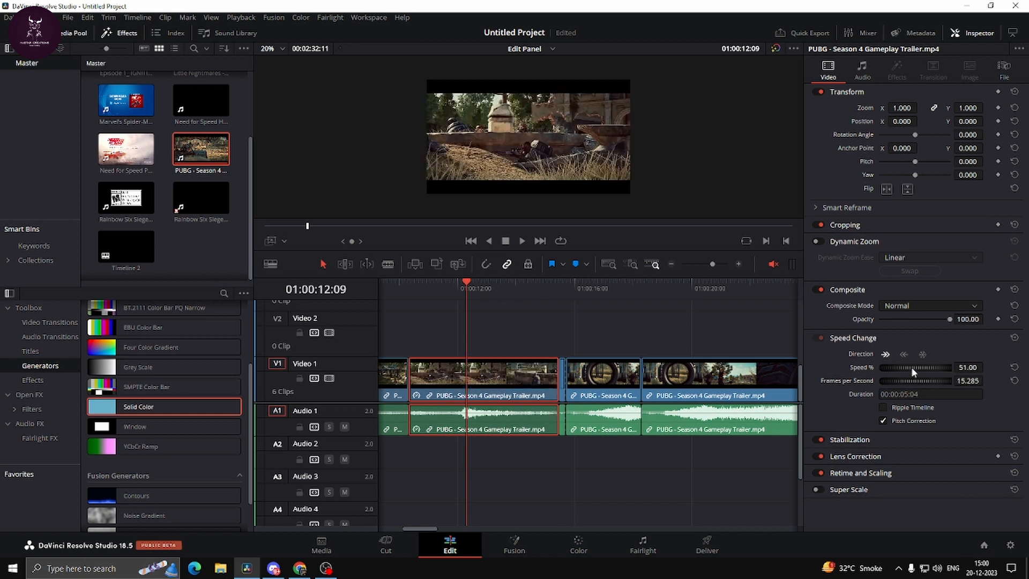
Play the slowed third clip from just before its start.
click(406, 286)
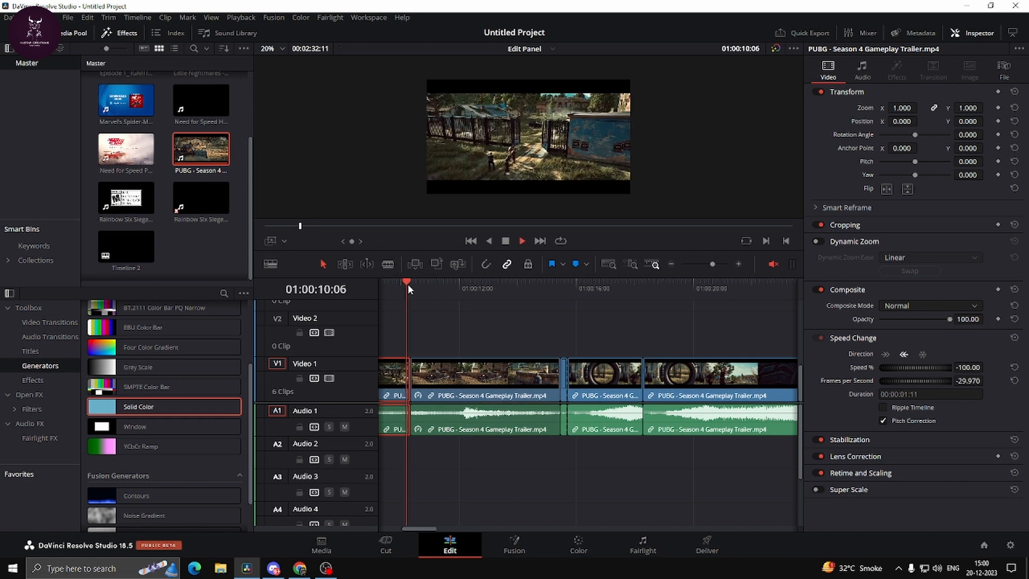
key(space)
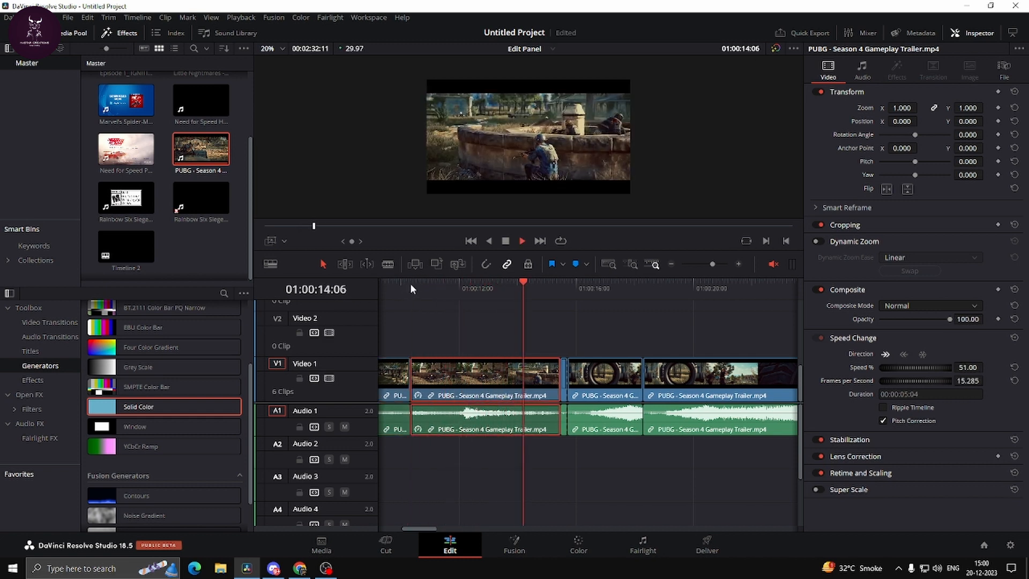
key(space)
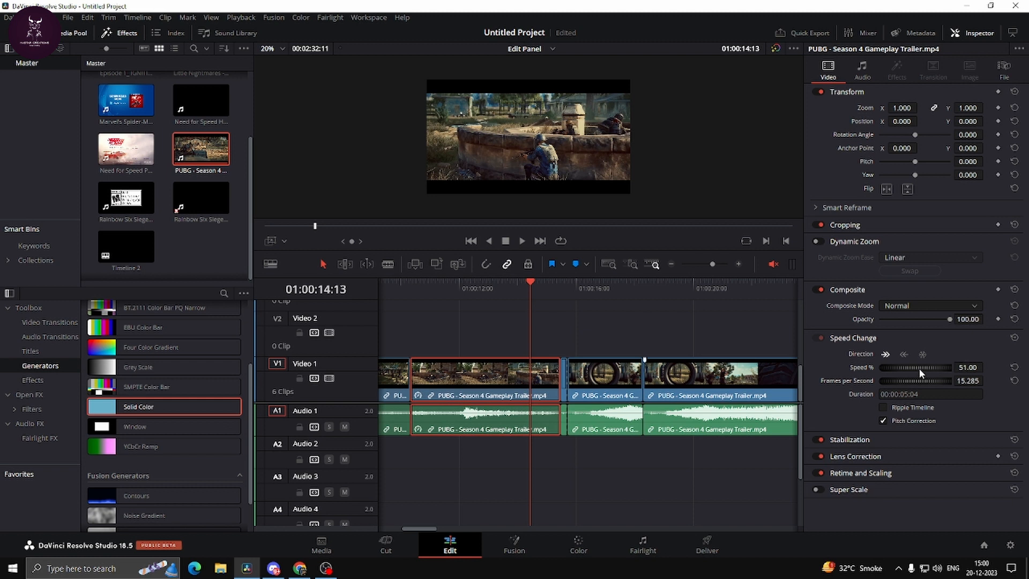
Raise the third clip's speed to 216% and play it from its start.
drag(918, 368, 1012, 375)
drag(530, 290, 610, 287)
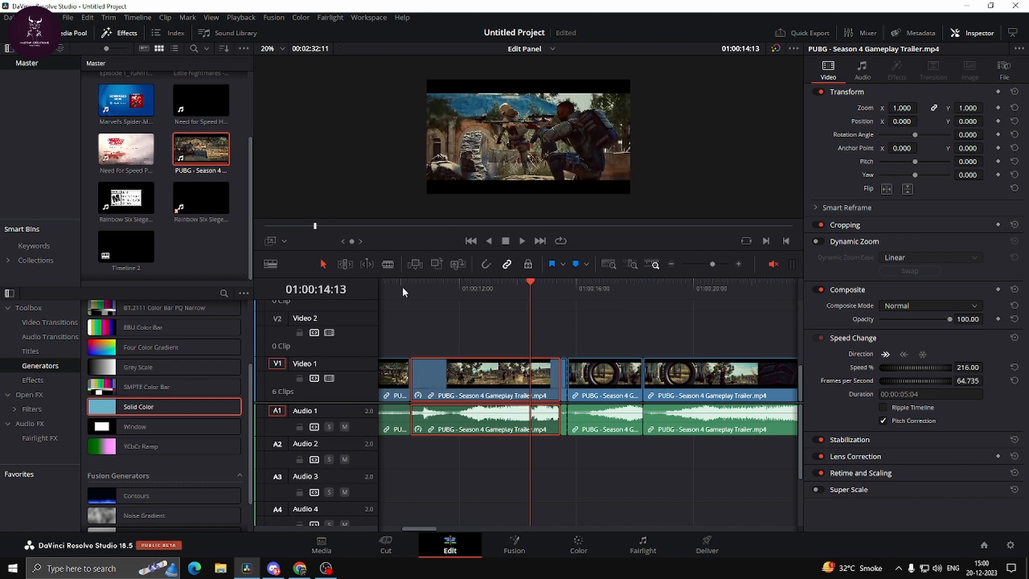
click(404, 288)
key(space)
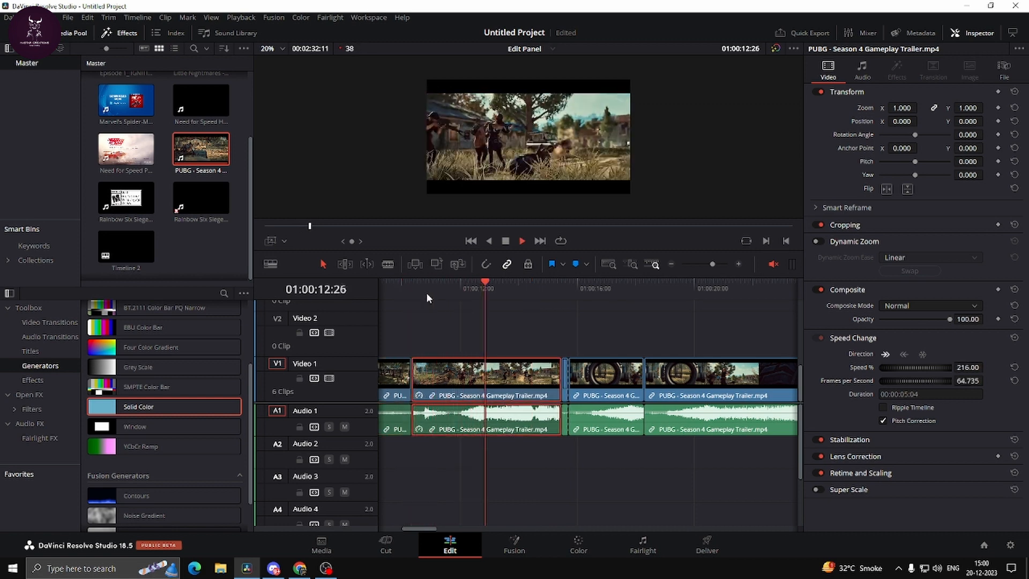
key(space)
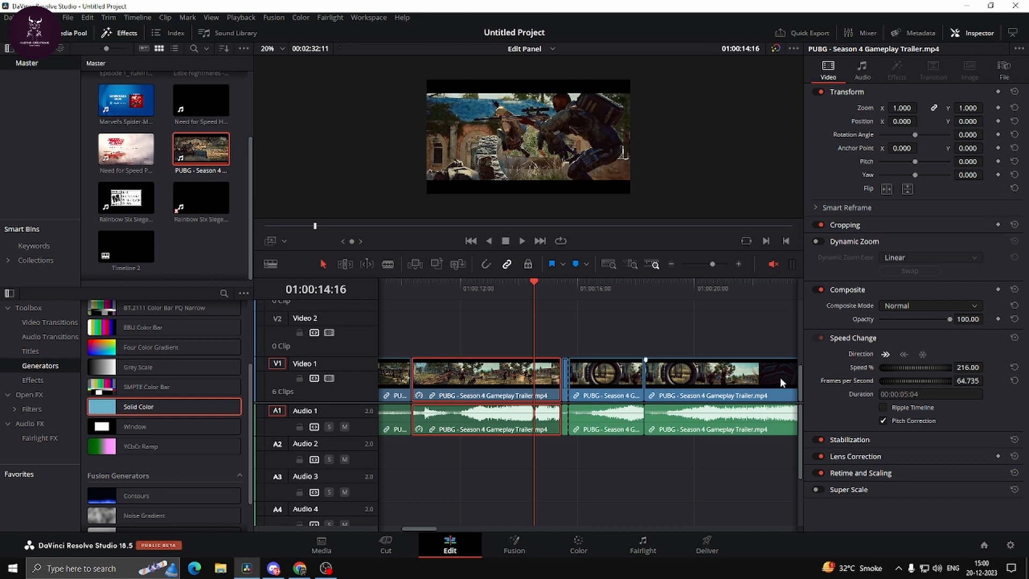
Preview the third clip at 51% speed, and raise its speed to 218%.
click(900, 365)
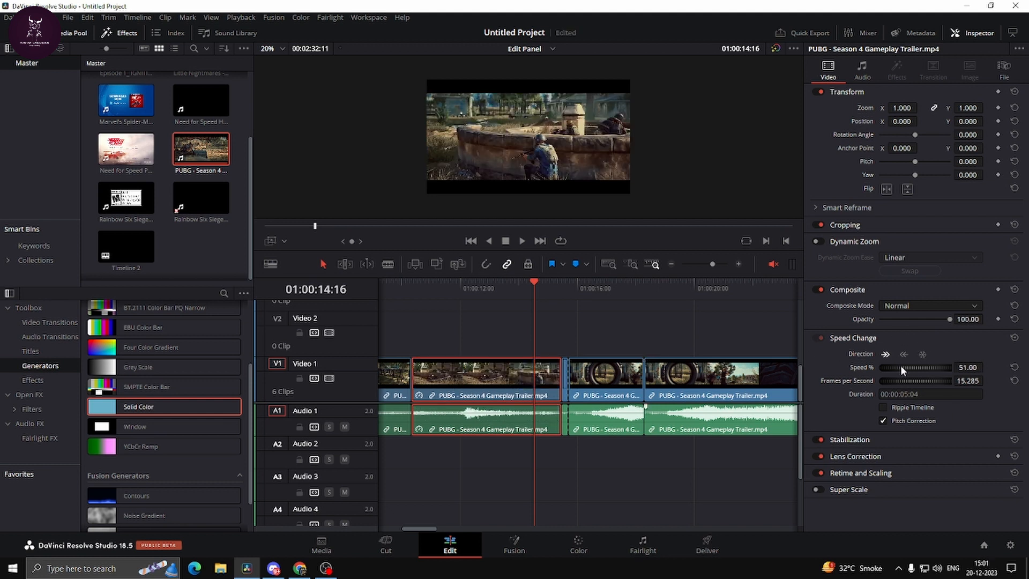
click(413, 291)
key(space)
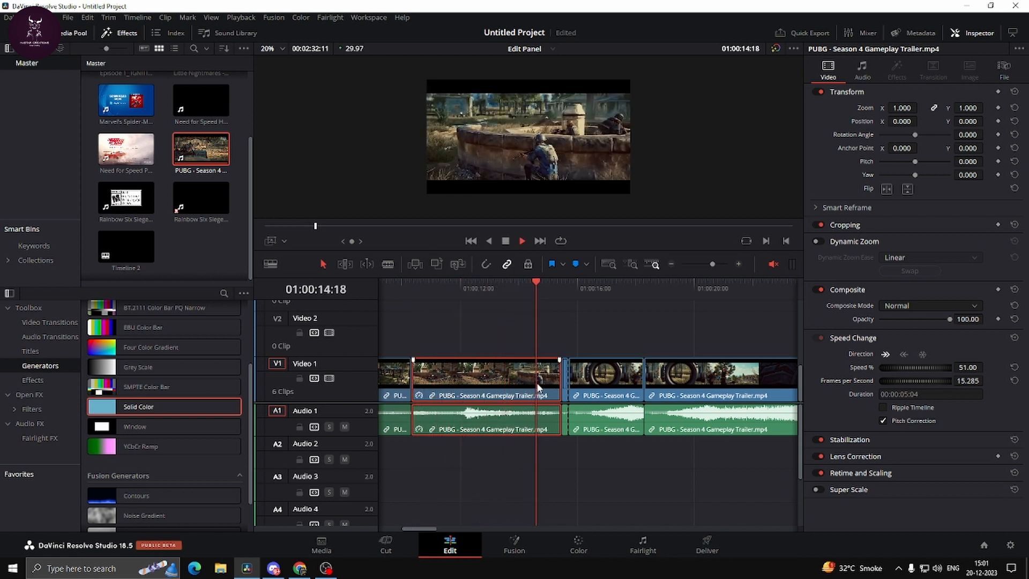
key(space)
click(486, 292)
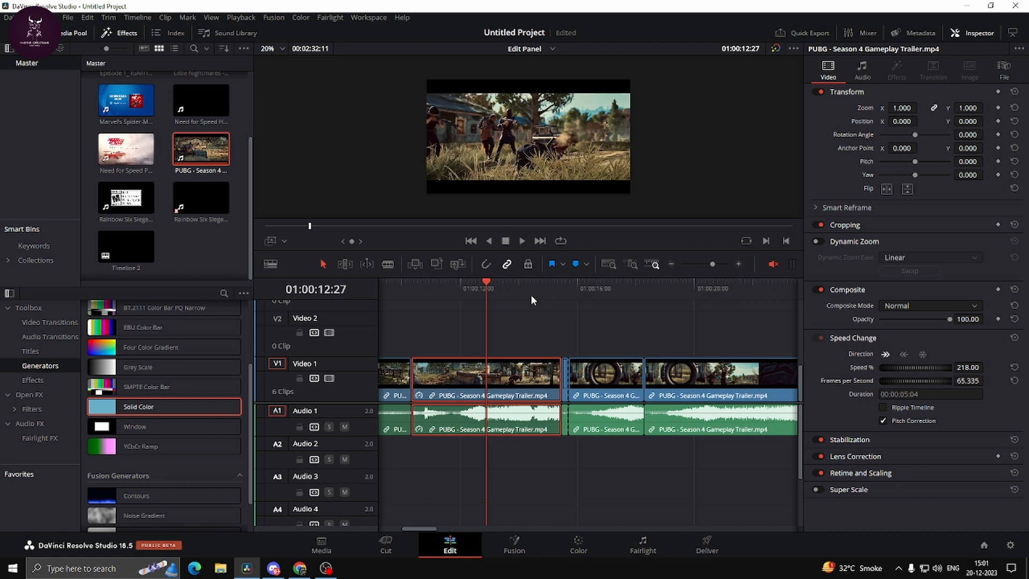
Play the third clip at 218% speed from its start.
key(ctrl+s)
click(416, 286)
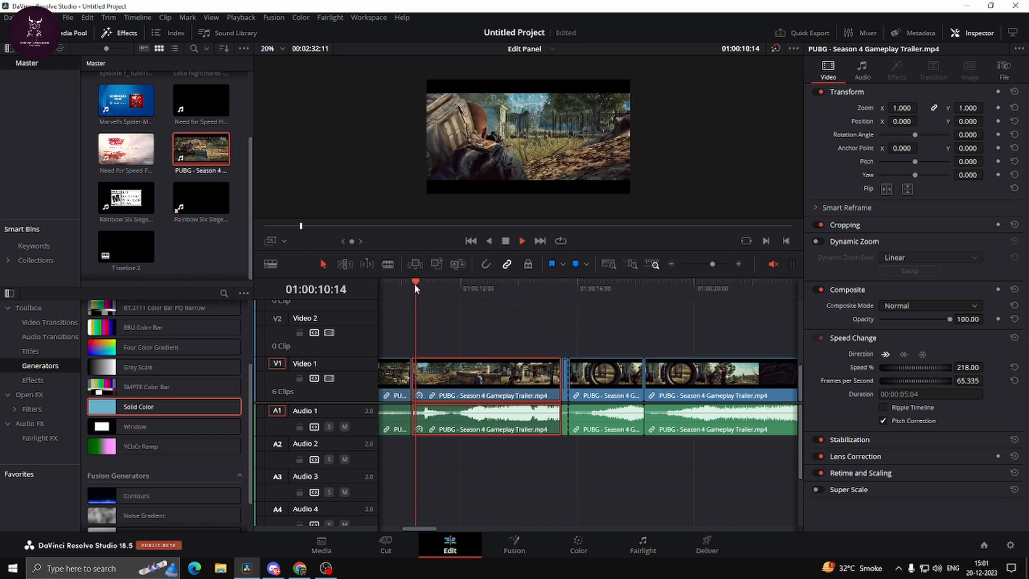
key(space)
key(space)
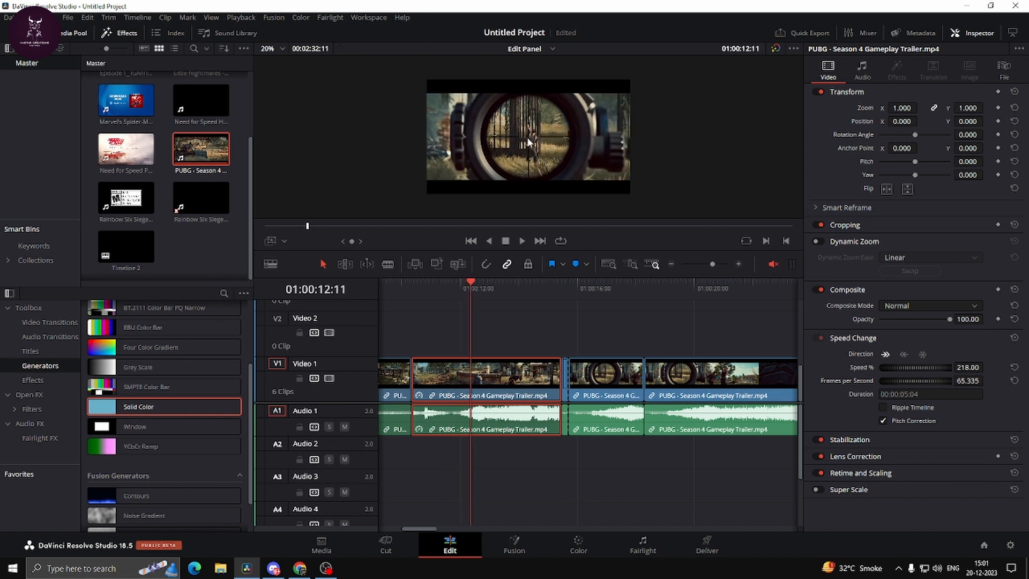
Undo the third clip's last speed change, set it to 176% with Ripple Timeline enabled, and play it from its start.
key(ctrl+z)
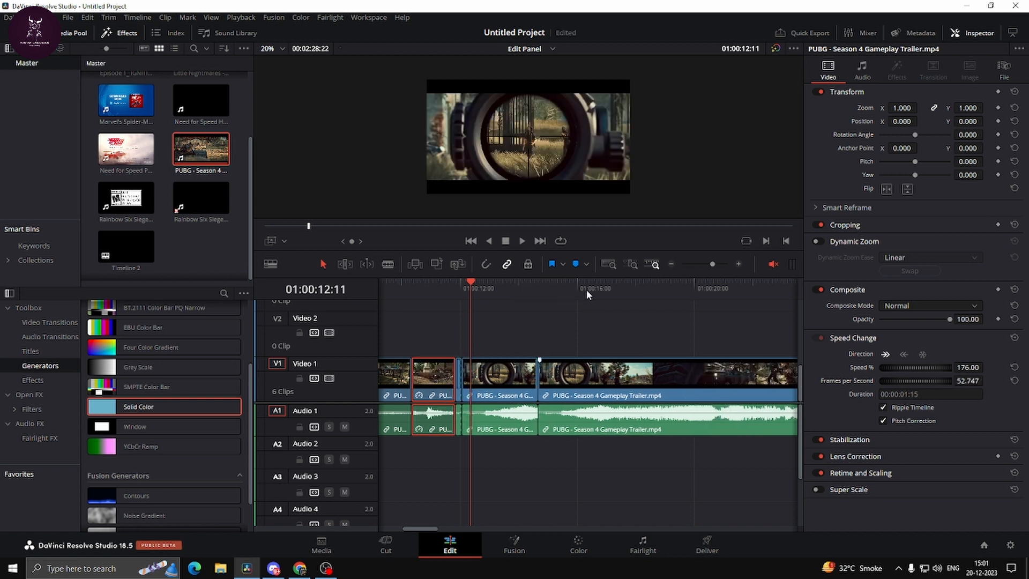
click(417, 284)
key(space)
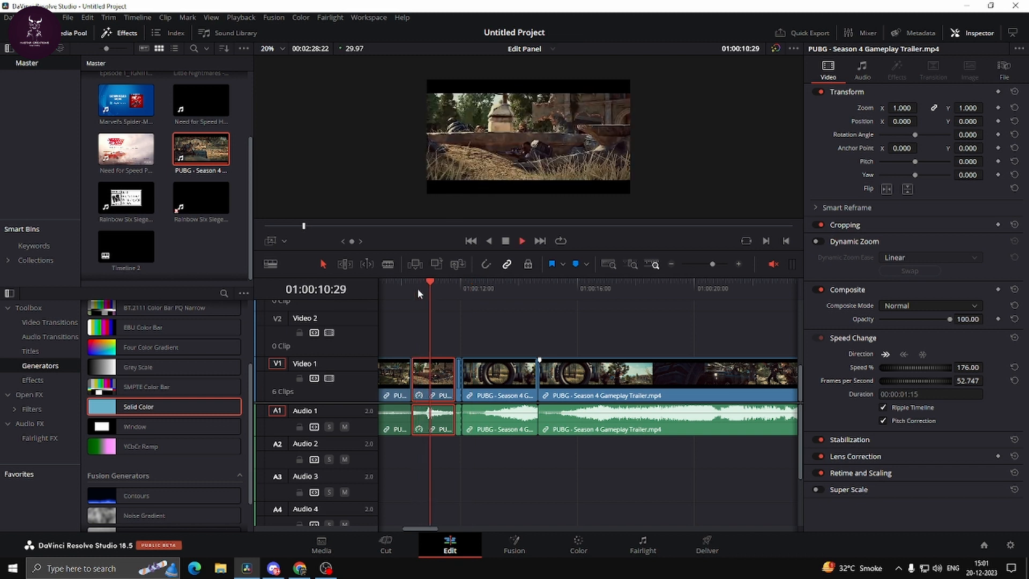
key(space)
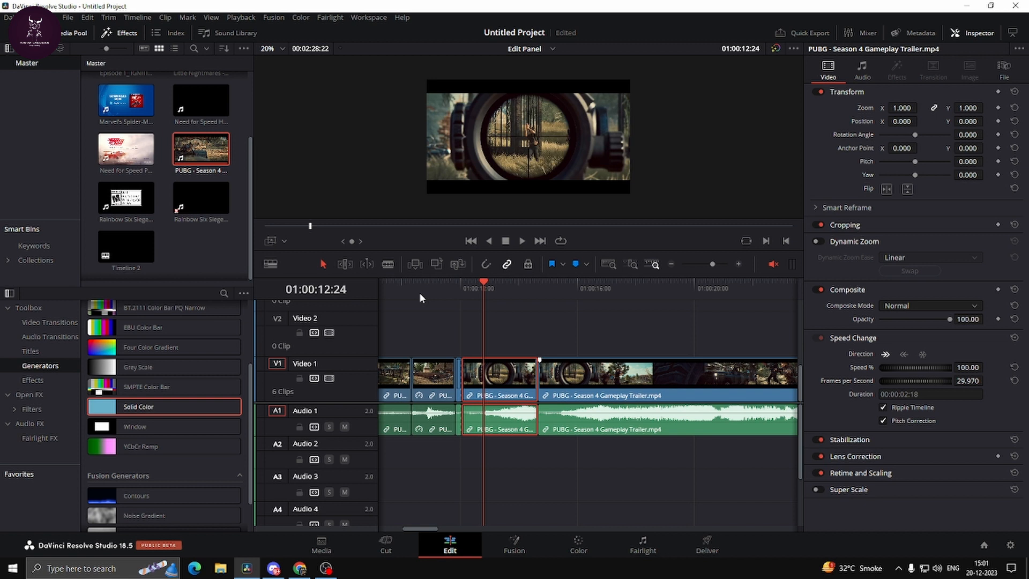
Lower the third clip's speed with Ripple Timeline disabled, and play from just before the clip's start.
click(432, 284)
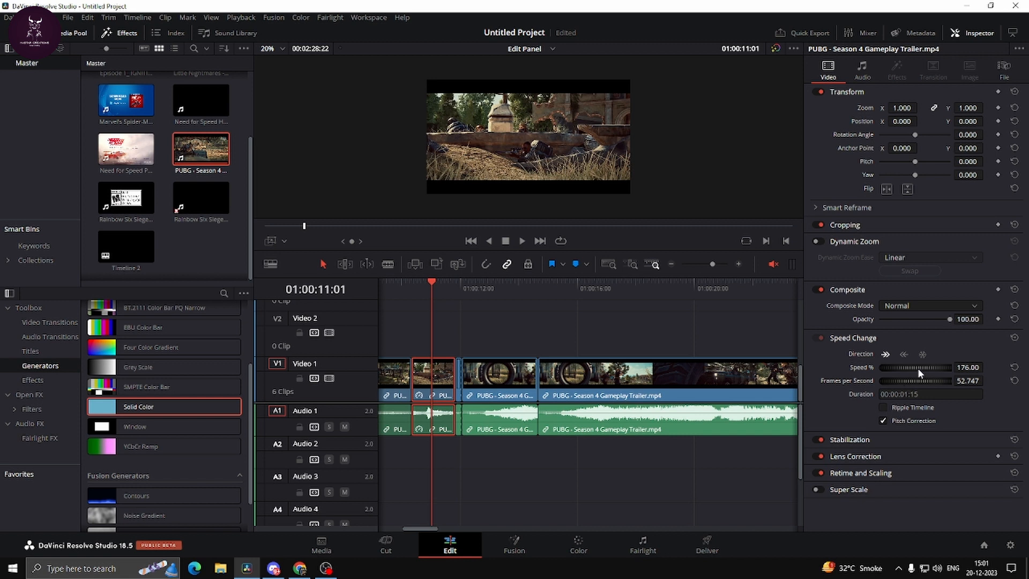
drag(924, 365, 705, 377)
click(408, 285)
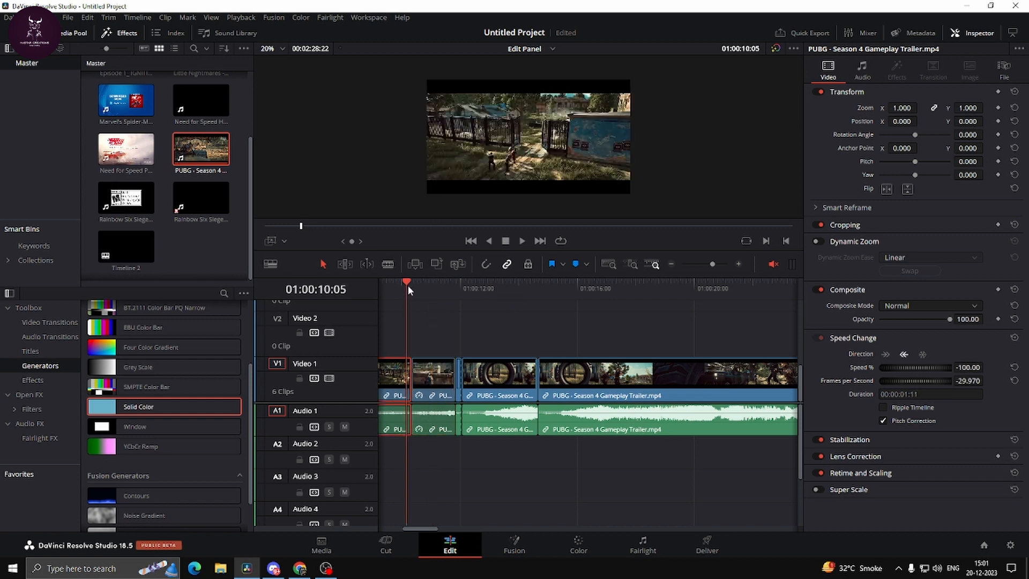
key(space)
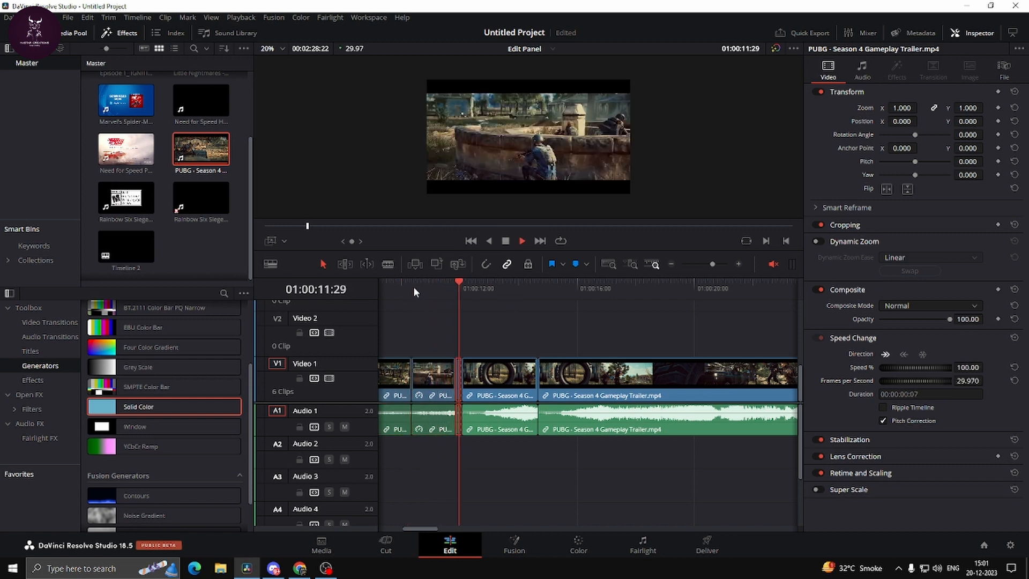
key(space)
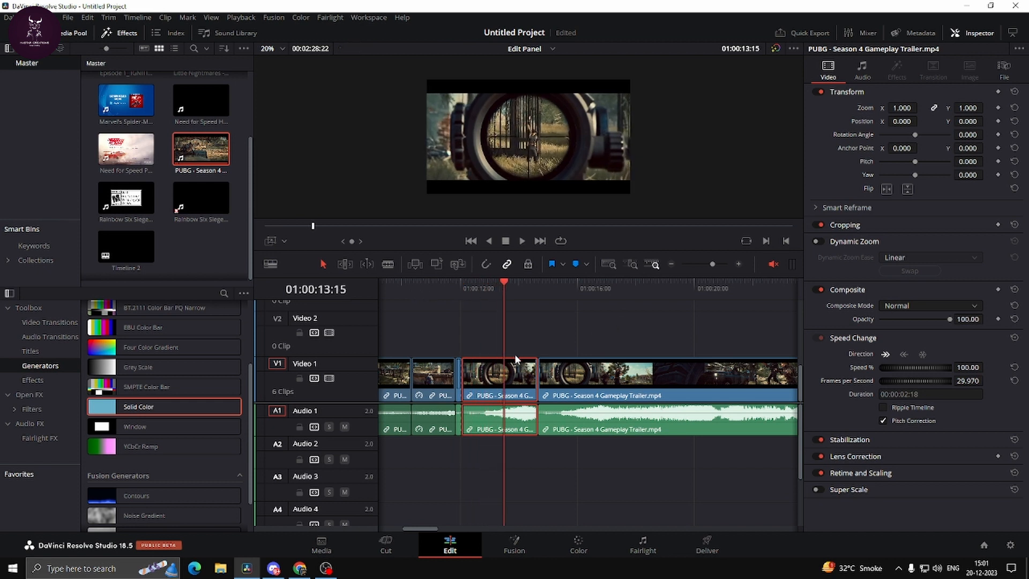
Set the fifth clip's speed to -161% without rippling the timeline, and play it from near its start.
drag(934, 367, 815, 367)
drag(888, 366, 816, 375)
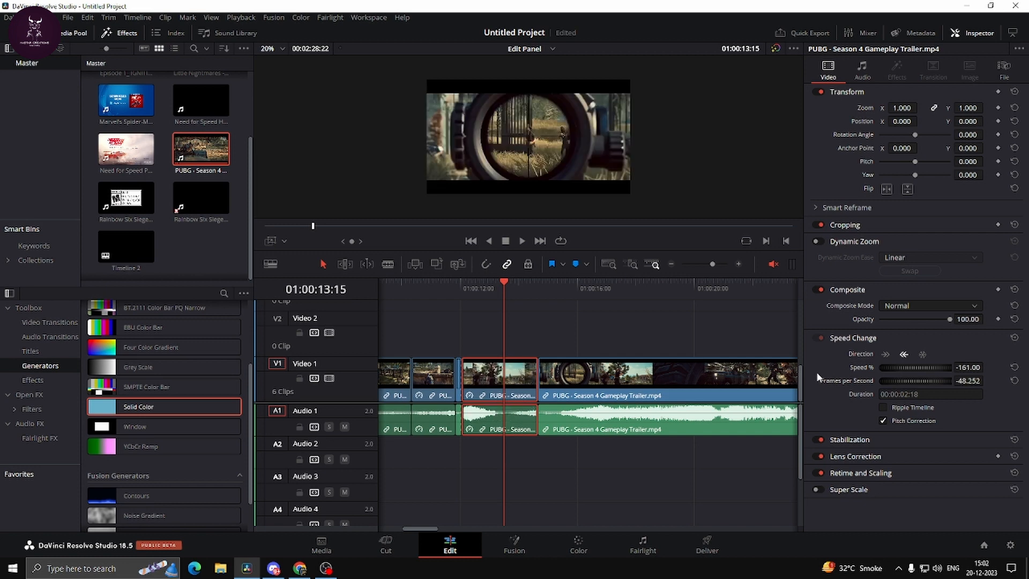
click(468, 284)
key(space)
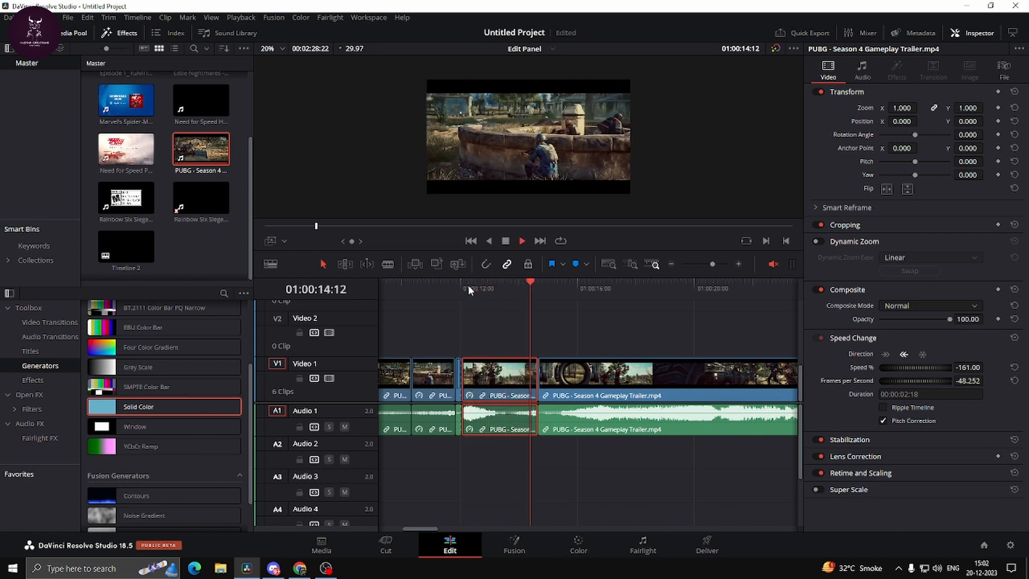
key(space)
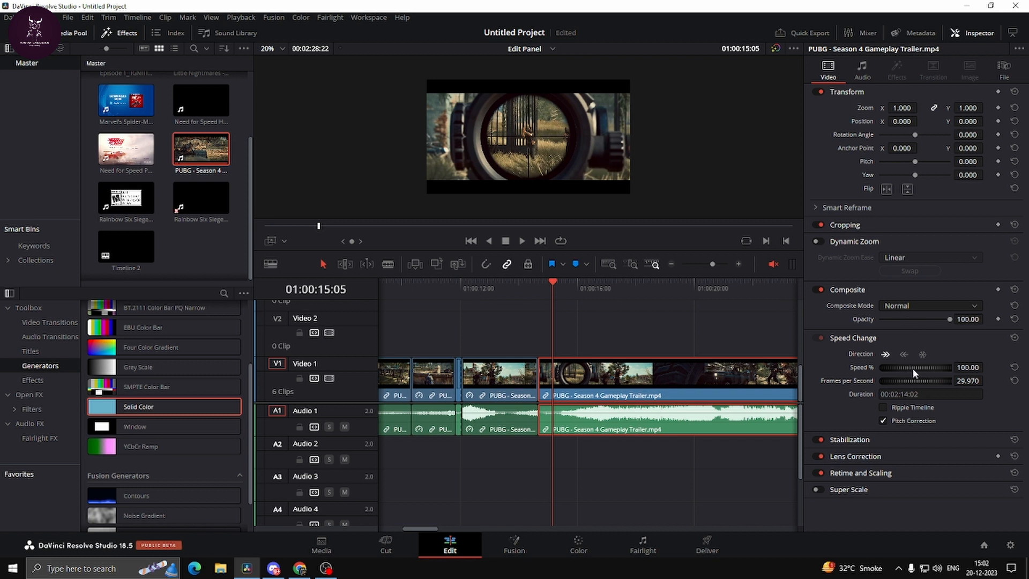
Set the last clip's speed to -50% with Ripple Timeline off, and play it.
drag(914, 369, 748, 369)
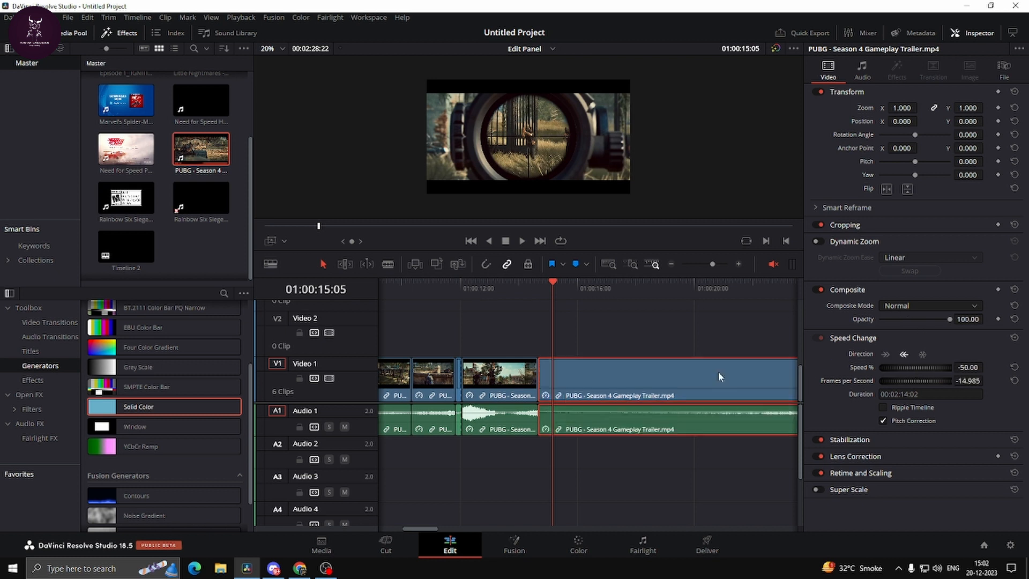
key(space)
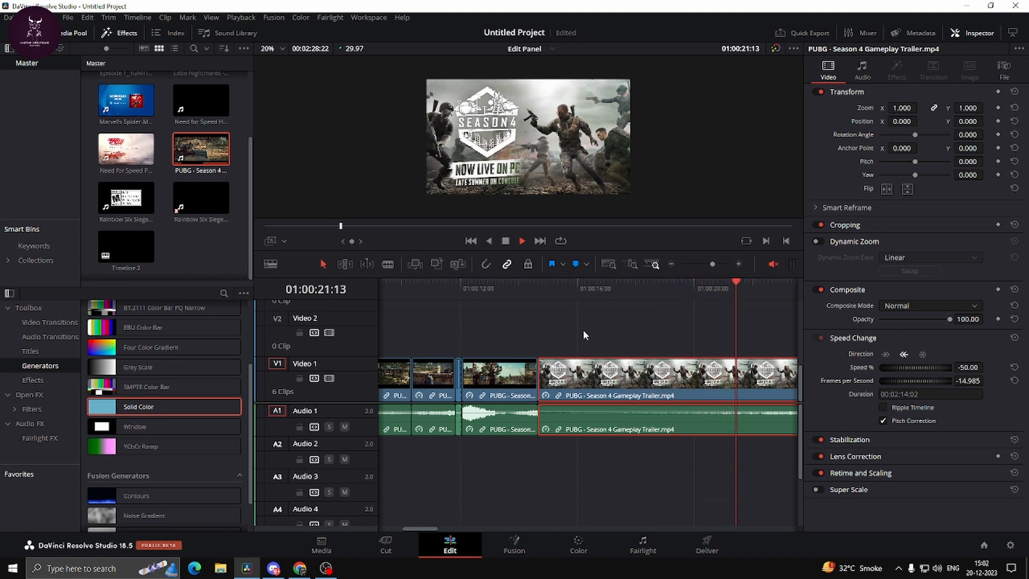
key(space)
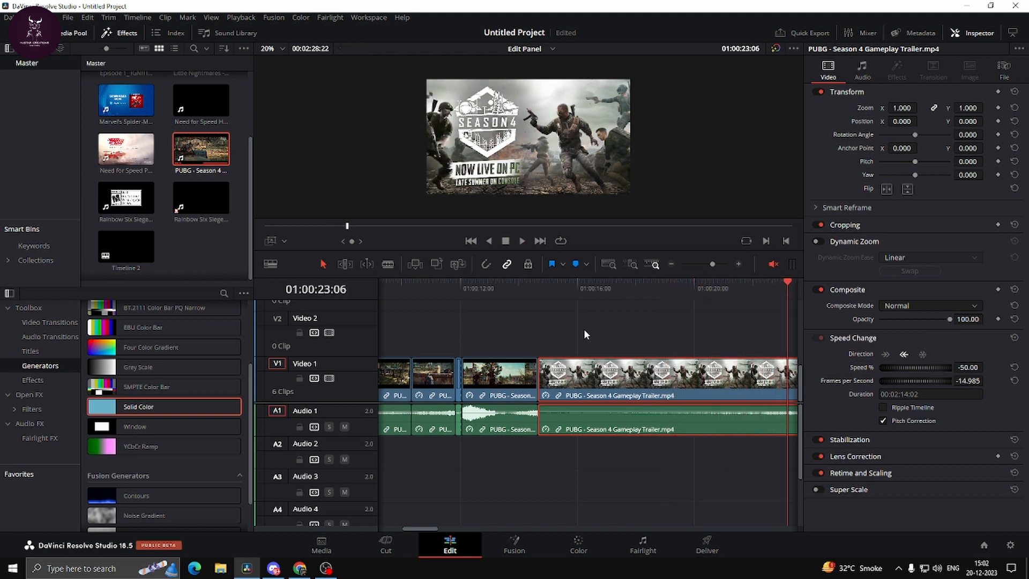
Switch the last clip's direction to forward, and reset Speed Change on both it and the fifth clip.
click(887, 353)
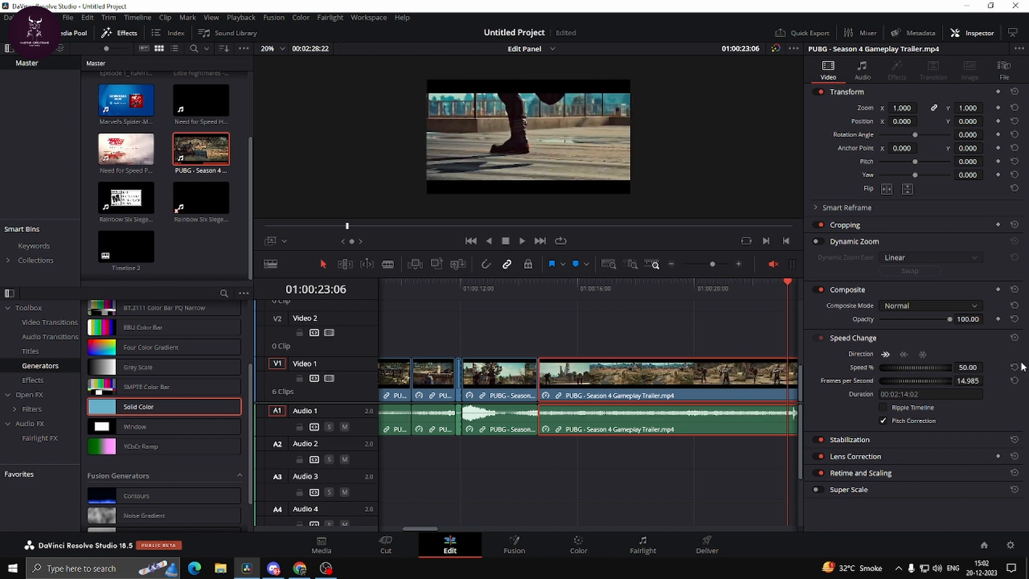
click(1014, 338)
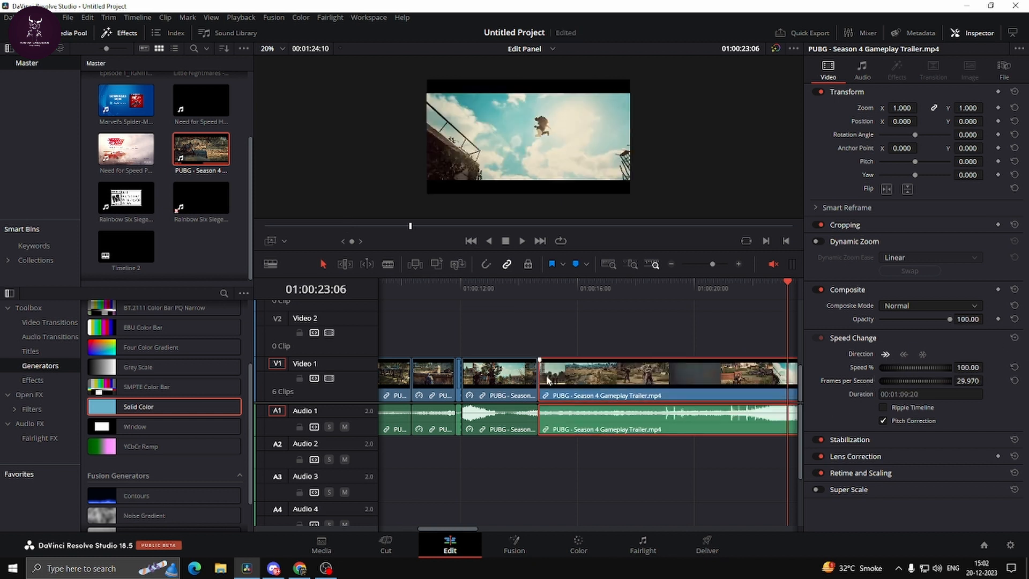
click(531, 376)
click(1014, 338)
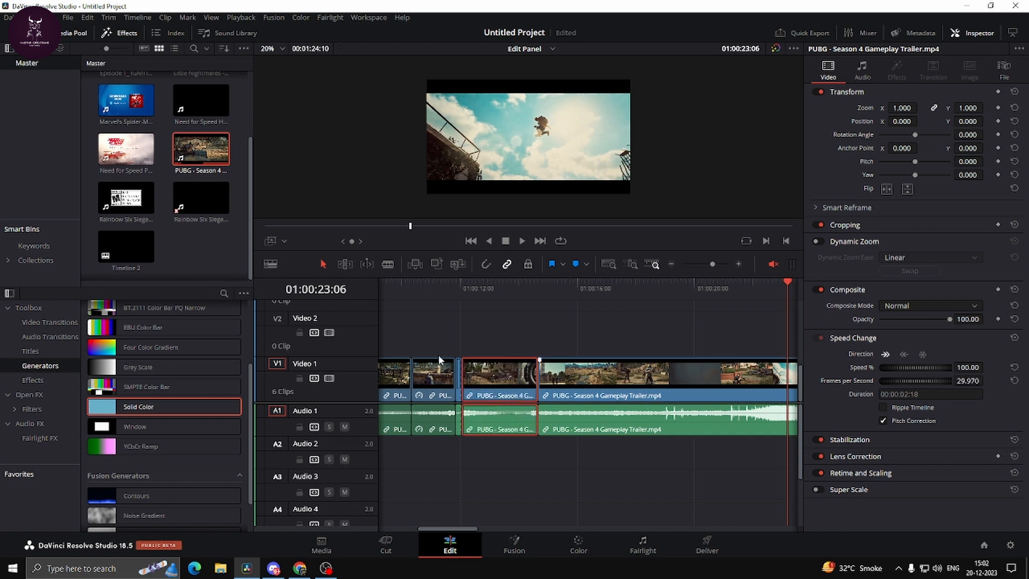
Raise the fifth clip's speed to 233% and play it from near its start.
click(501, 287)
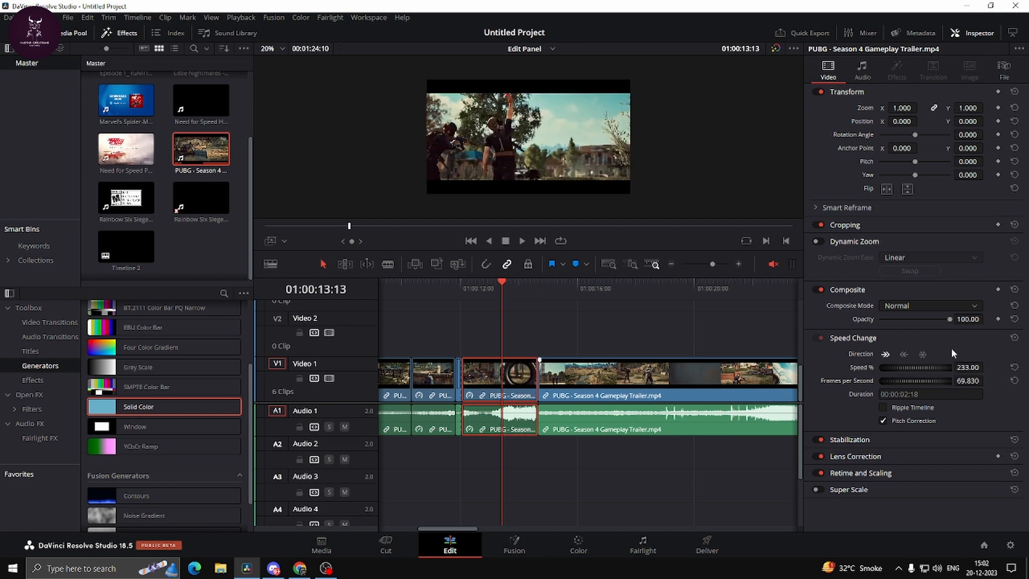
click(472, 284)
key(space)
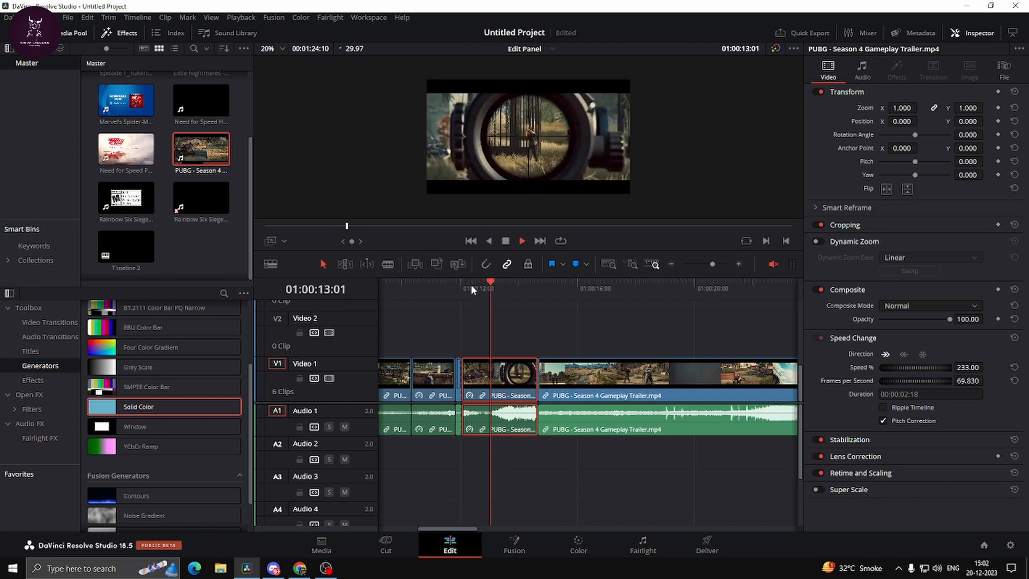
key(space)
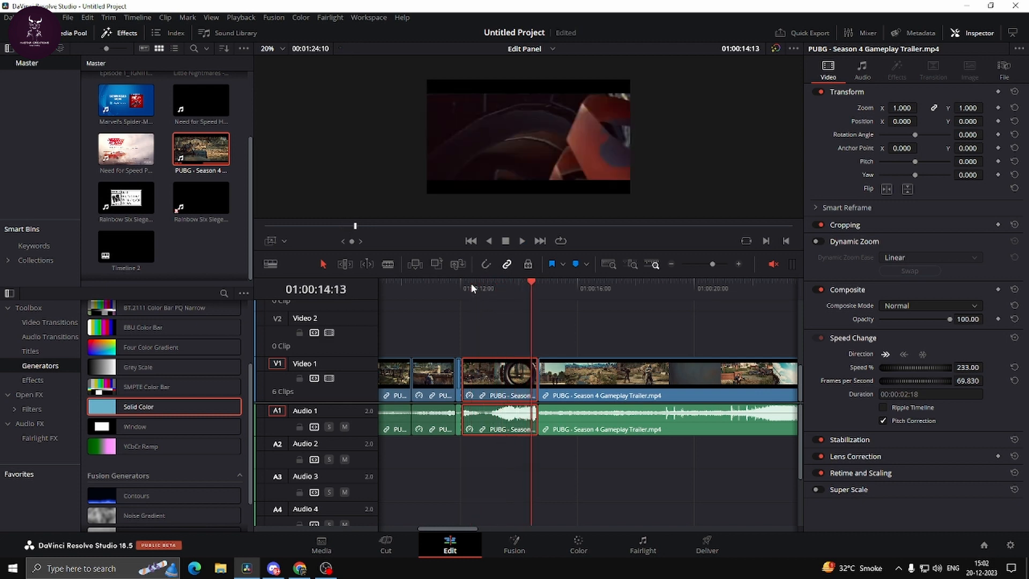
Collapse the Speed Change and Composite settings and expand the Stabilization settings.
click(860, 334)
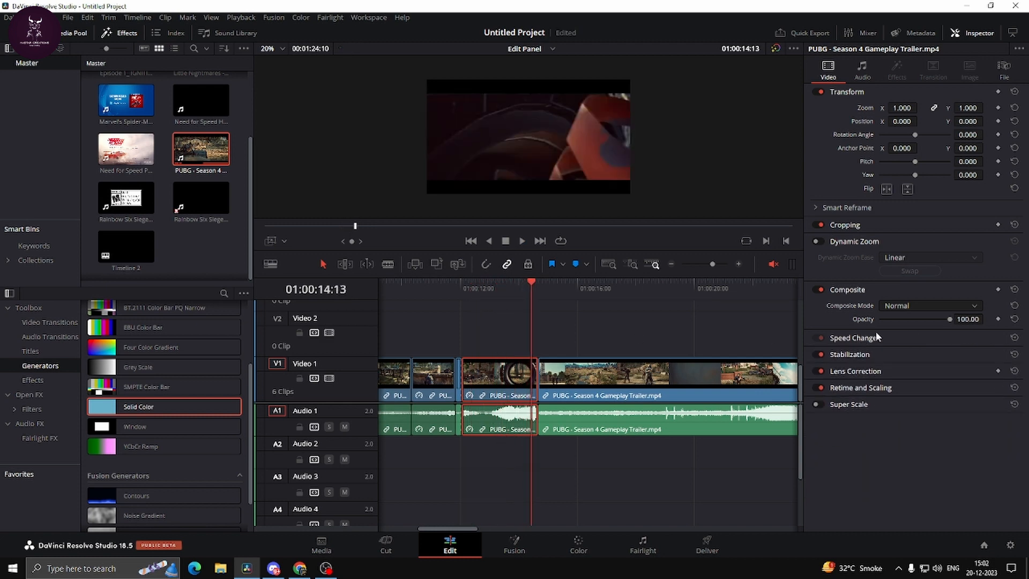
click(857, 290)
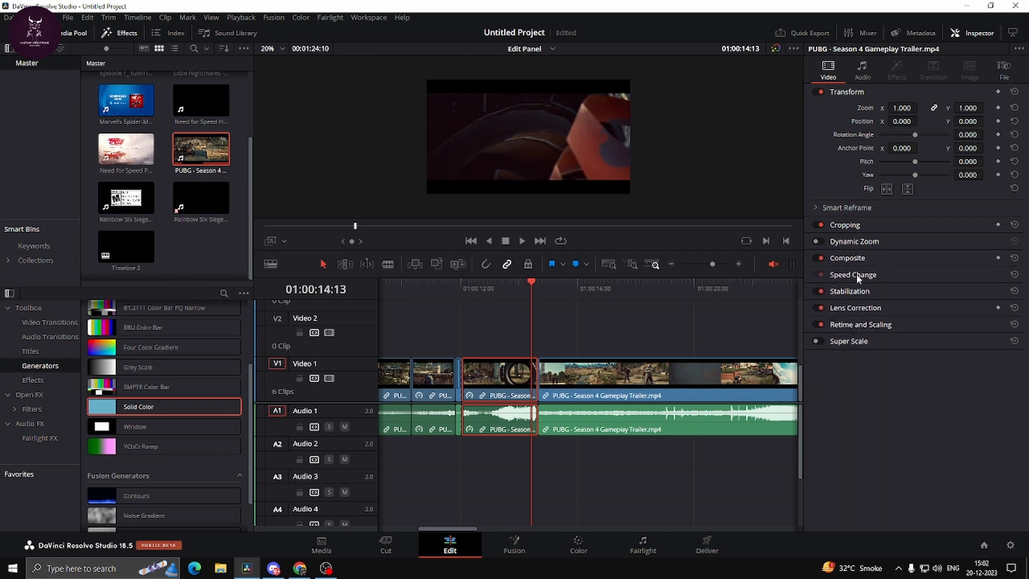
click(881, 292)
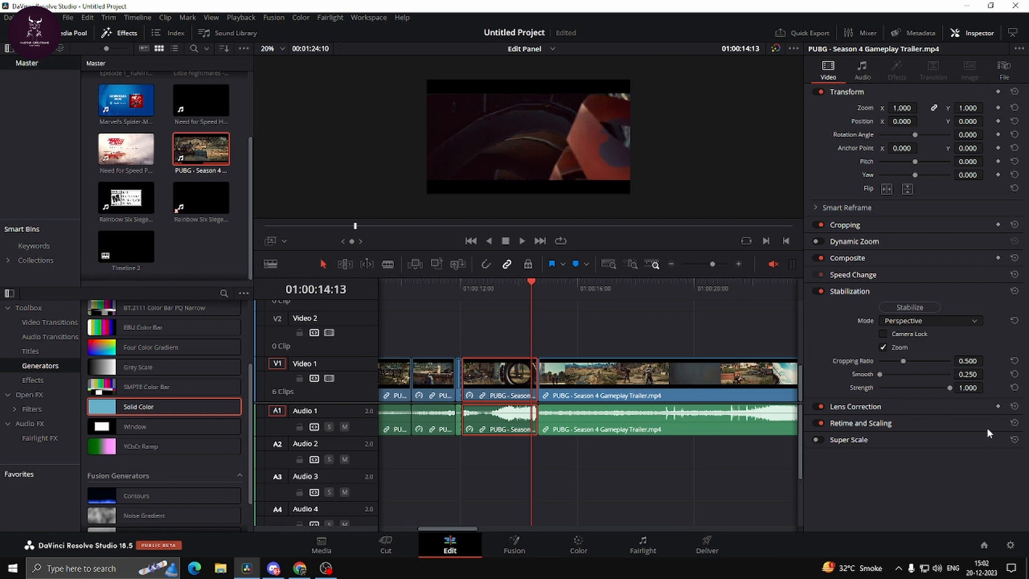
Delete all the trailer clips from the timeline.
drag(558, 360, 309, 479)
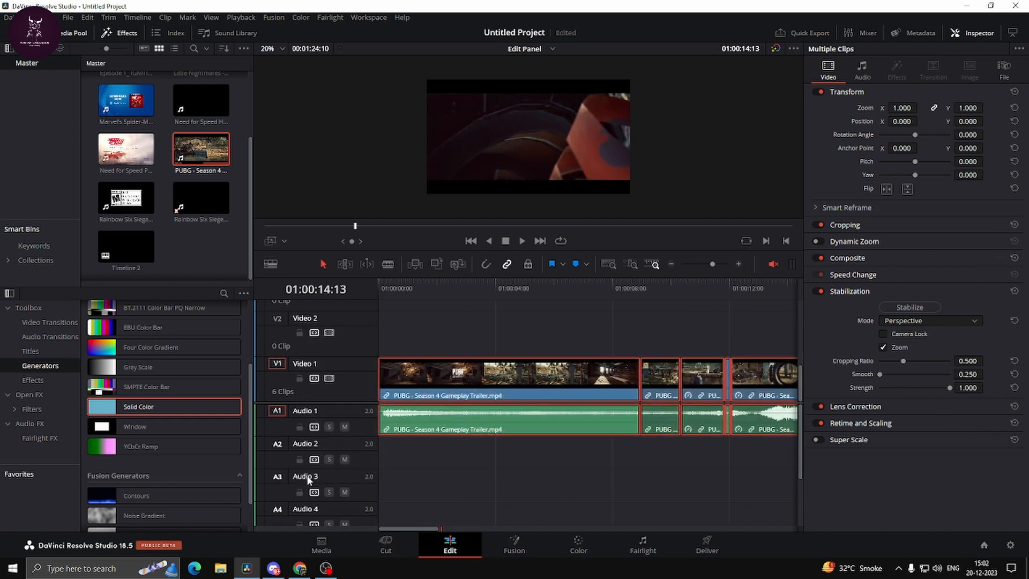
key(Delete)
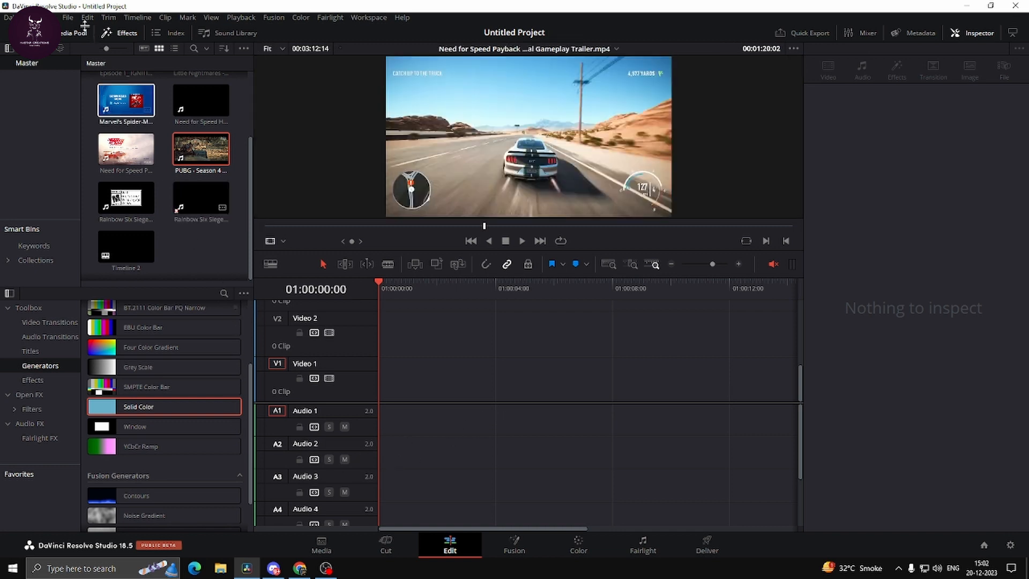
Import Duel Pistol shooting side 1.mov into the media pool from the Camera Stabalizing & Muzzle Flash folder under 2.After Effects Data.
click(324, 551)
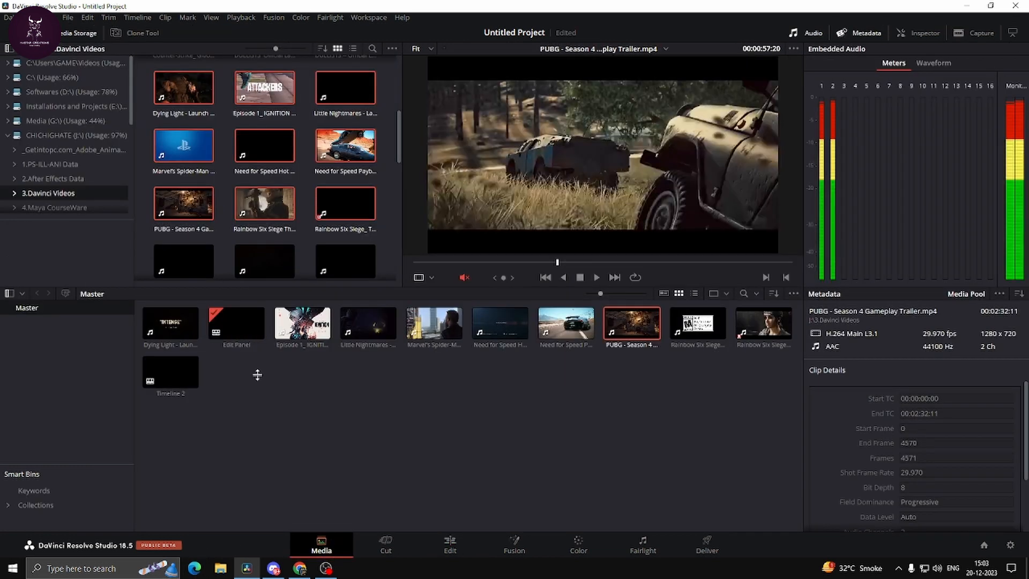
click(53, 179)
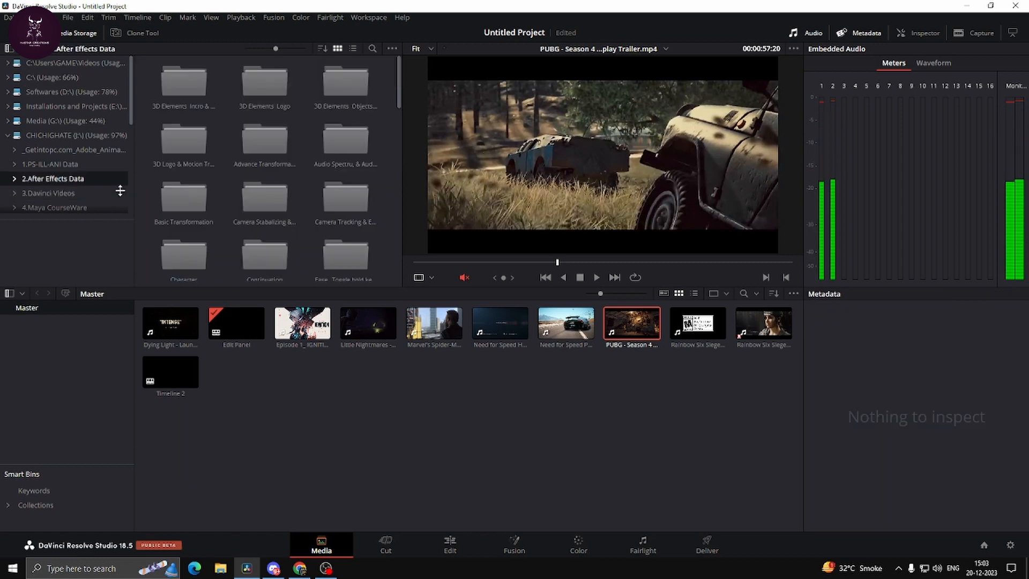
double_click(261, 200)
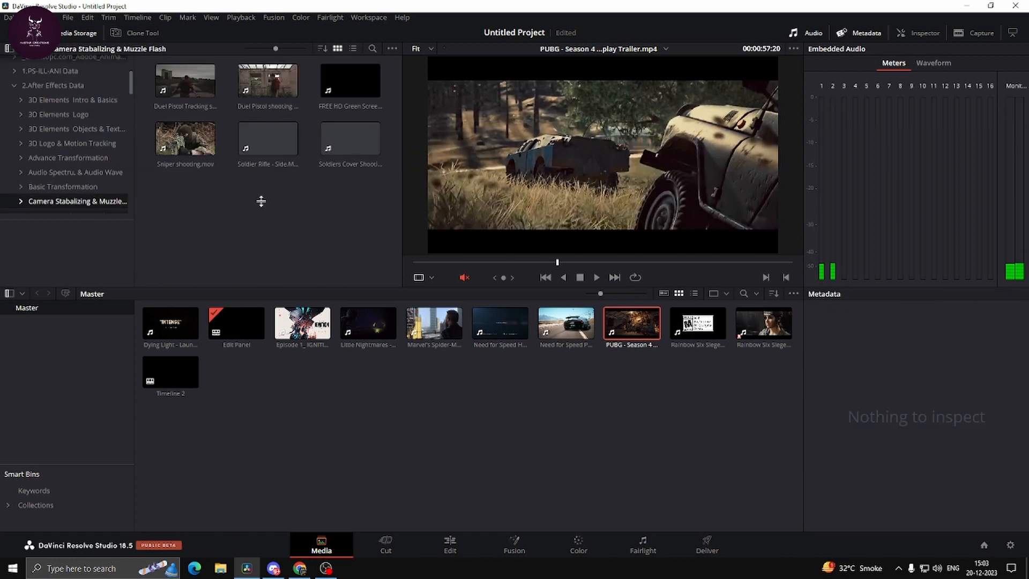
click(268, 81)
drag(268, 80, 416, 391)
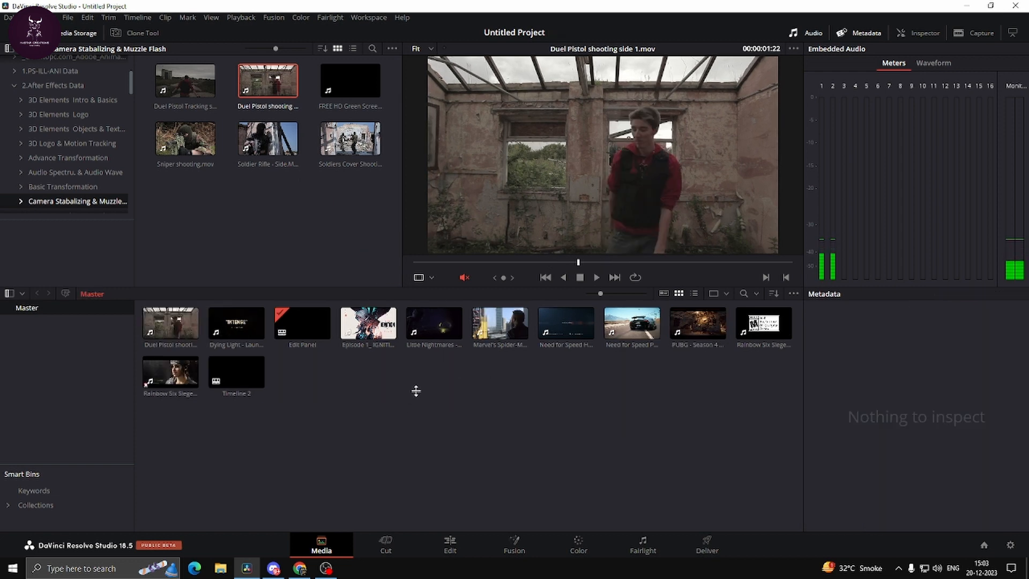
Return to the Edit page and place the Duel Pistol shooting clip at the start of the timeline on Video 1.
click(450, 544)
click(200, 202)
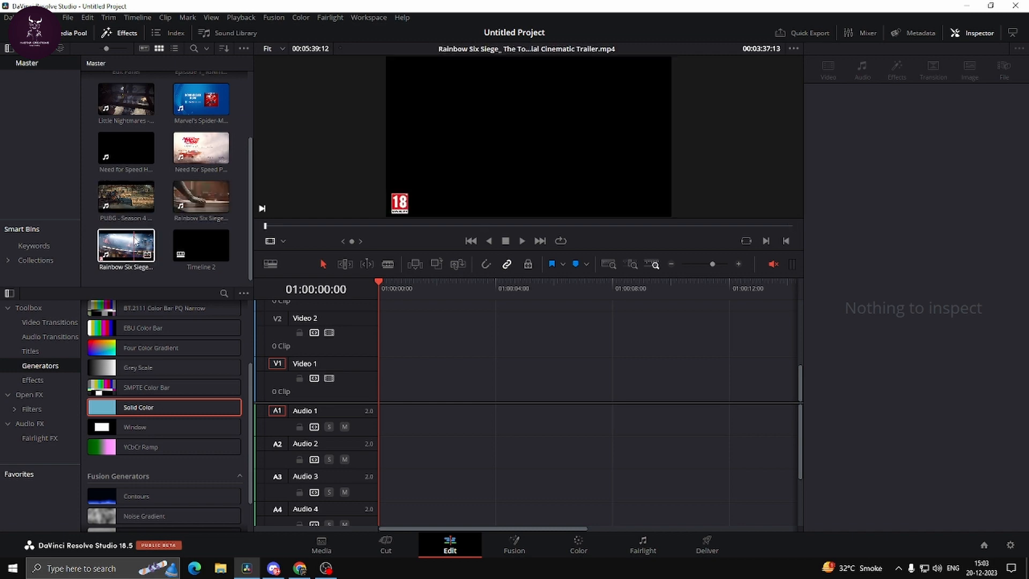
scroll(157, 208, up, 2)
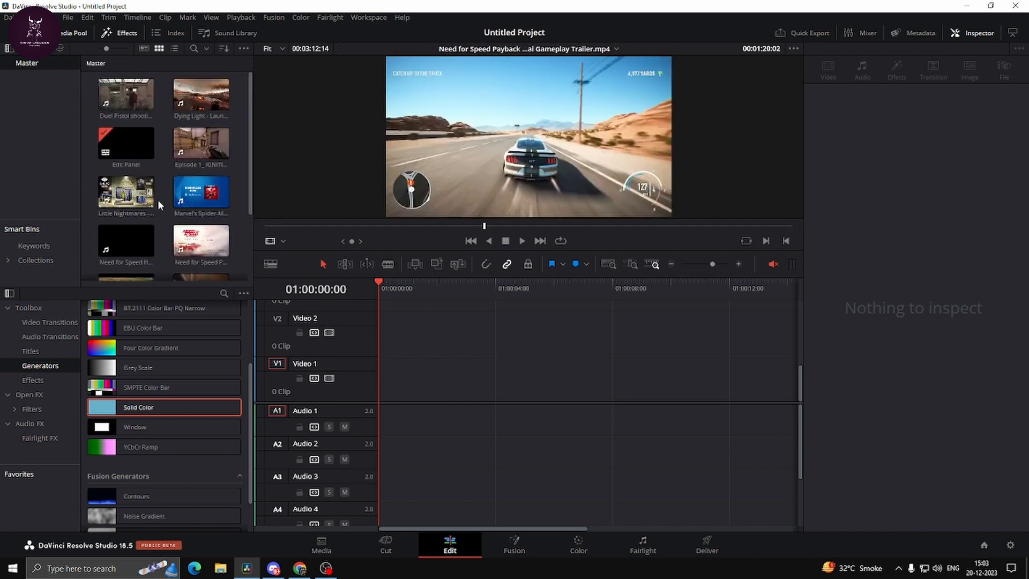
click(144, 111)
drag(143, 111, 373, 396)
Select the Duel Pistol shooting clip and play it through to check its camera movement.
scroll(420, 416, up, 4)
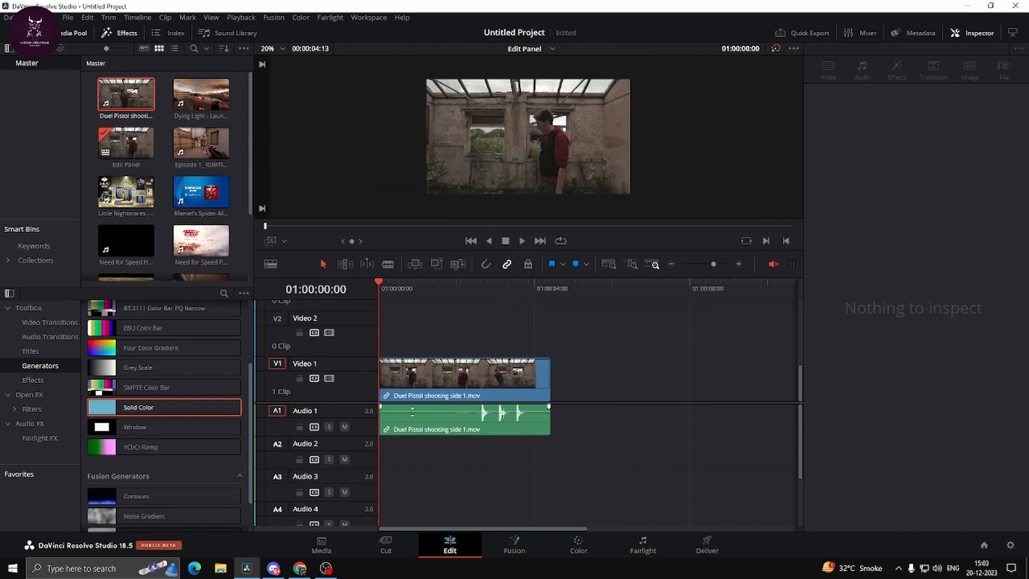
click(422, 415)
key(space)
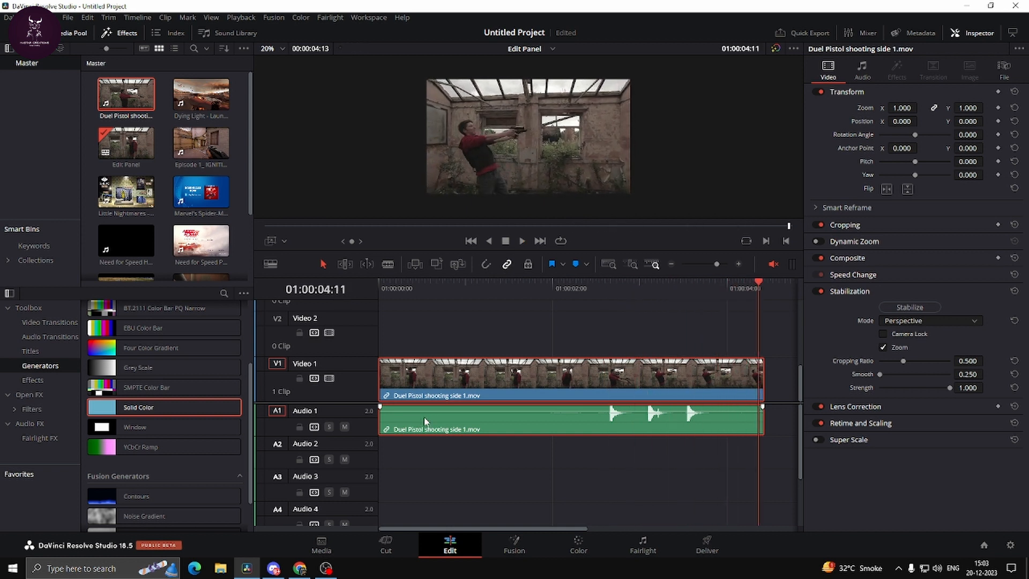
Save the project, then stabilize the Duel Pistol shooting clip in Perspective mode and play back the result.
key(ctrl+s)
click(899, 320)
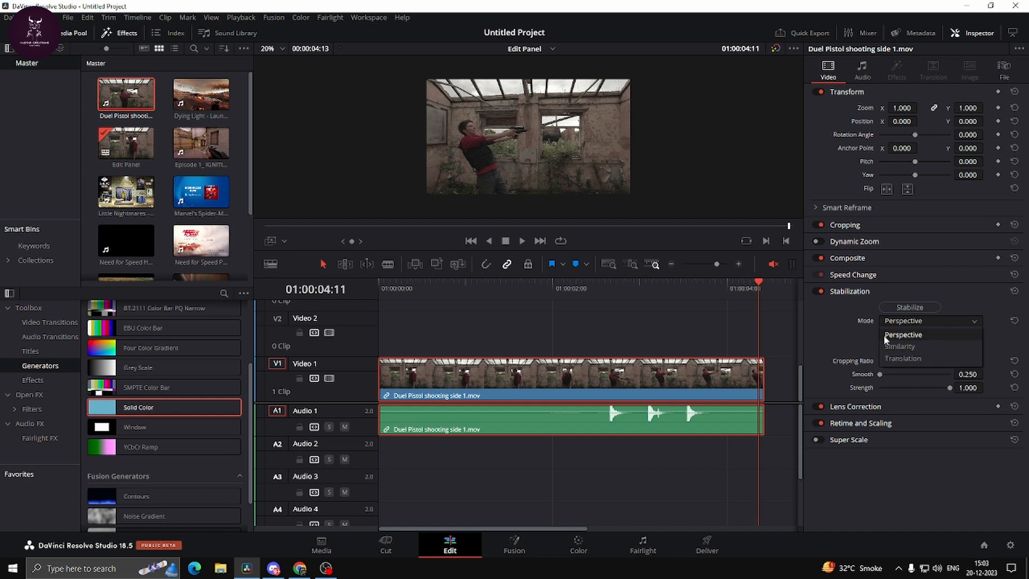
click(907, 332)
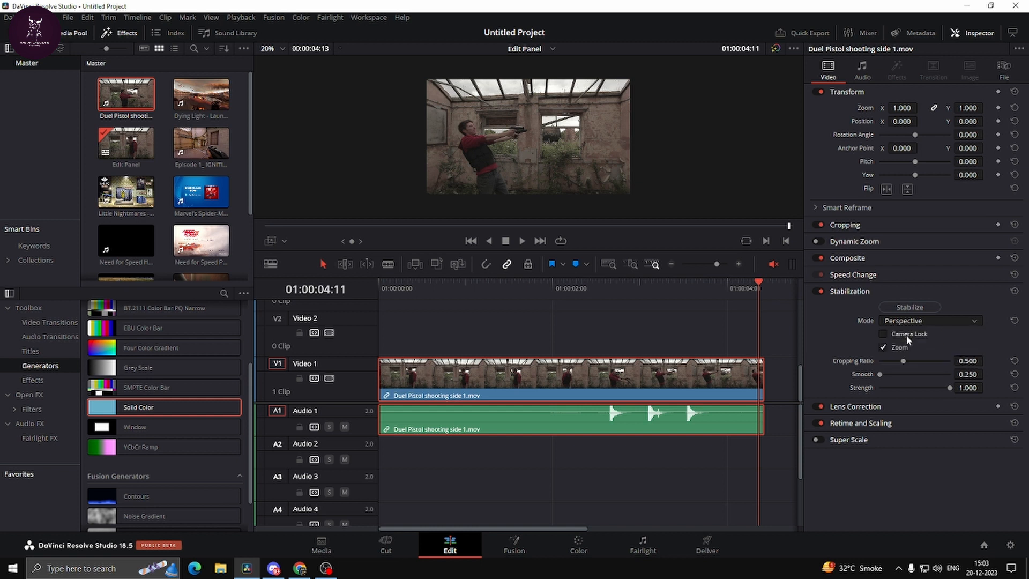
click(911, 306)
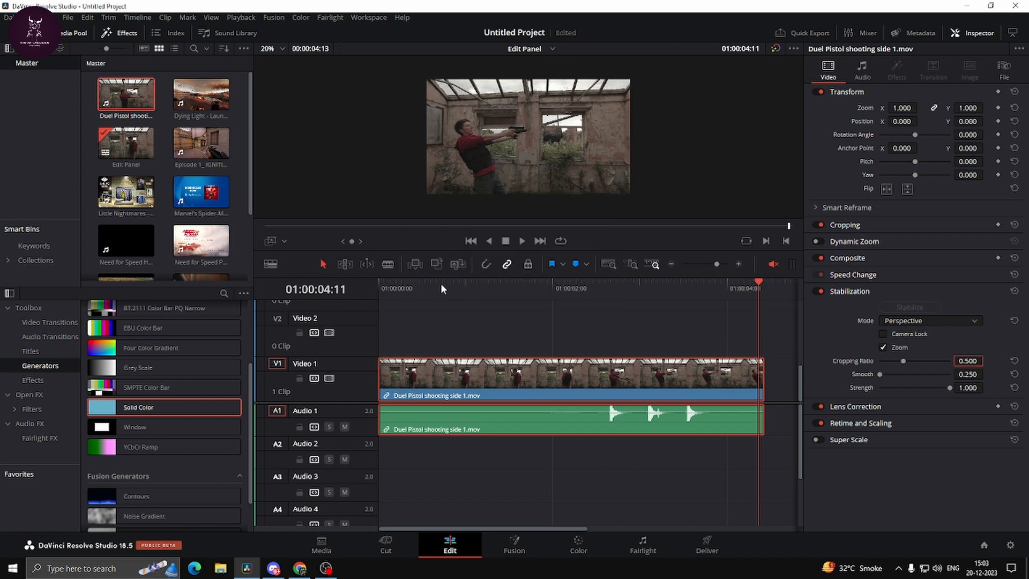
key(Home)
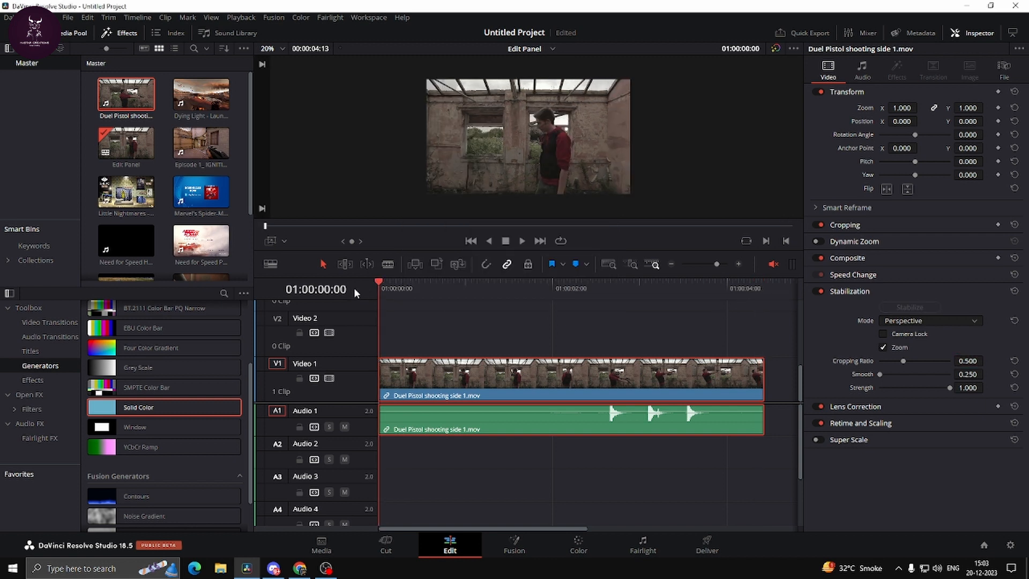
key(space)
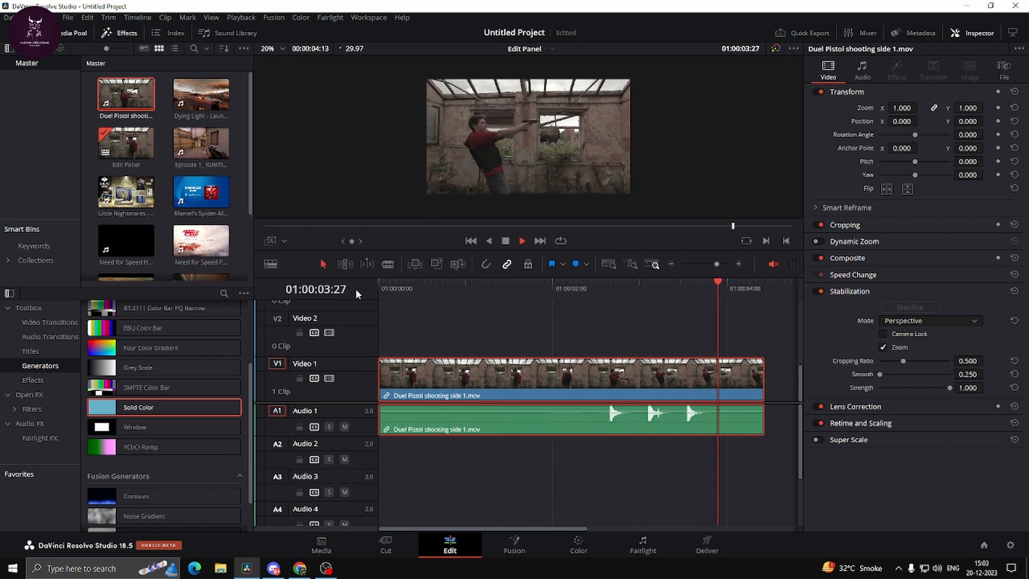
click(401, 287)
drag(395, 292, 376, 306)
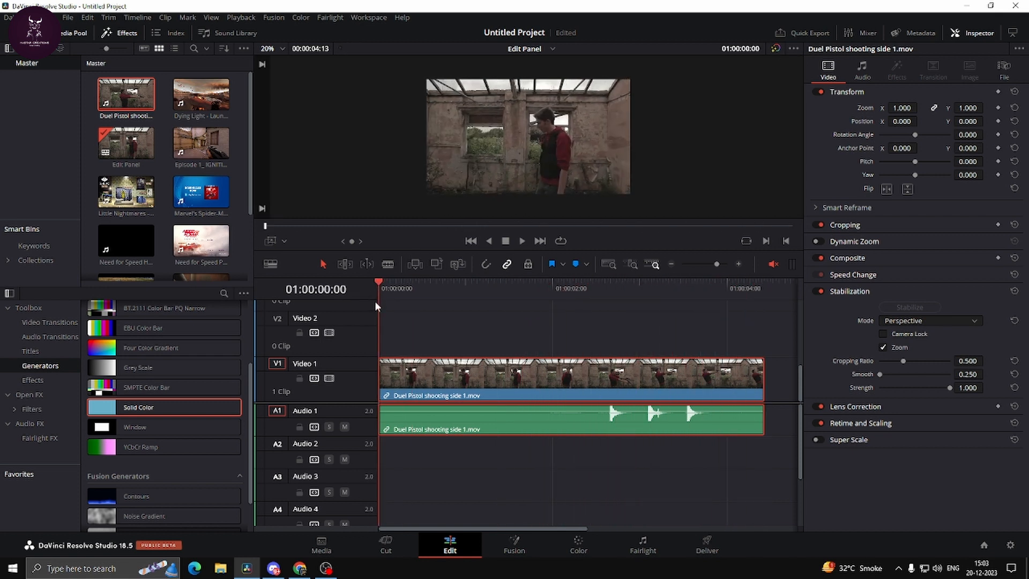
Enable Camera Lock for the clip's stabilization, stabilize it again and play it through from the start.
click(883, 334)
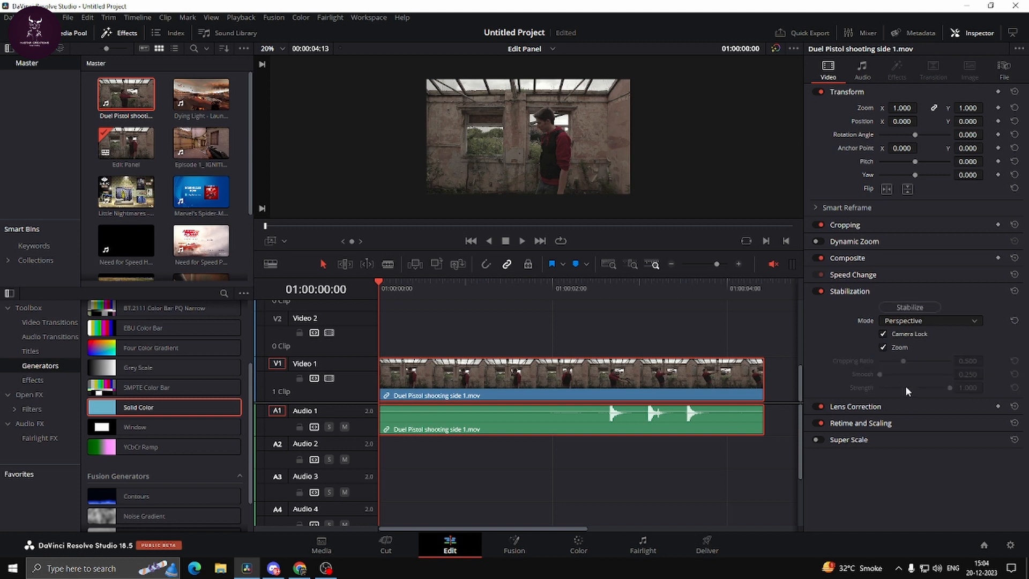
click(909, 308)
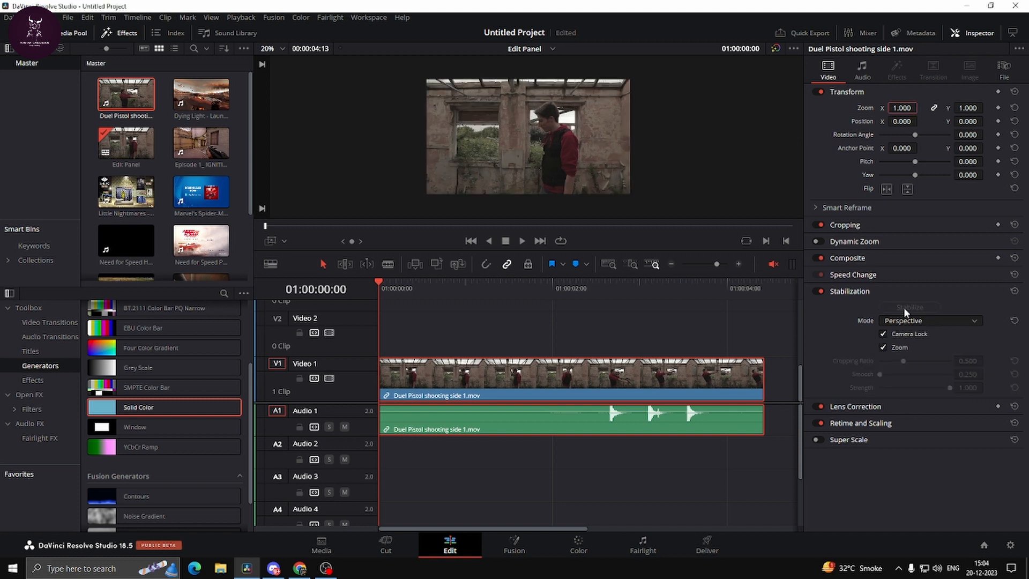
key(space)
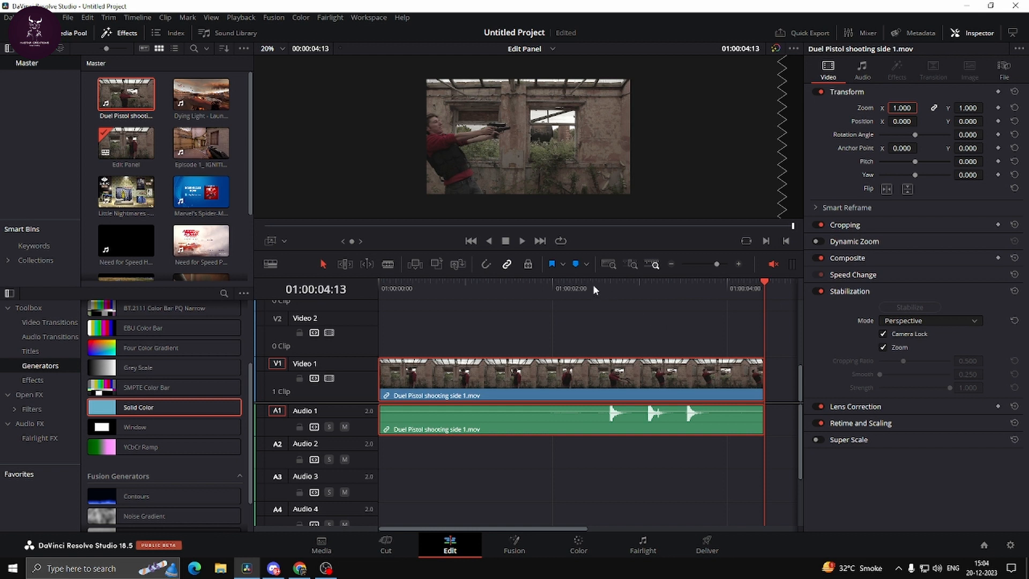
drag(592, 284, 373, 306)
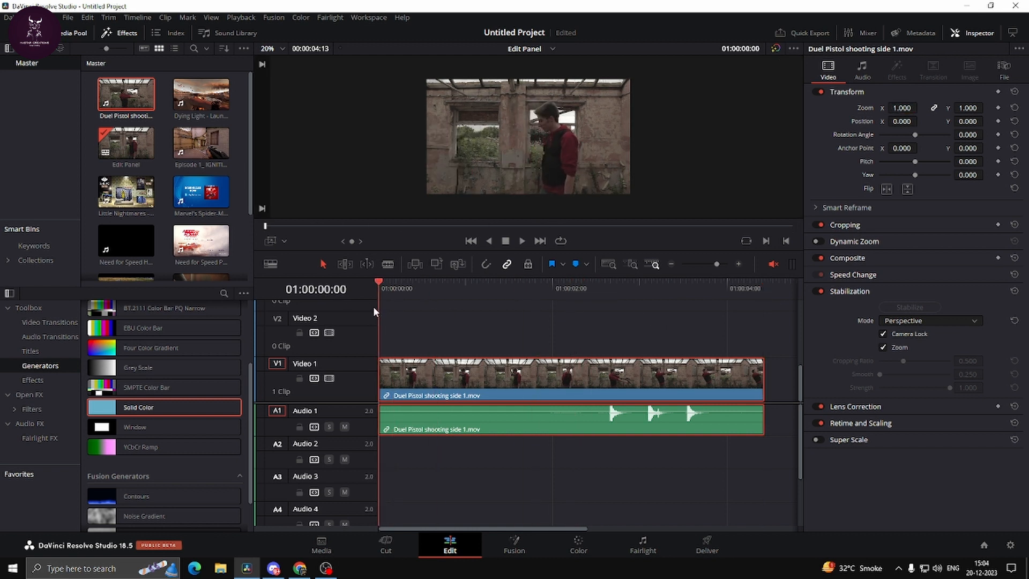
Play the clip with Stabilization turned off, then turn it back on and replay from the start to compare.
click(820, 290)
key(space)
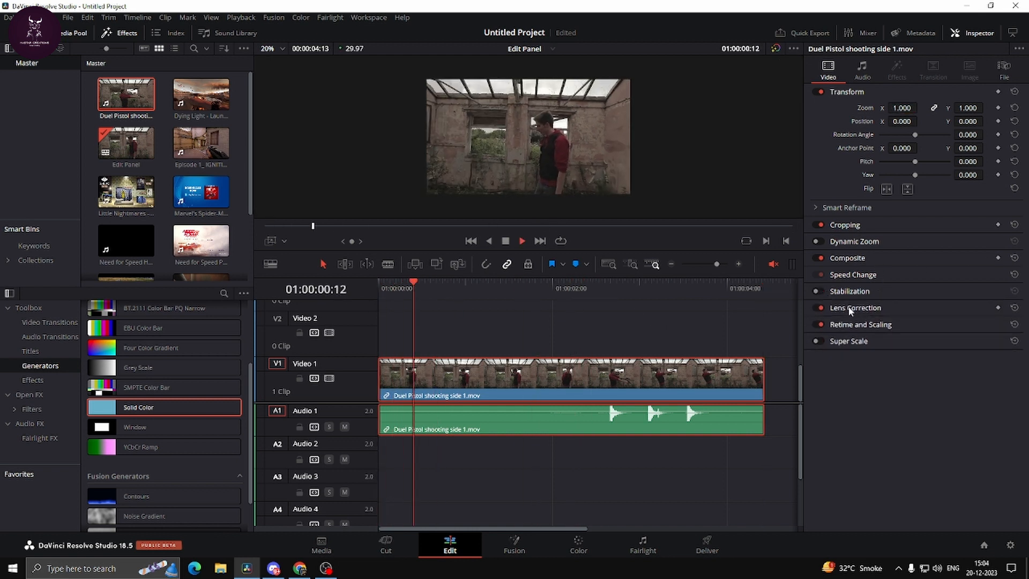
click(819, 292)
drag(576, 289, 353, 287)
key(space)
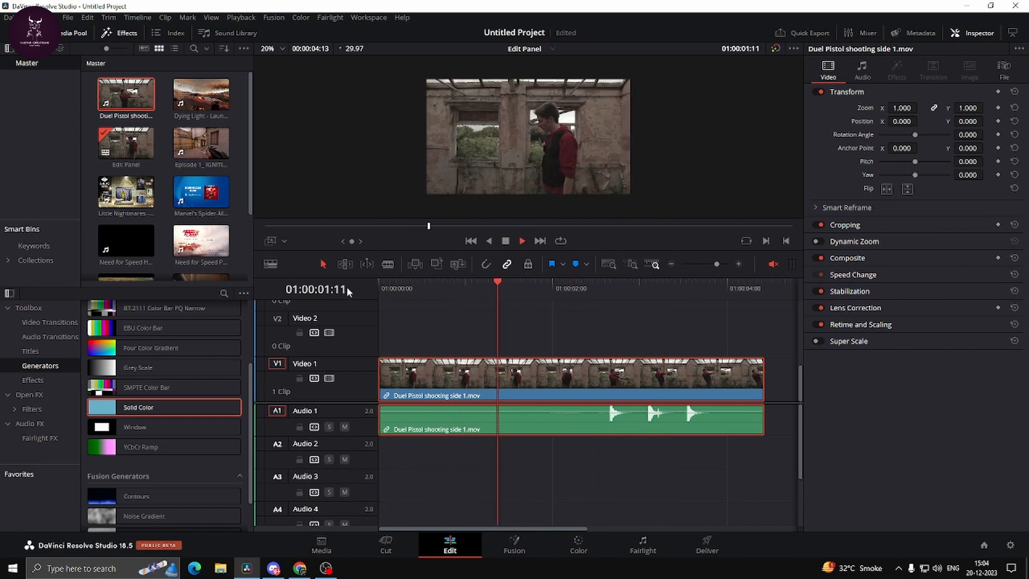
key(space)
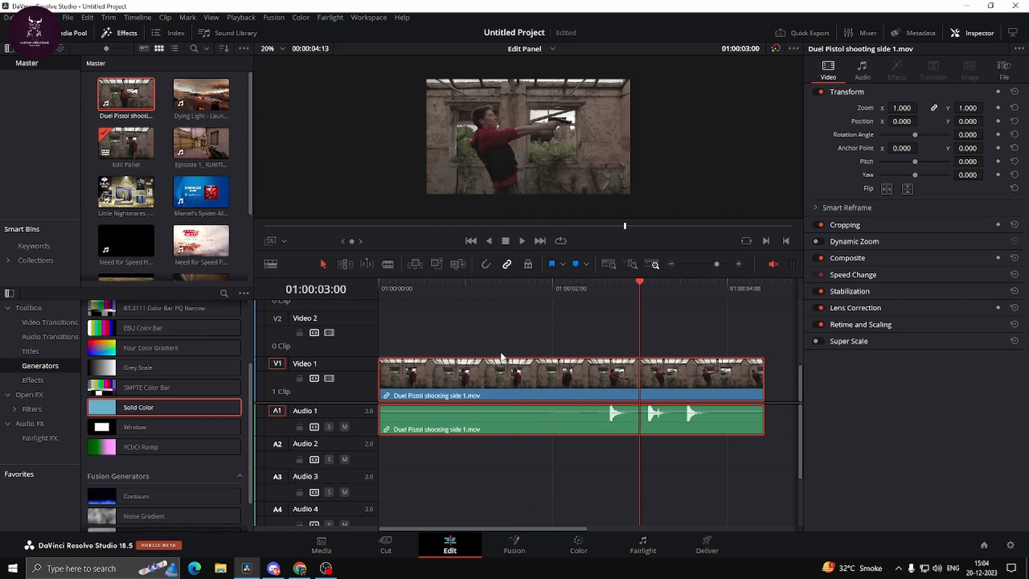
Switch the stabilization mode to Similarity, stabilize the clip again and play back the result.
click(879, 290)
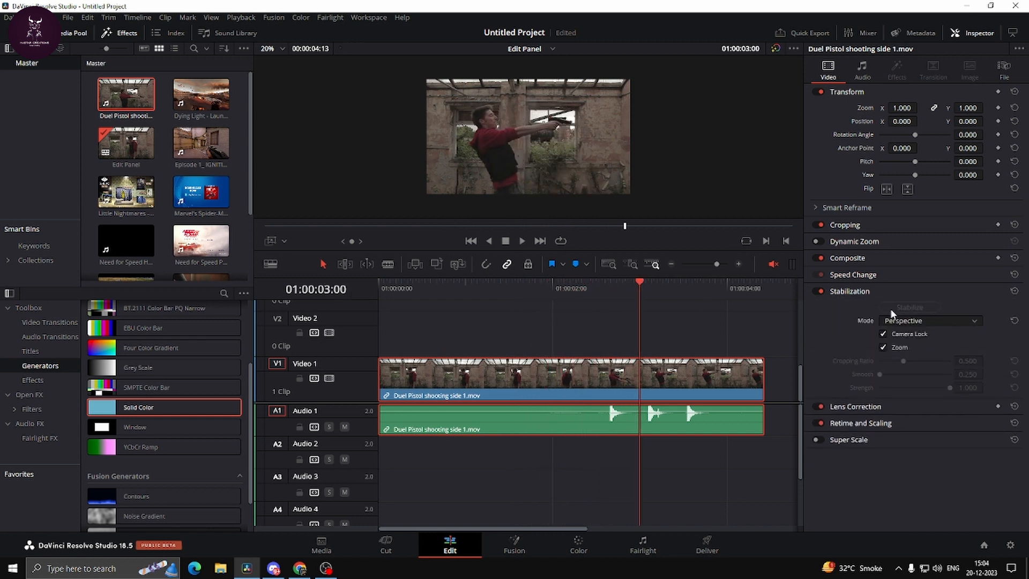
click(924, 322)
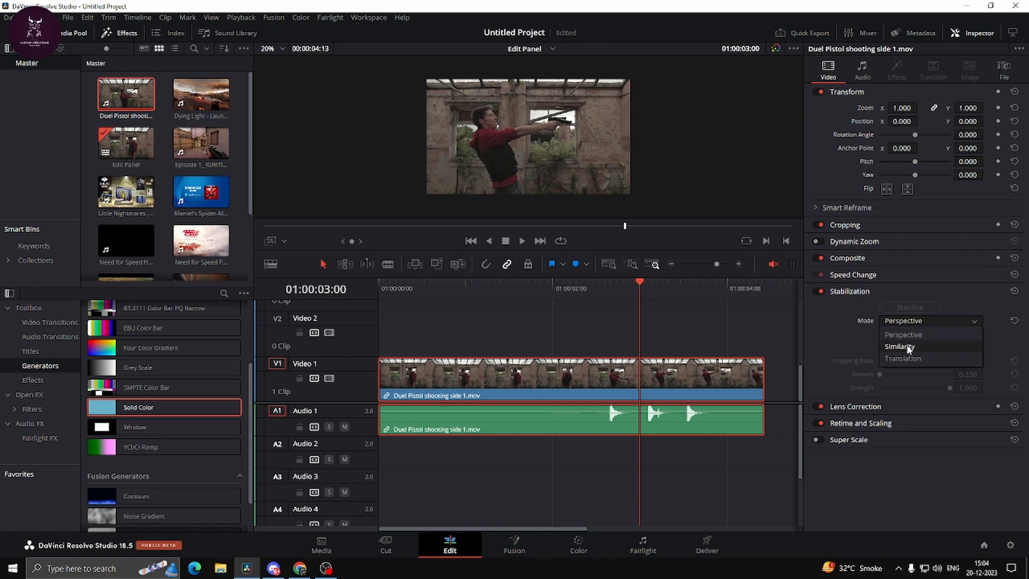
click(910, 347)
click(927, 307)
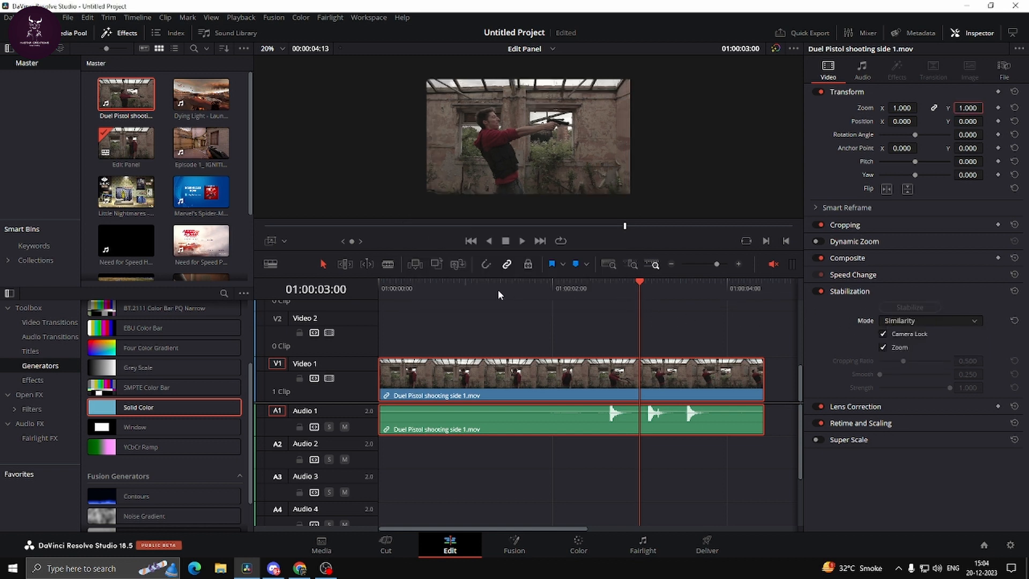
key(space)
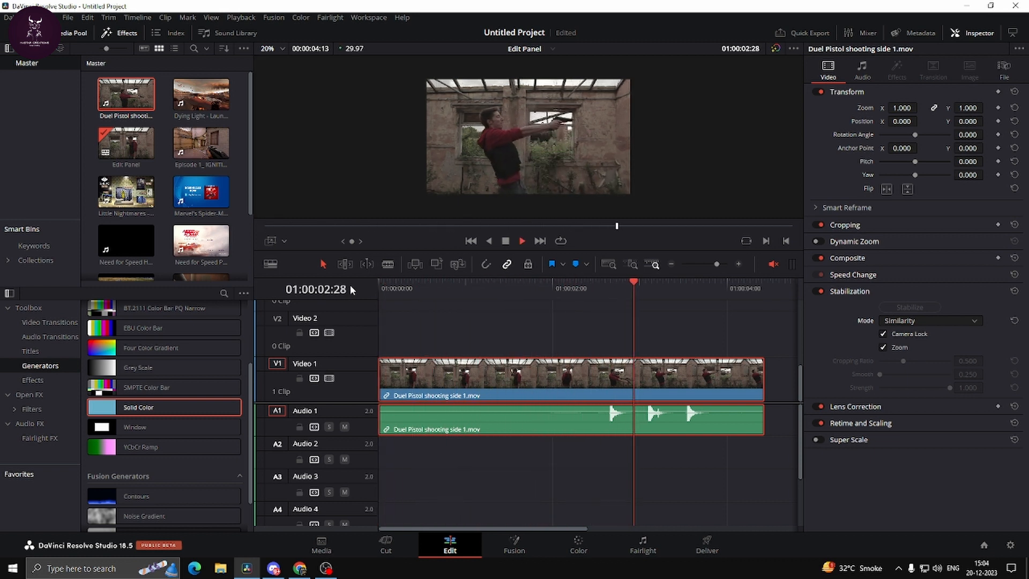
key(space)
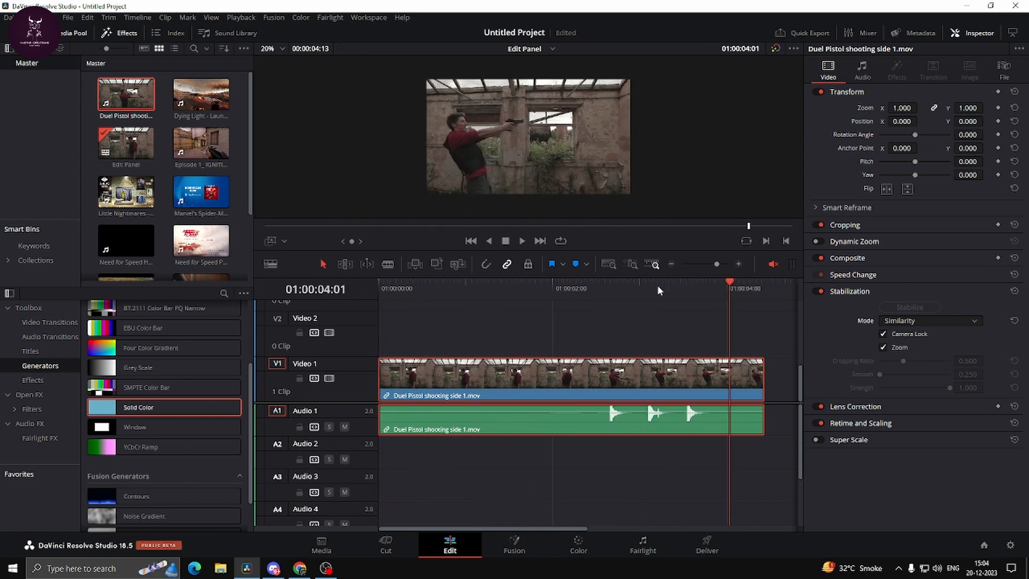
Change the stabilization mode to Translation, re-stabilize the clip and play it from the start.
click(893, 322)
click(909, 357)
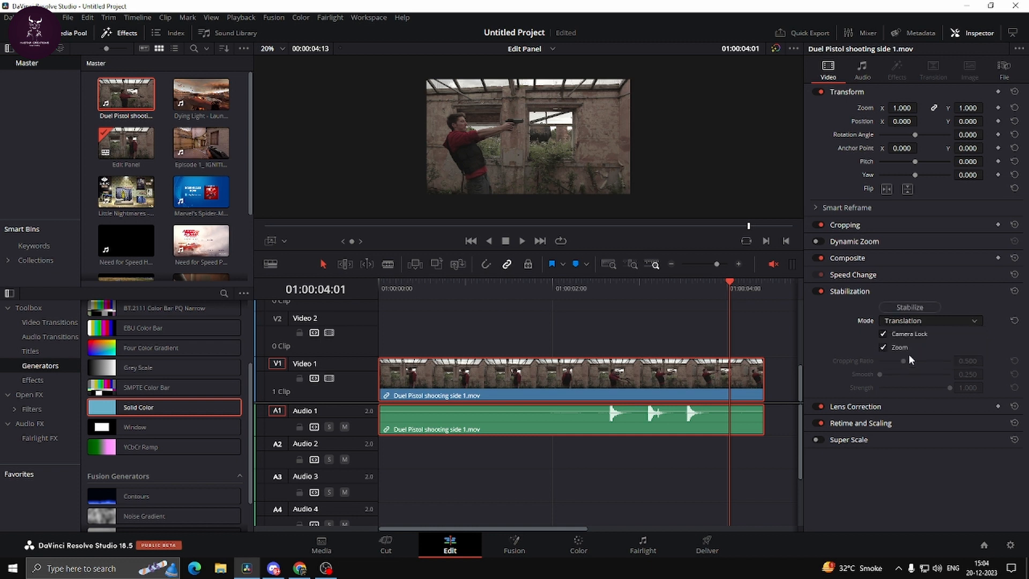
click(923, 307)
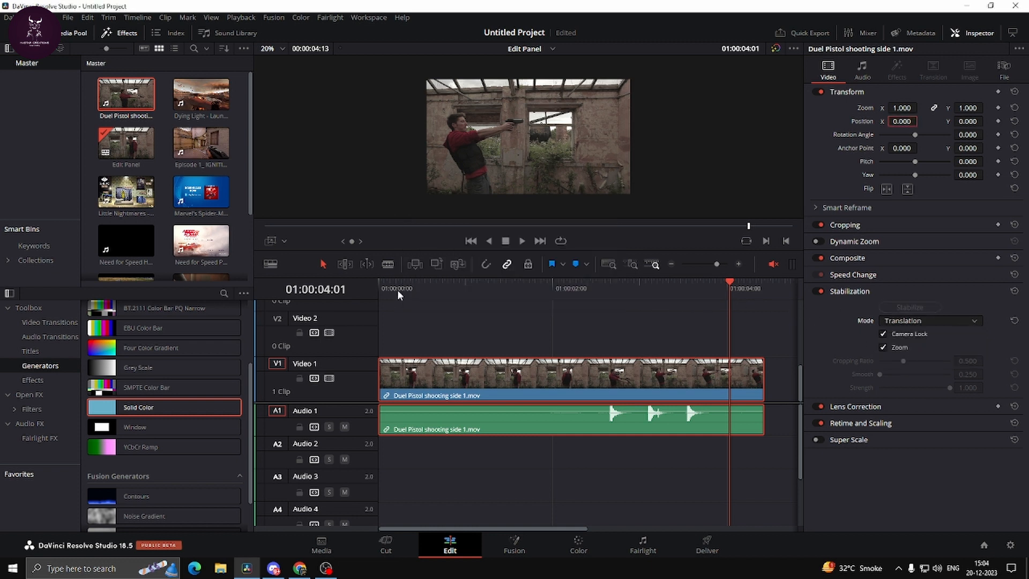
click(378, 286)
key(space)
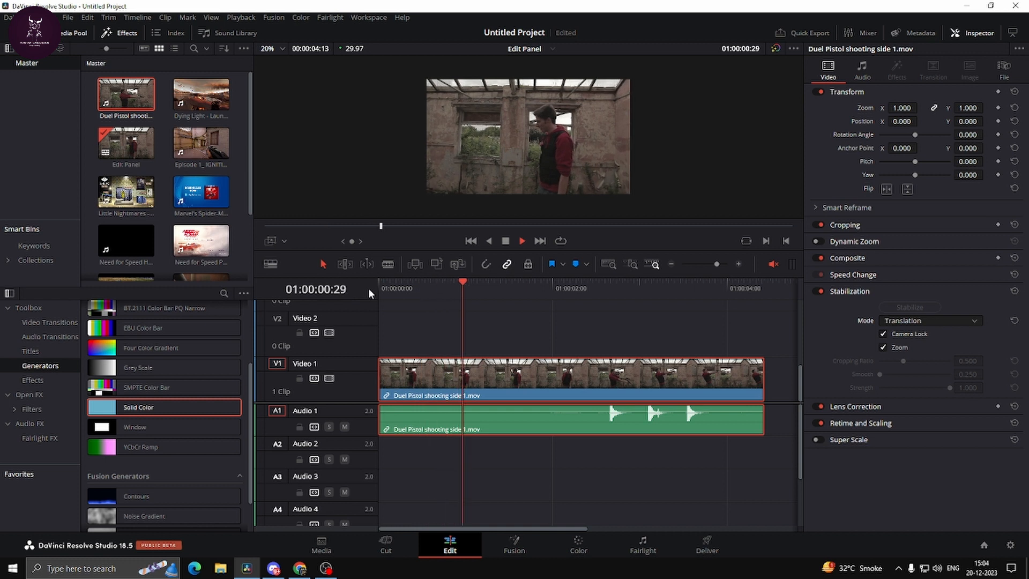
Turn off Camera Lock, stabilize the clip again in Translation mode and preview it from the start.
click(910, 334)
click(910, 307)
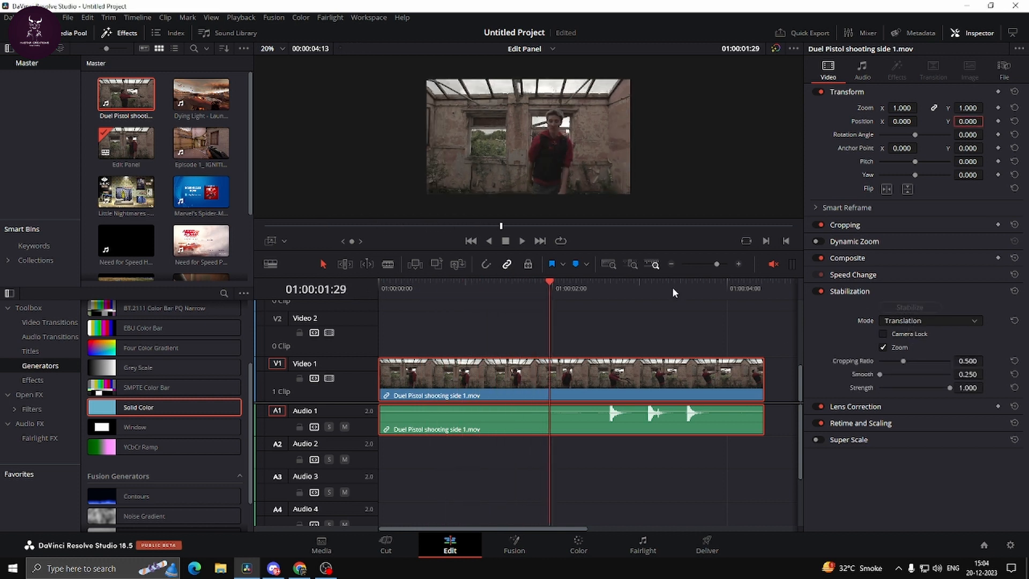
key(Home)
key(space)
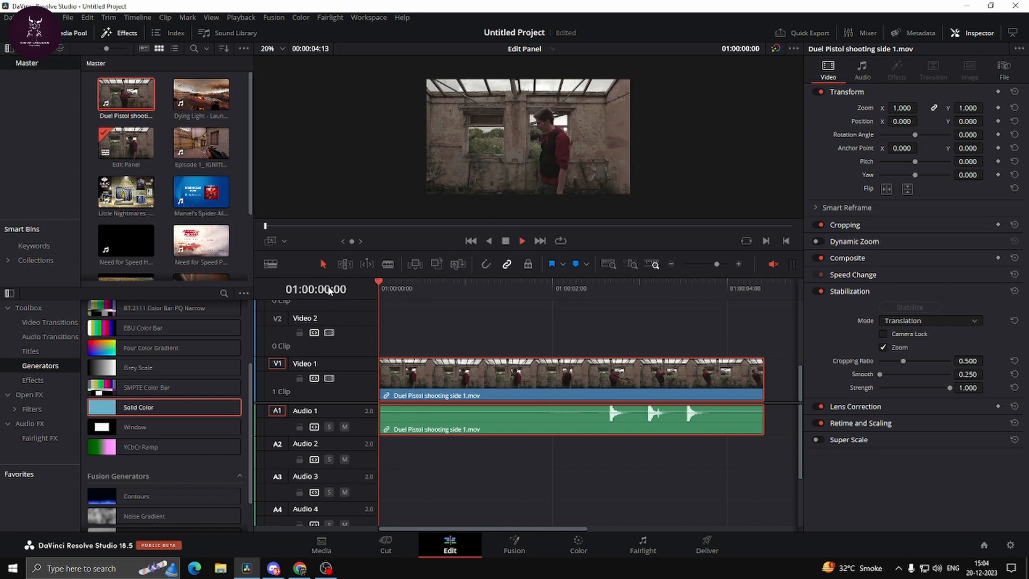
key(space)
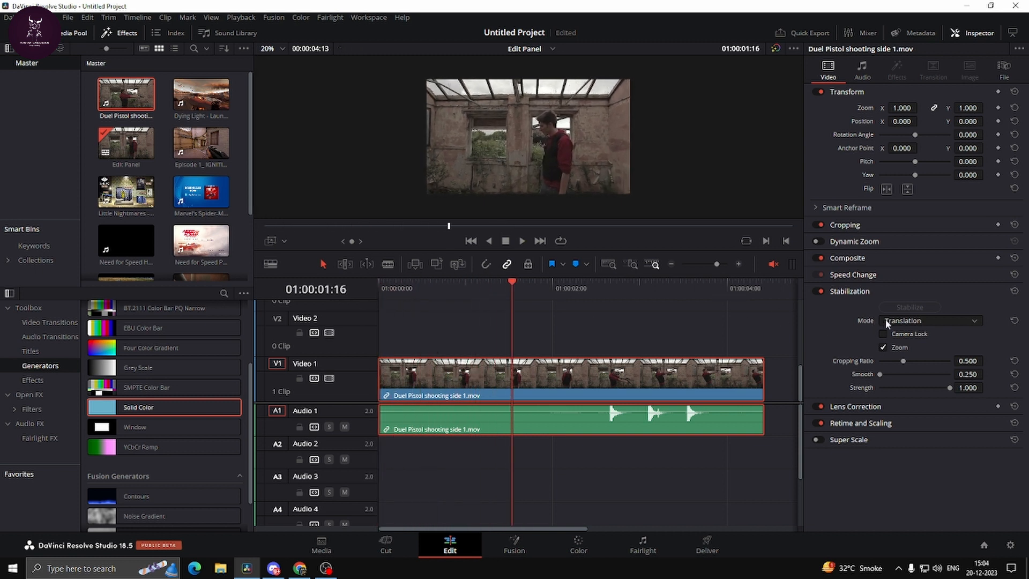
Set the stabilization mode back to Perspective with Camera Lock enabled, re-stabilize the clip and play it back.
click(890, 321)
click(906, 333)
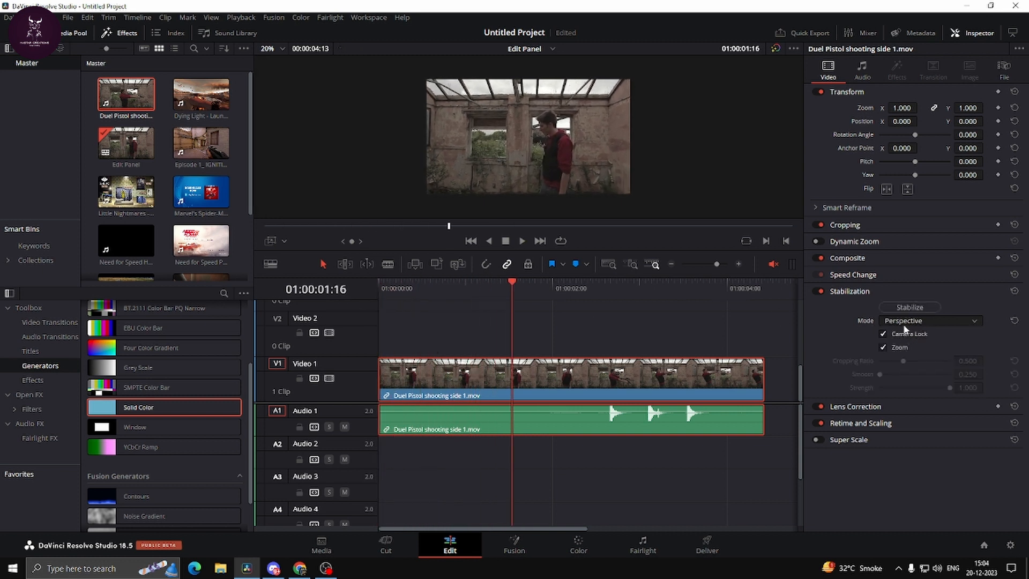
click(909, 307)
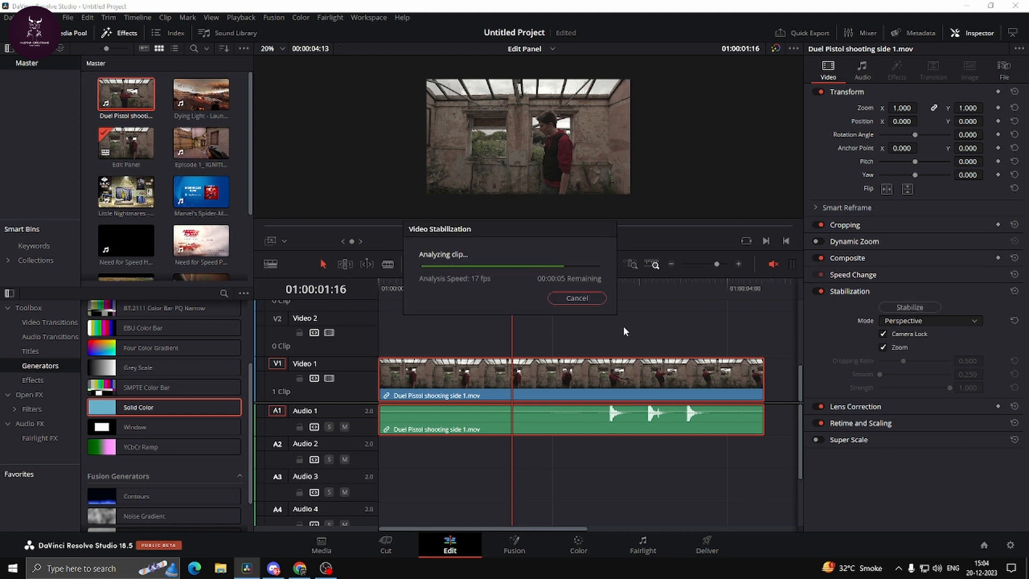
key(Home)
key(space)
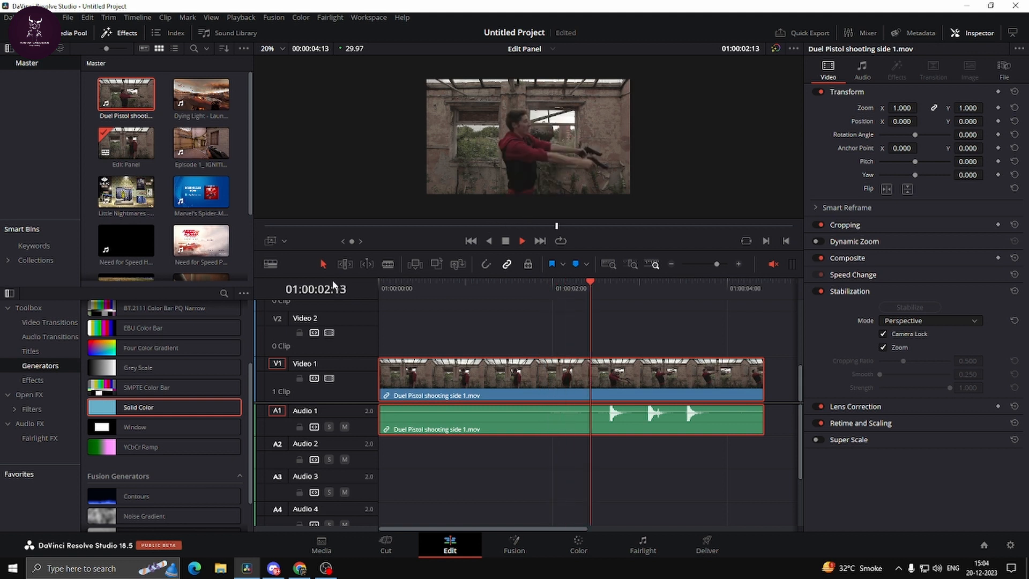
key(space)
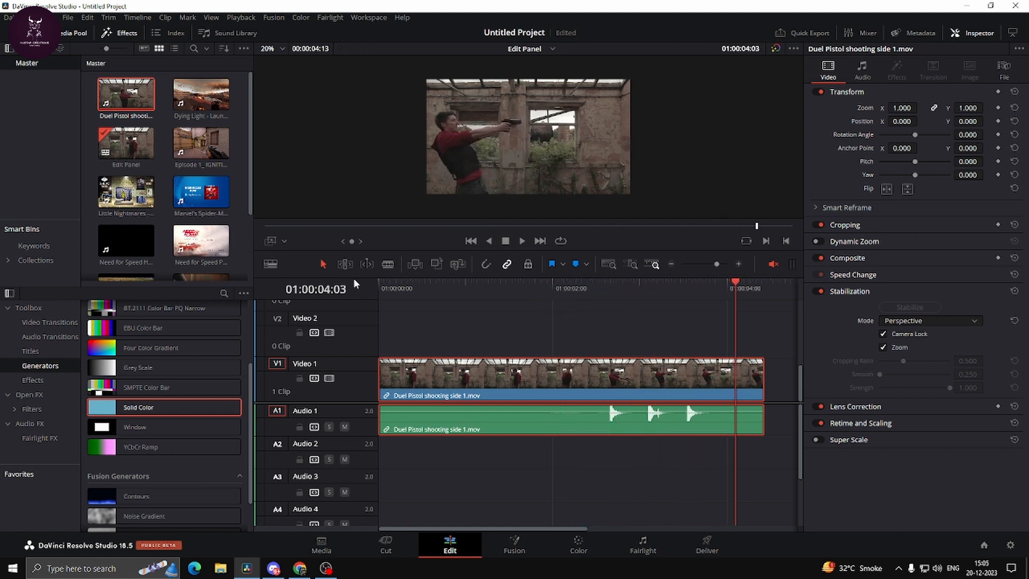
Turn off the stabilization Zoom option and play the clip through to check the frame edges.
click(899, 347)
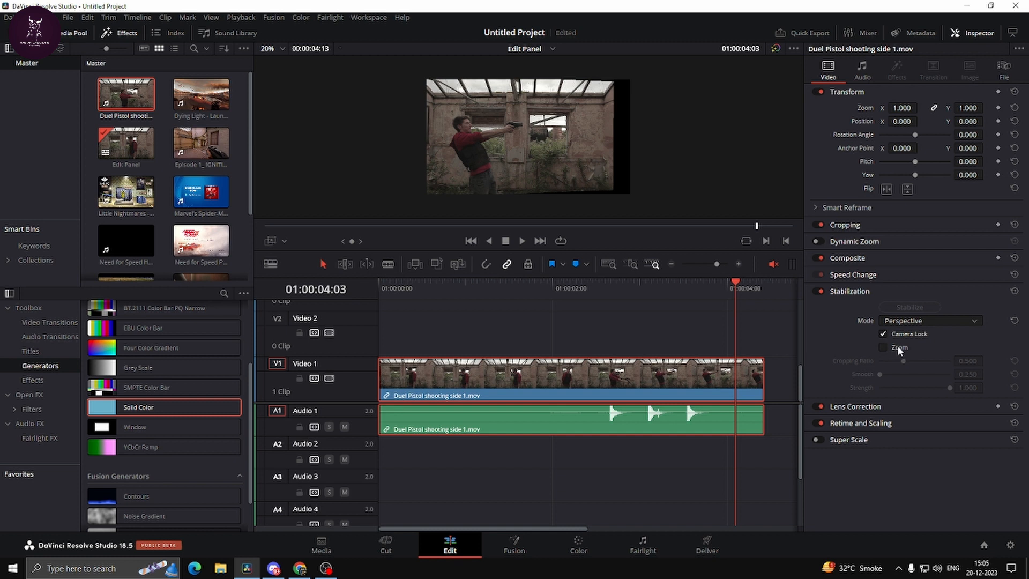
key(Home)
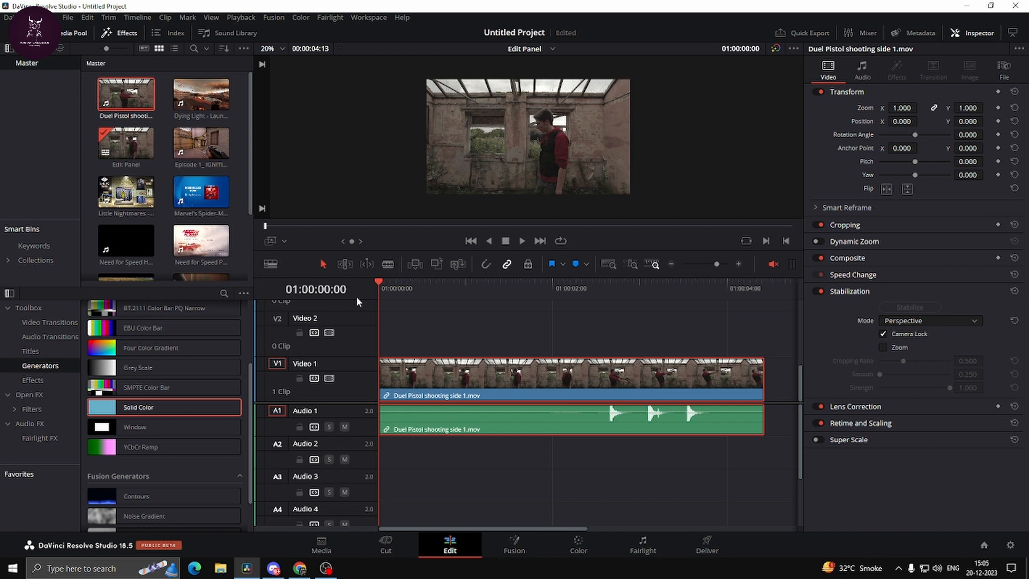
key(space)
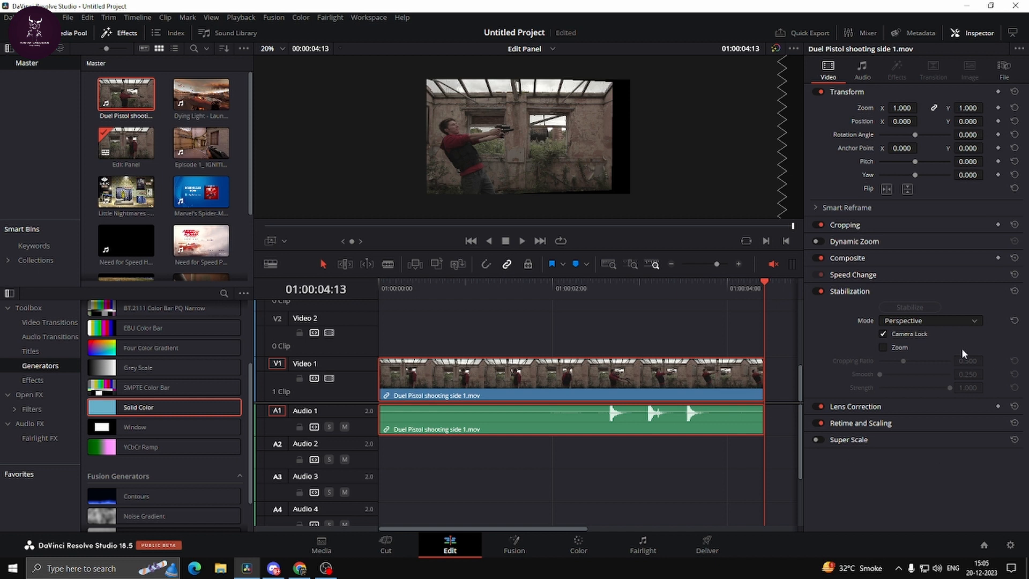
Re-enable the stabilization Zoom option, replay the clip from the start and collapse the Stabilization settings.
click(885, 348)
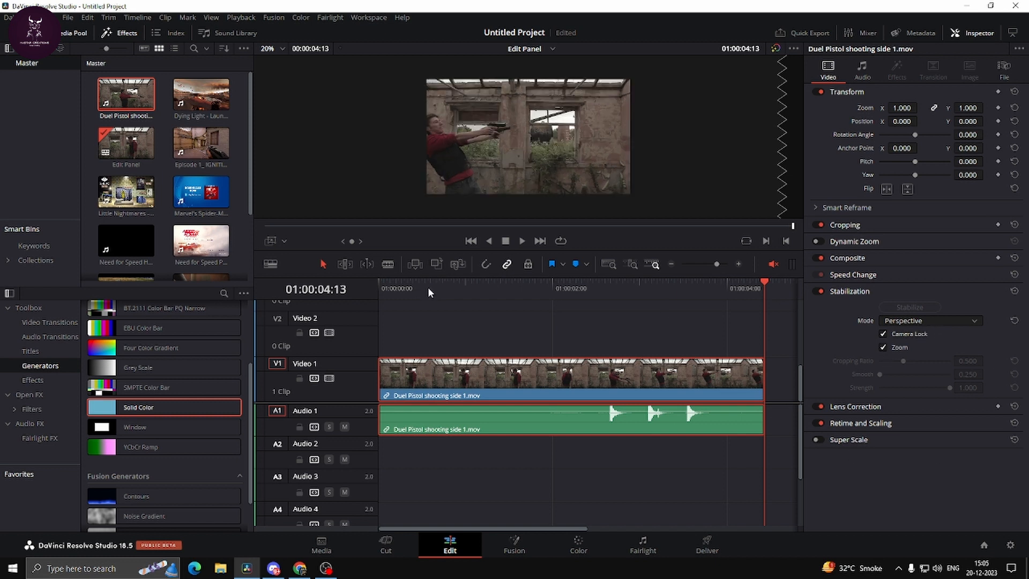
key(Home)
key(space)
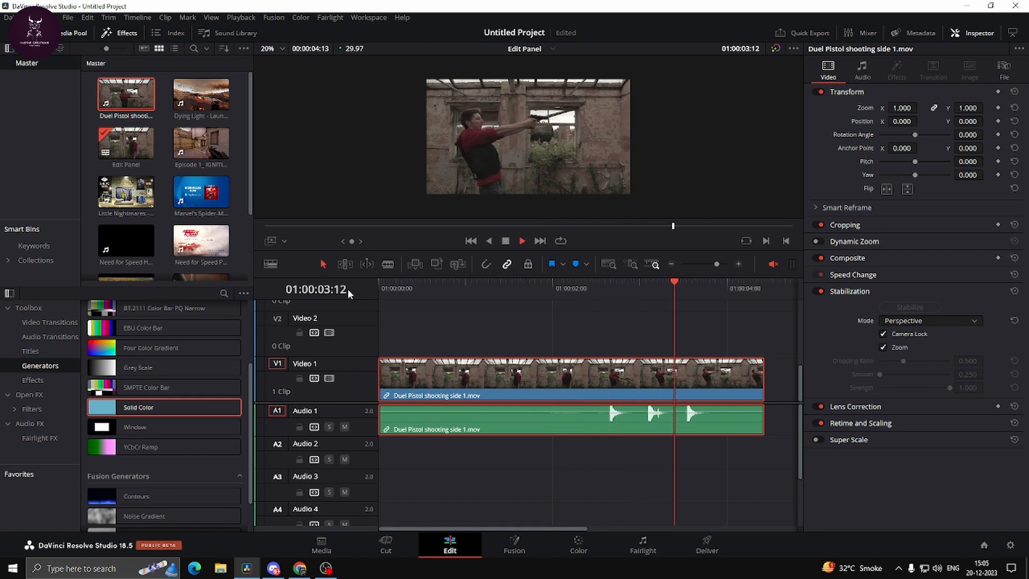
key(space)
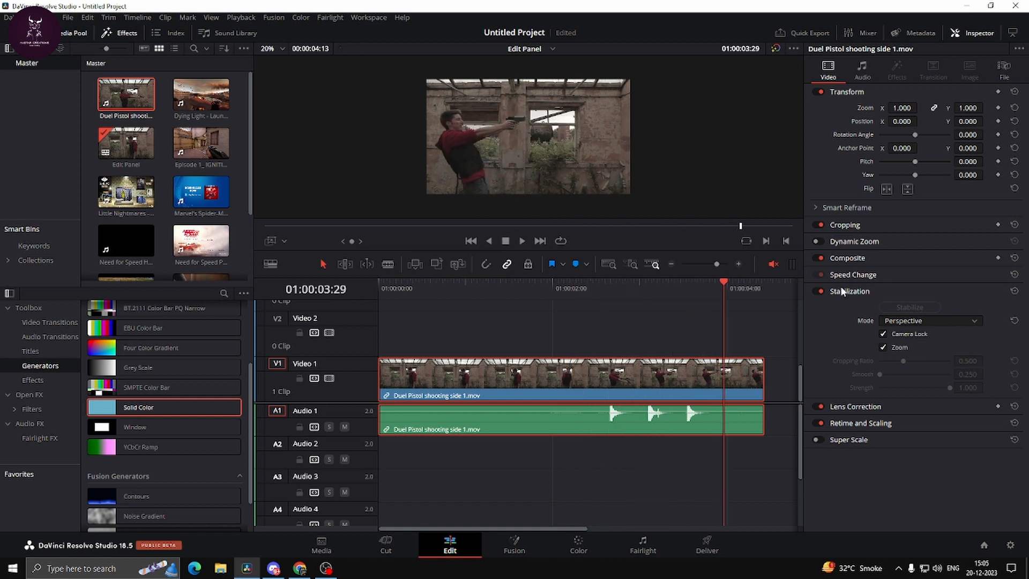
click(826, 291)
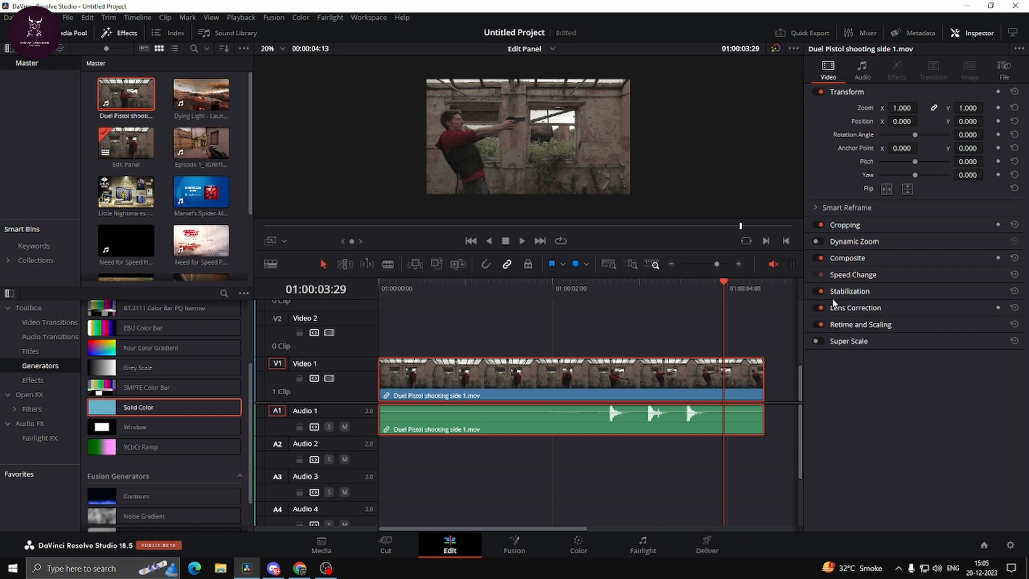
Analyze the pistol clip's lens distortion in the Lens Correction settings and play the clip from the start.
click(862, 310)
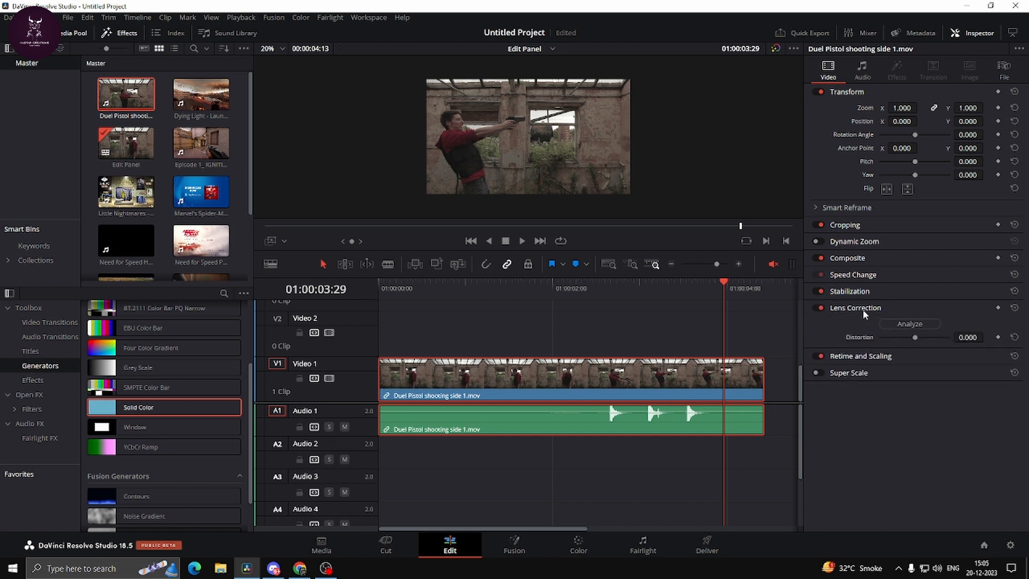
click(905, 327)
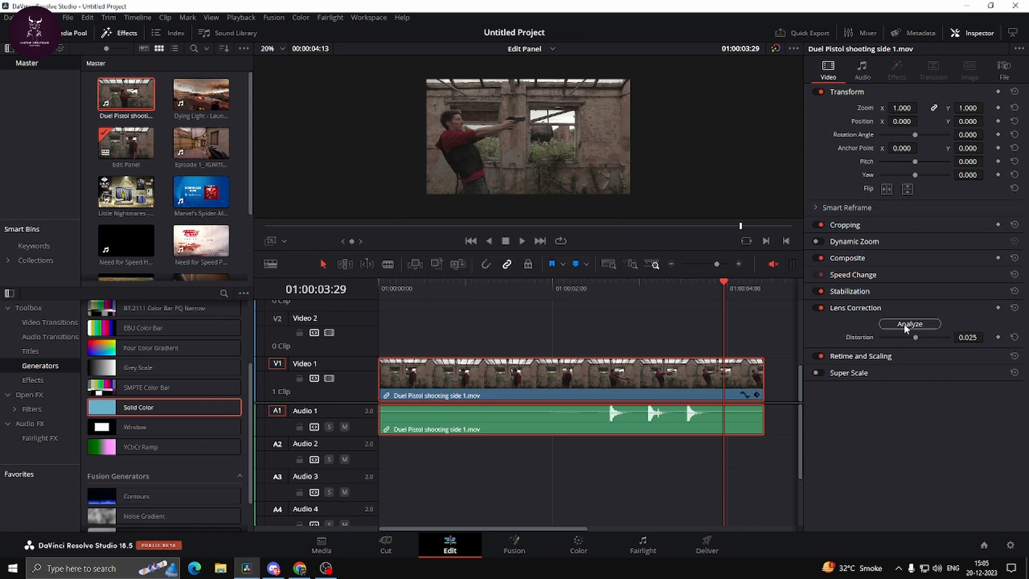
key(Home)
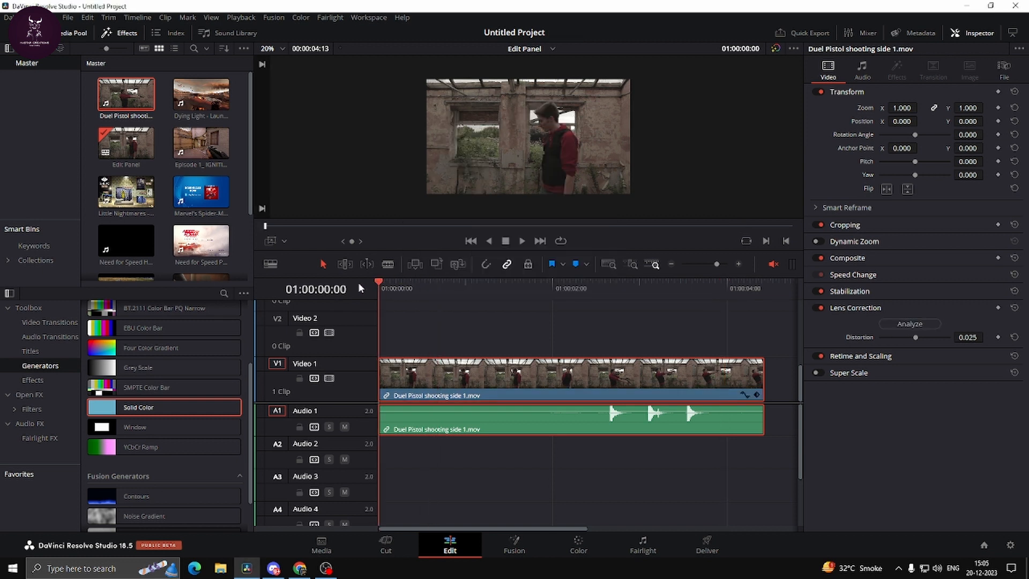
key(space)
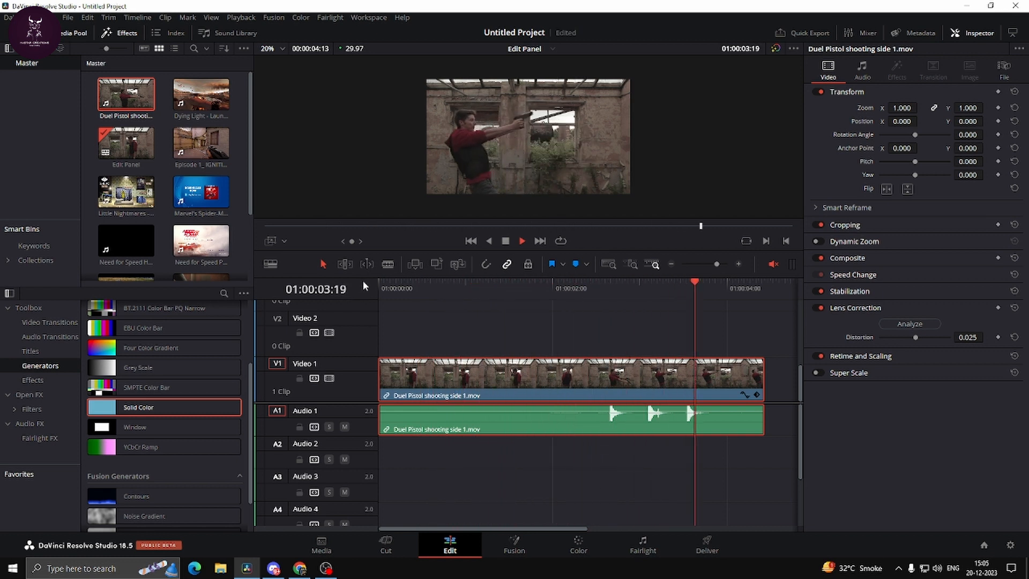
key(space)
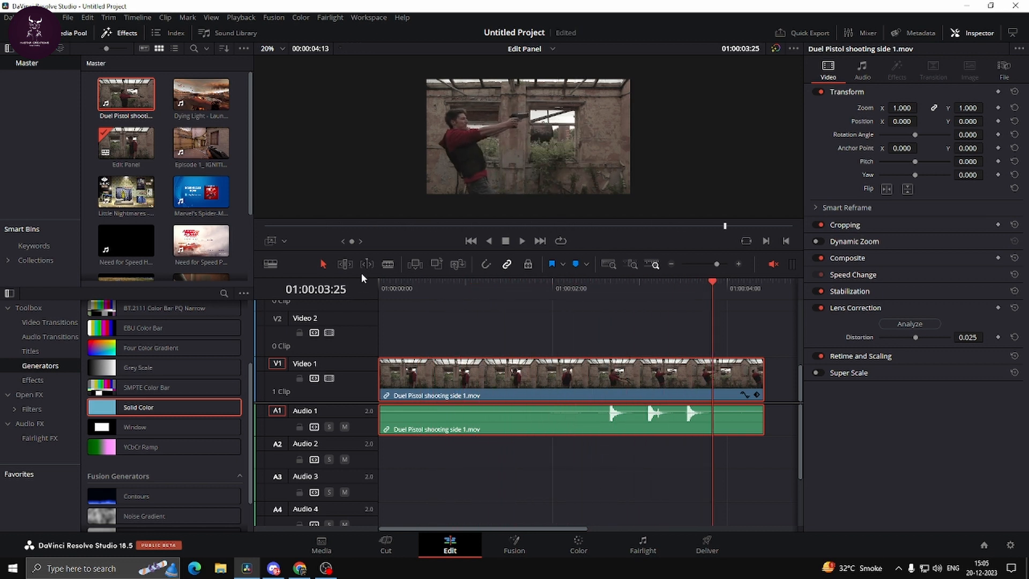
Toggle Lens Correction off and on at 01:00:02:23 to compare the frame with and without it.
click(820, 307)
click(819, 307)
mouse_move(612, 289)
mouse_down()
mouse_move(595, 286)
mouse_move(619, 287)
mouse_up()
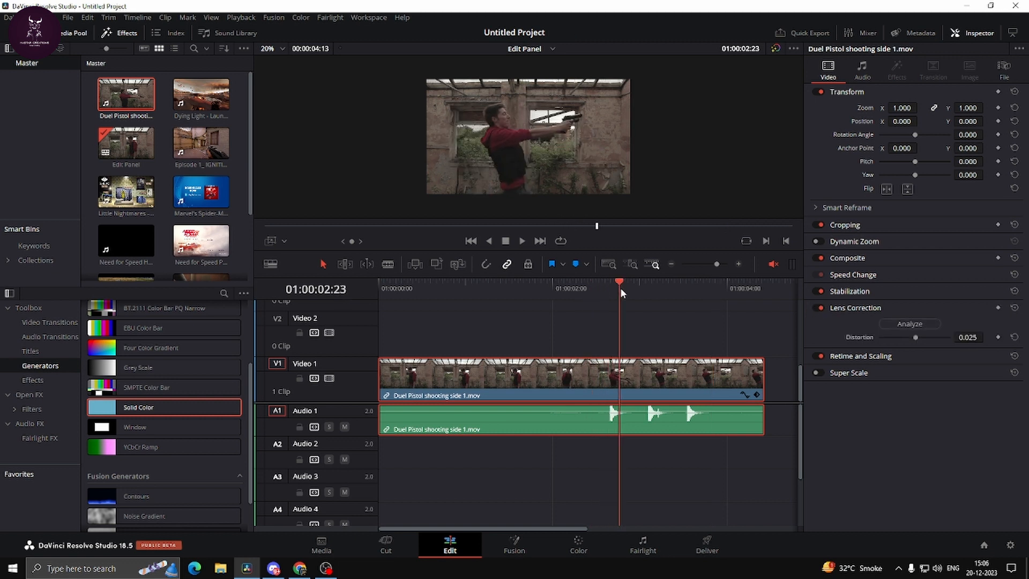
click(818, 308)
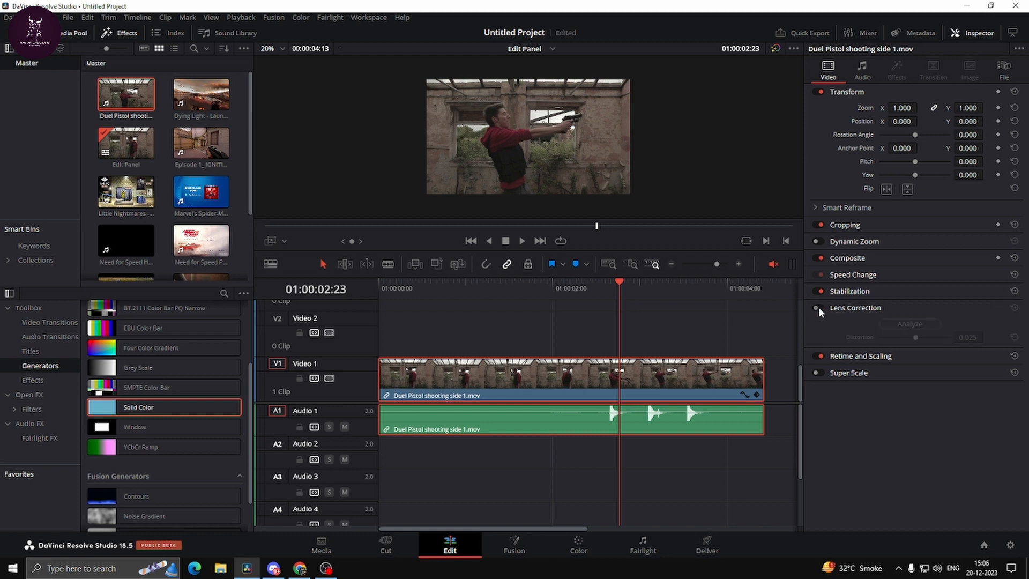
click(818, 308)
Set the lens Distortion to about -0.389 and play the pistol clip from the start.
mouse_move(915, 337)
mouse_down()
mouse_move(966, 336)
mouse_move(866, 339)
mouse_move(901, 342)
mouse_up()
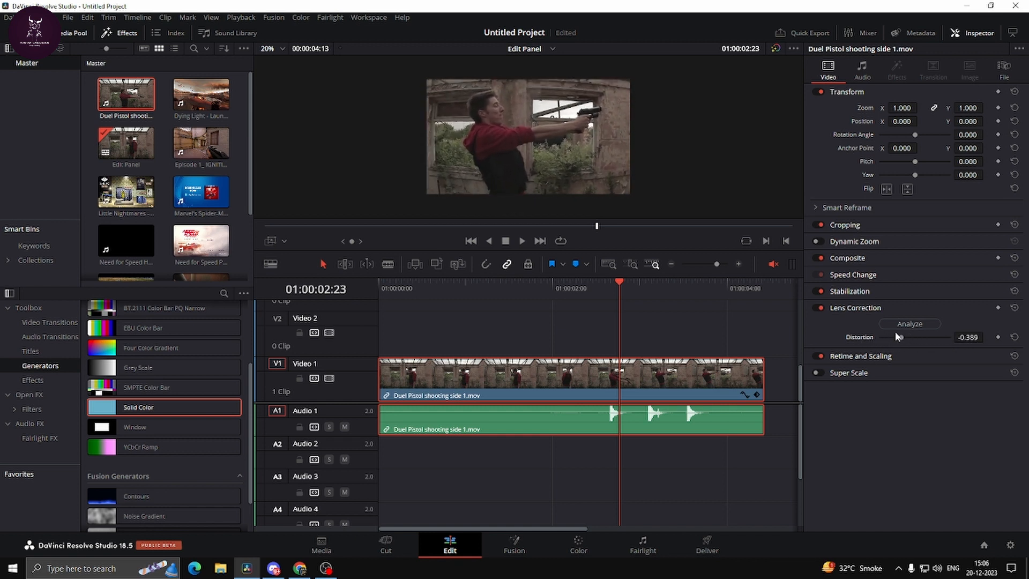
key(space)
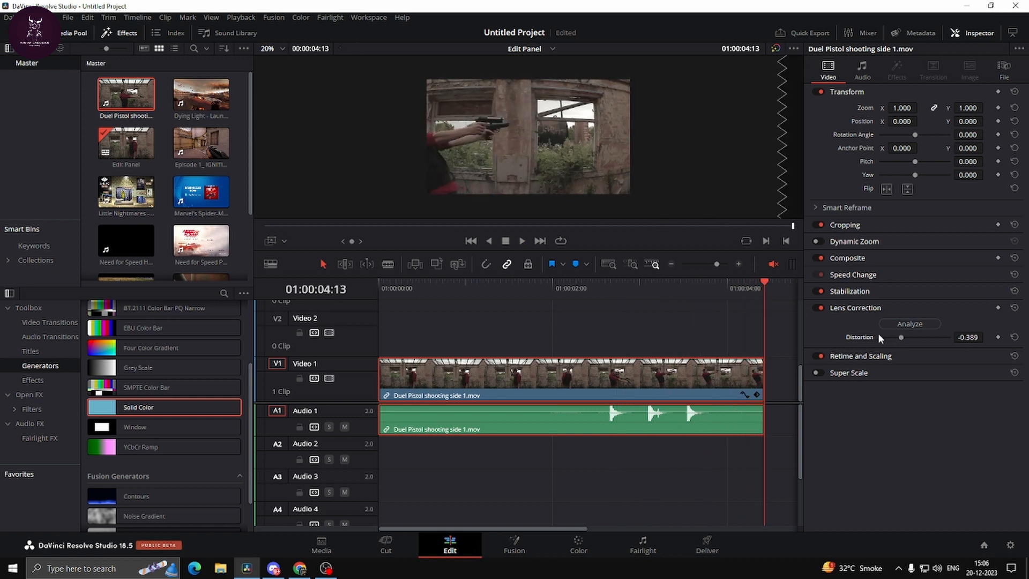
drag(407, 289, 342, 292)
key(space)
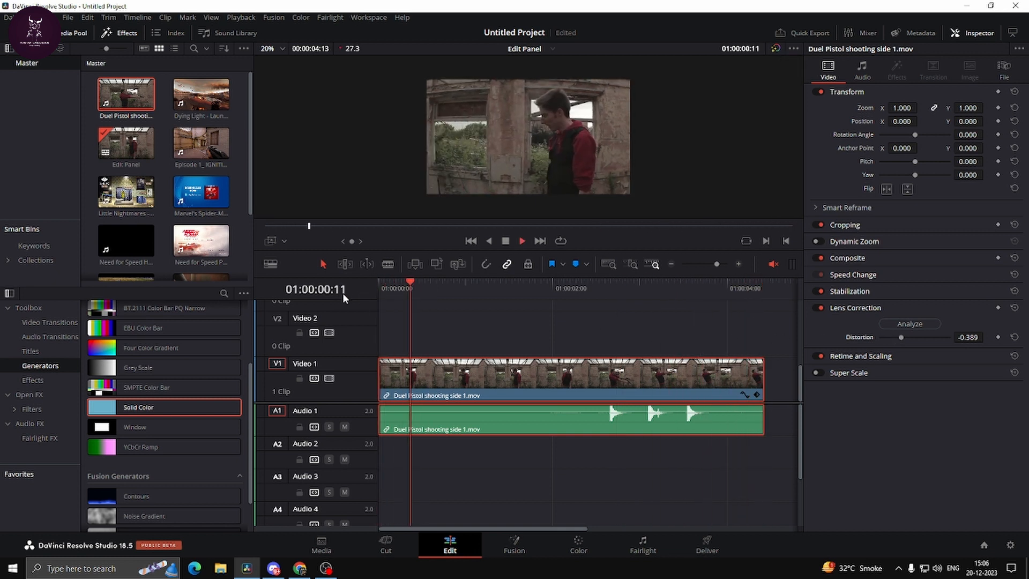
key(space)
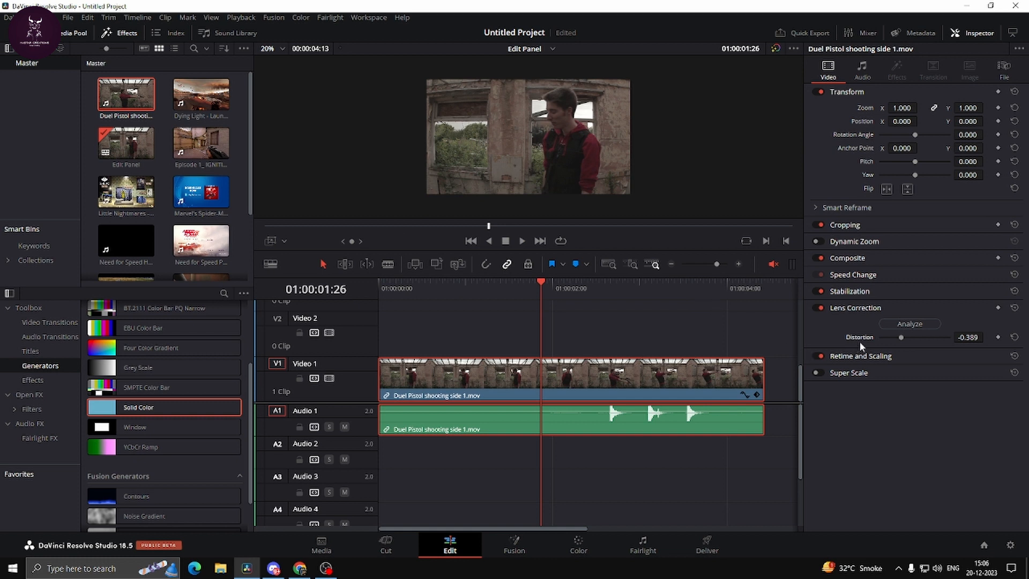
Raise the lens Distortion to 1.000 and play the pistol clip through from the beginning.
drag(902, 339, 952, 345)
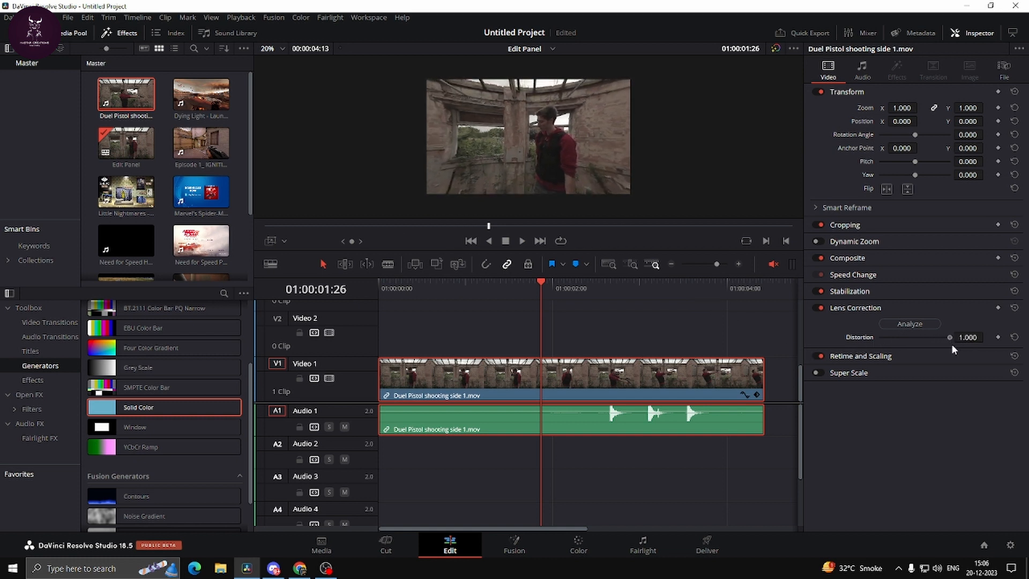
drag(457, 282, 355, 285)
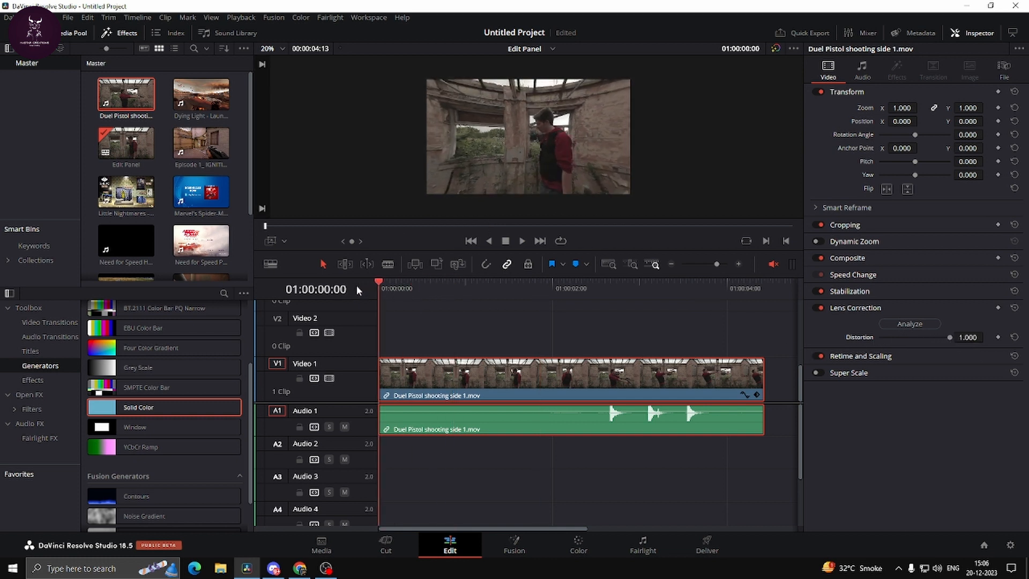
key(space)
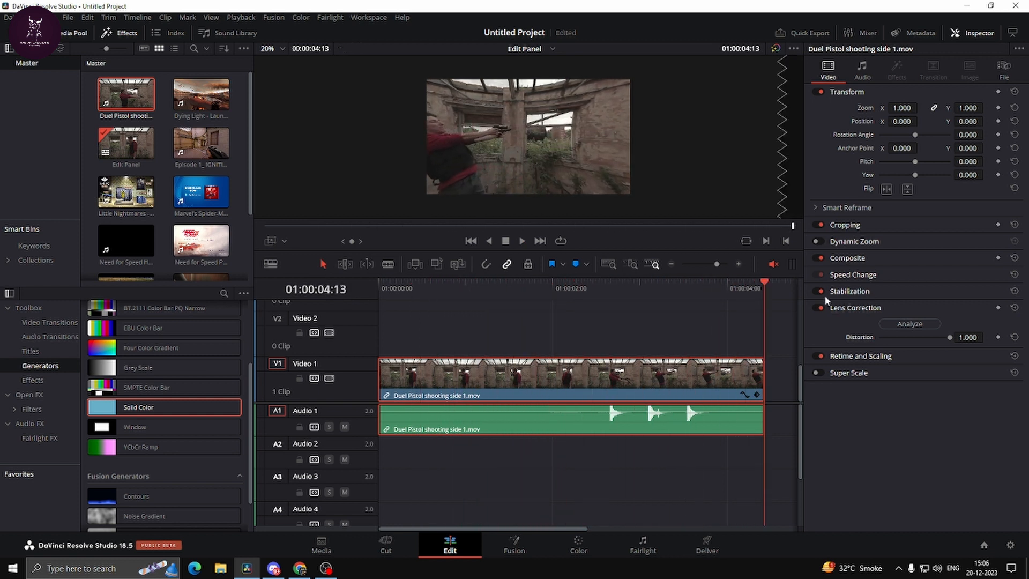
Vary the lens Distortion between negative and positive values, ending at about 0.589, and disable Lens Correction.
click(861, 294)
click(862, 294)
drag(929, 337, 899, 337)
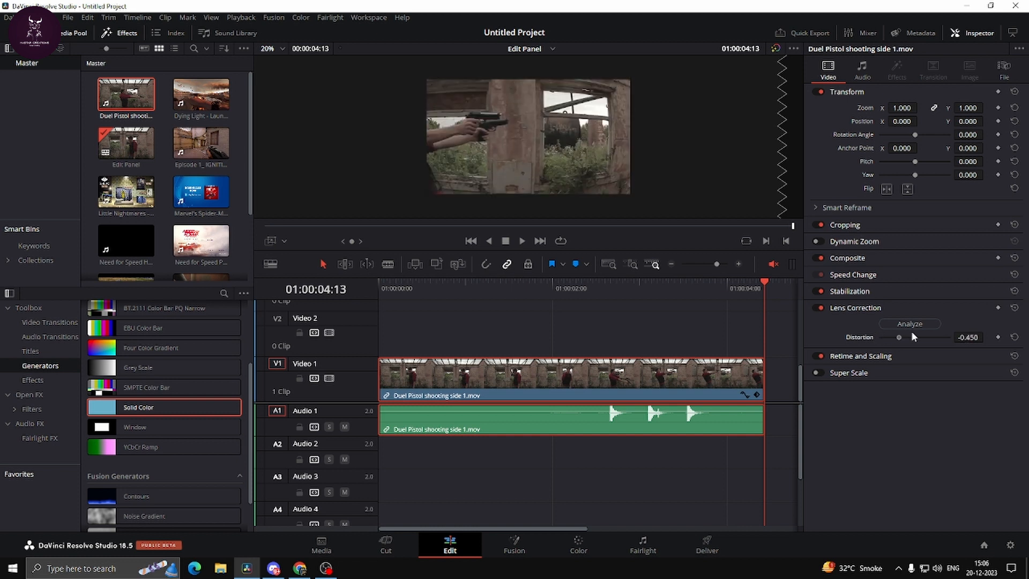
click(820, 306)
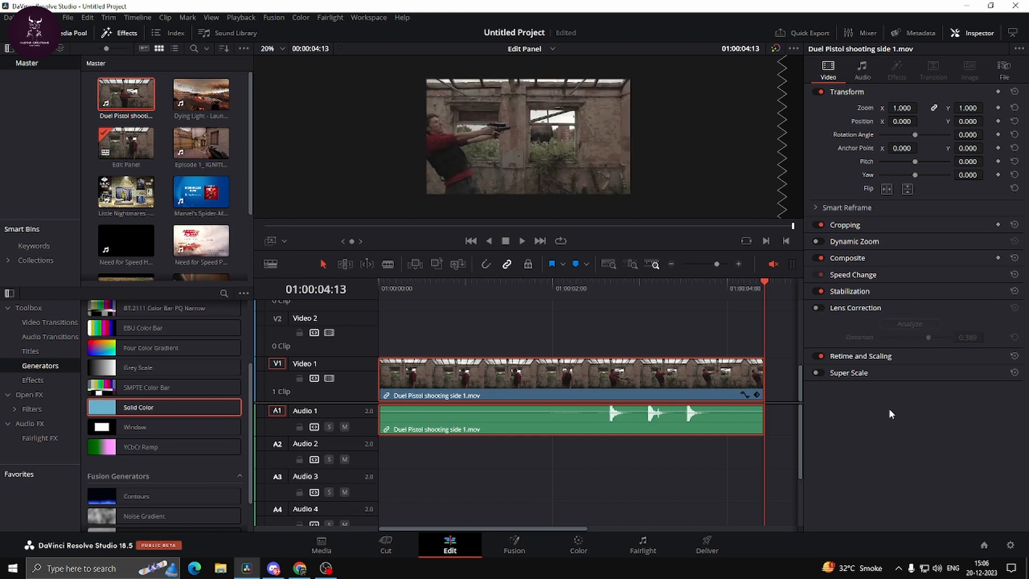
Expand the Retime and Scaling settings and set the pistol clip's Retime Process to Optical Flow.
click(875, 356)
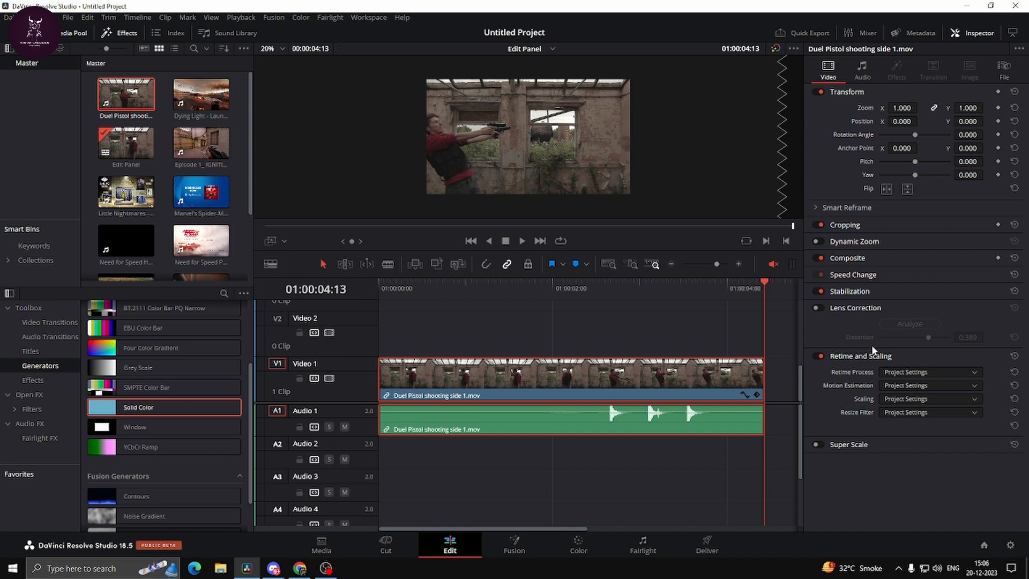
click(868, 276)
click(868, 275)
click(893, 370)
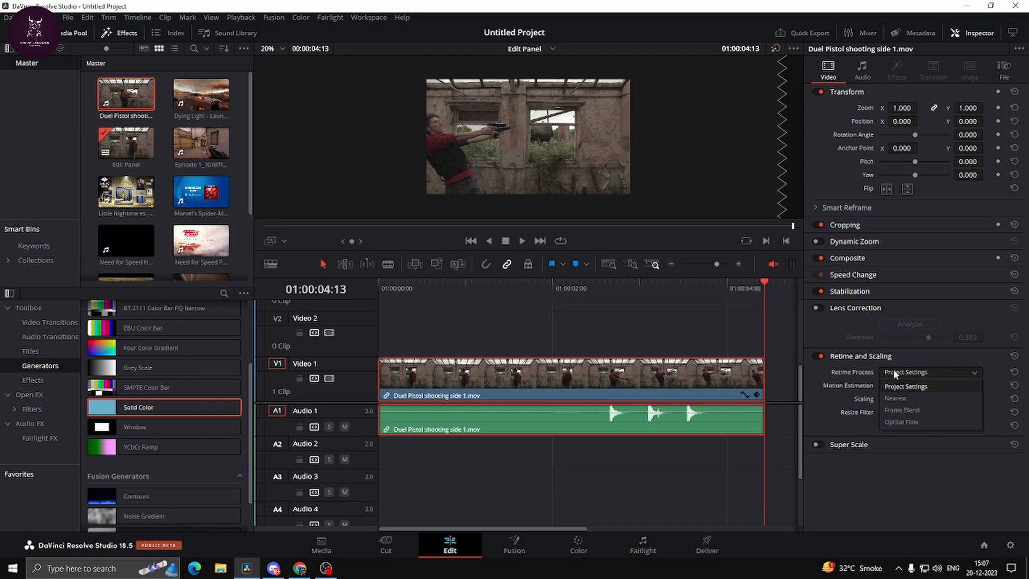
click(906, 420)
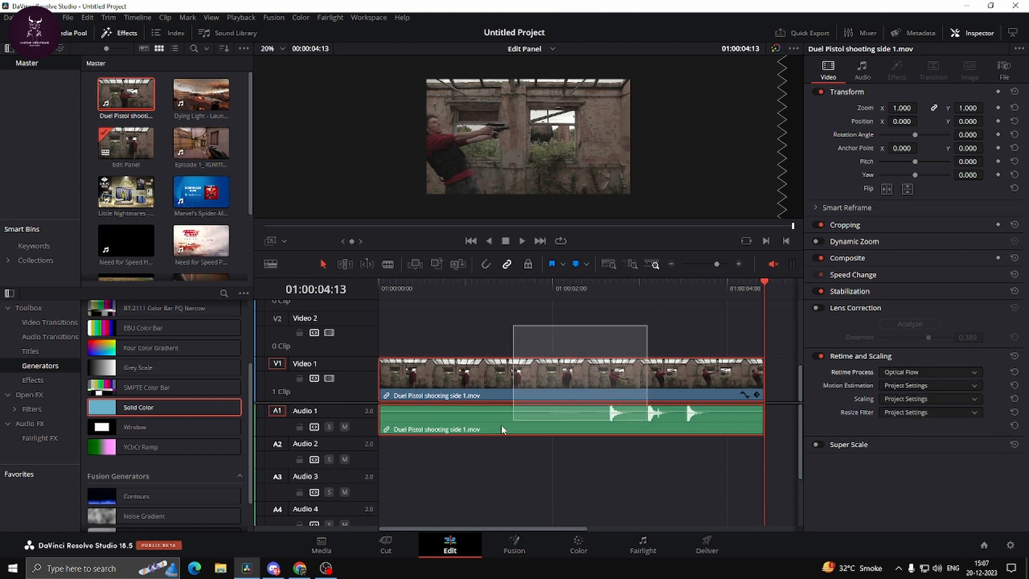
Replace the pistol clip on the timeline with the Need for Speed Payback gameplay trailer, placed at the start of Video 1.
key(Delete)
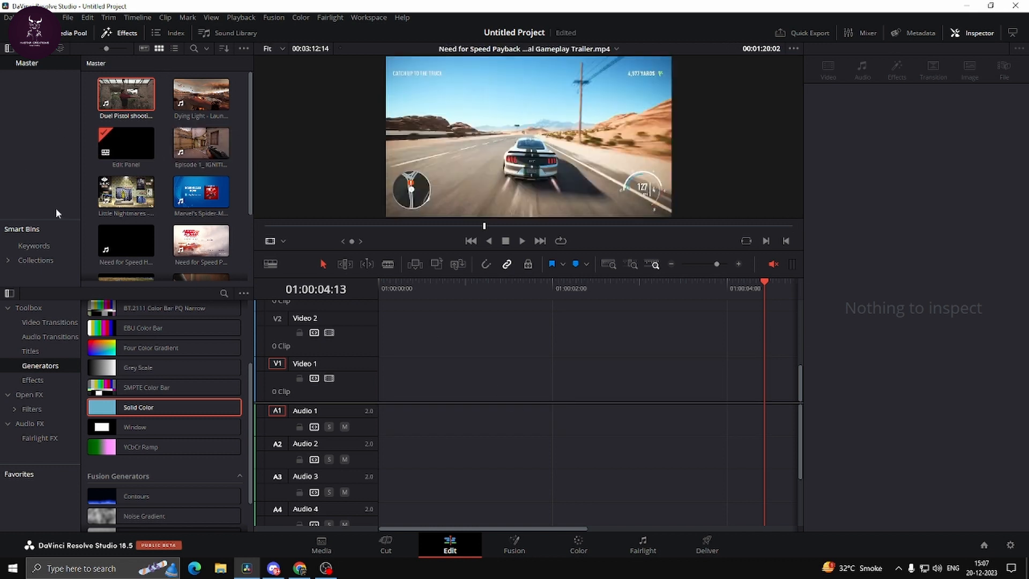
click(126, 191)
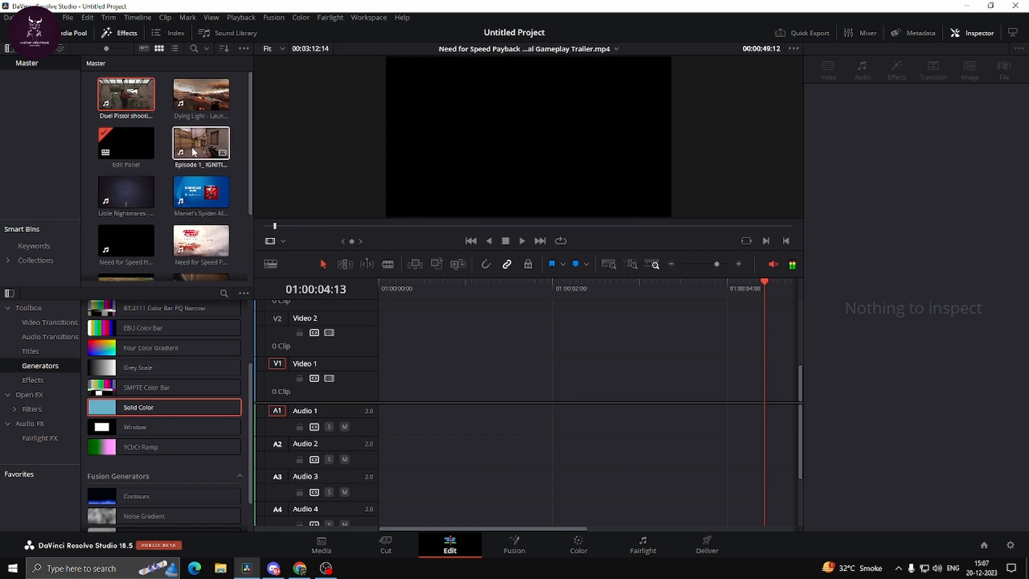
scroll(177, 177, down, 1)
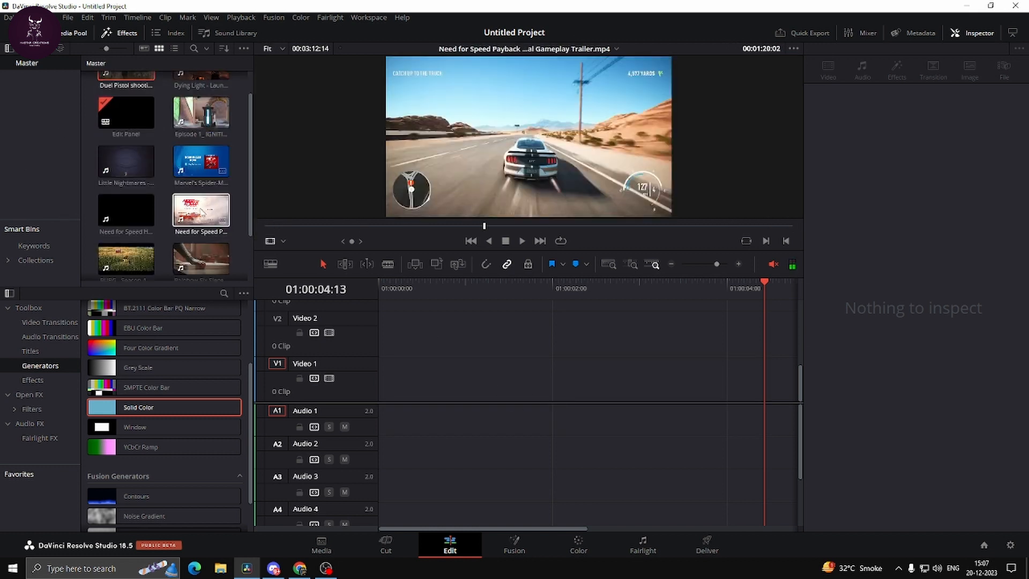
drag(201, 210, 379, 379)
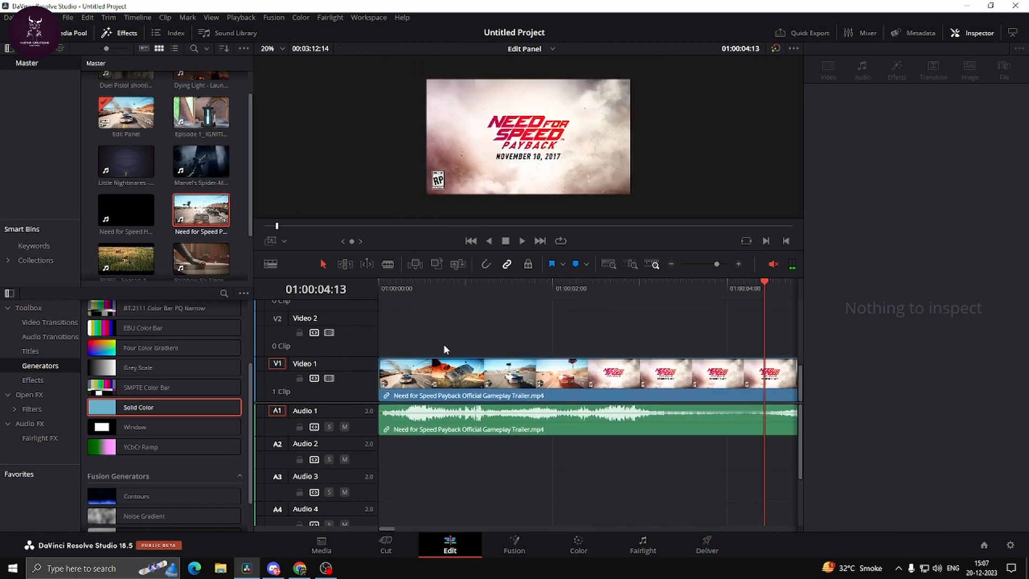
Split the trailer at 01:00:00:12, delete the first piece and move the rest to the timeline start.
drag(442, 293, 411, 282)
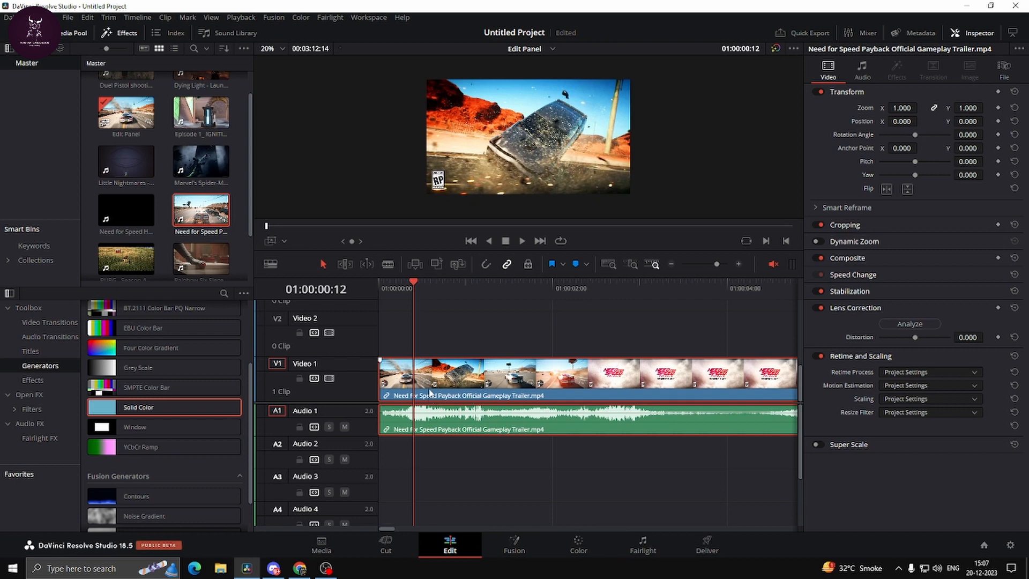
key(ctrl+b)
click(406, 392)
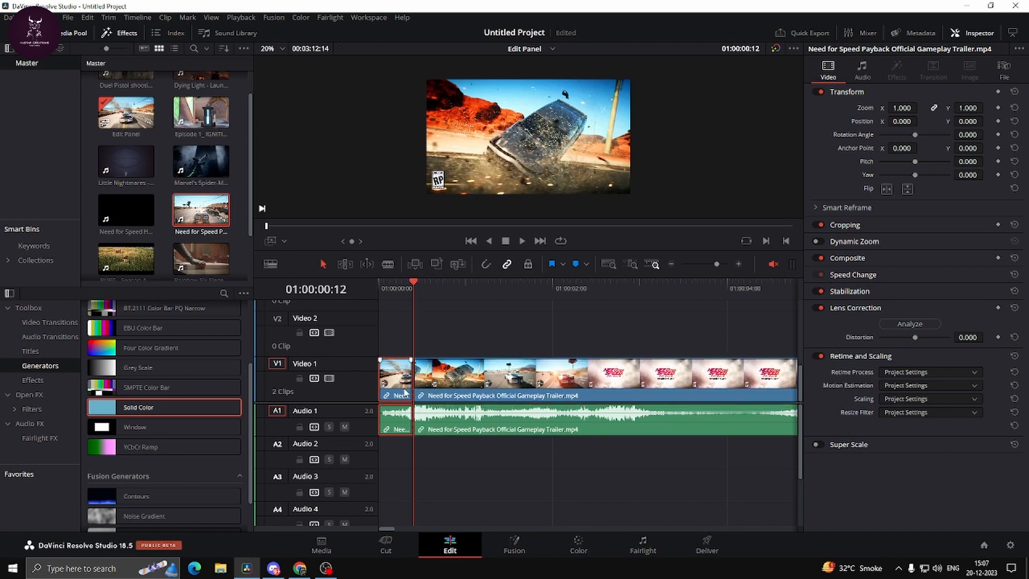
key(BackSpace)
drag(452, 384, 413, 381)
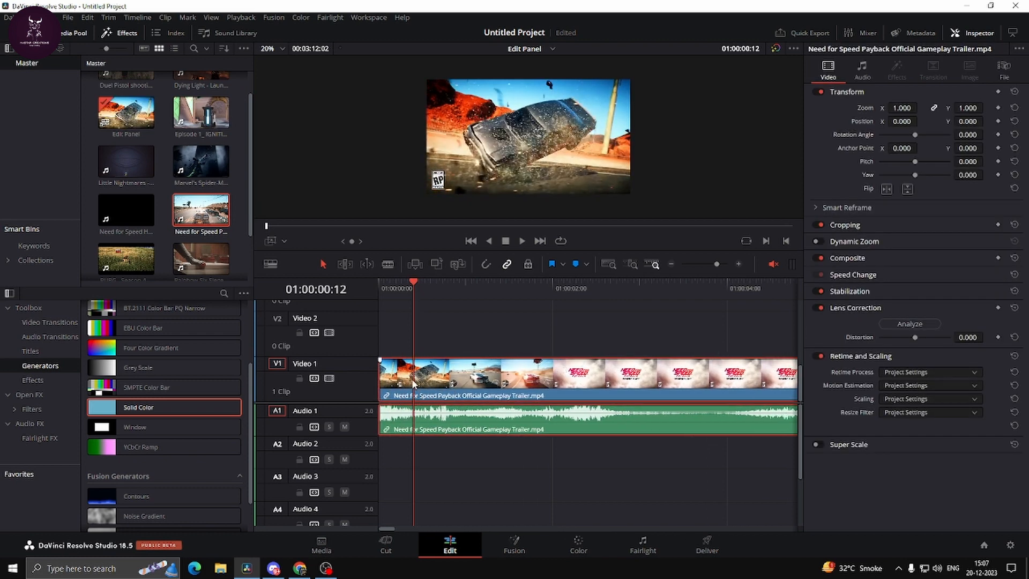
Preview the trailer, split it at 01:00:00:22, delete the remainder and select the short car-crash clip.
key(space)
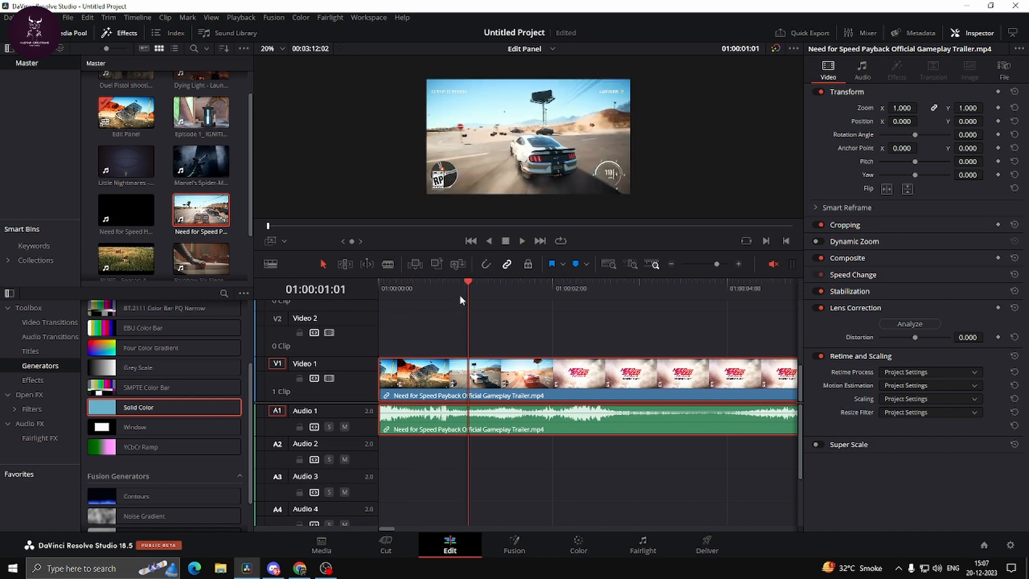
drag(464, 285, 441, 279)
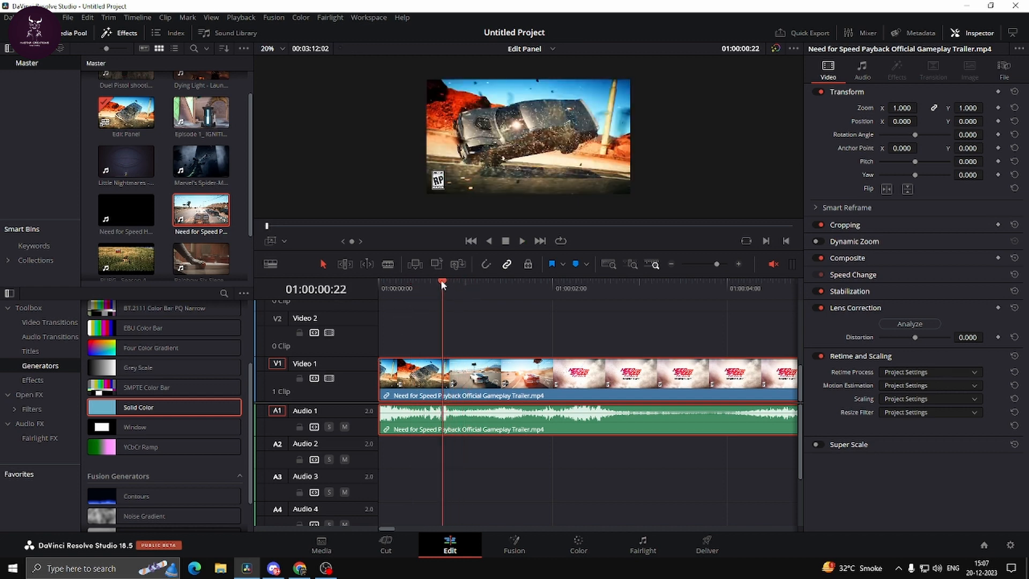
key(ctrl+b)
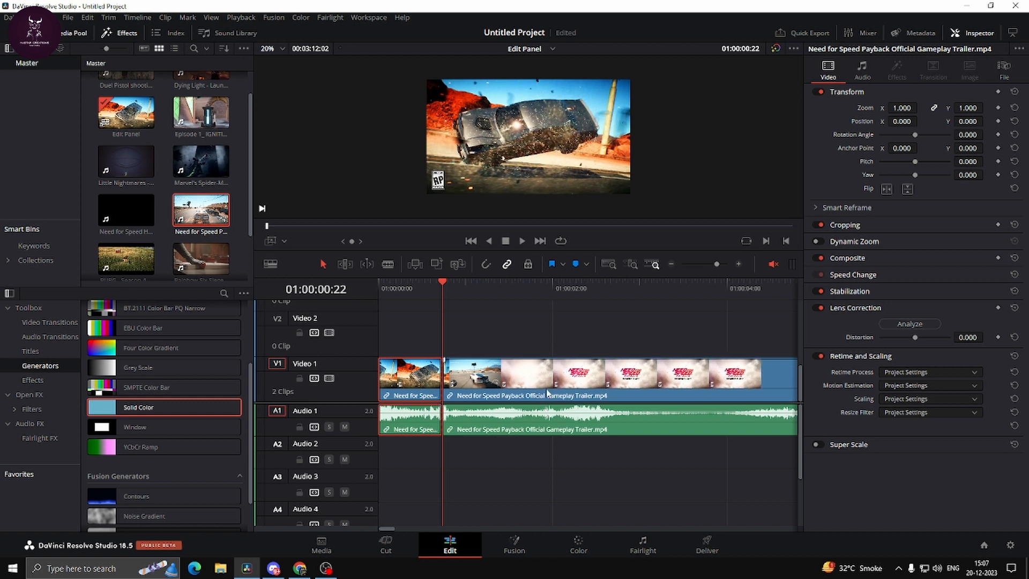
click(547, 377)
key(Delete)
click(418, 373)
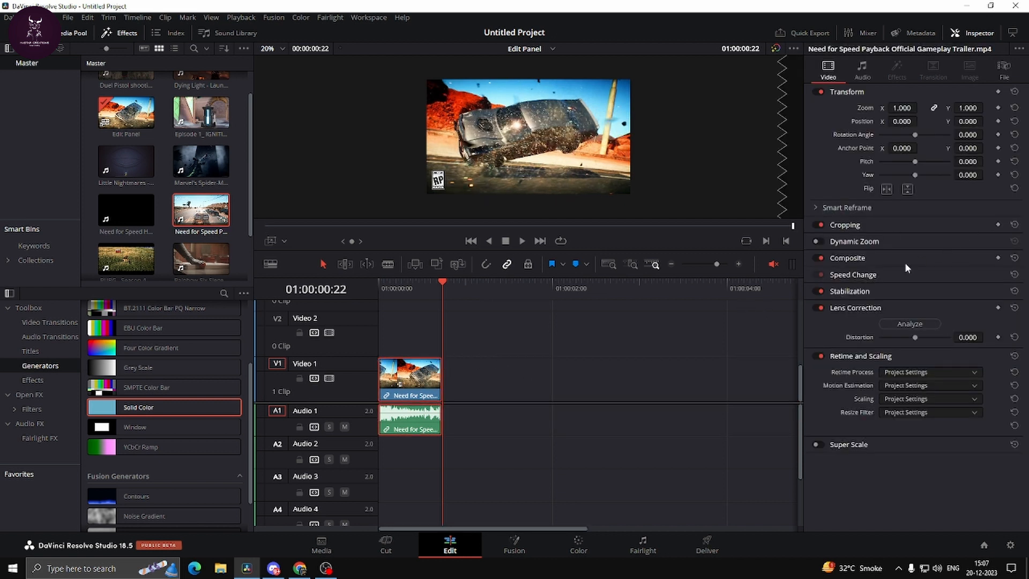
Expand Speed Change, try slowing the car-crash clip to 67% speed and reset the speed settings.
click(863, 275)
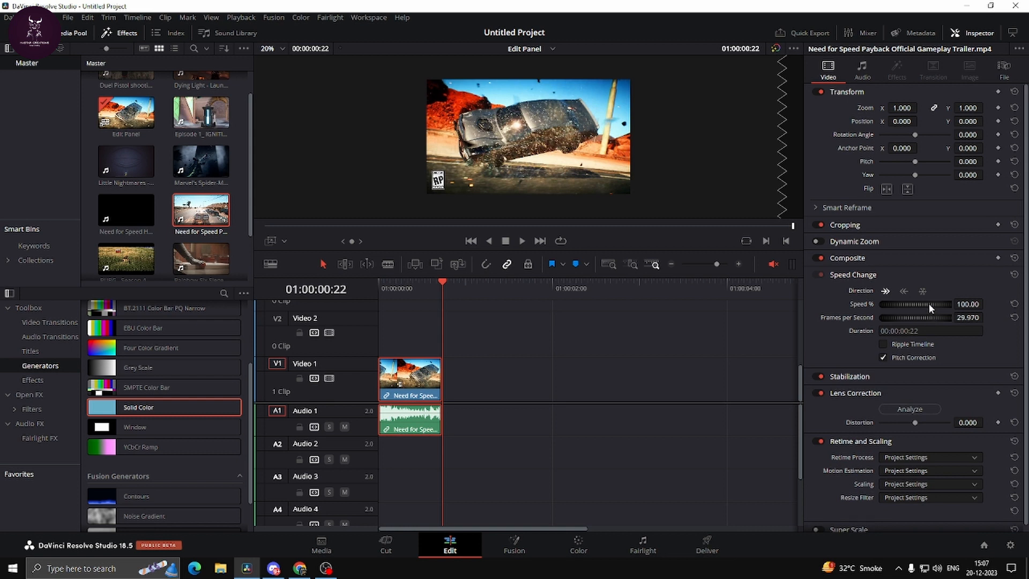
drag(924, 301, 894, 304)
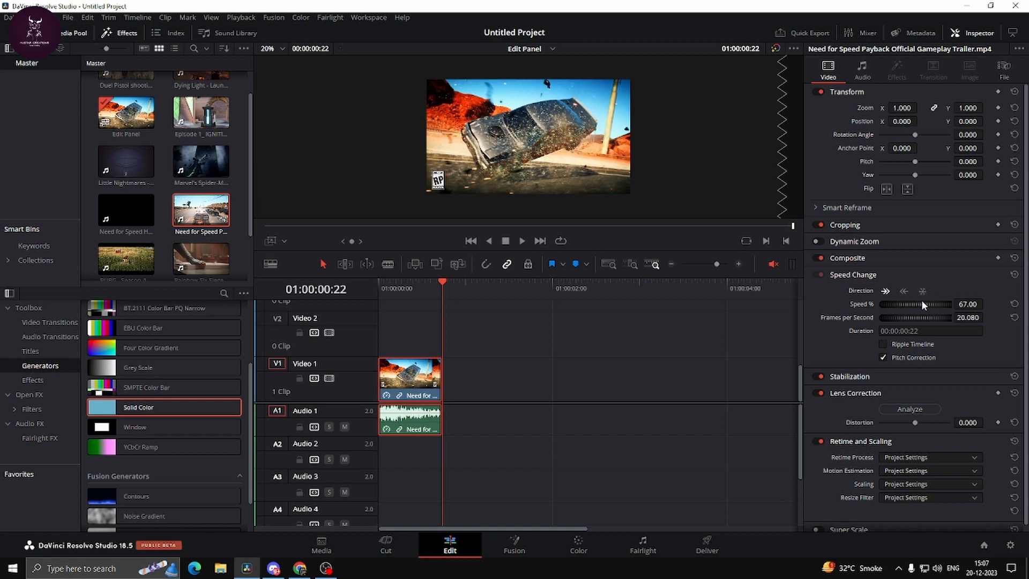
click(1014, 275)
Enable Ripple Timeline, slow the car-crash clip to 51% speed and play it from the start.
click(894, 346)
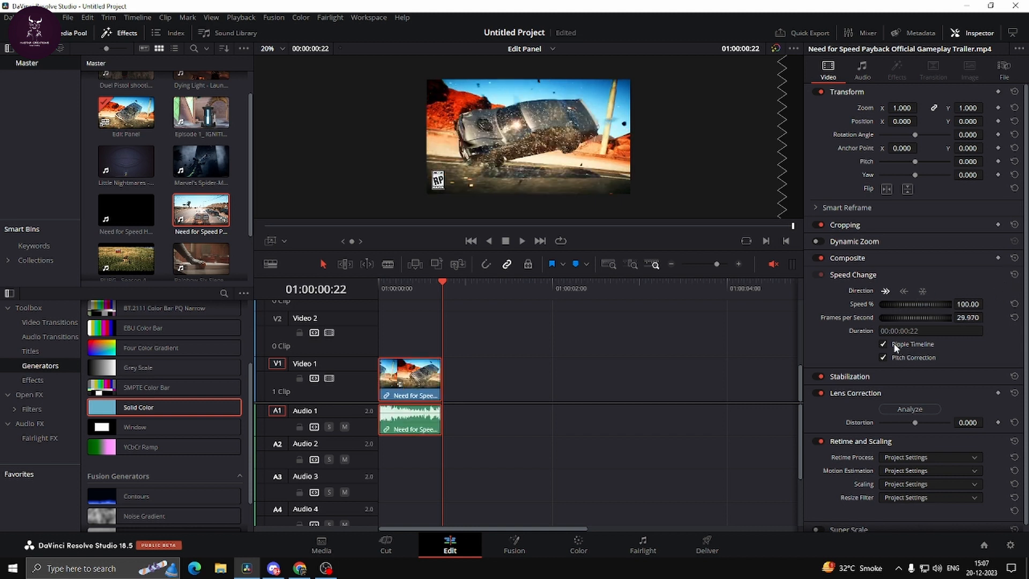
drag(918, 304, 834, 307)
click(401, 284)
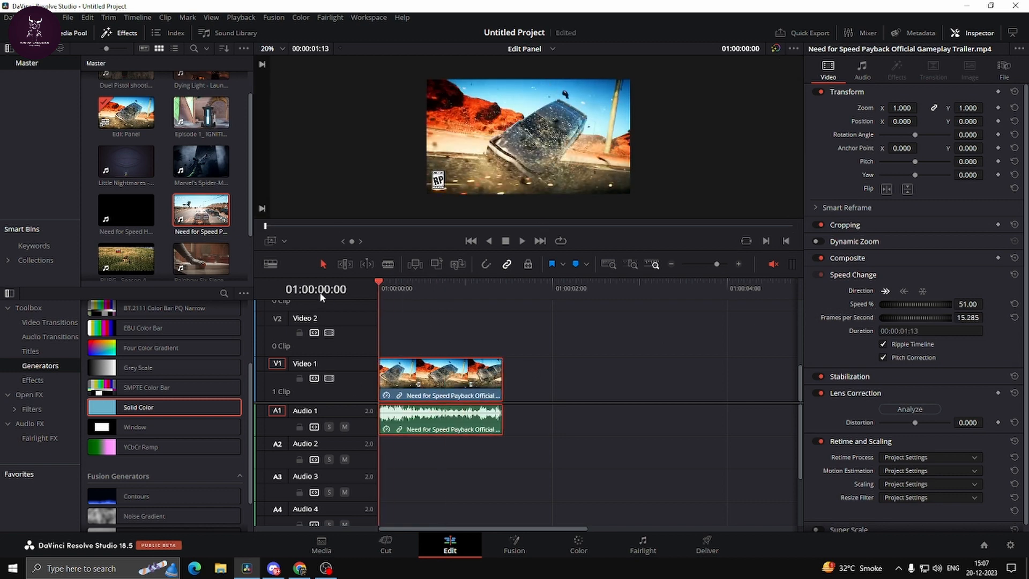
key(space)
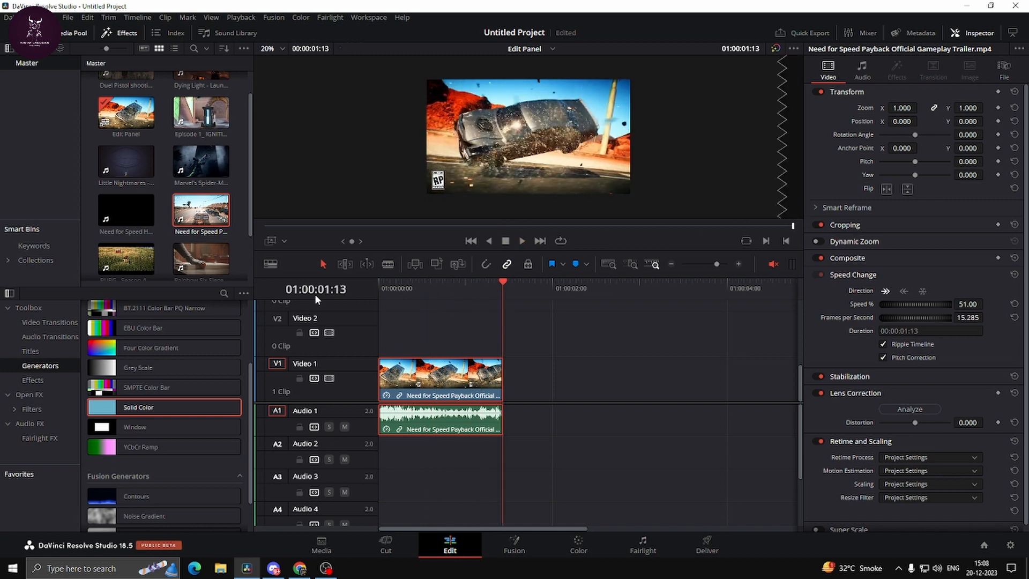
Slow the car-crash clip to 22% speed and play it from the start.
click(450, 287)
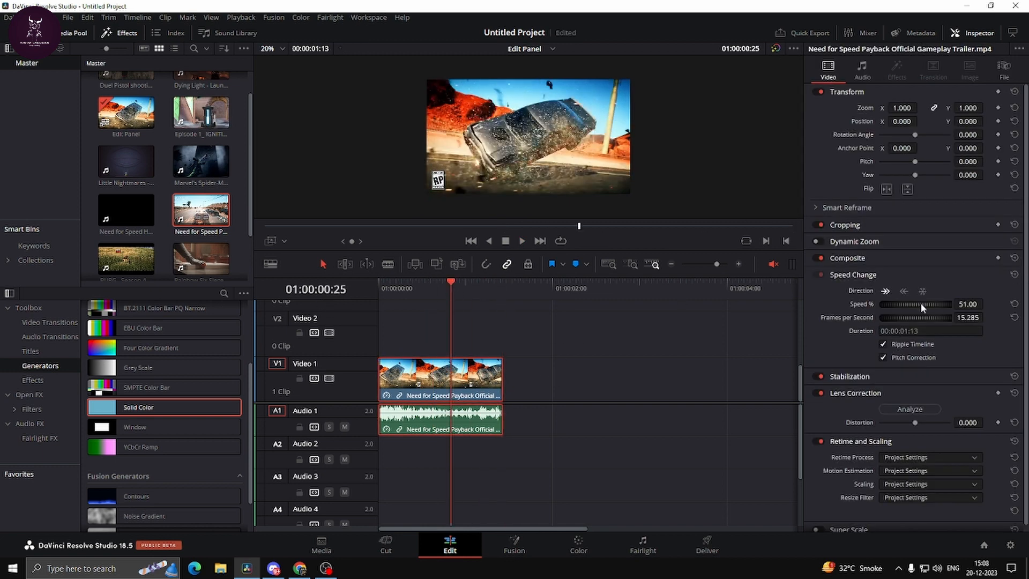
drag(919, 303, 885, 303)
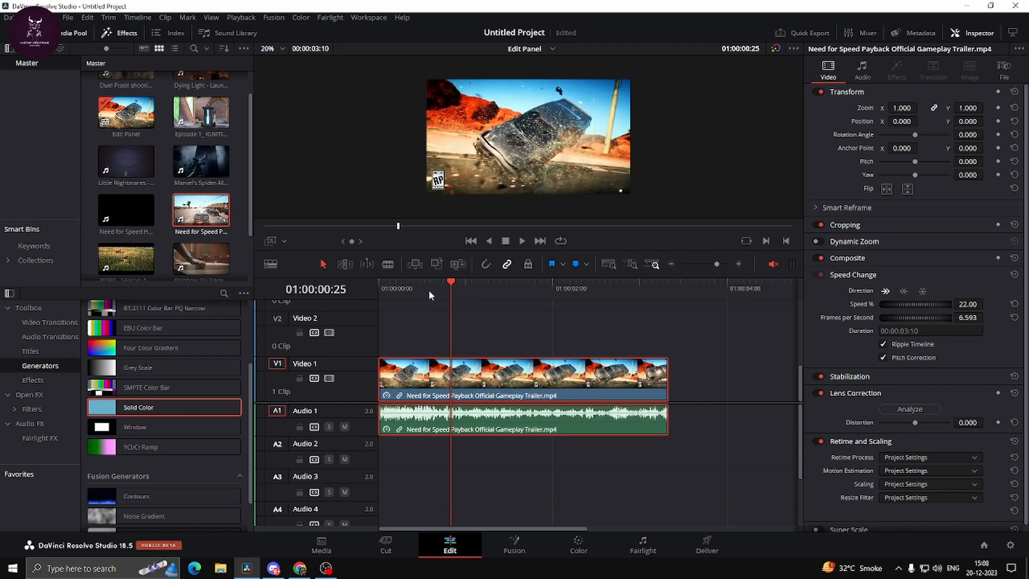
key(Home)
key(space)
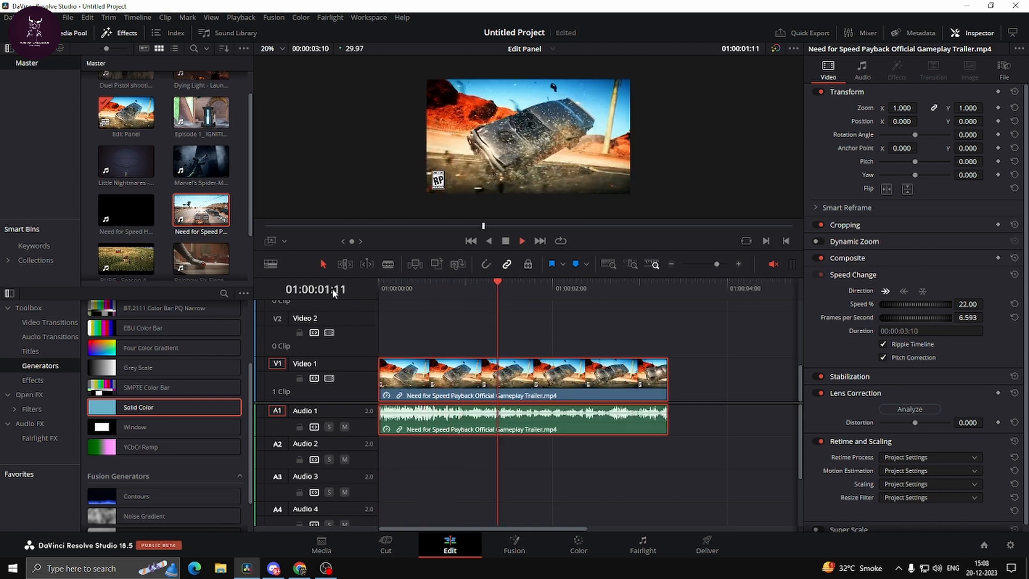
key(space)
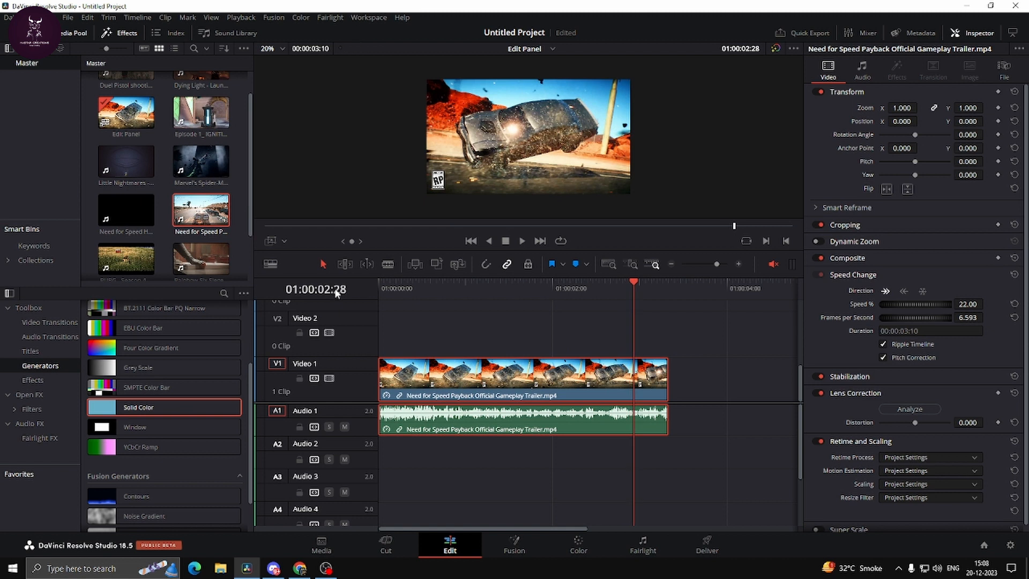
Set the clip's Retime Process to Optical Flow and play it from the start.
click(937, 456)
click(896, 504)
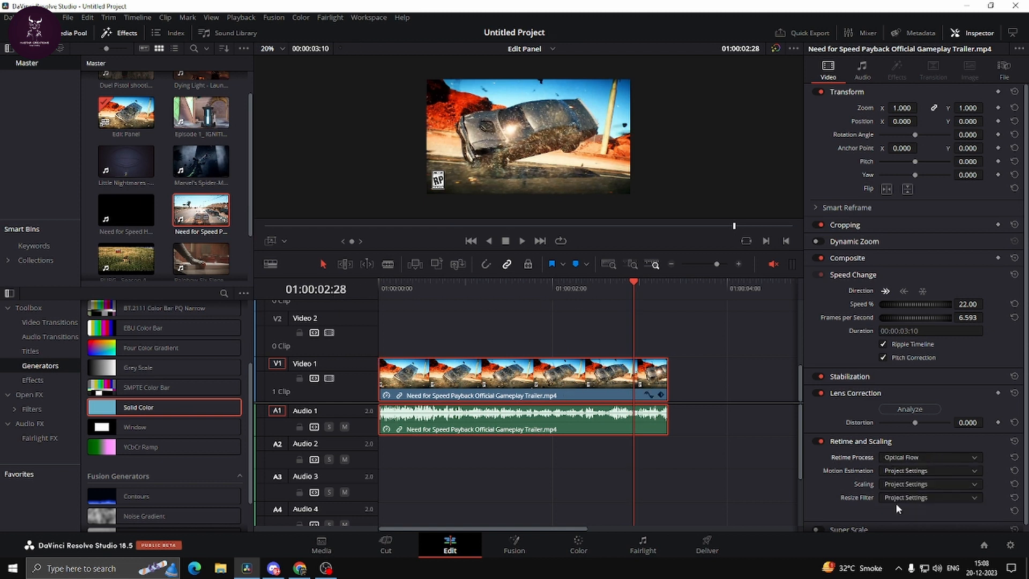
key(Home)
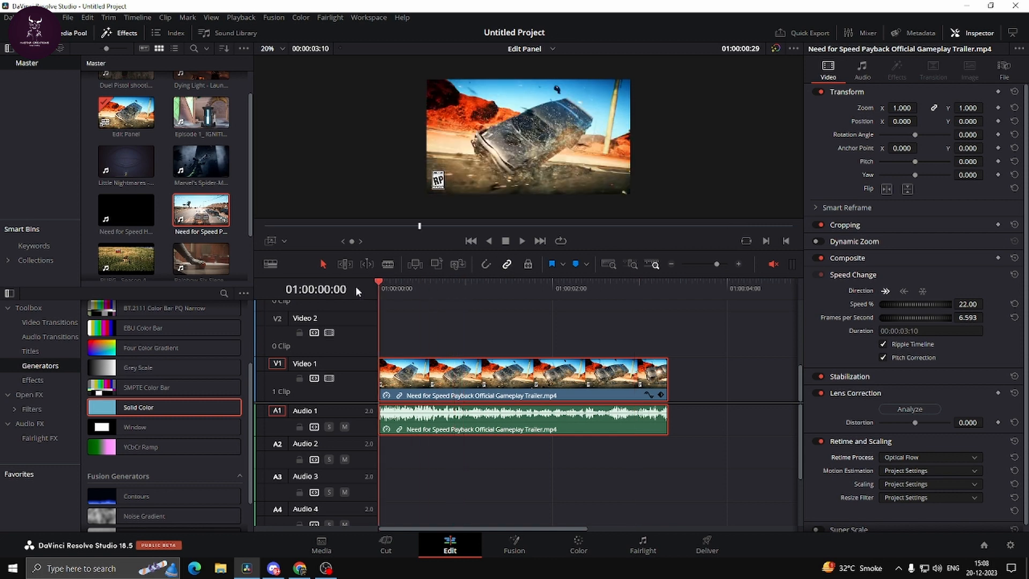
key(space)
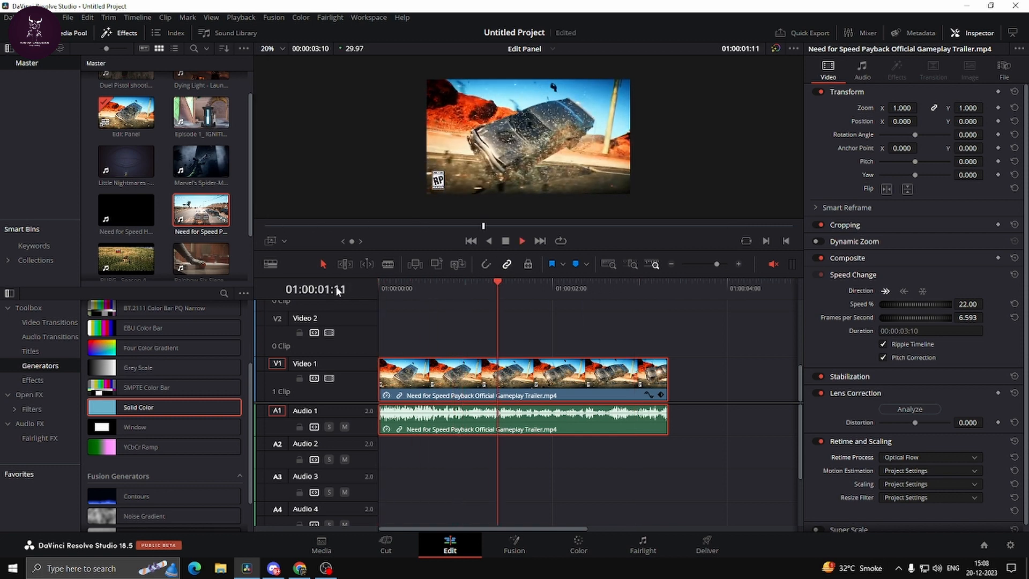
key(space)
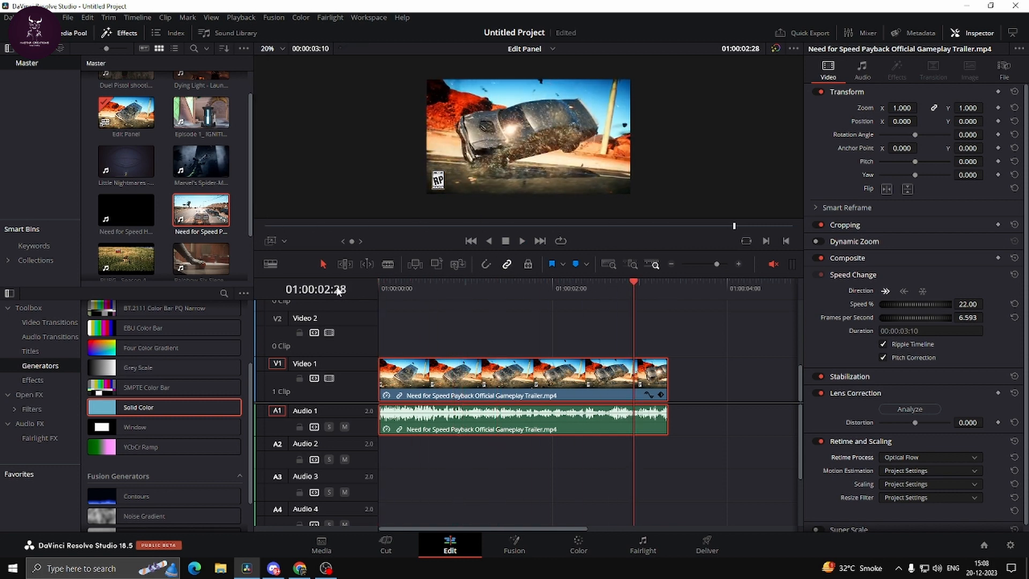
Compare the clip's playback from the start with Retime and Scaling turned off and turned back on.
click(817, 440)
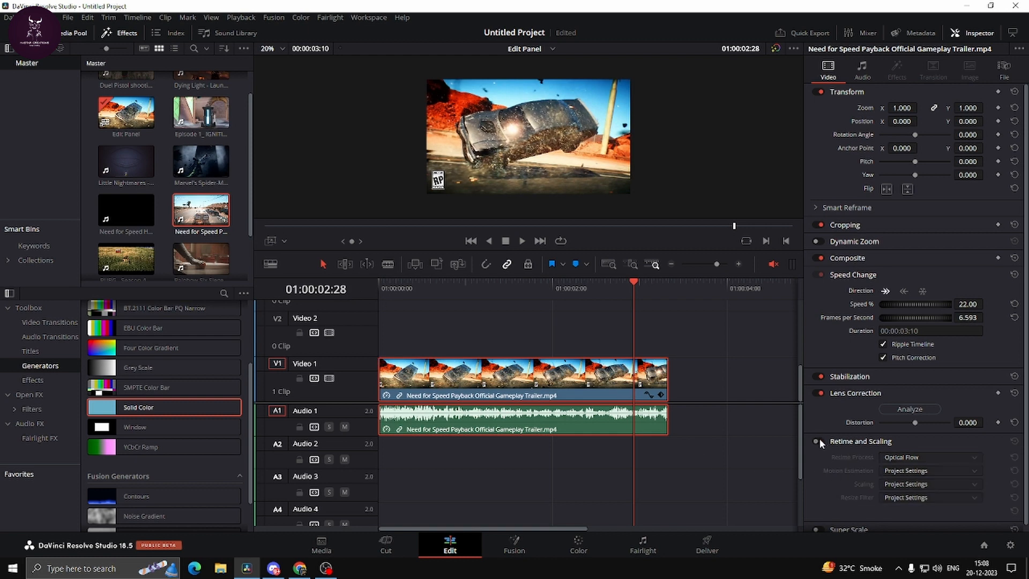
key(Home)
key(space)
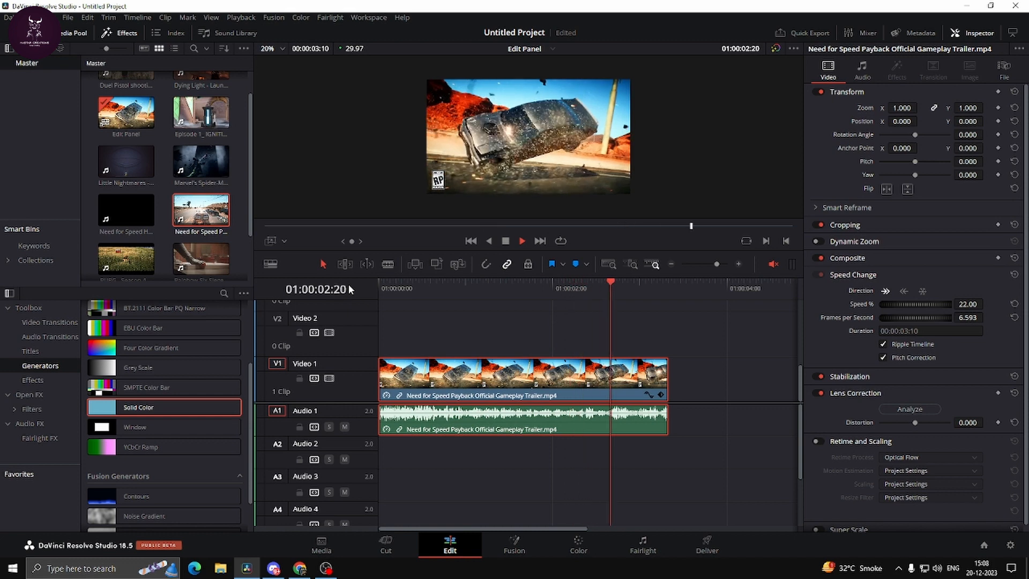
key(space)
click(817, 442)
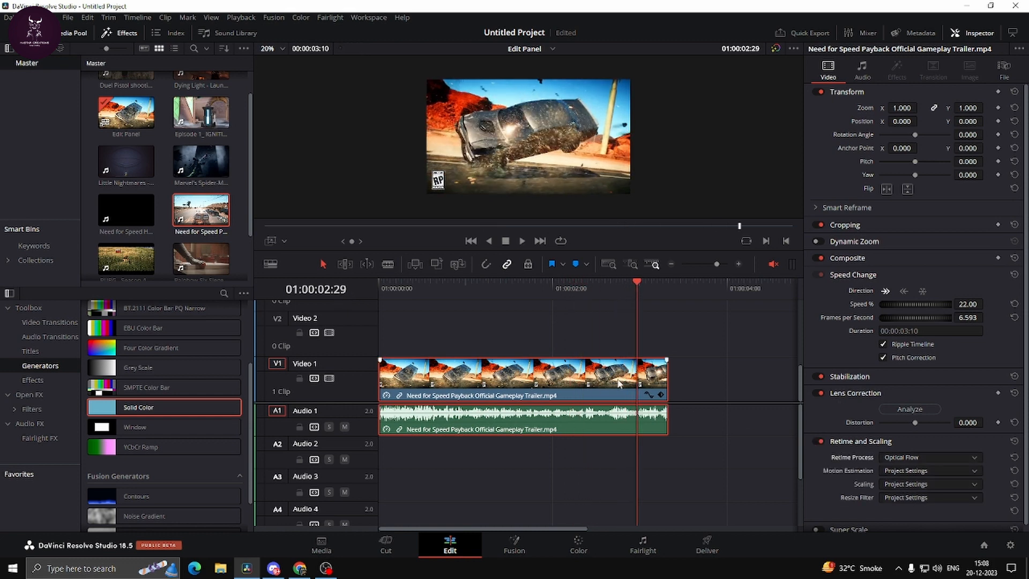
drag(397, 290, 331, 293)
key(space)
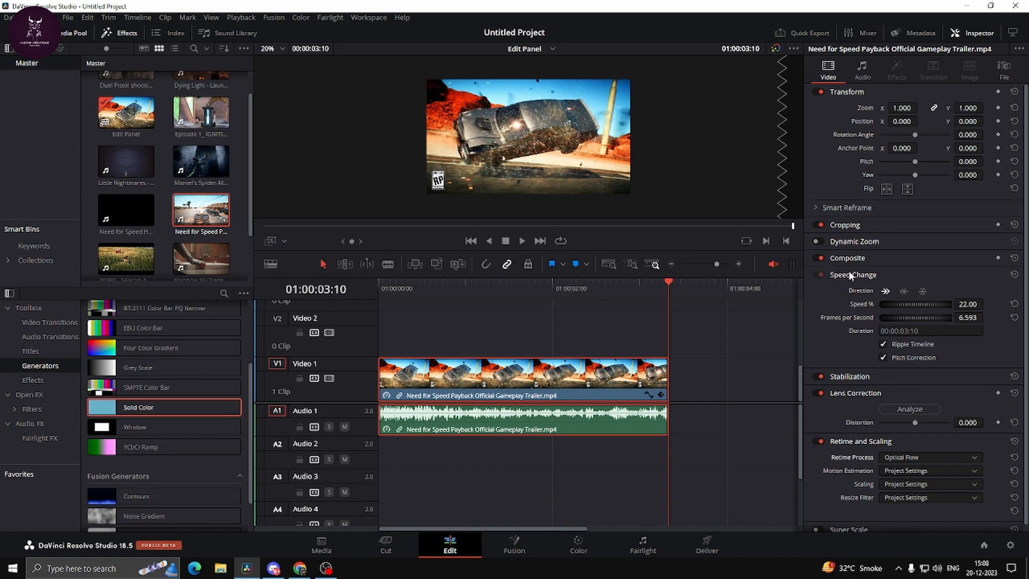
Turn off Retime and Scaling, slow the clip to 13% speed and play it from the start.
scroll(839, 350, down, 1)
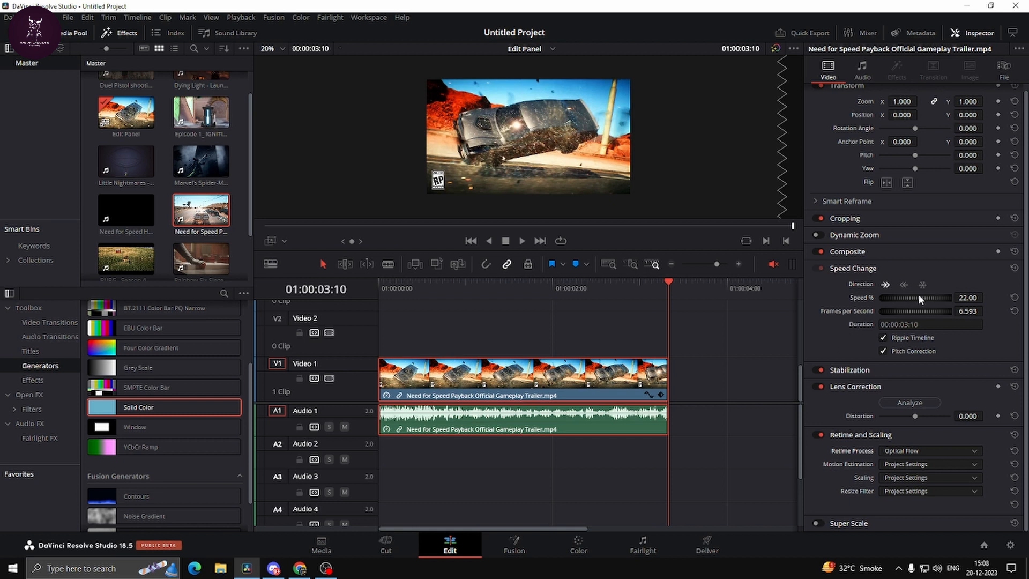
click(818, 434)
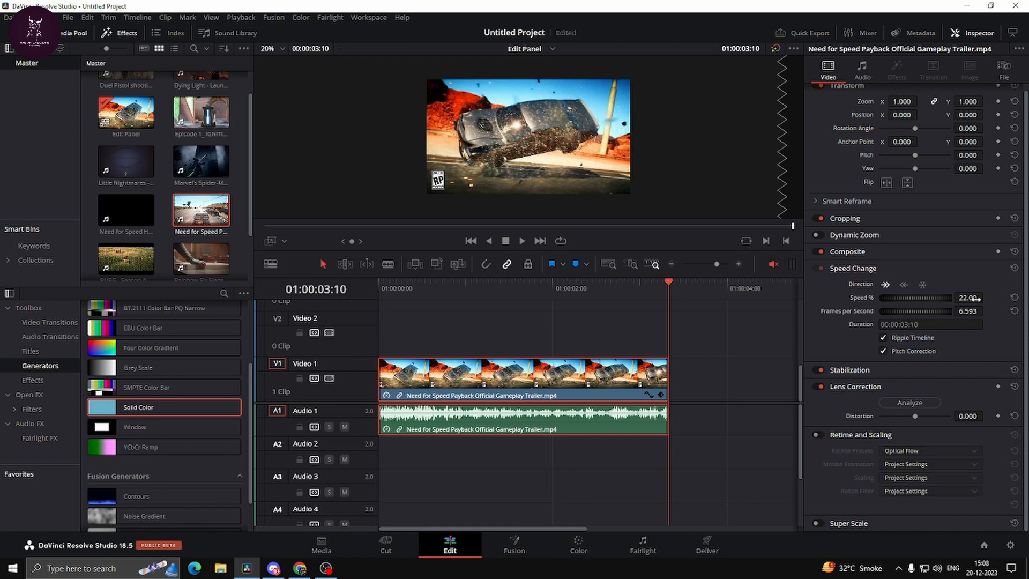
drag(907, 295, 889, 301)
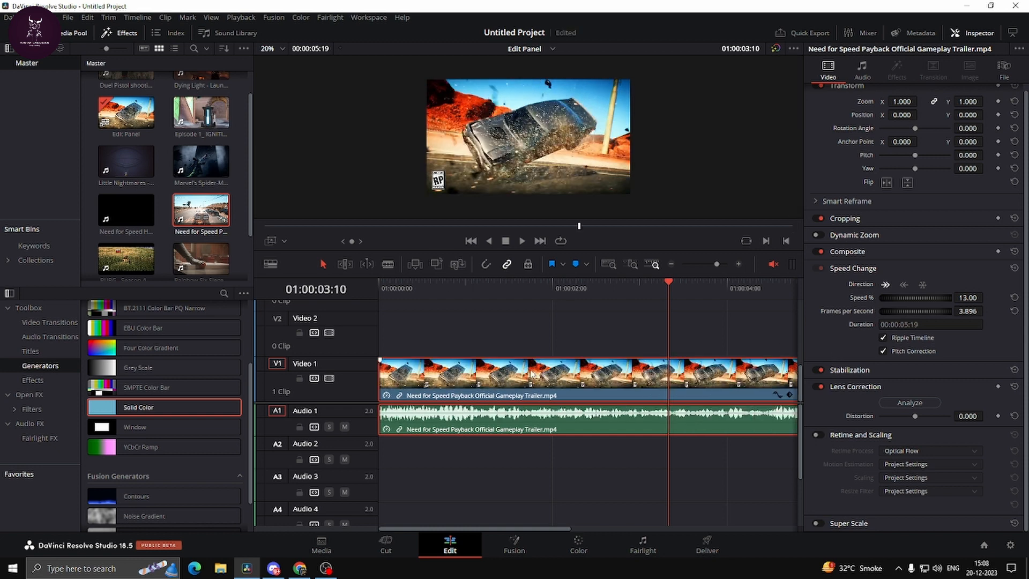
scroll(532, 367, down, 2)
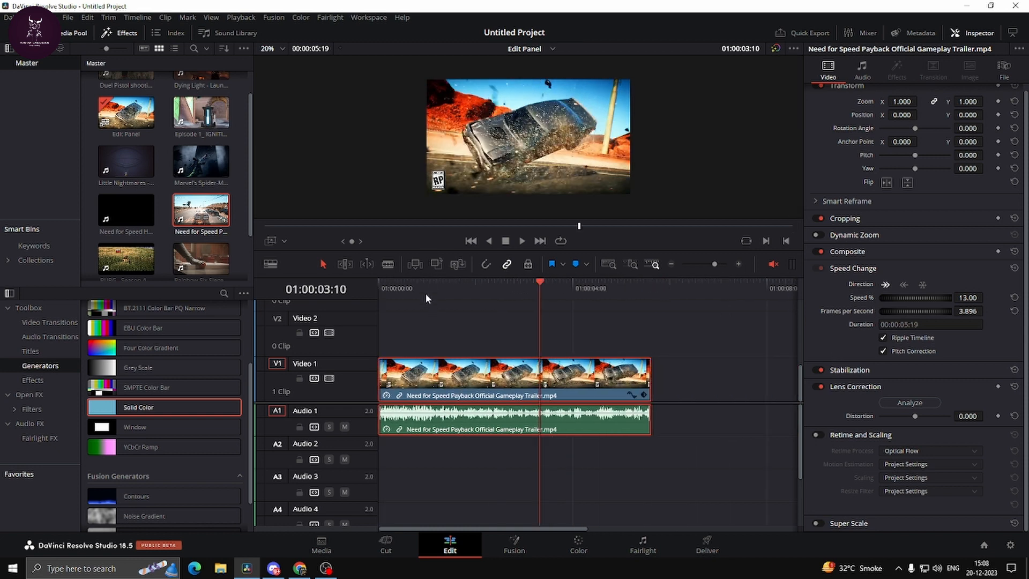
key(Home)
key(space)
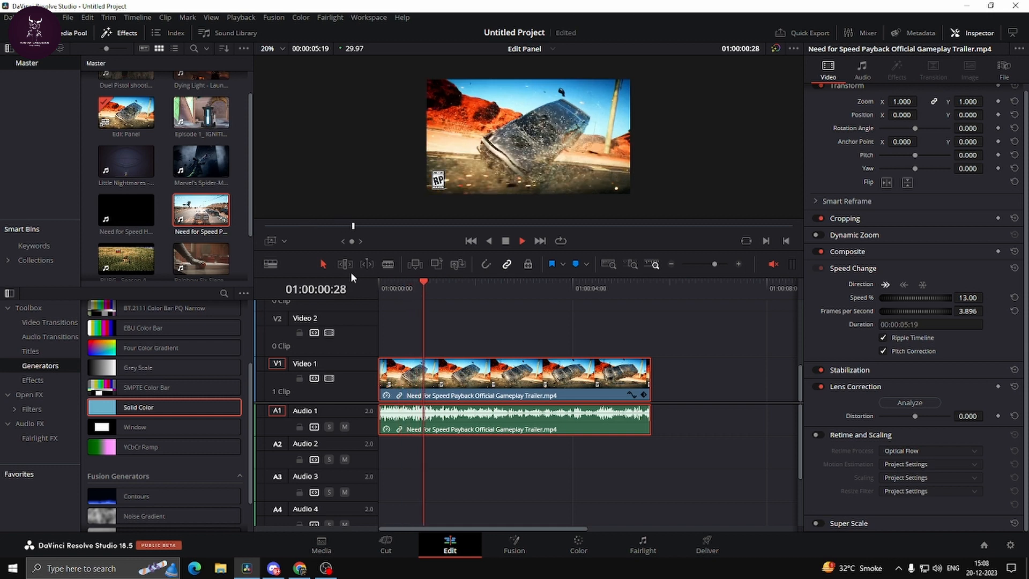
key(space)
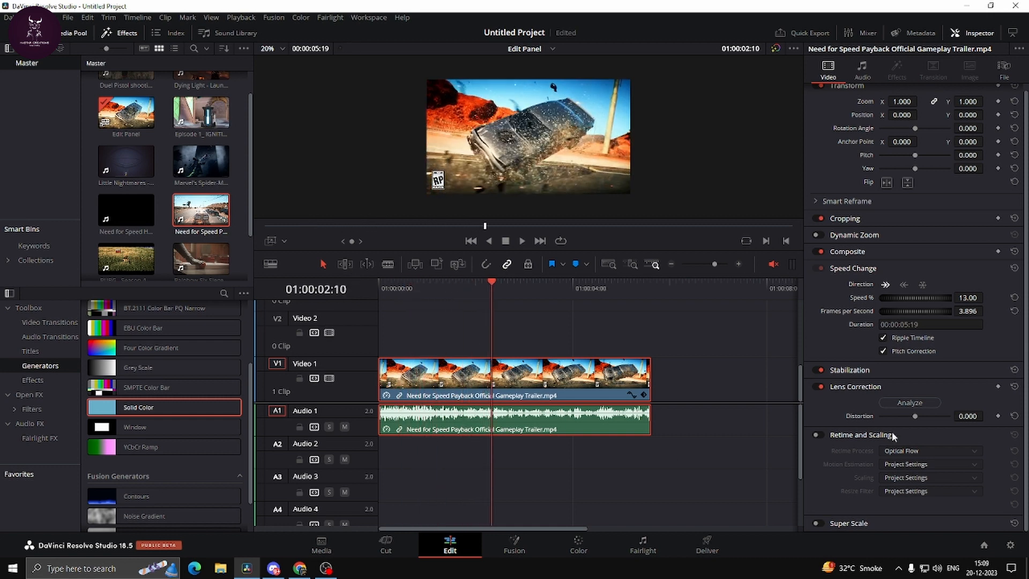
Turn Retime and Scaling back on and play the 13% speed clip from the start.
click(816, 435)
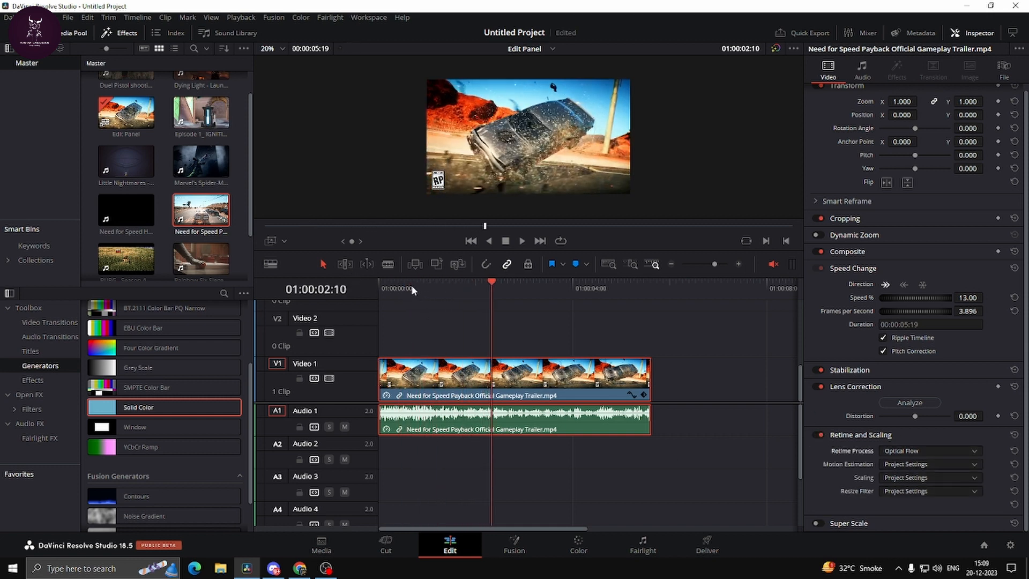
key(Home)
key(space)
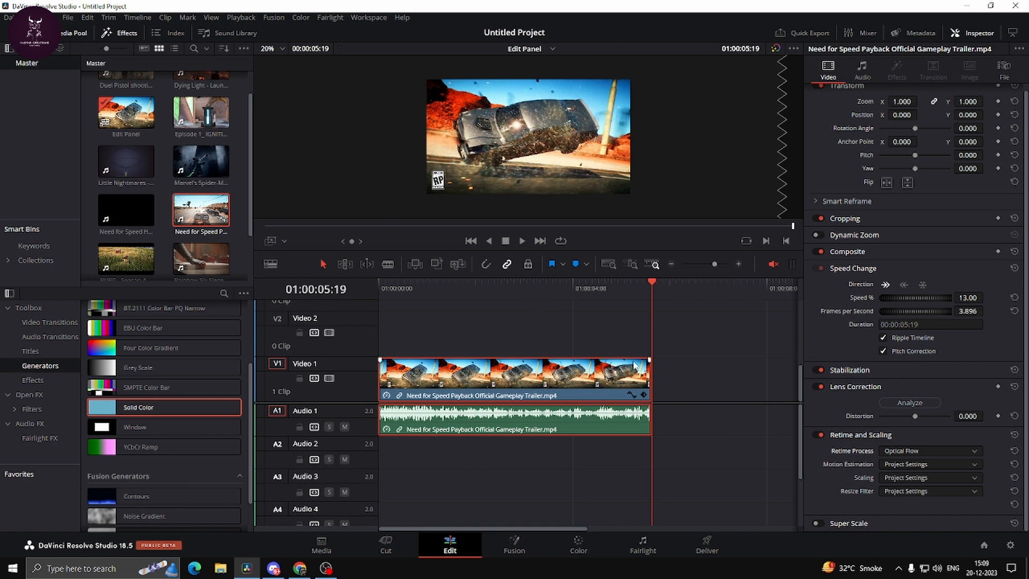
Disable Retime and Scaling on the car-crash clip, reset its Speed Change settings and return the playhead to the timeline start.
click(689, 358)
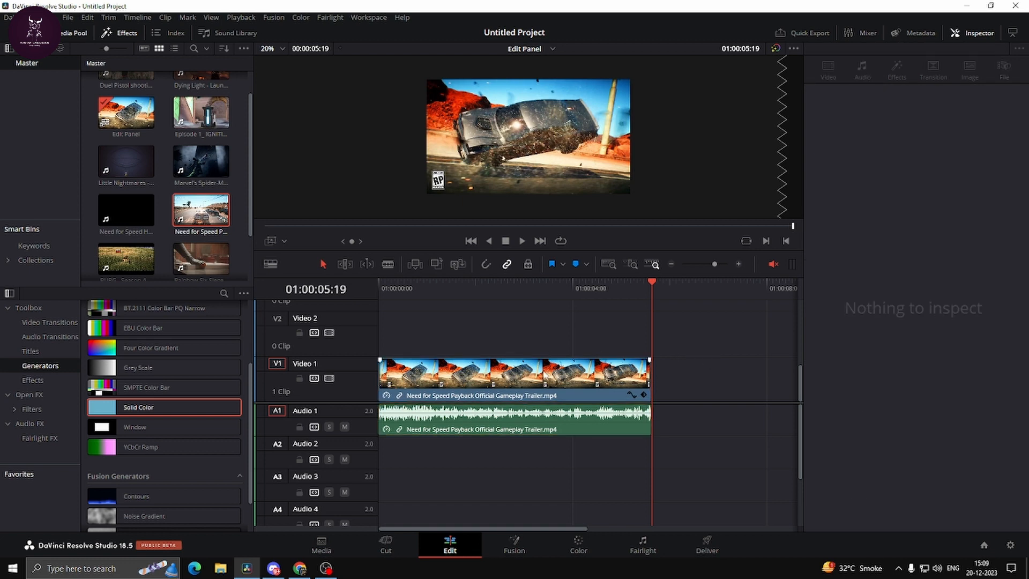
click(548, 371)
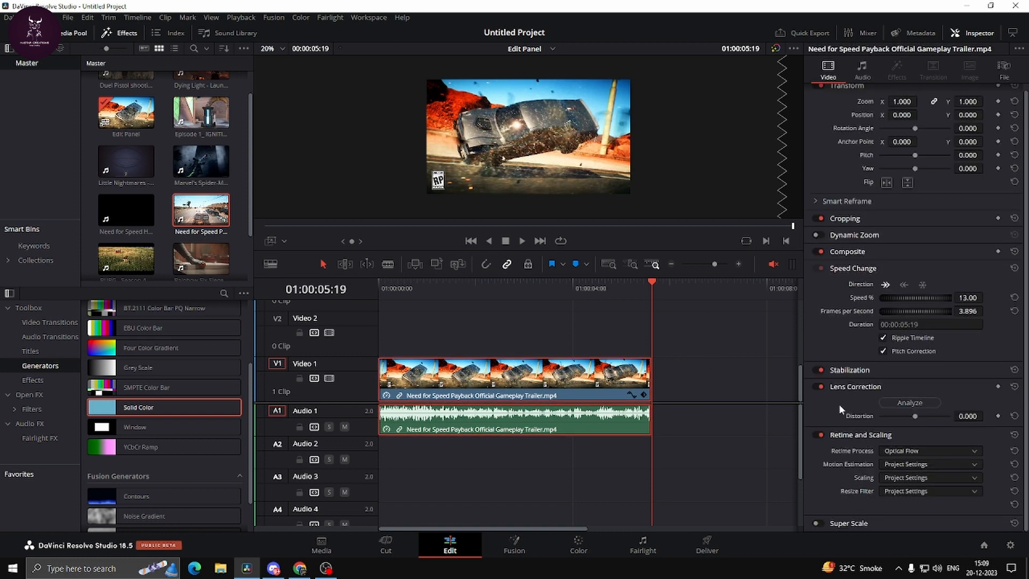
click(819, 435)
click(819, 266)
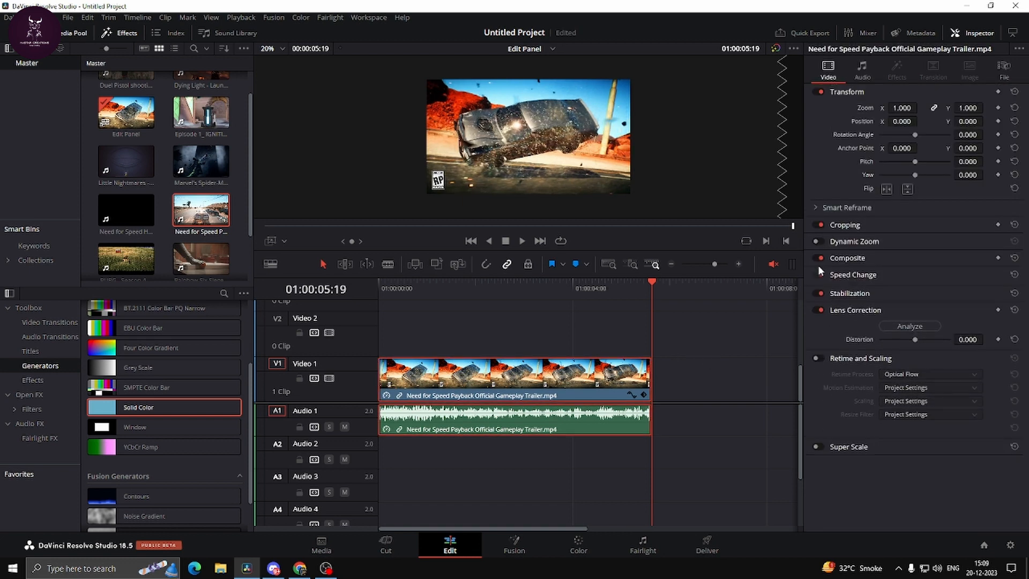
click(871, 274)
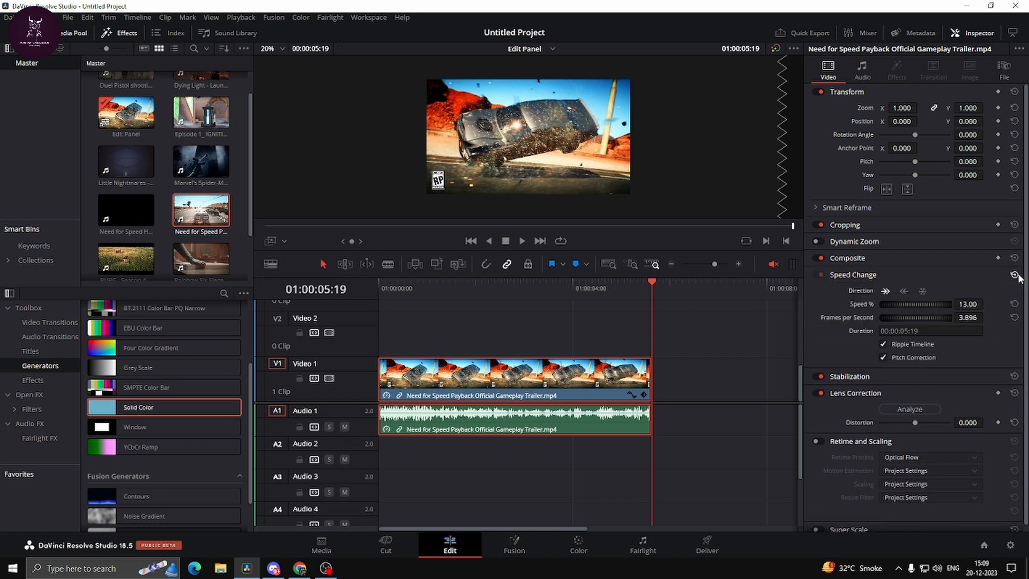
click(832, 275)
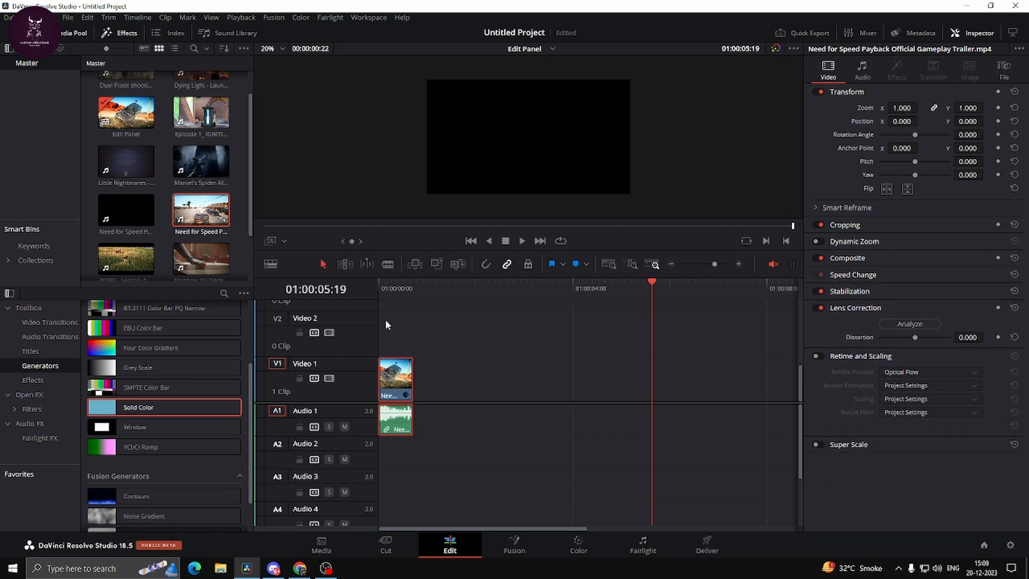
key(Home)
scroll(440, 383, up, 4)
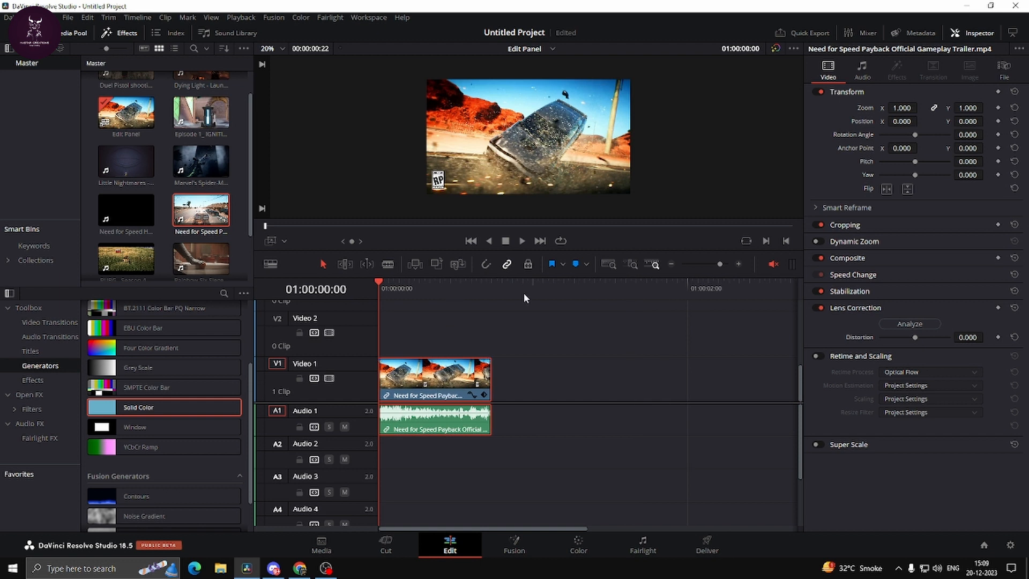
Enable Super Scale on the car-crash clip and set it to 4x.
click(852, 446)
click(817, 445)
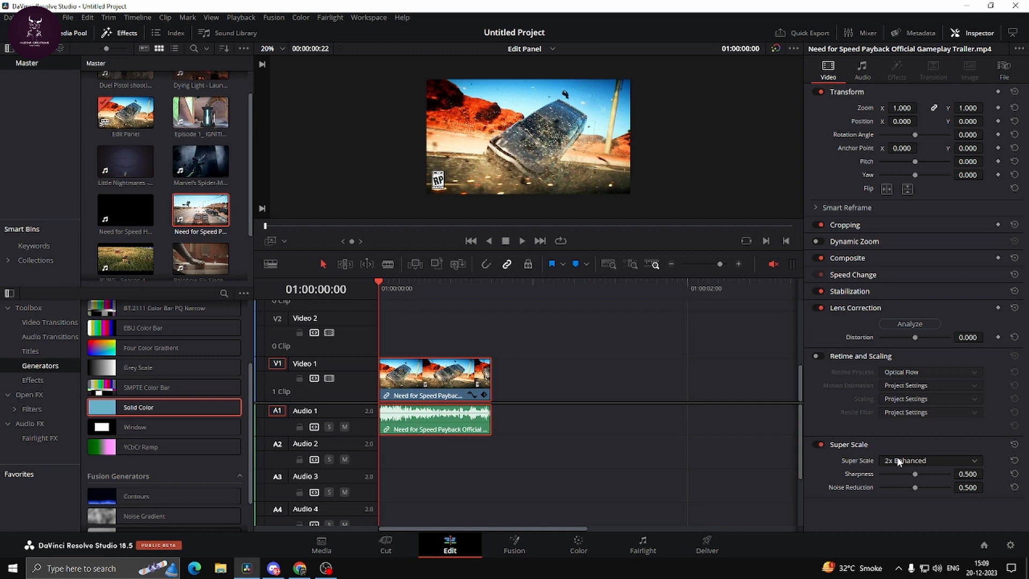
click(914, 461)
click(922, 508)
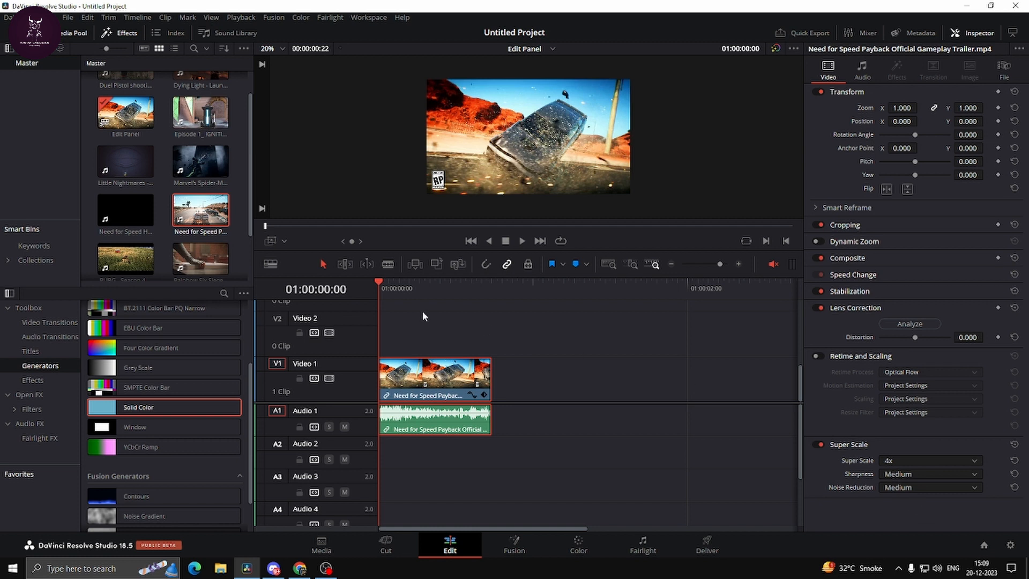
Scrub through the super-scaled clip and play a short part of it to check the picture.
click(420, 296)
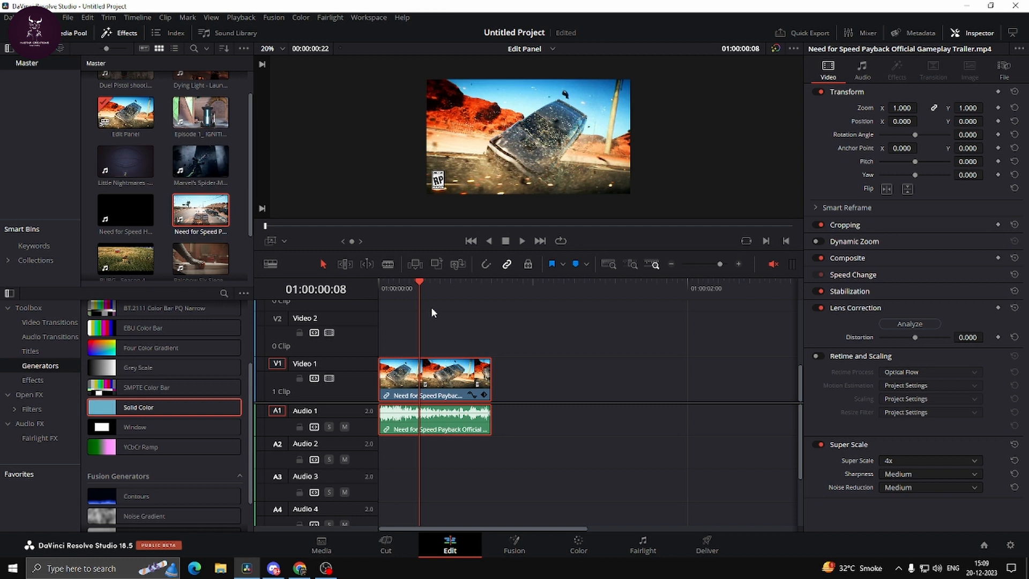
drag(428, 287, 475, 296)
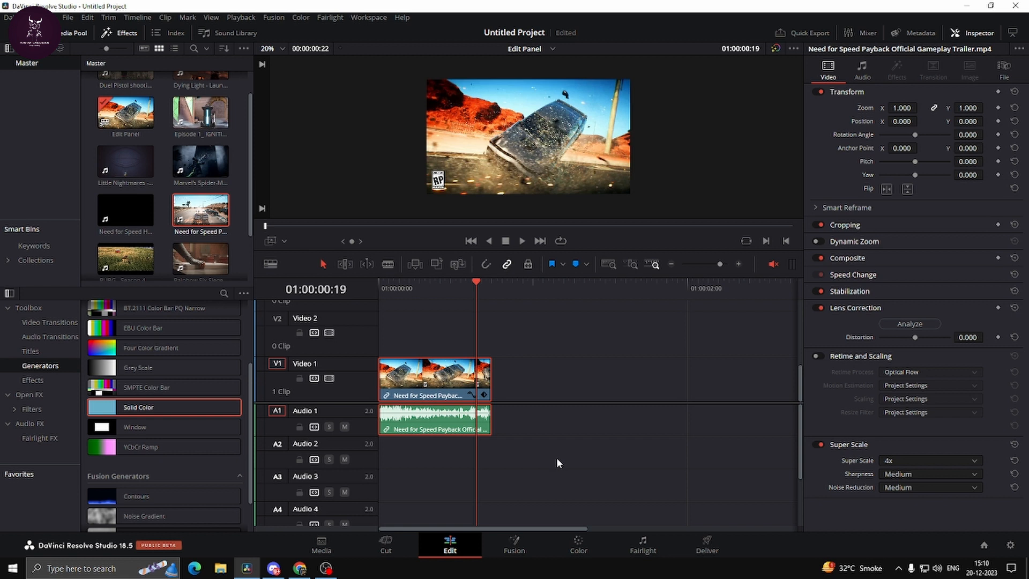
drag(441, 280, 414, 279)
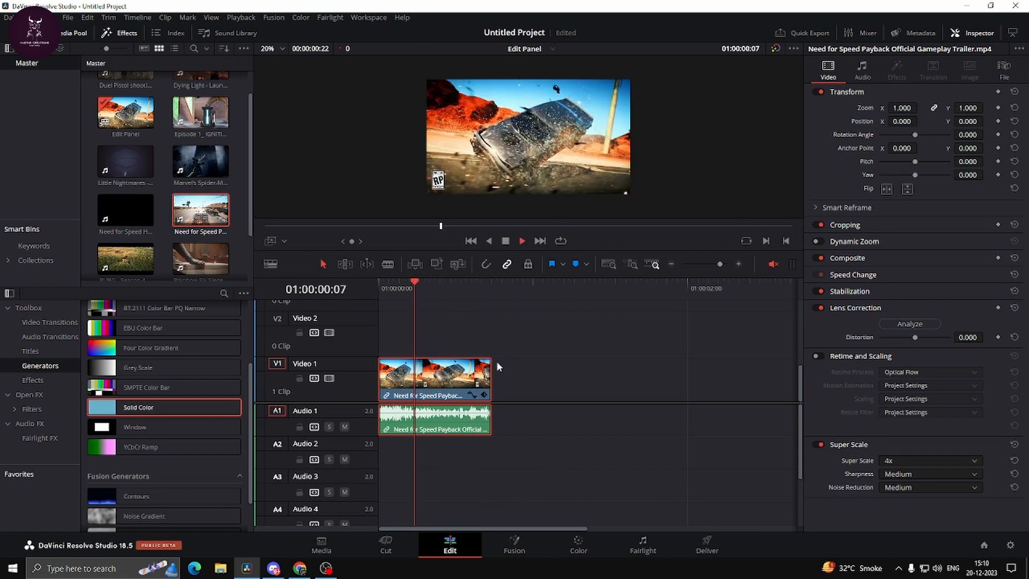
key(space)
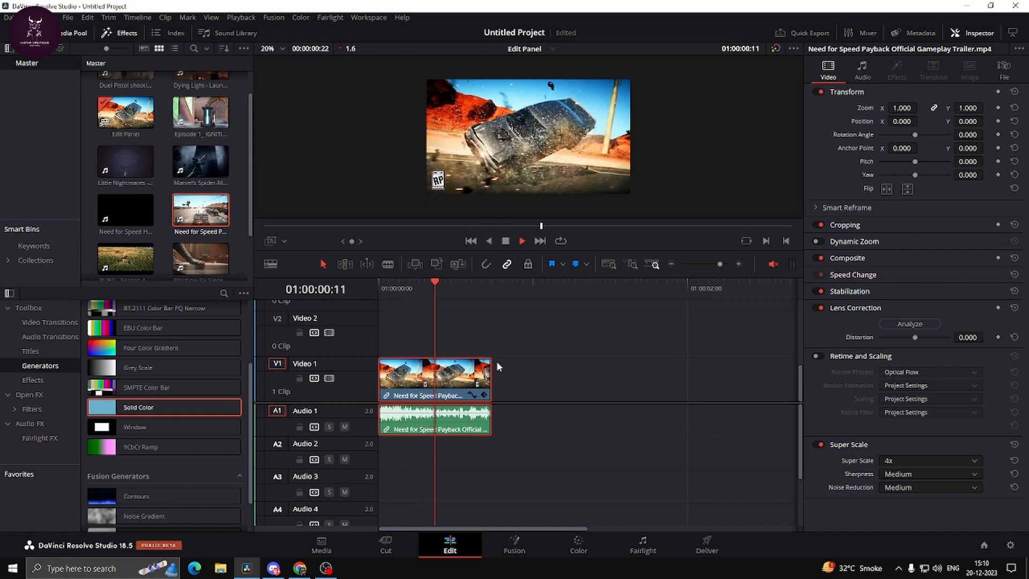
key(space)
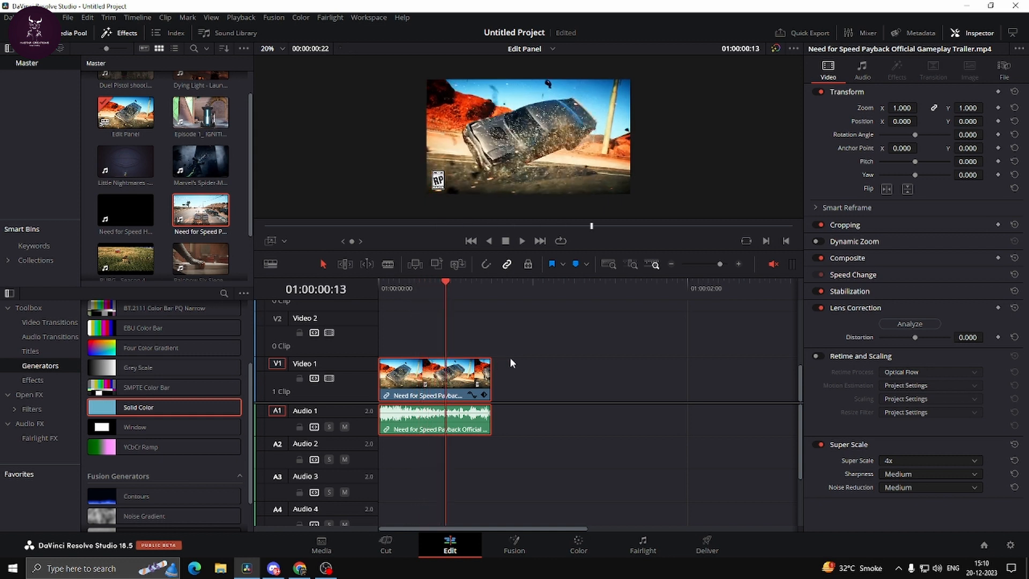
Enable Retime and Scaling alongside Super Scale and play the clip from the start.
click(817, 357)
key(Home)
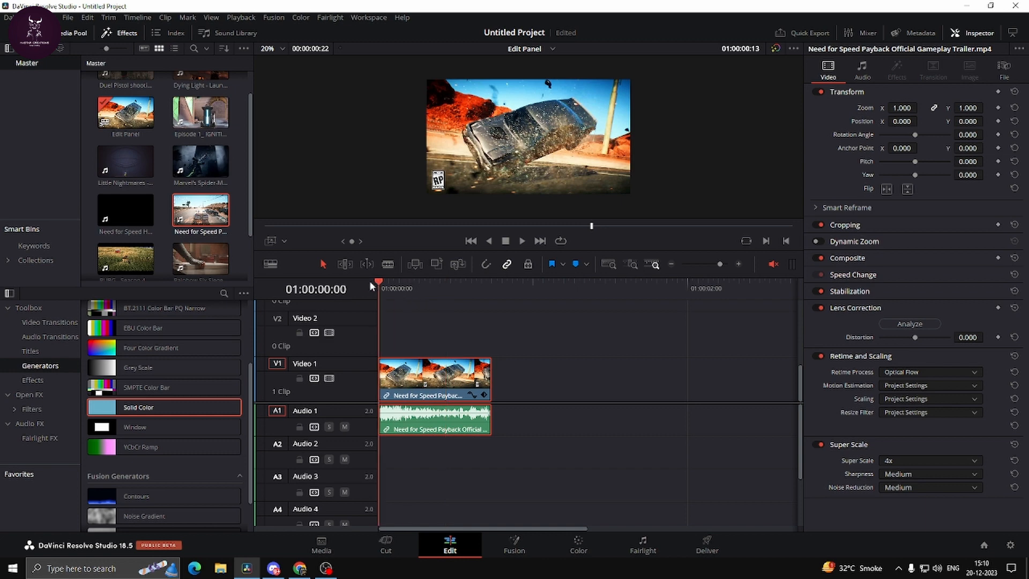
key(space)
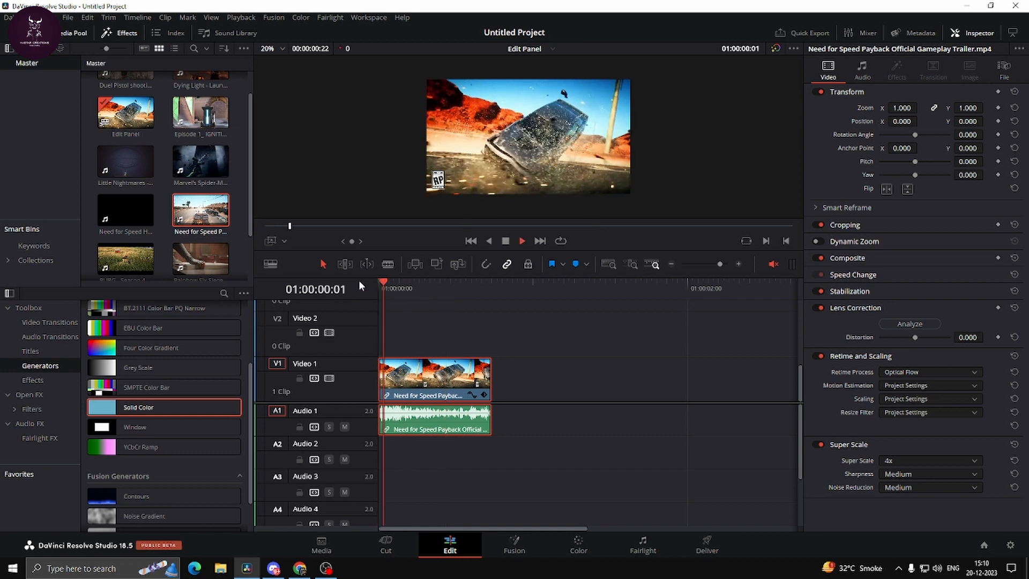
Stop playback, set the car-crash clip's speed to 13%, and start playing the slowed clip.
key(space)
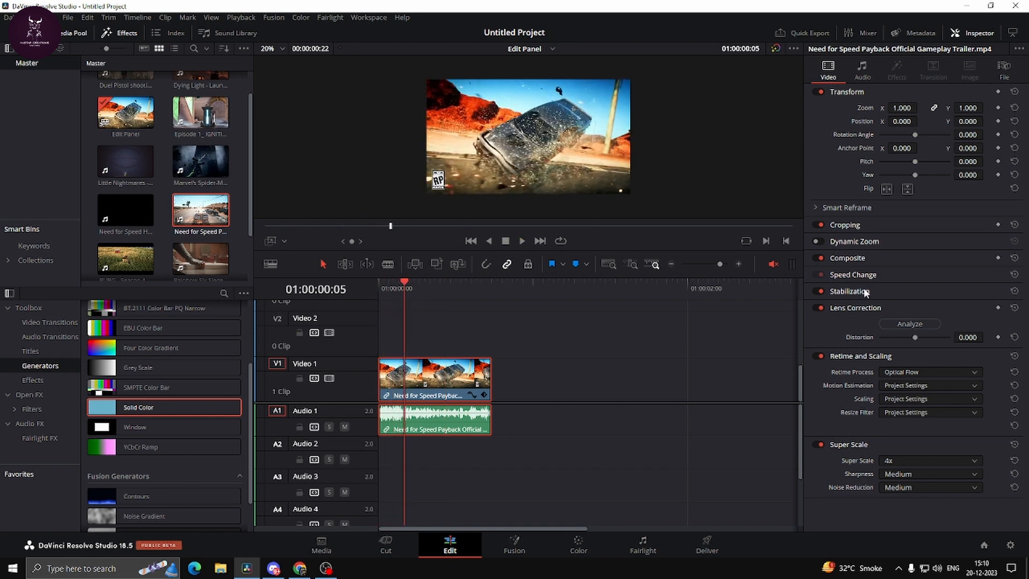
click(867, 275)
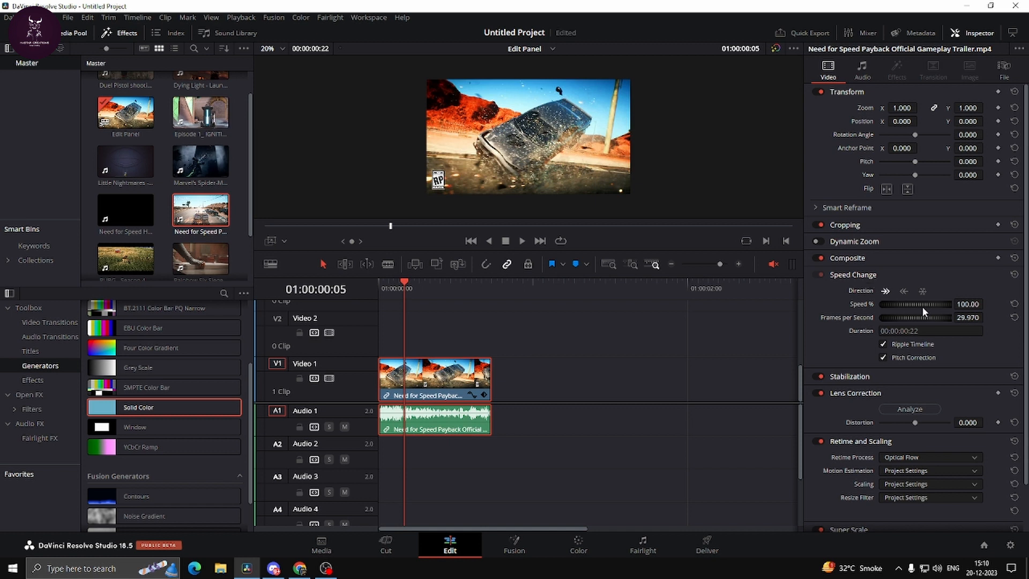
drag(921, 304, 836, 297)
scroll(657, 390, down, 1)
scroll(659, 394, down, 1)
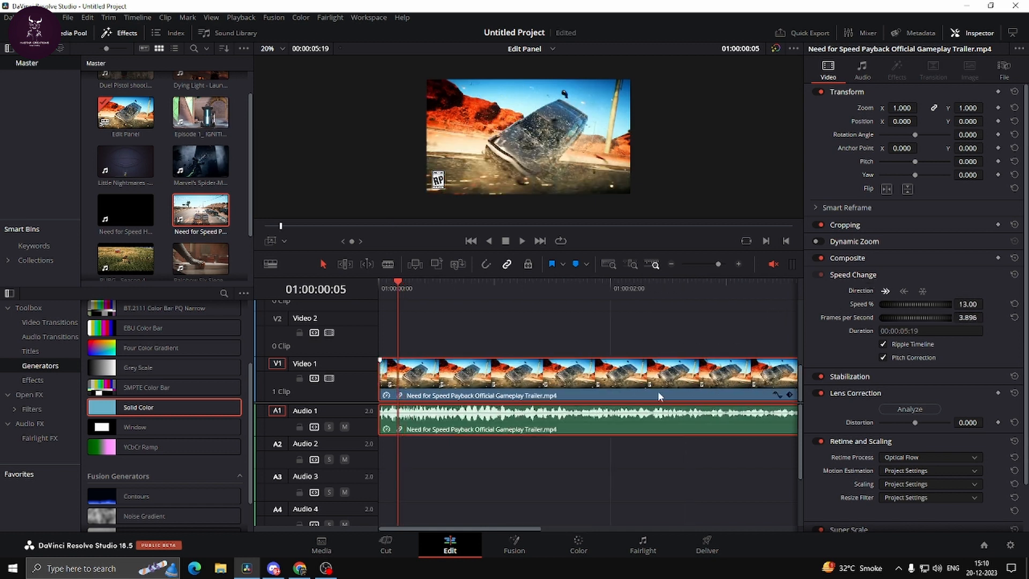
key(space)
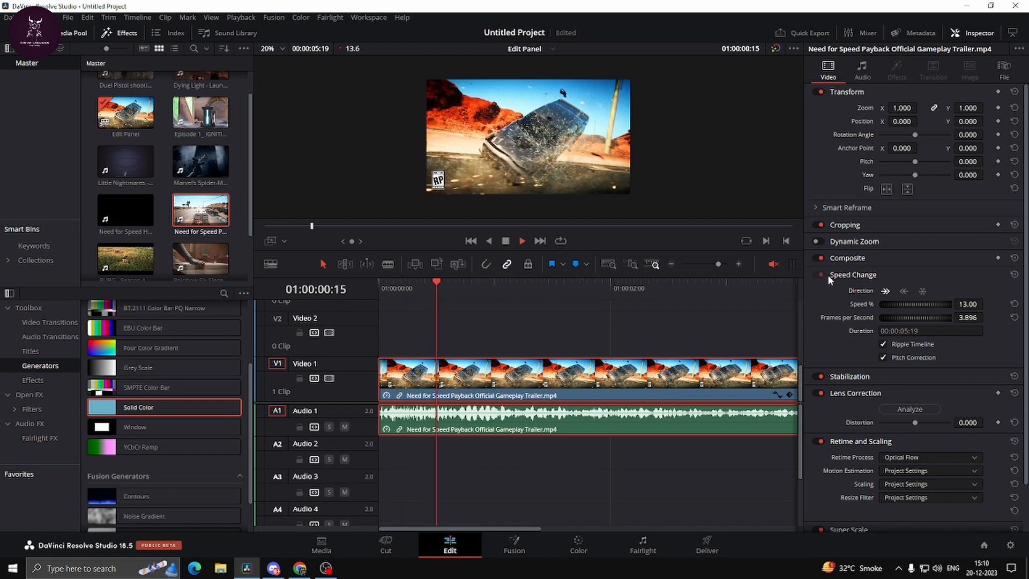
click(852, 274)
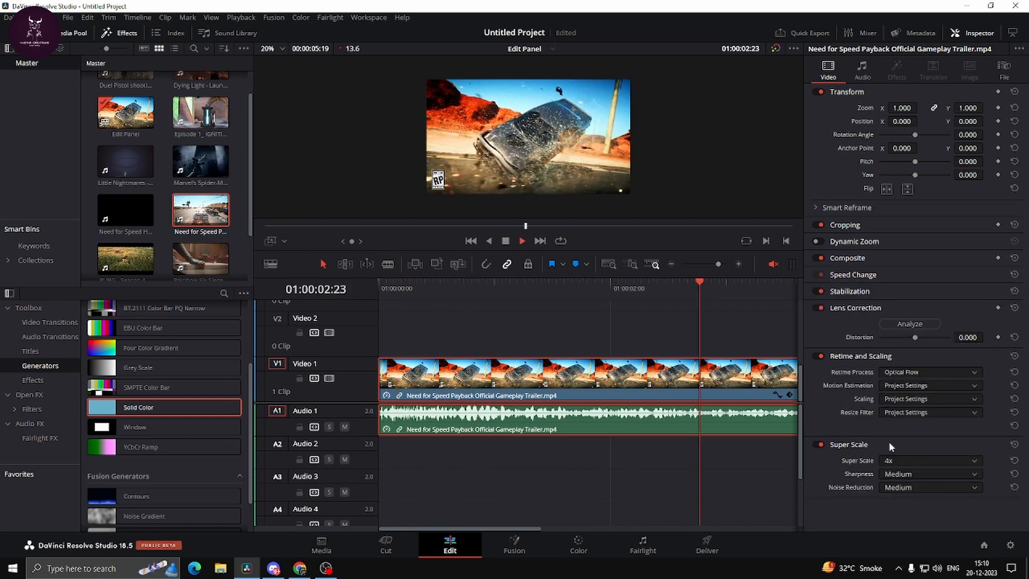
Set the clip's Super Scale sharpness and noise reduction to High, keeping the scale at 4x.
click(912, 473)
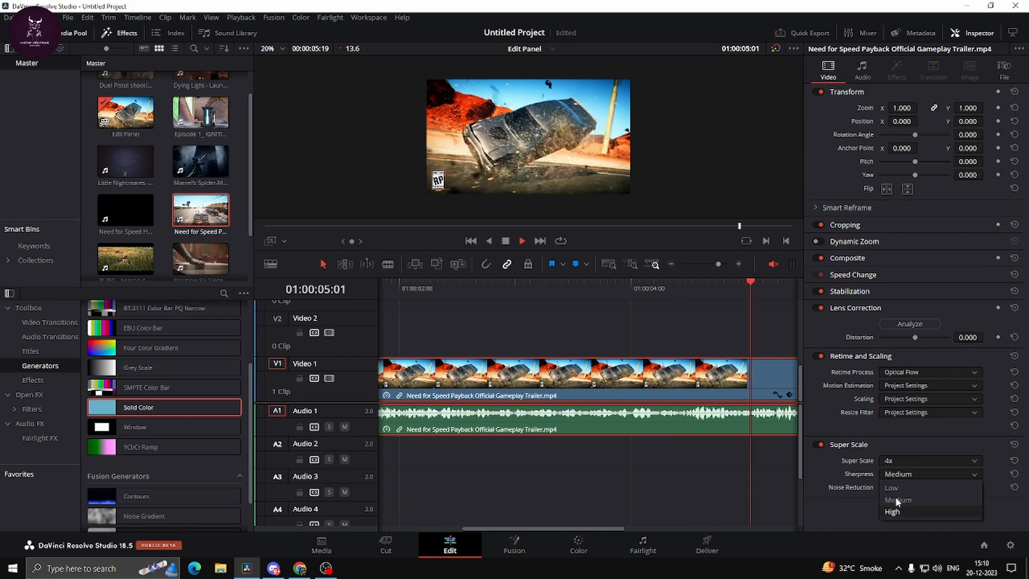
click(901, 511)
click(913, 489)
click(894, 526)
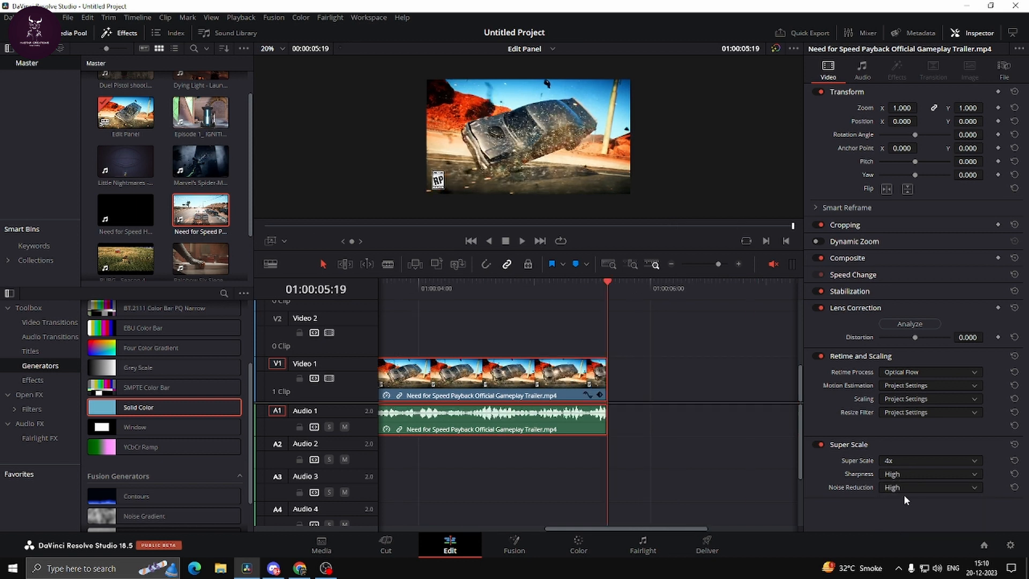
click(903, 460)
click(905, 514)
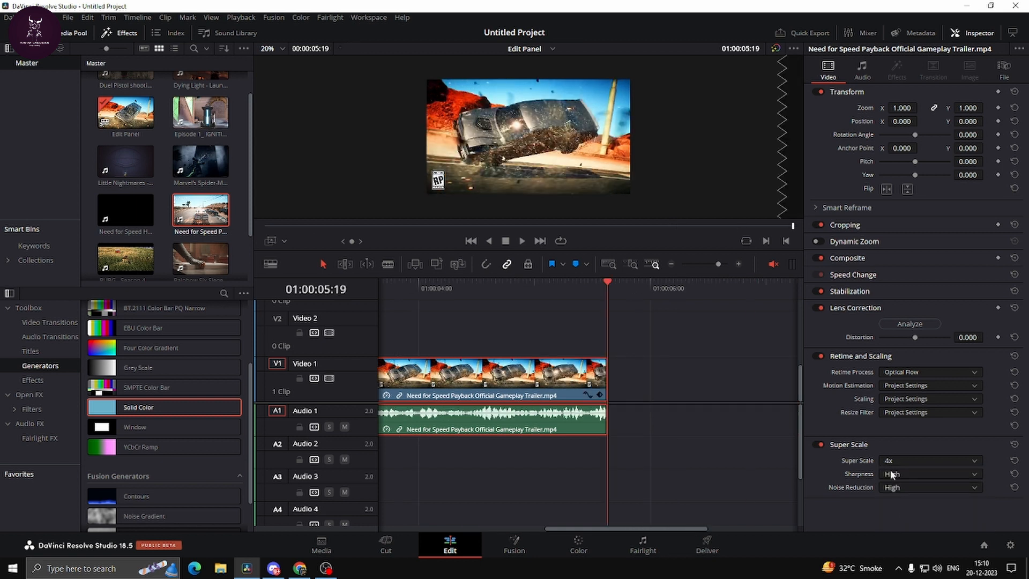
Return the playhead to the timeline start and play the slowed clip to check the enhanced picture.
drag(530, 283, 356, 281)
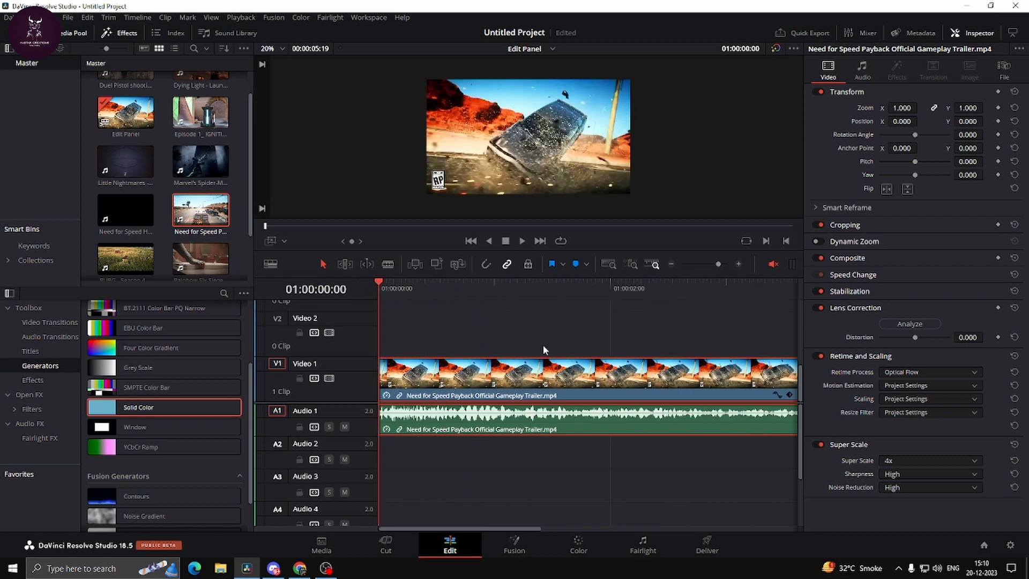
key(ctrl+minus)
key(ctrl+minus)
click(403, 285)
drag(403, 287, 350, 279)
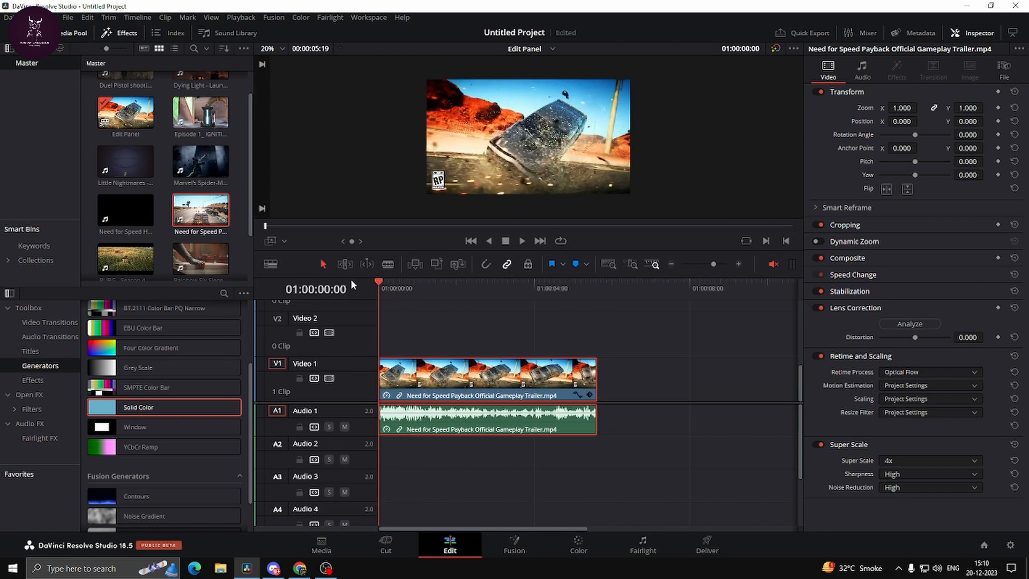
key(space)
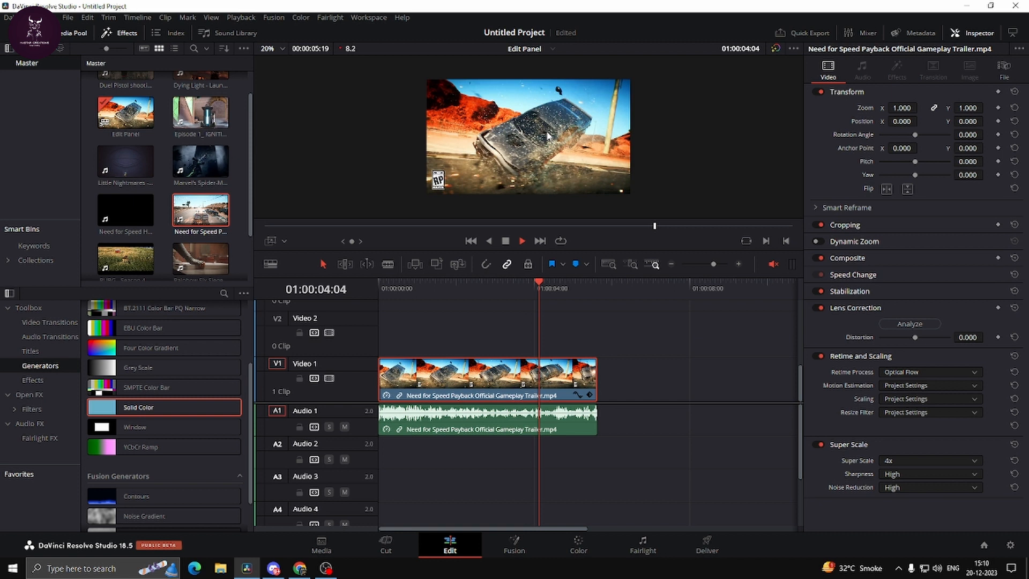
key(space)
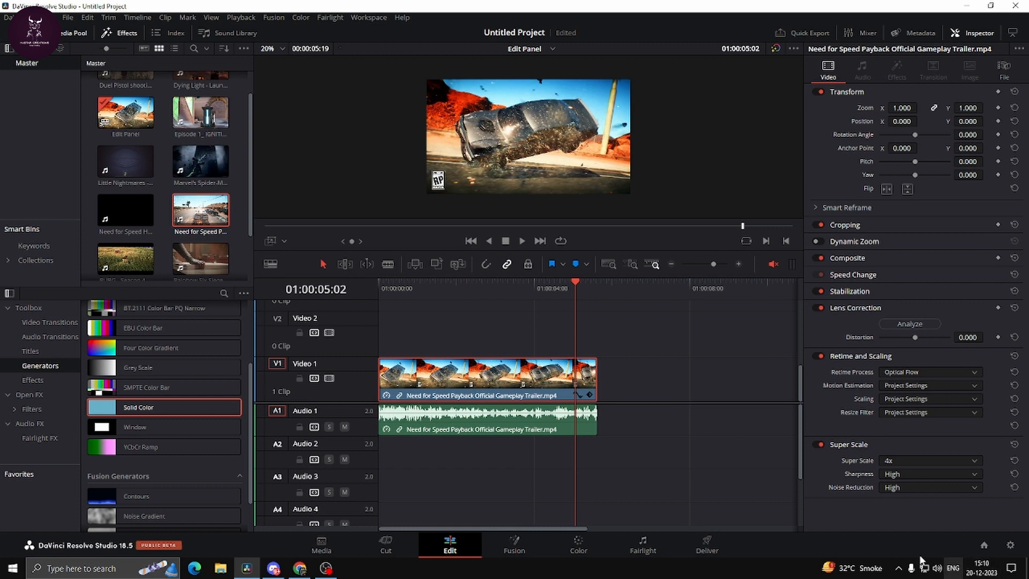
Disable Retime and Scaling and Super Scale on the clip, and collapse the Lens Correction settings.
click(821, 356)
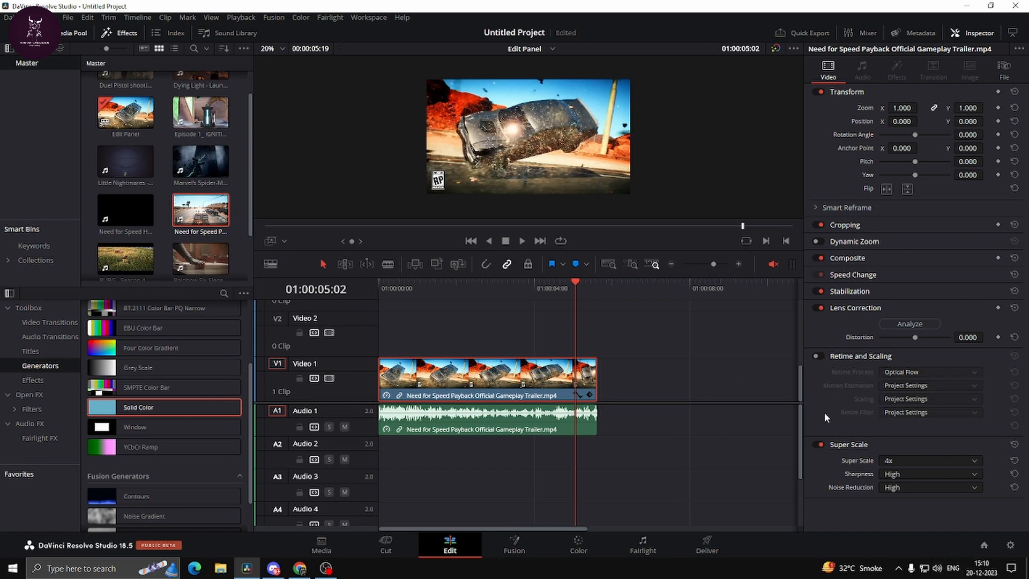
click(819, 444)
click(847, 307)
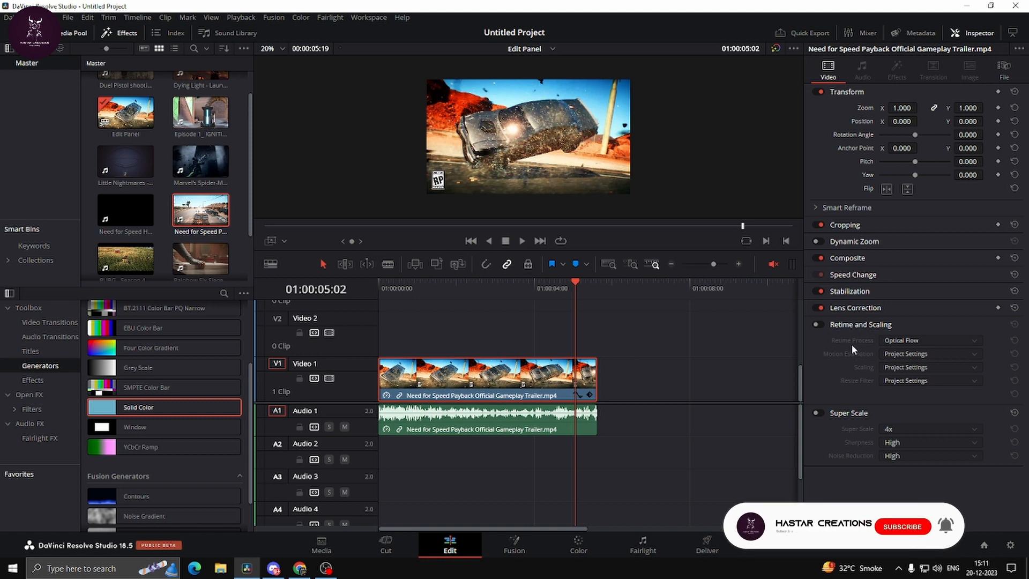
click(839, 93)
click(839, 93)
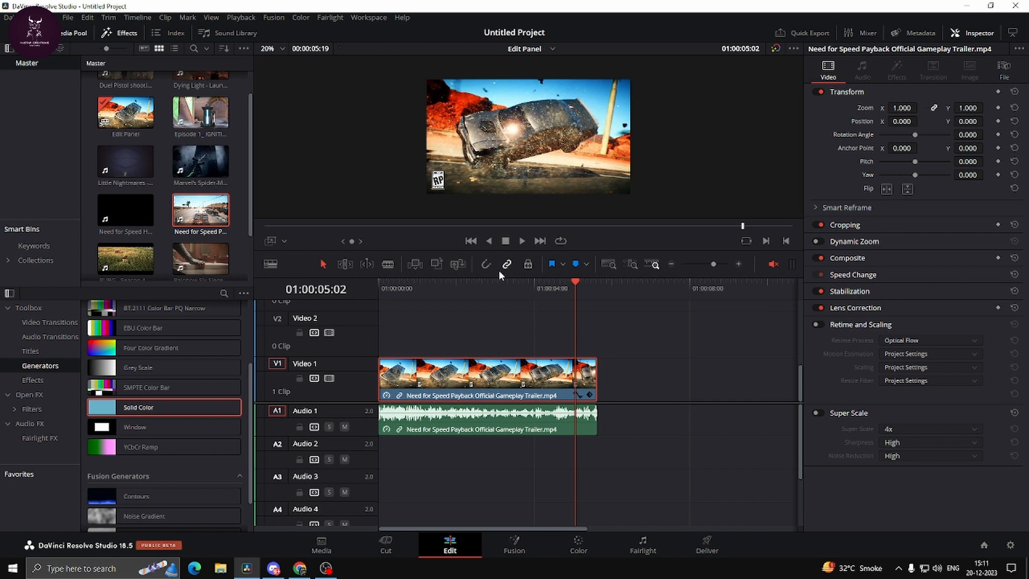
Keyframe the clip's zoom from 1.000 at the timeline start to 3.170 at 01:00:03:00.
drag(499, 287, 374, 304)
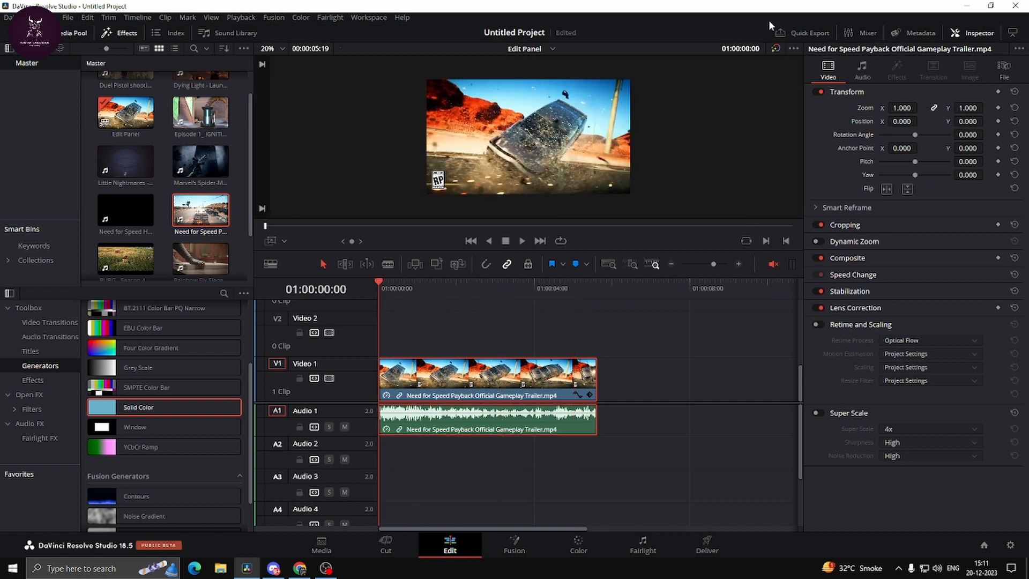
click(997, 108)
drag(428, 278, 495, 287)
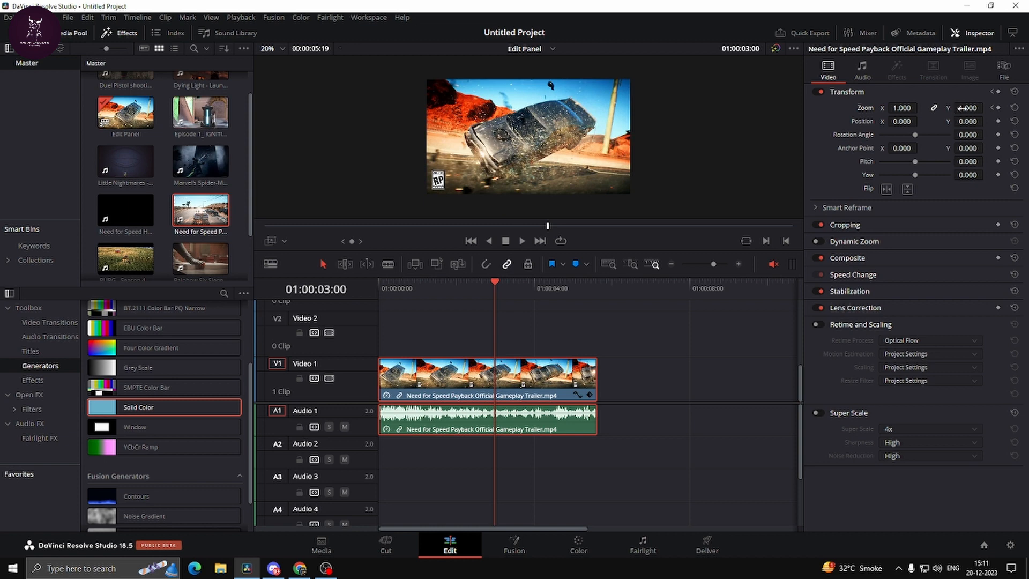
drag(959, 108, 878, 122)
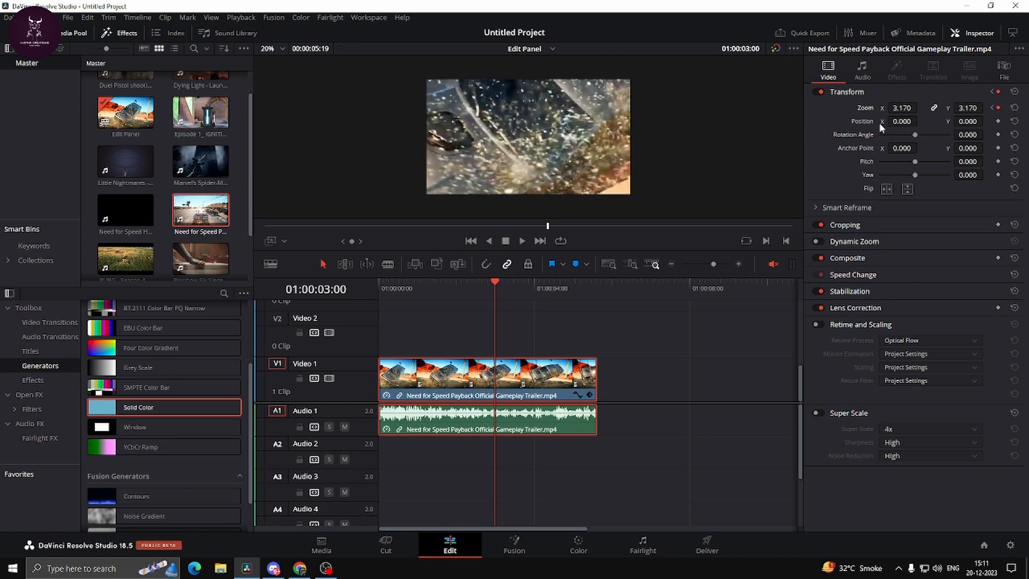
Play the clip from the start to check the keyframed zoom-in.
drag(394, 288, 365, 282)
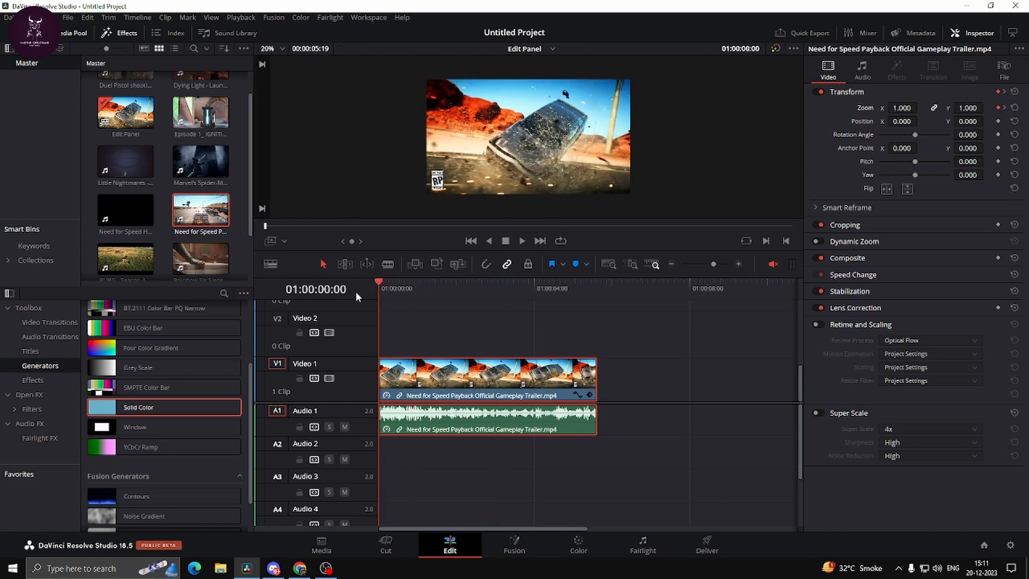
key(space)
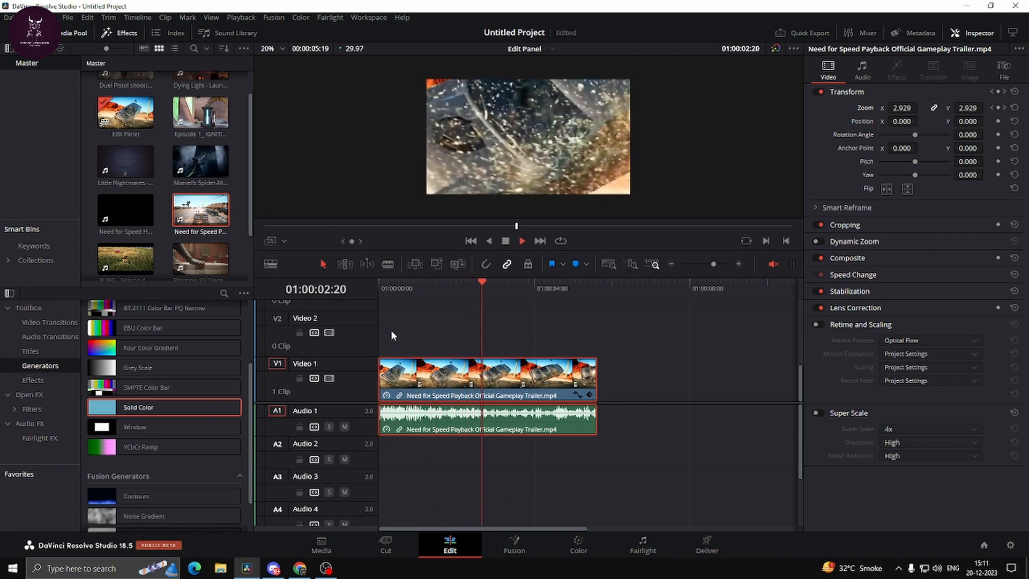
key(space)
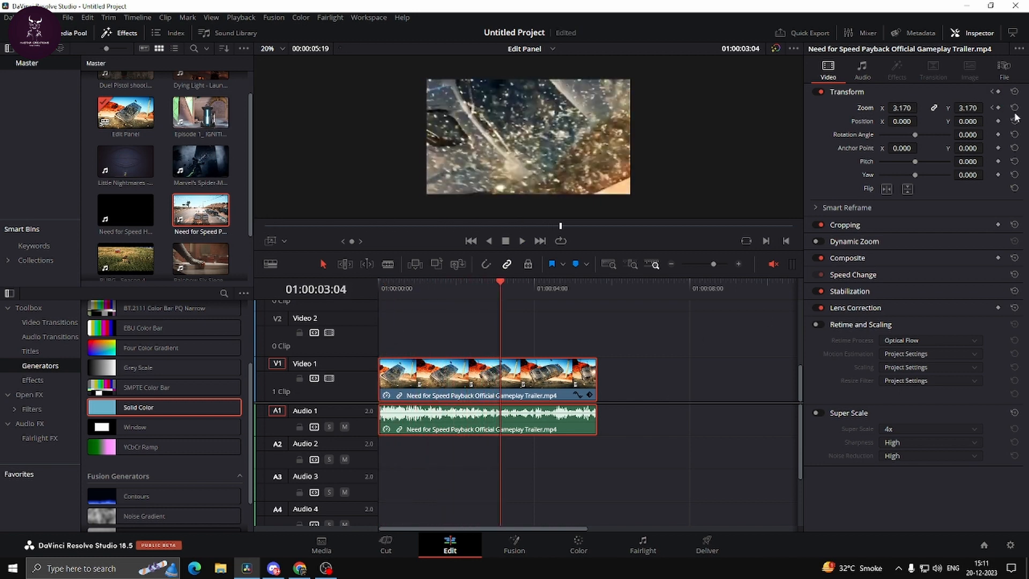
Step between the clip's zoom keyframes and delete the one at 01:00:03:00.
click(991, 107)
click(992, 107)
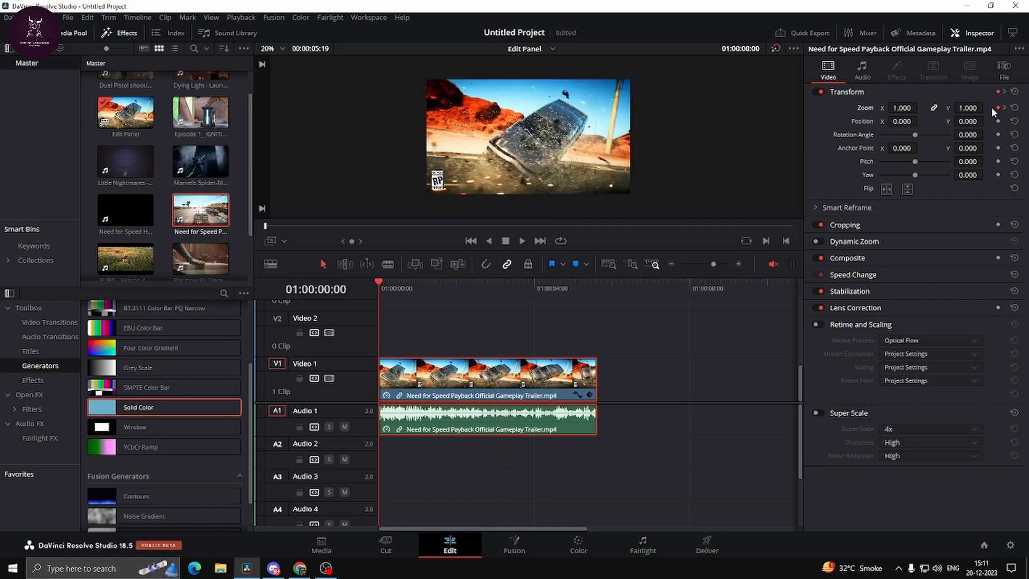
click(1002, 108)
click(999, 107)
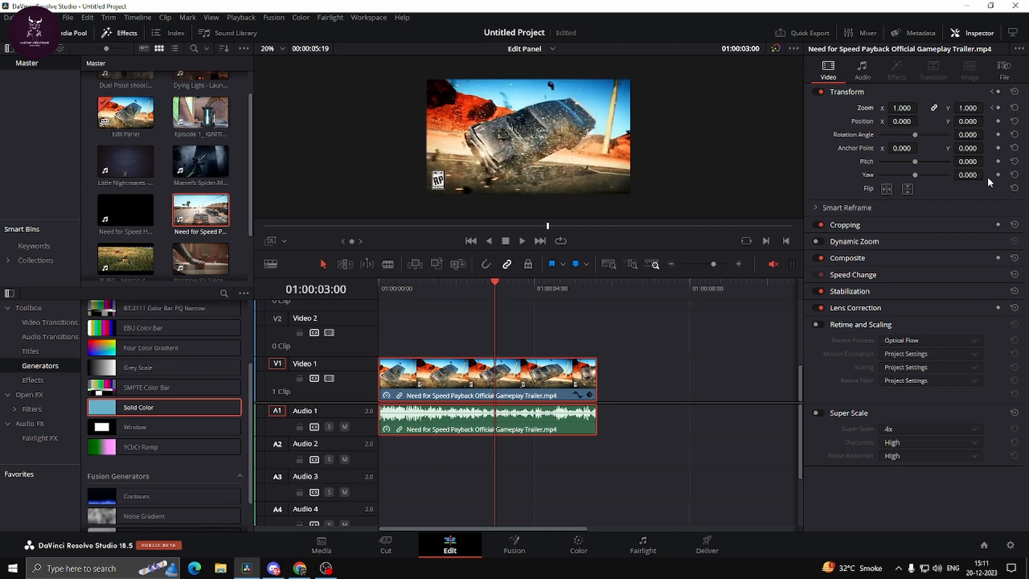
Review the clip's speed and audio settings, visit the Fairlight page, and return to the video settings on the Edit page.
click(875, 274)
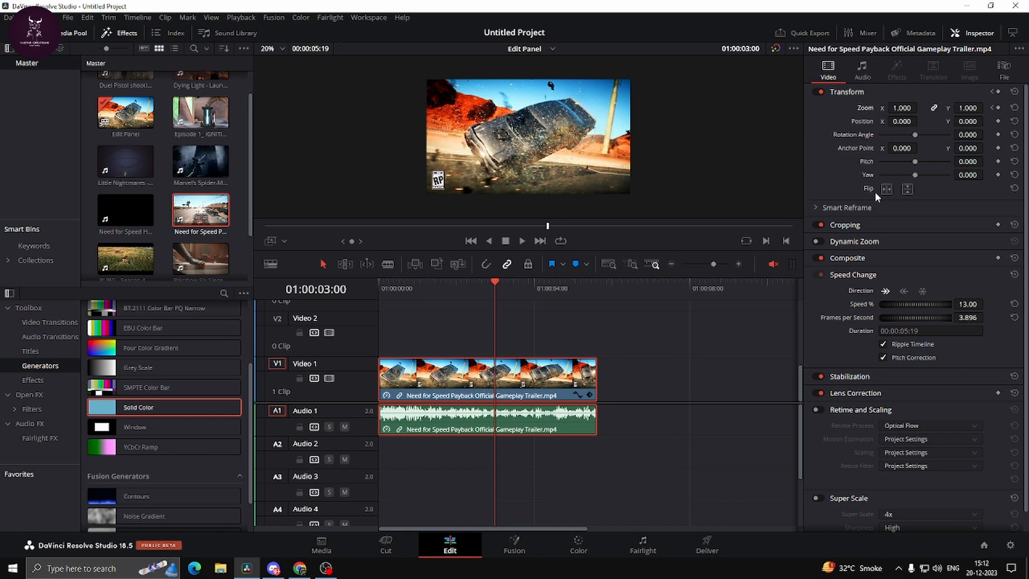
click(864, 73)
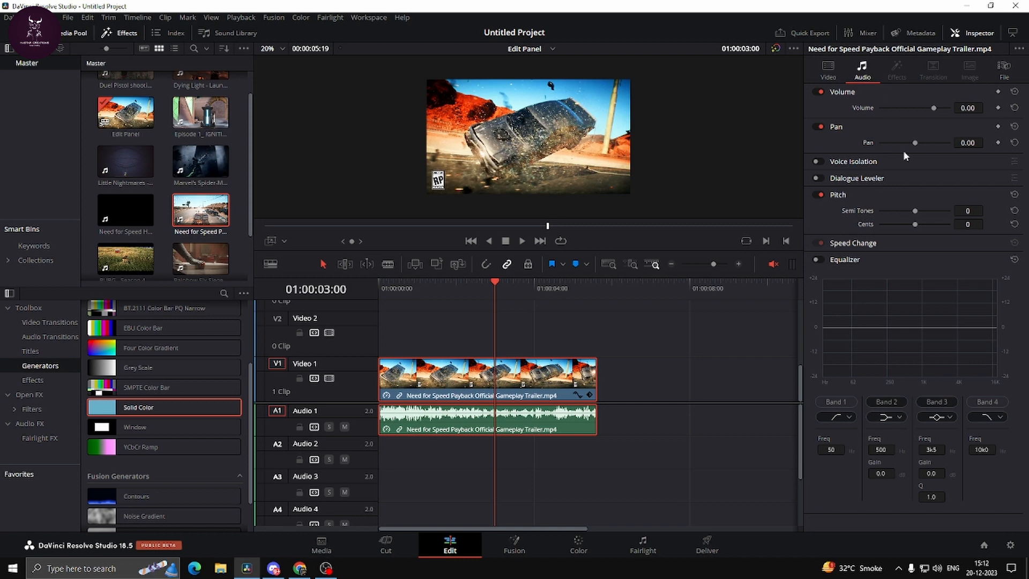
click(664, 542)
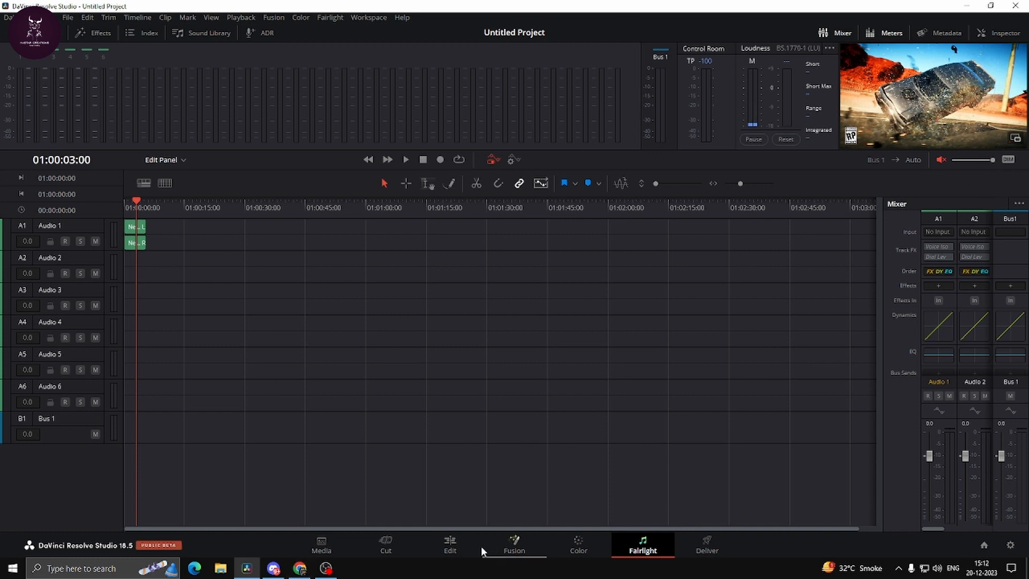
click(462, 545)
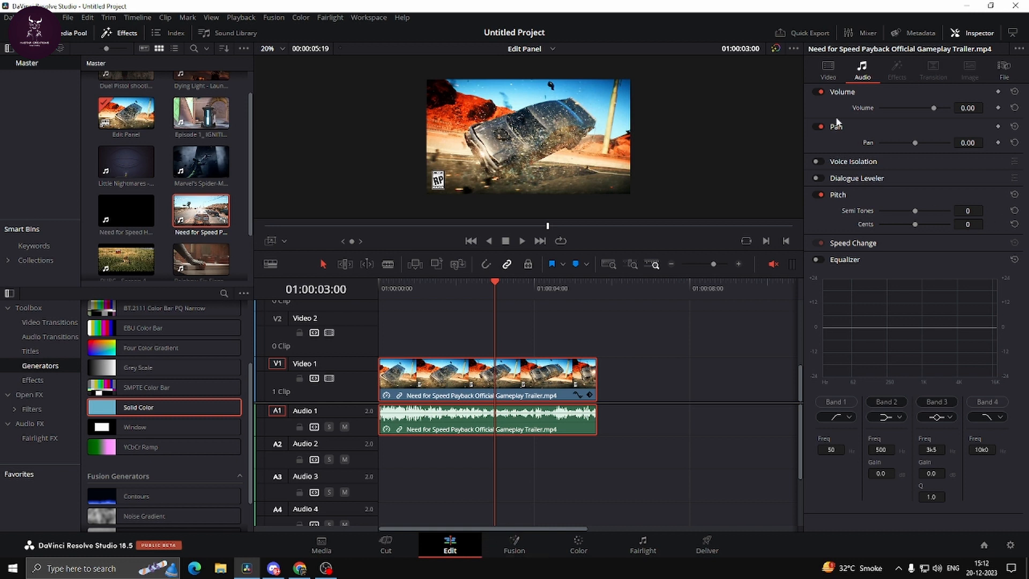
click(841, 72)
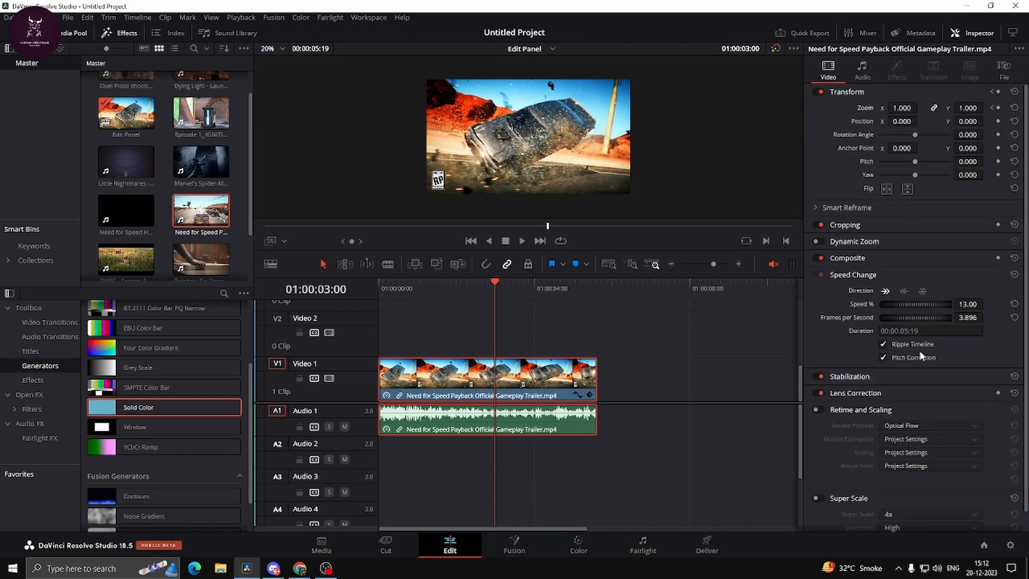
scroll(918, 421, down, 1)
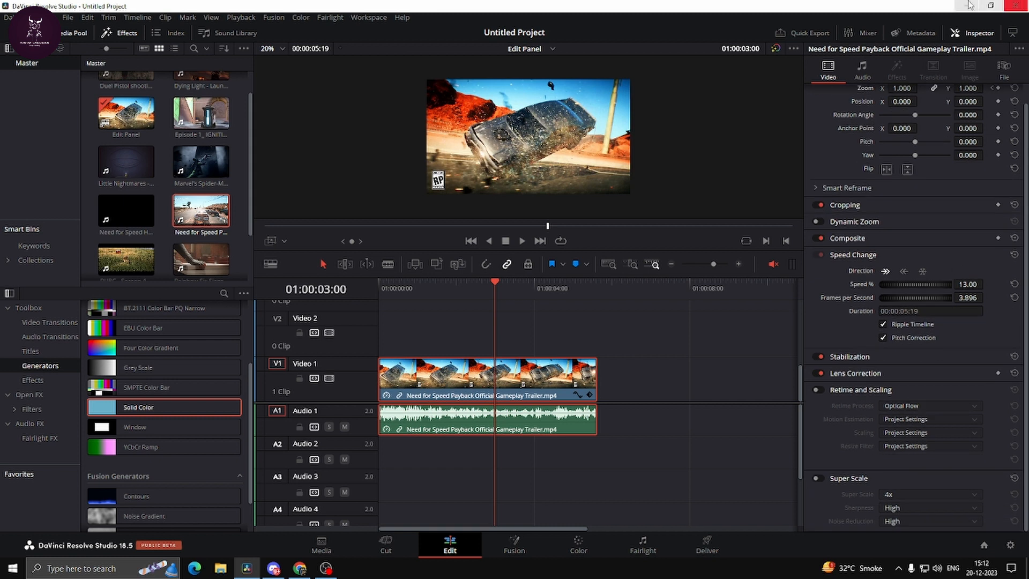